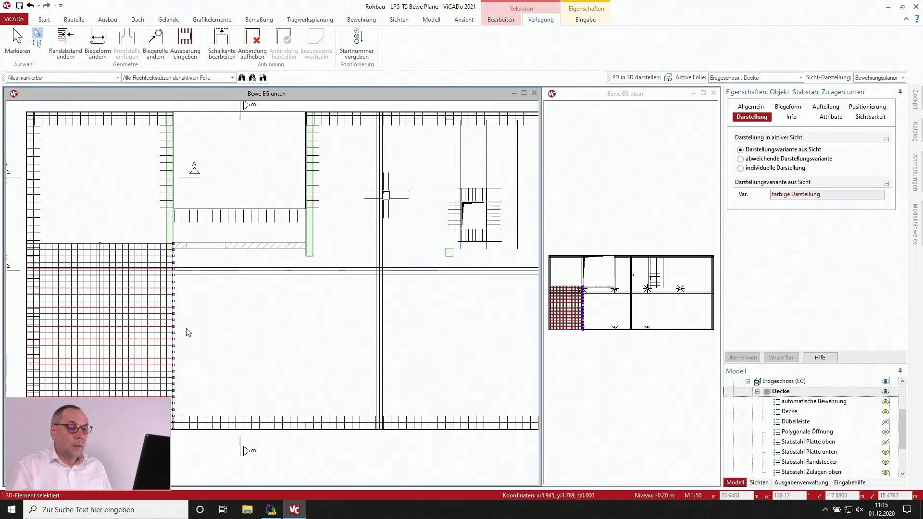
# Step: Give the selected lower additional bars (Stabstahl Zulagen unten) a deviating display variant in Bewe EG unten and save the change
pyautogui.click(758, 159)
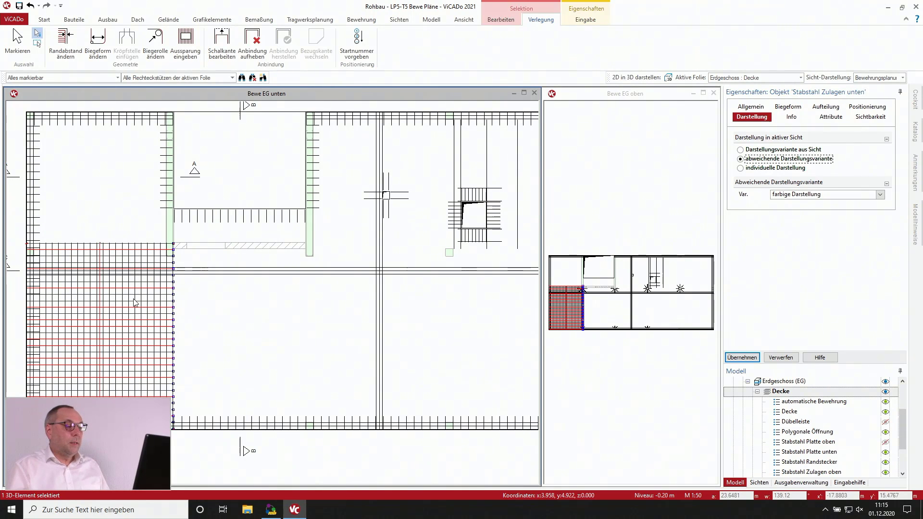
pyautogui.click(335, 369)
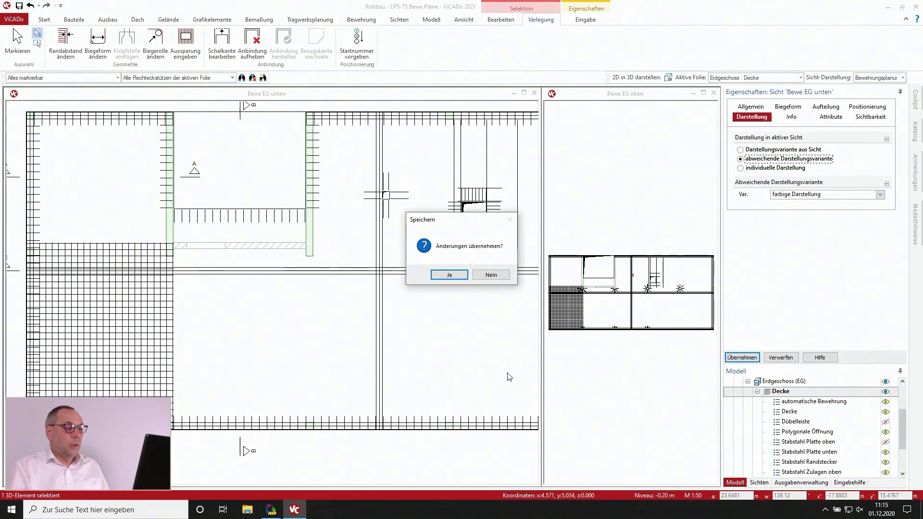
pyautogui.click(450, 275)
pyautogui.click(160, 330)
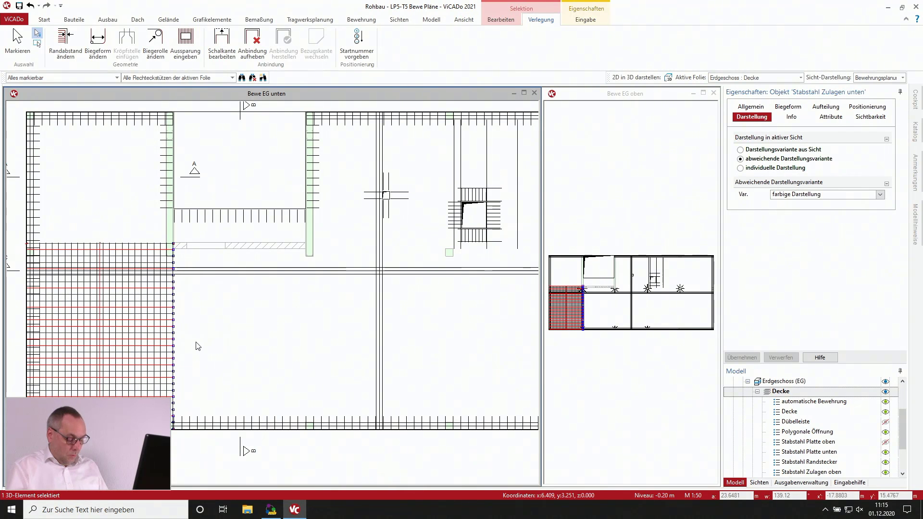
# Step: Open the 3D view Visualisierung Bewehrung EG from the Bewehrung Erdgeschoss folder
pyautogui.click(760, 482)
pyautogui.scroll(-4, 811, 433)
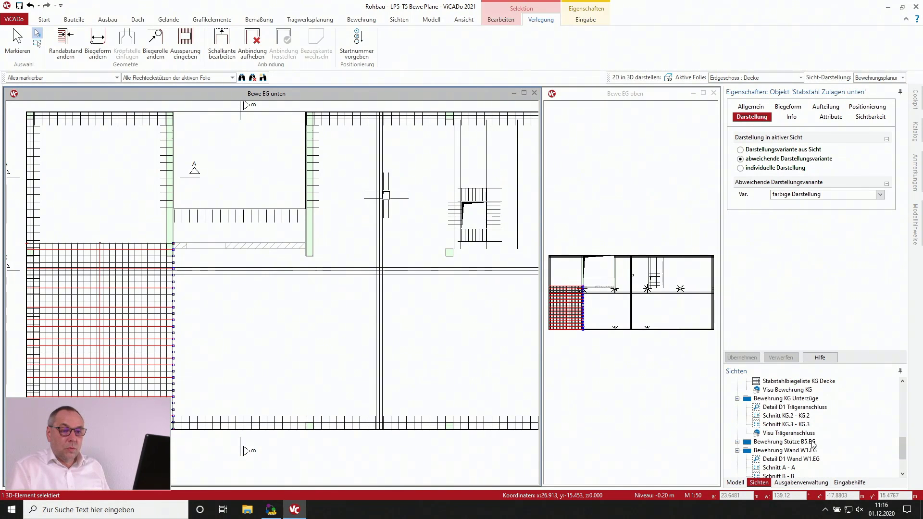
pyautogui.scroll(5, 813, 443)
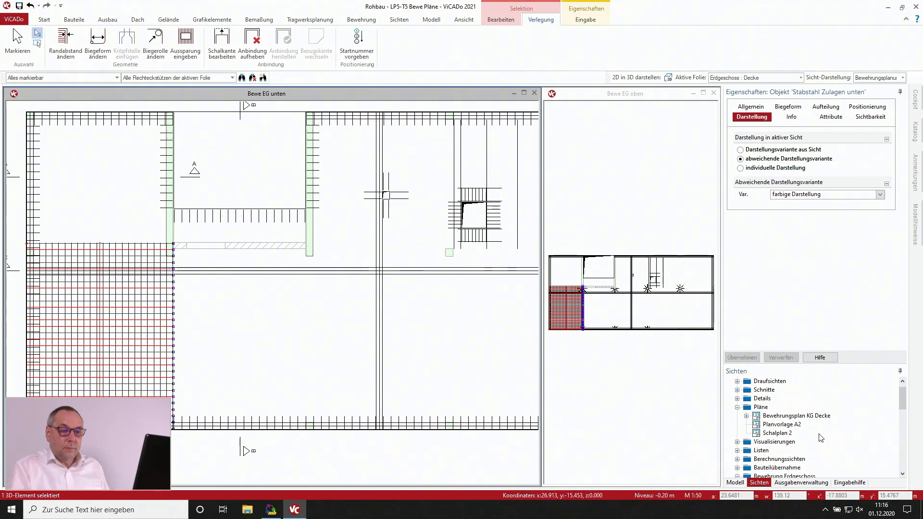
pyautogui.scroll(-2, 813, 444)
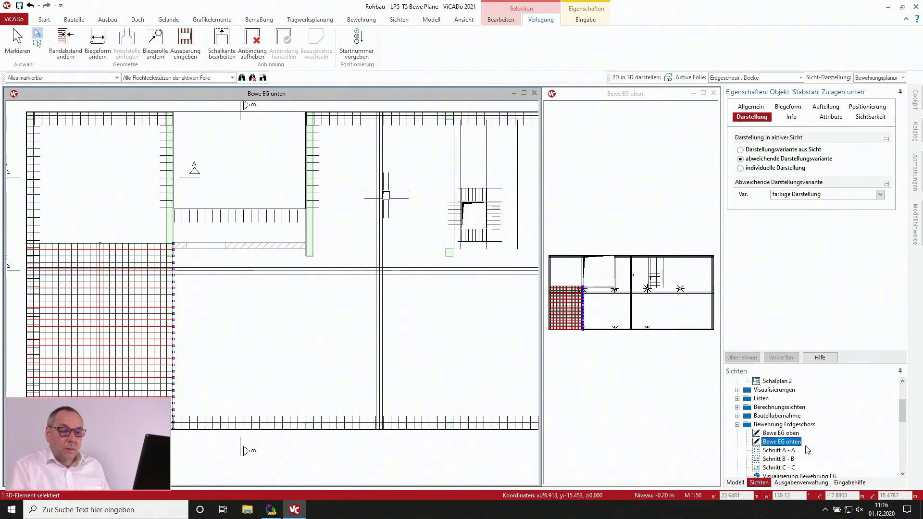
pyautogui.scroll(-1, 793, 452)
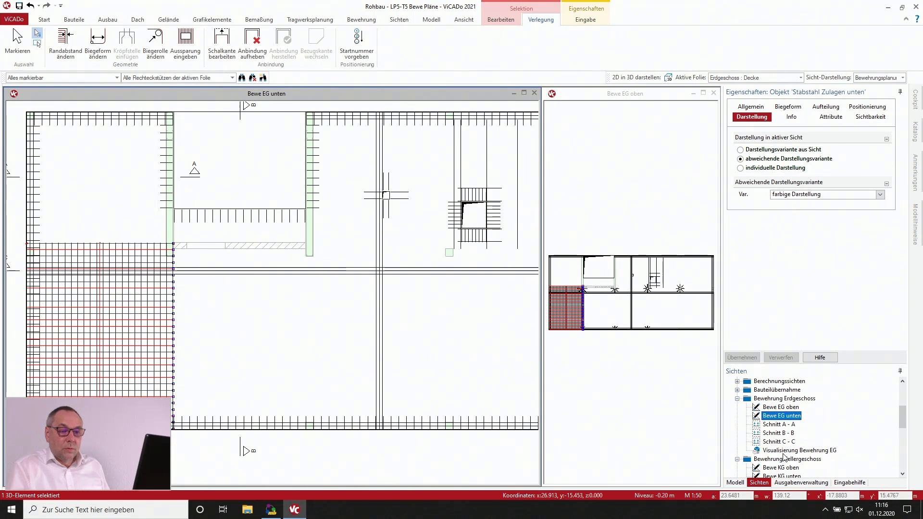
pyautogui.doubleClick(784, 451)
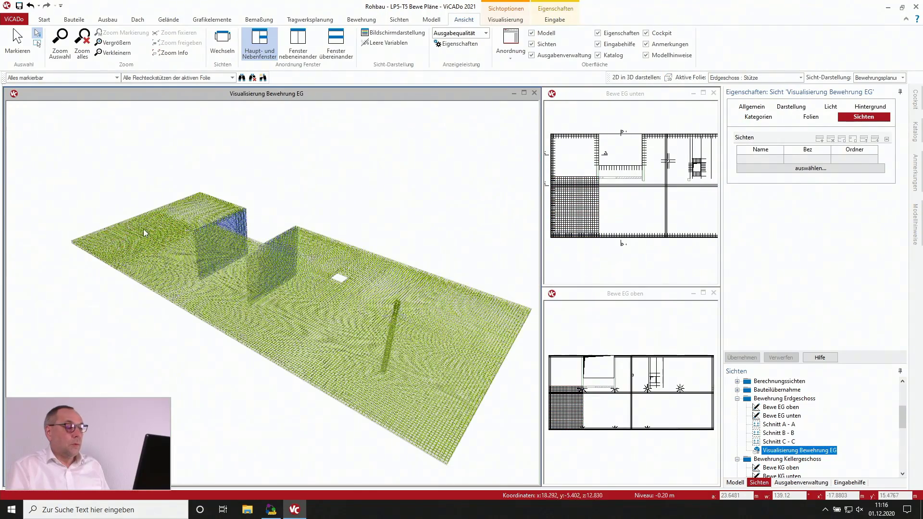
# Step: Hide the slab categories Stabstahl Platte oben and Stabstahl Platte unten in the 3D reinforcement view
pyautogui.scroll(5, 100, 243)
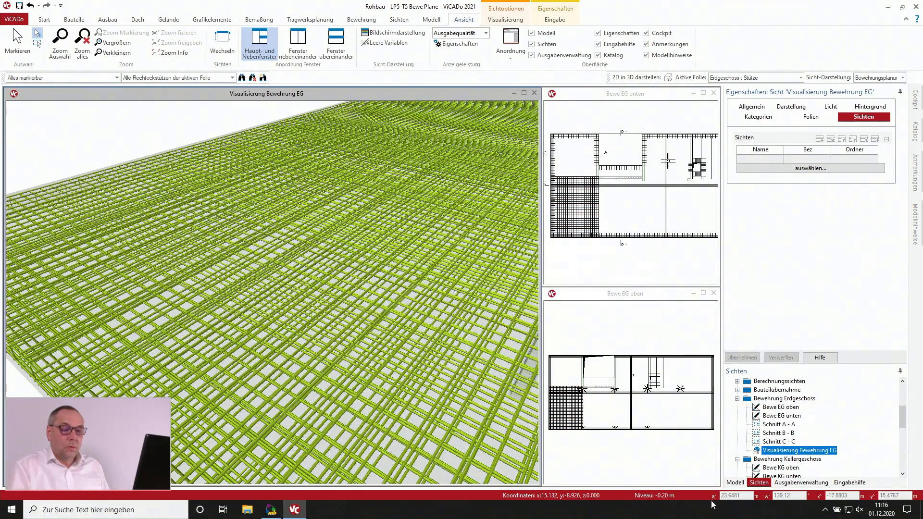
pyautogui.click(730, 482)
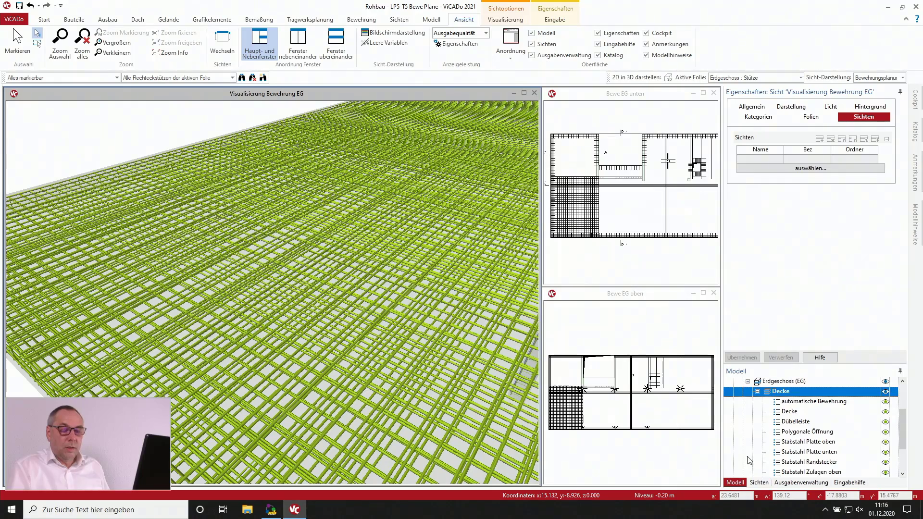
pyautogui.click(885, 443)
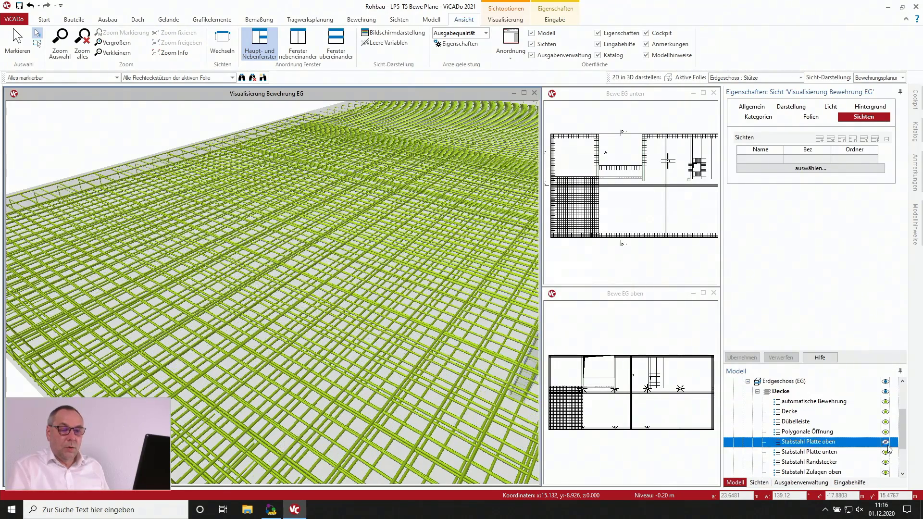
pyautogui.click(885, 452)
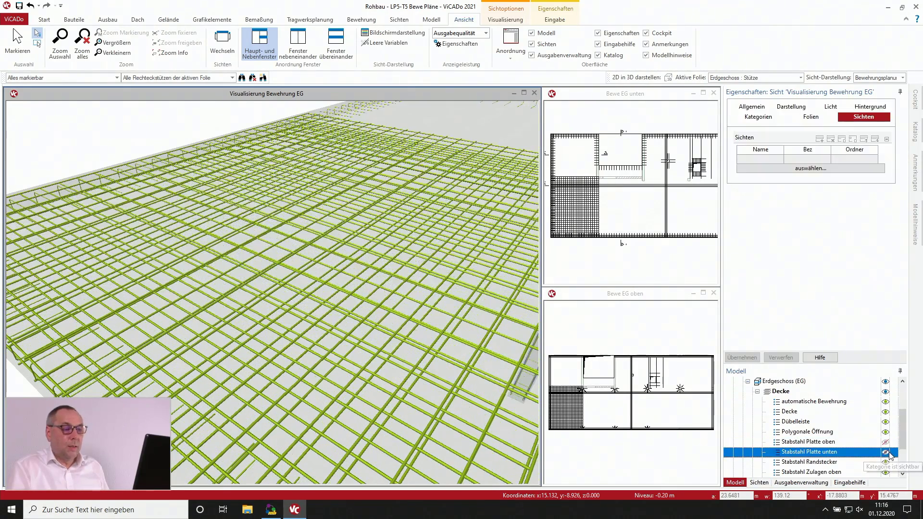
# Step: Examine the upper and lower additional bars in 3D and their assigned categories, and put the visualisation view away
pyautogui.scroll(-3, 497, 382)
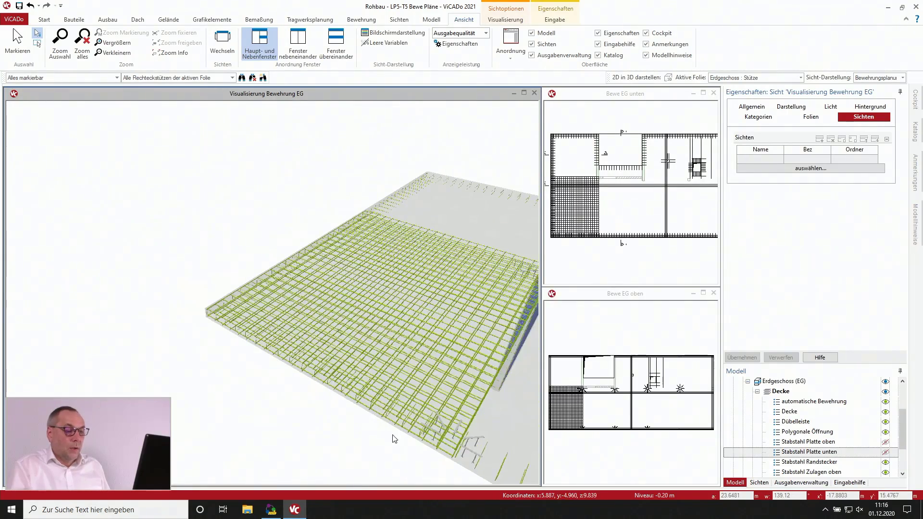
pyautogui.scroll(5, 392, 435)
pyautogui.click(385, 394)
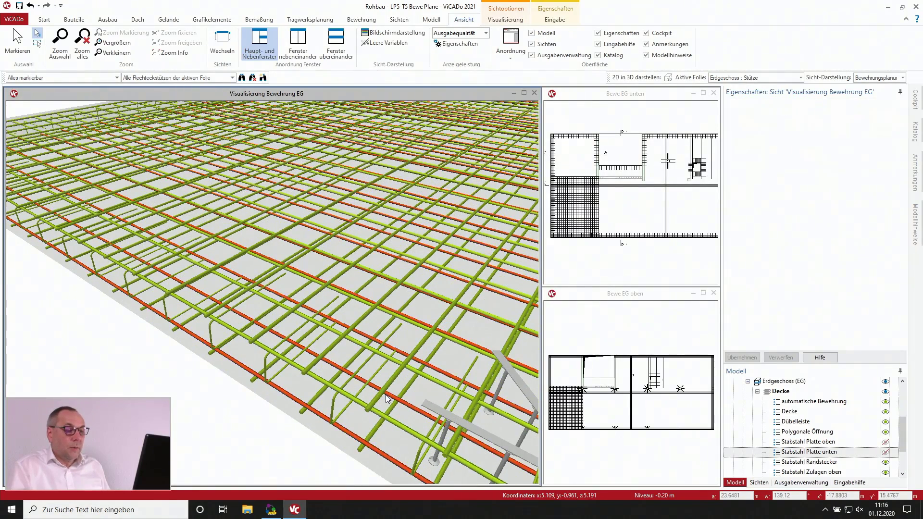
pyautogui.scroll(-3, 376, 413)
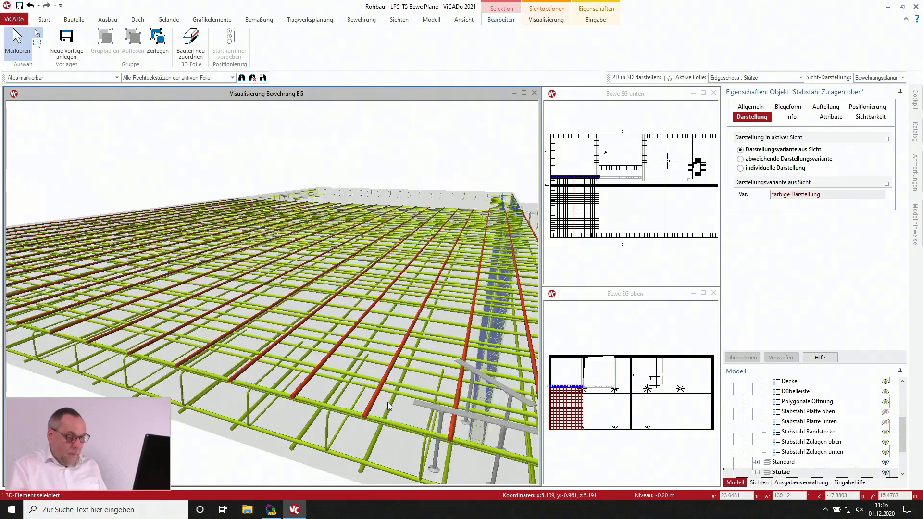
pyautogui.click(760, 107)
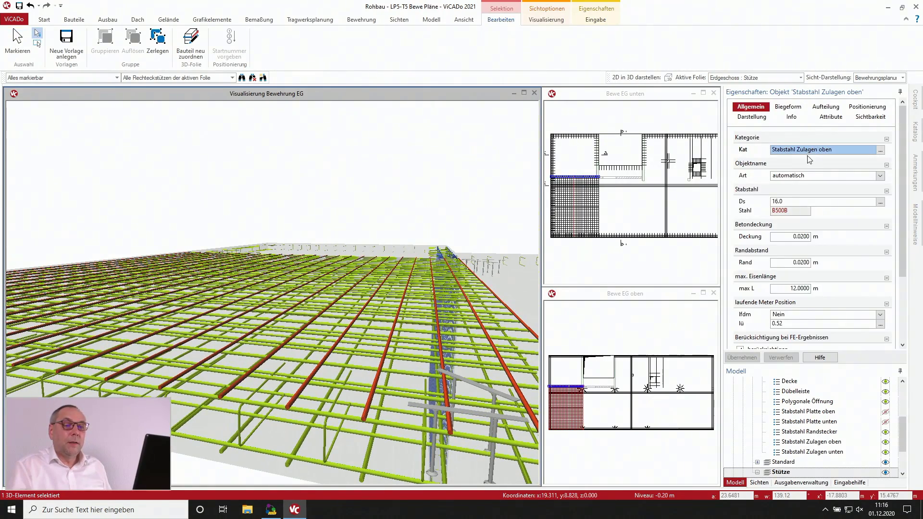
pyautogui.click(402, 392)
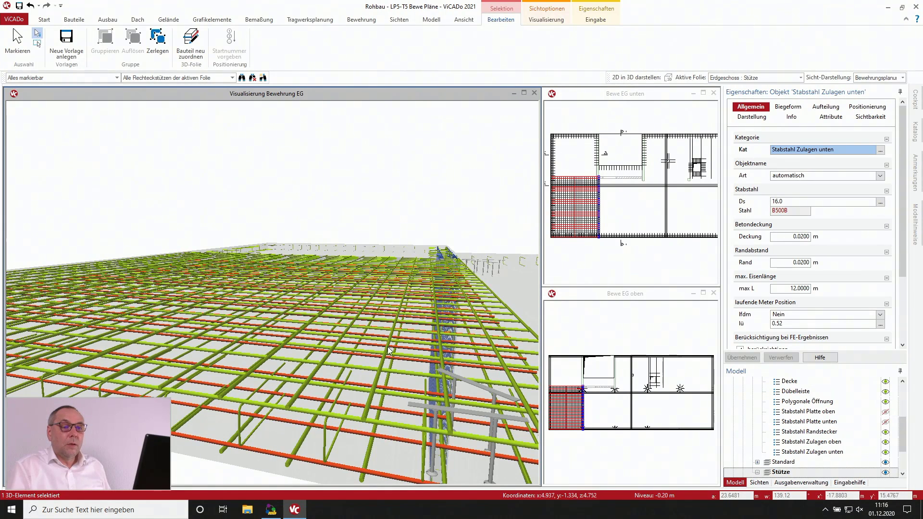
pyautogui.click(290, 463)
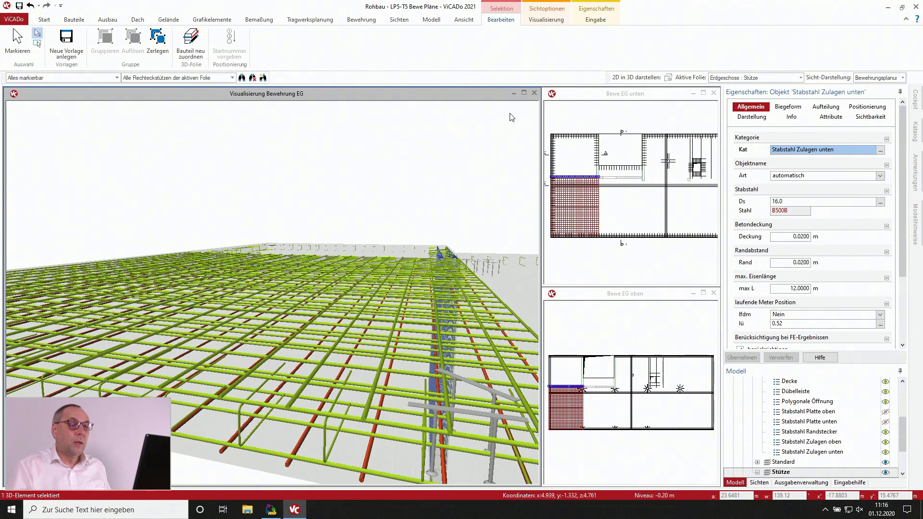
pyautogui.click(513, 94)
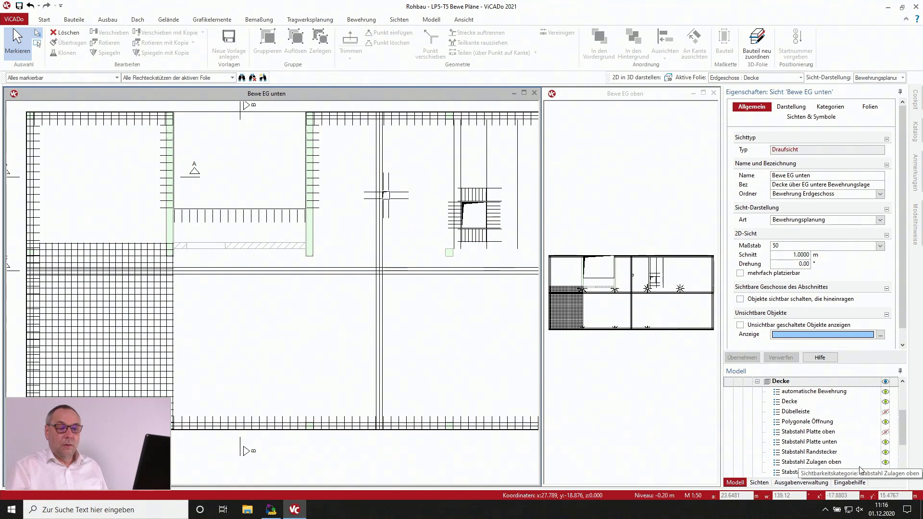
# Step: Hide Stabstahl Zulagen oben in the Bewe EG unten view and Stabstahl Zulagen unten in the Bewe EG oben view
pyautogui.click(885, 462)
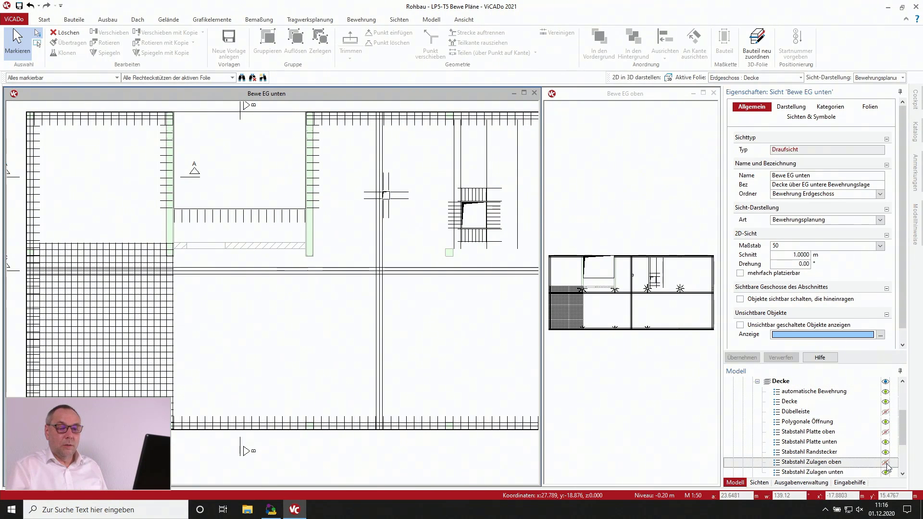
pyautogui.click(639, 404)
pyautogui.scroll(3, 568, 320)
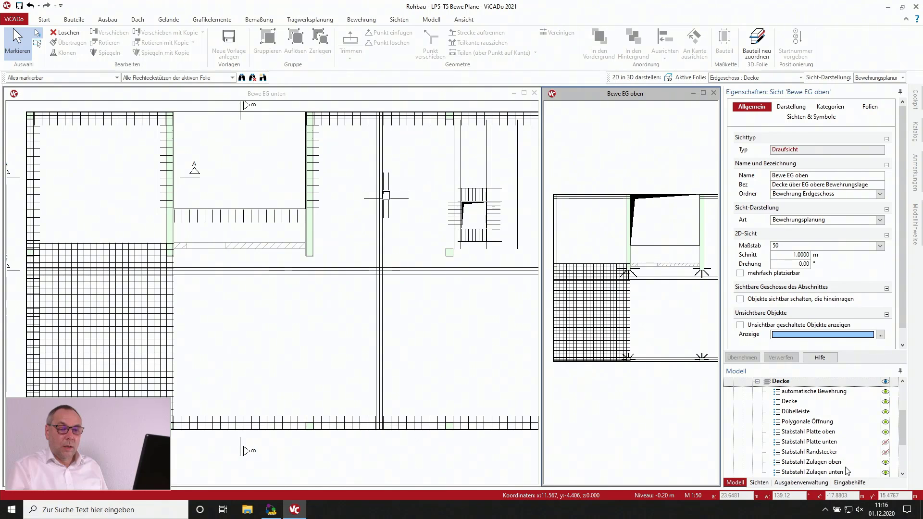
pyautogui.click(886, 473)
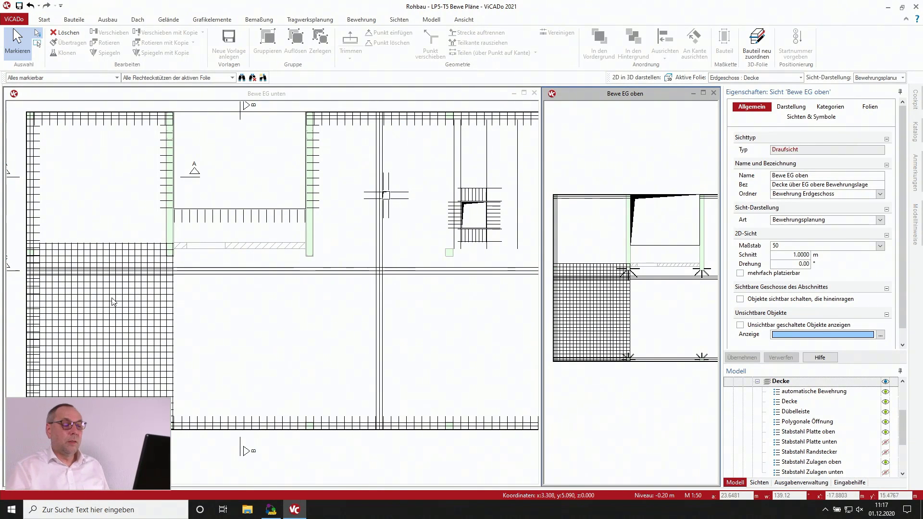
# Step: Set the horizontal lower additional bars in Bewe EG unten to the display variant farbige Darstellung 0-1-0
pyautogui.click(136, 335)
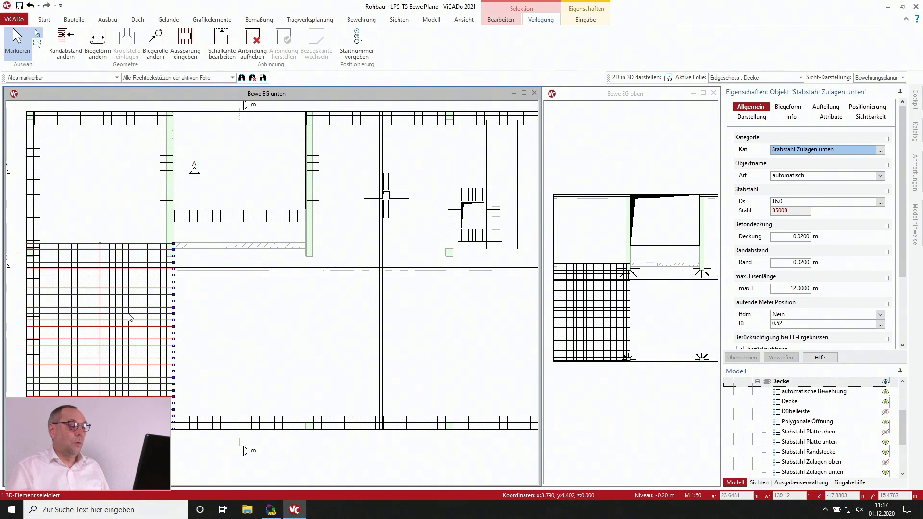
pyautogui.click(751, 118)
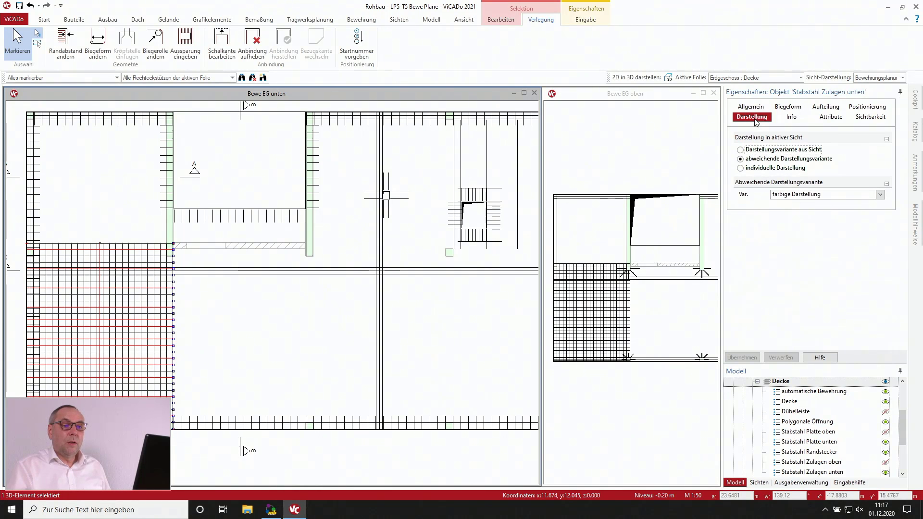
pyautogui.click(827, 201)
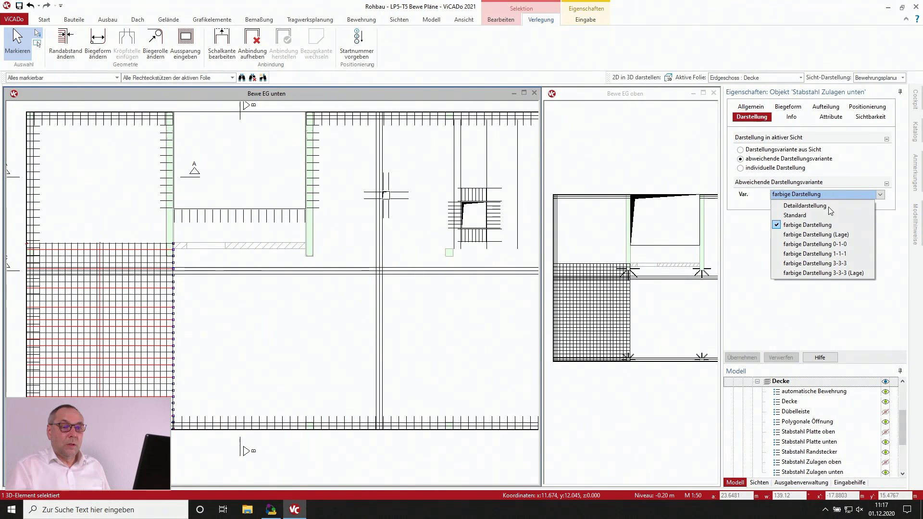
pyautogui.click(830, 242)
pyautogui.click(743, 357)
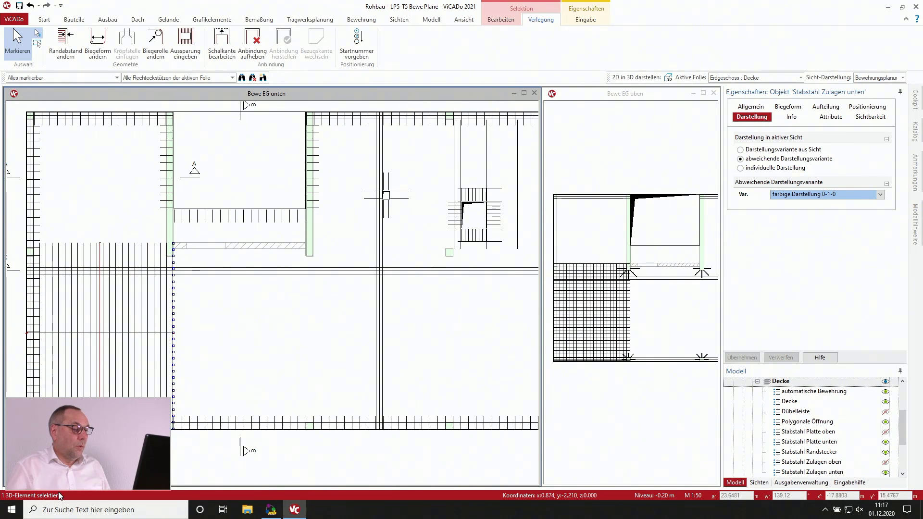
pyautogui.press('Escape')
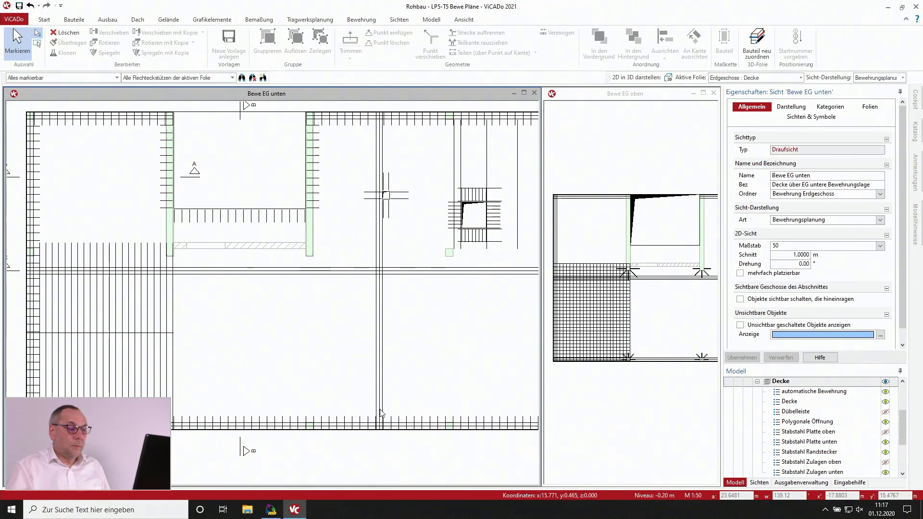
# Step: Give the vertical lower additional bars in Bewe EG unten the deviating display variant farbige Darstellung 0-1-0
pyautogui.click(173, 368)
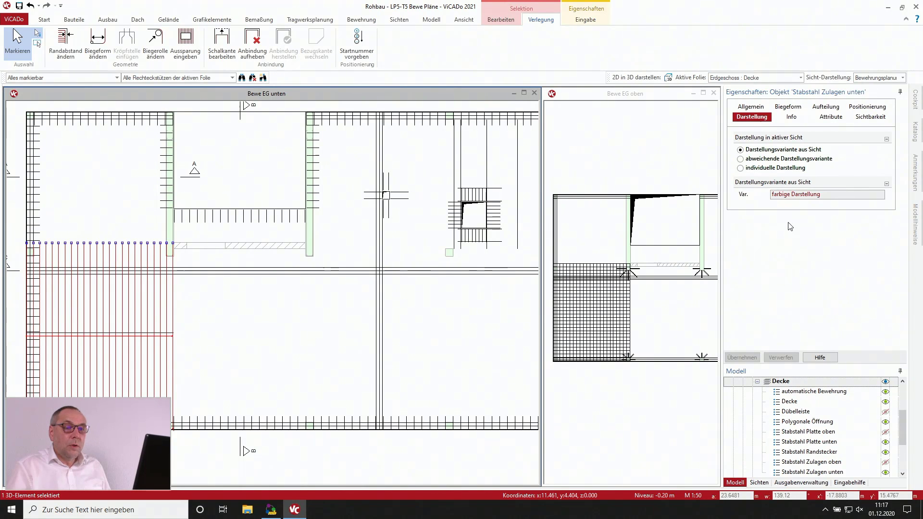
pyautogui.click(740, 159)
pyautogui.click(817, 195)
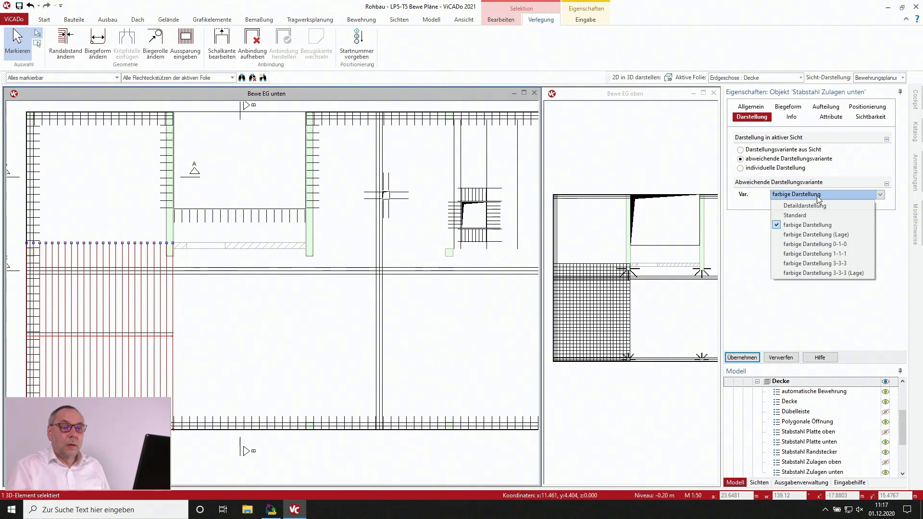
pyautogui.click(832, 244)
pyautogui.click(741, 356)
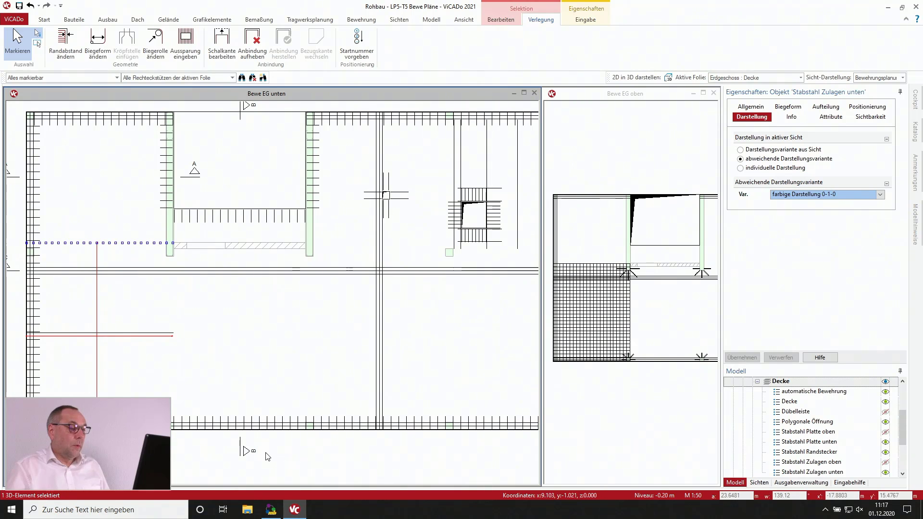
pyautogui.press('Escape')
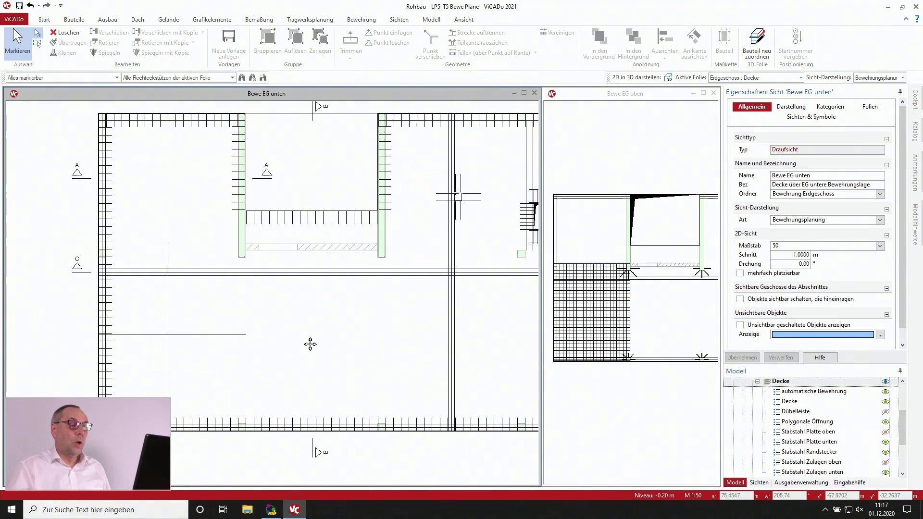
# Step: Maximise the Bewe EG unten view and start an individual reinforcement marking for the vertical lower slab bars
pyautogui.moveTo(234, 338); pyautogui.dragTo(305, 339, button='middle')
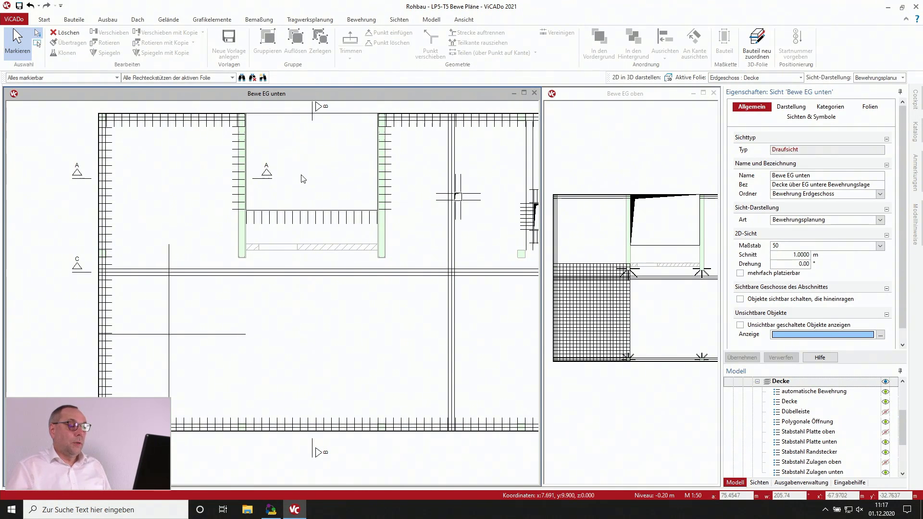
pyautogui.moveTo(339, 251); pyautogui.dragTo(249, 236, button='middle')
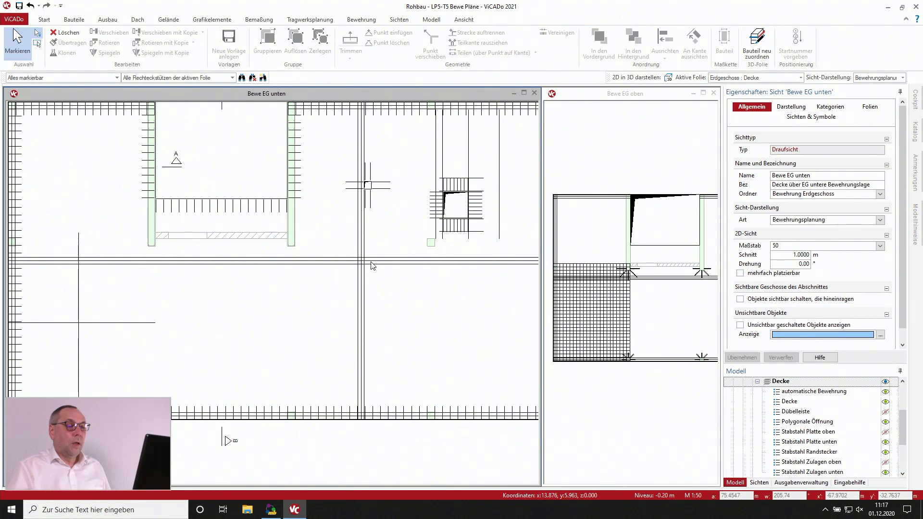
pyautogui.click(524, 94)
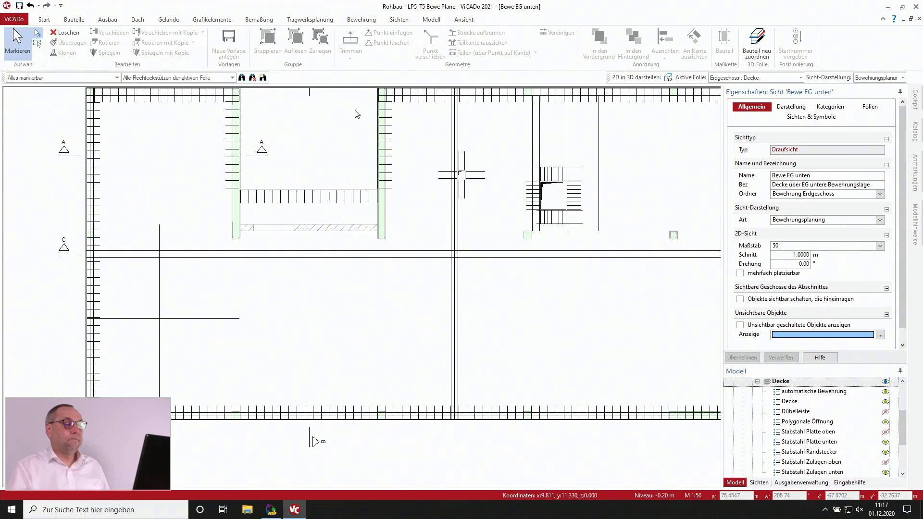
pyautogui.click(364, 20)
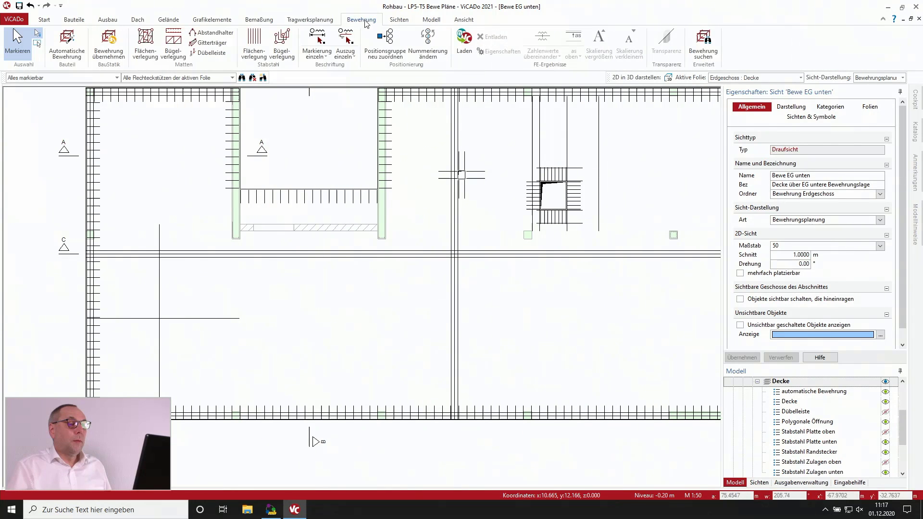
pyautogui.click(317, 43)
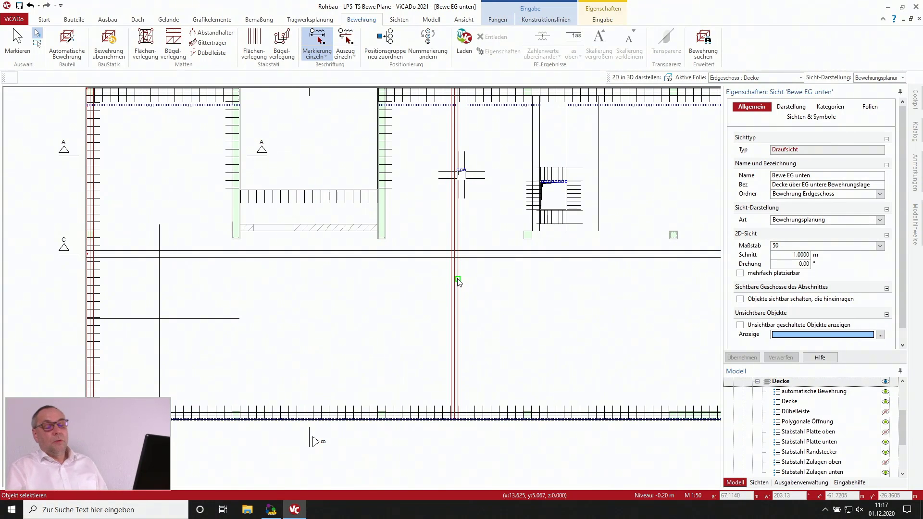
pyautogui.click(455, 282)
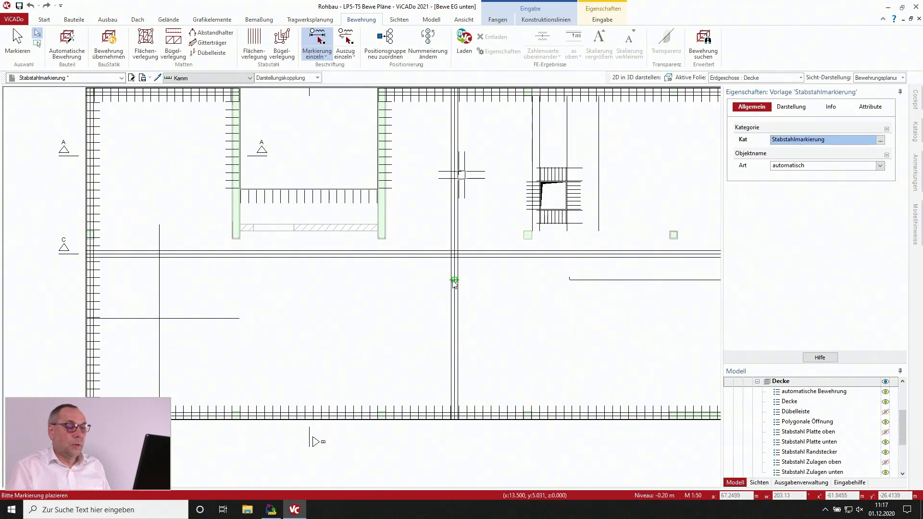
pyautogui.scroll(-5, 475, 279)
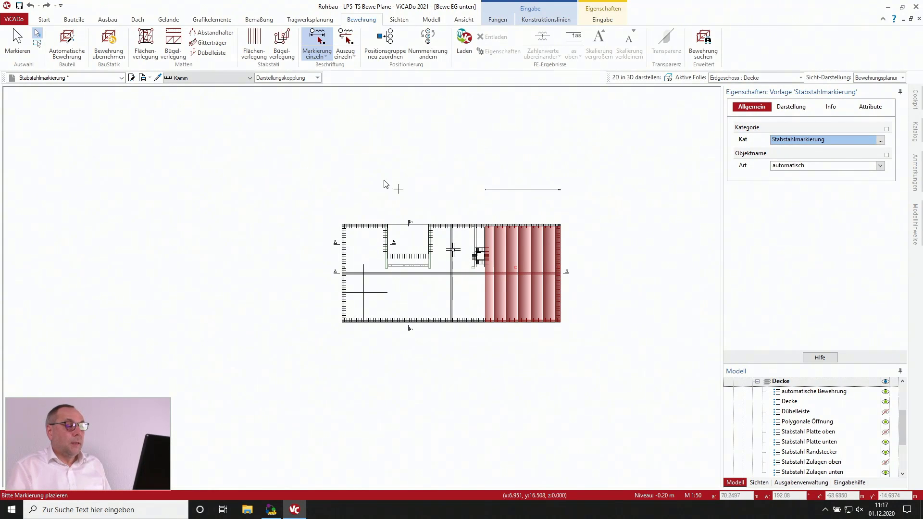
pyautogui.scroll(4, 531, 274)
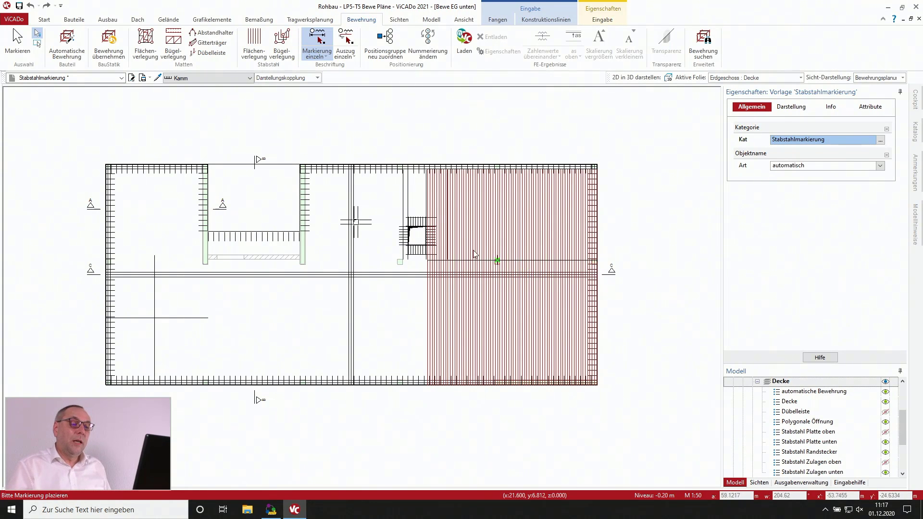
# Step: Mark the vertical bars in the wide right-hand slab field with the type Bereich mit Pfeilen and place the label with category text
pyautogui.click(242, 78)
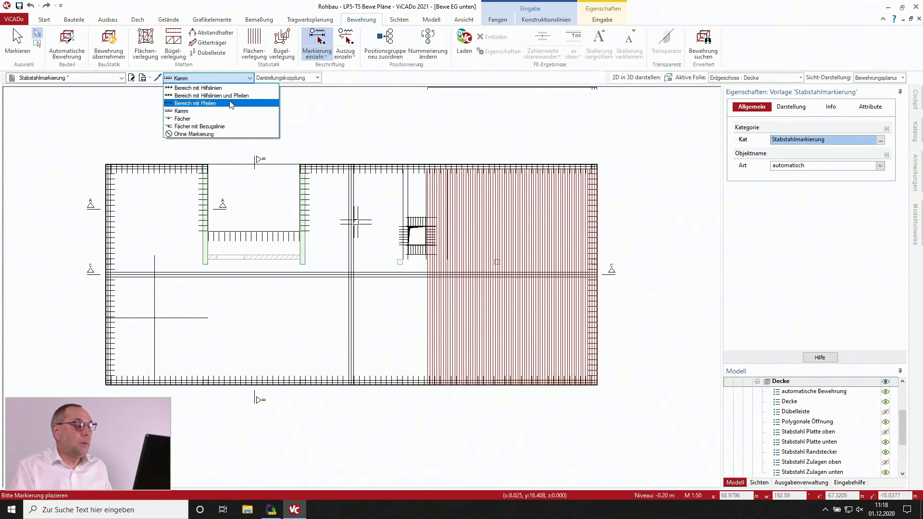
pyautogui.click(232, 103)
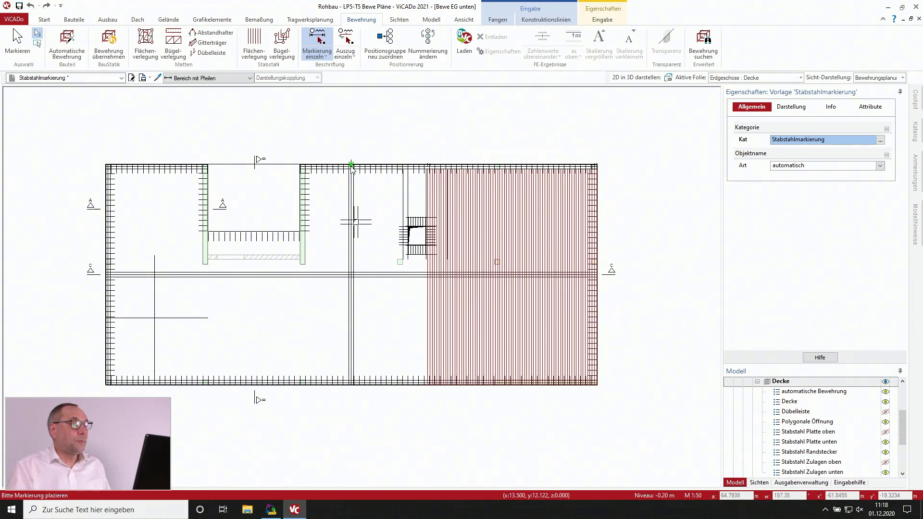
pyautogui.click(210, 78)
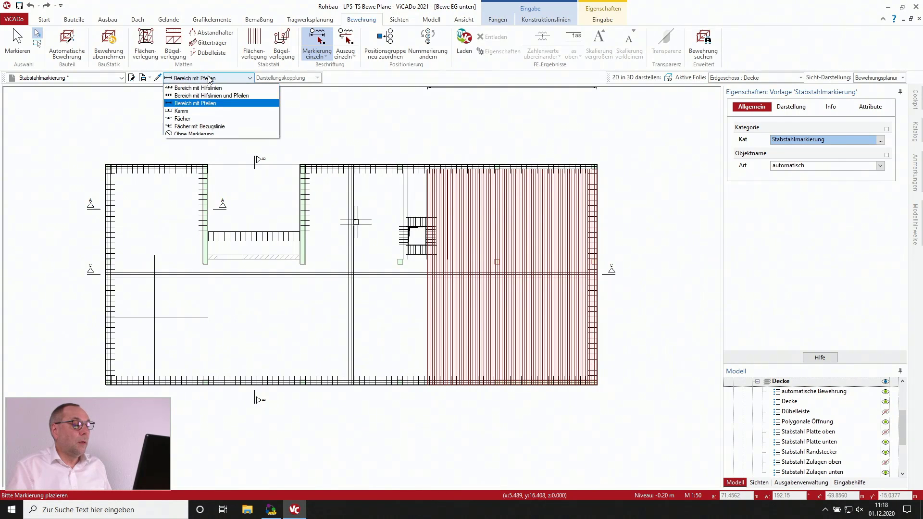
pyautogui.click(216, 103)
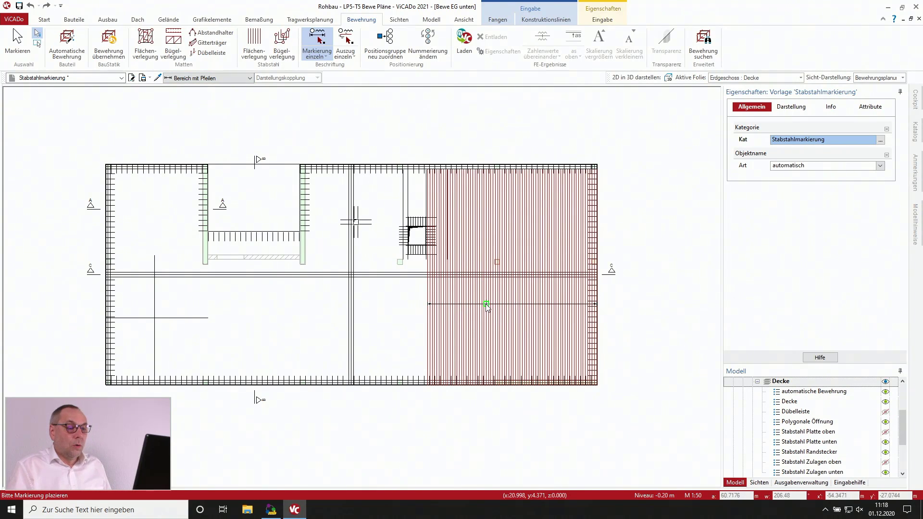
pyautogui.scroll(1, 490, 306)
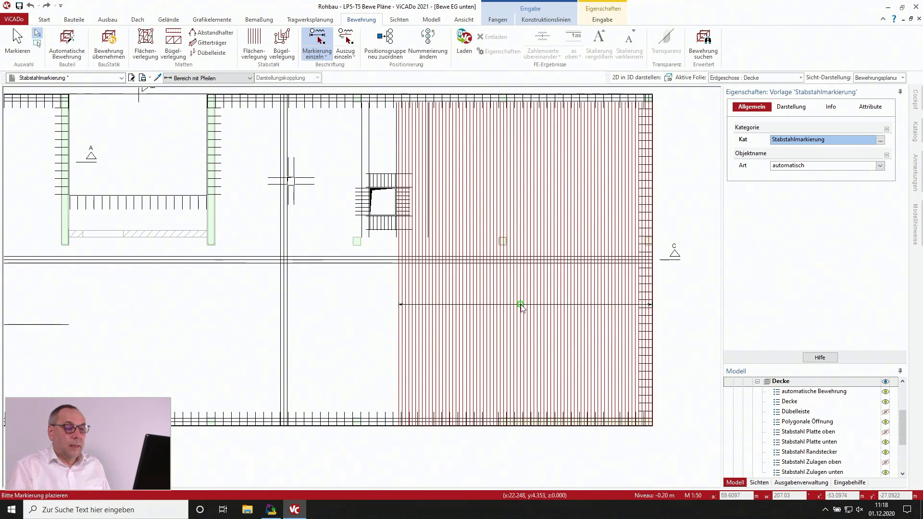
pyautogui.click(521, 305)
pyautogui.scroll(2, 508, 305)
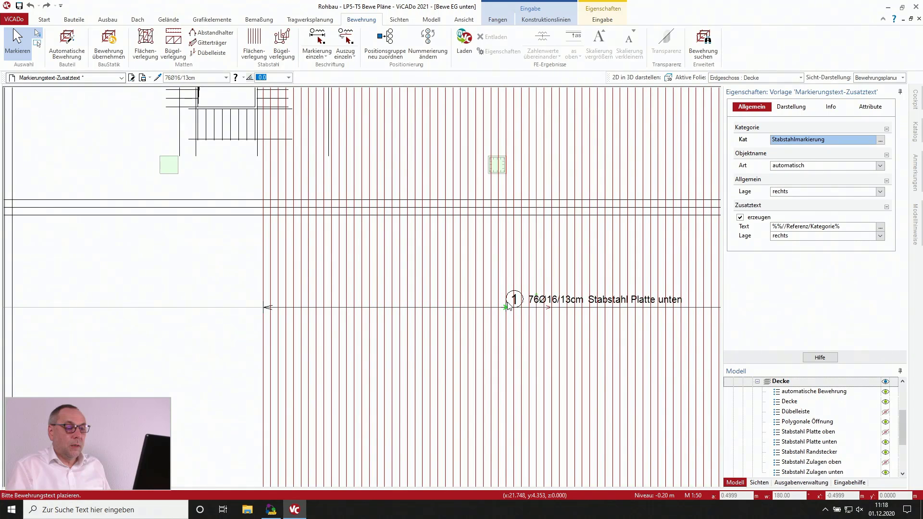
pyautogui.click(518, 308)
# Step: Mark the short bars along the right field's upper slab edge, using the label template Markierungstext without additional text
pyautogui.scroll(-3, 519, 307)
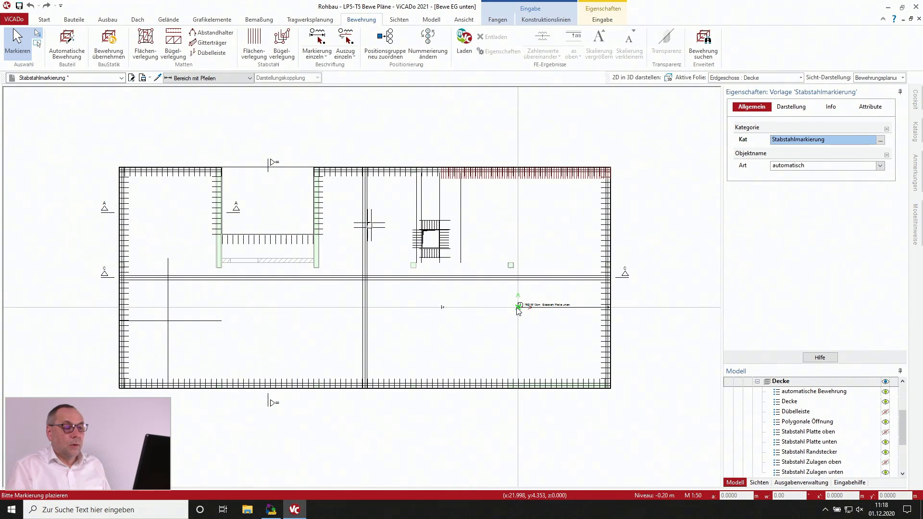
pyautogui.scroll(3, 555, 174)
pyautogui.scroll(2, 555, 174)
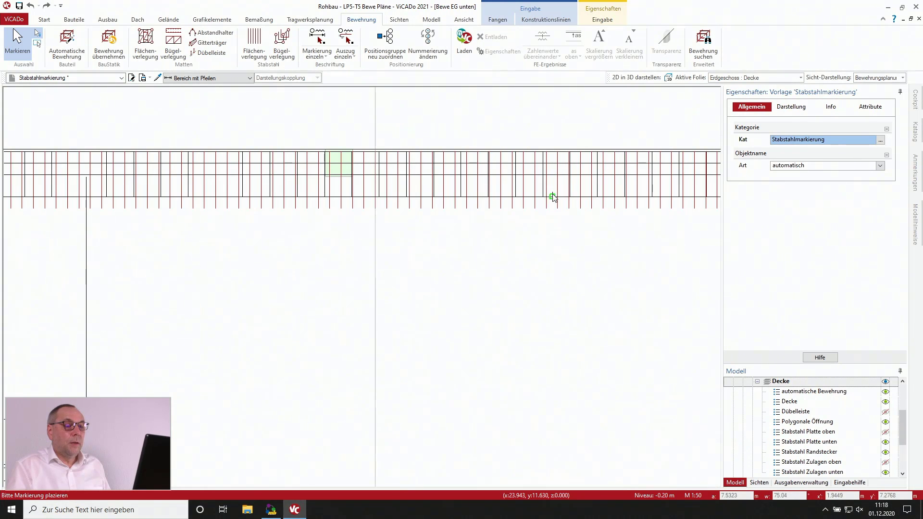
pyautogui.click(555, 128)
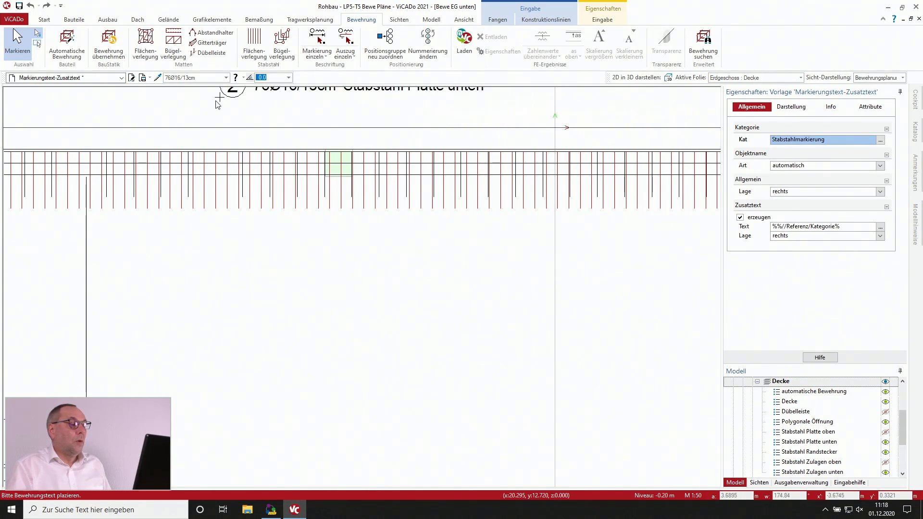
pyautogui.click(121, 78)
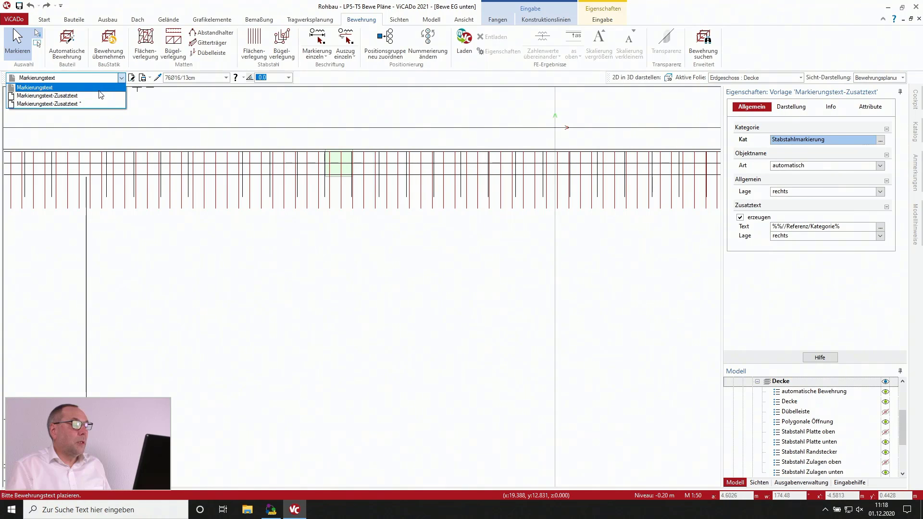
pyautogui.click(100, 89)
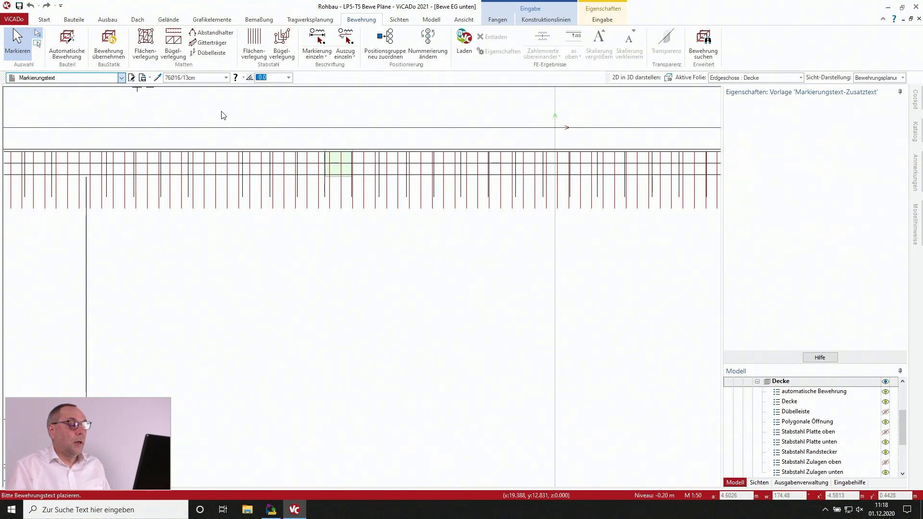
pyautogui.click(533, 130)
# Step: Mark the vertical lower bars above and below the larger slab opening with arrowed ranges and place both position labels
pyautogui.scroll(-5, 528, 144)
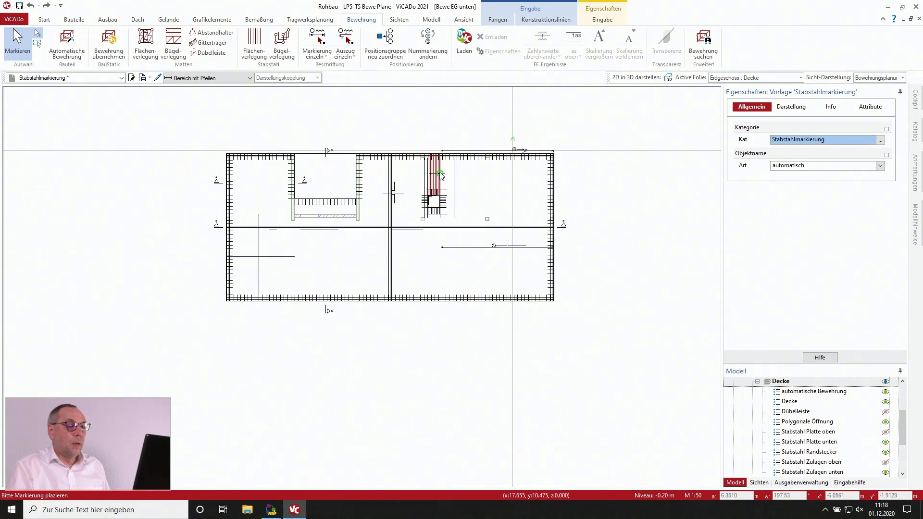
pyautogui.scroll(5, 441, 174)
pyautogui.click(426, 186)
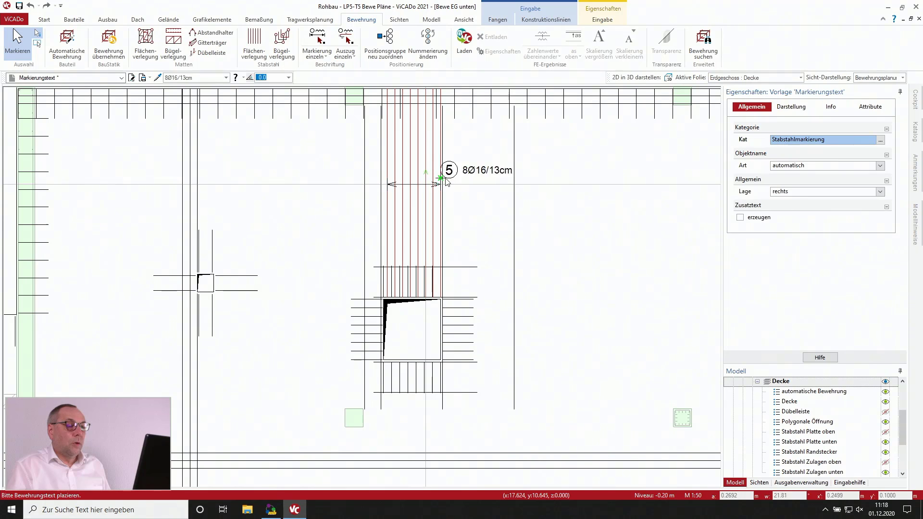
pyautogui.click(396, 189)
pyautogui.scroll(-5, 396, 189)
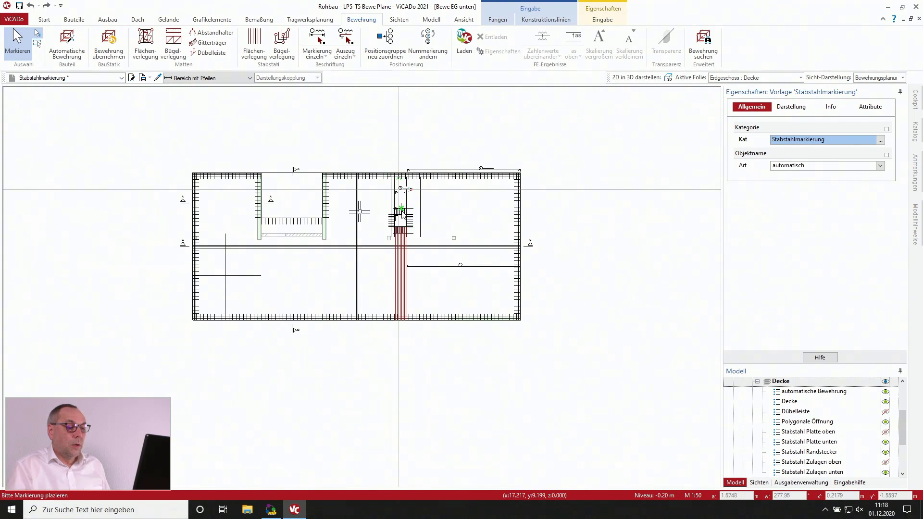
pyautogui.scroll(5, 401, 265)
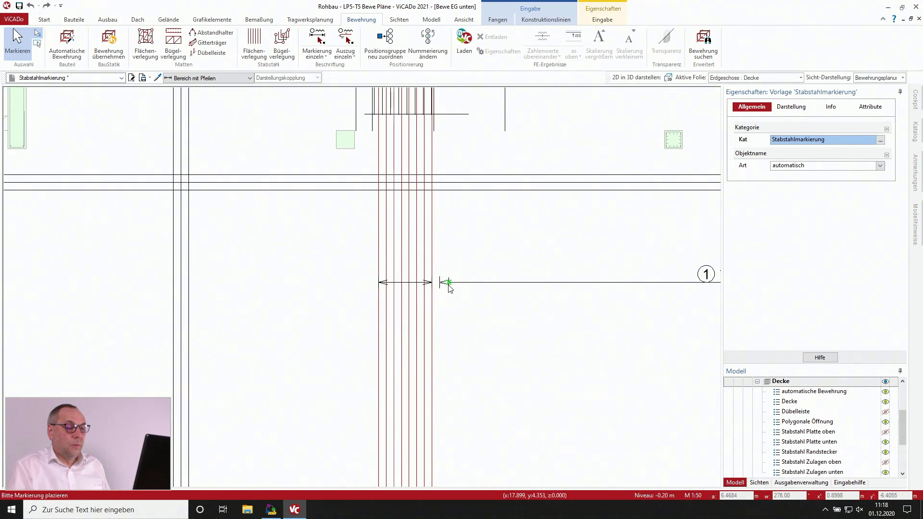
pyautogui.click(417, 282)
pyautogui.click(409, 261)
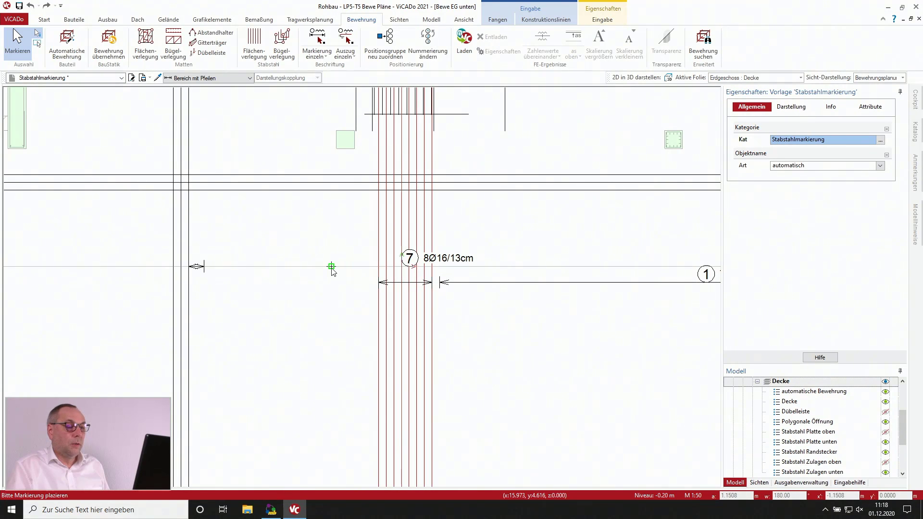
# Step: Mark the vertical lower bars above the small slab opening with an arrowed range and place the position label above it
pyautogui.scroll(-5, 332, 268)
pyautogui.scroll(5, 313, 188)
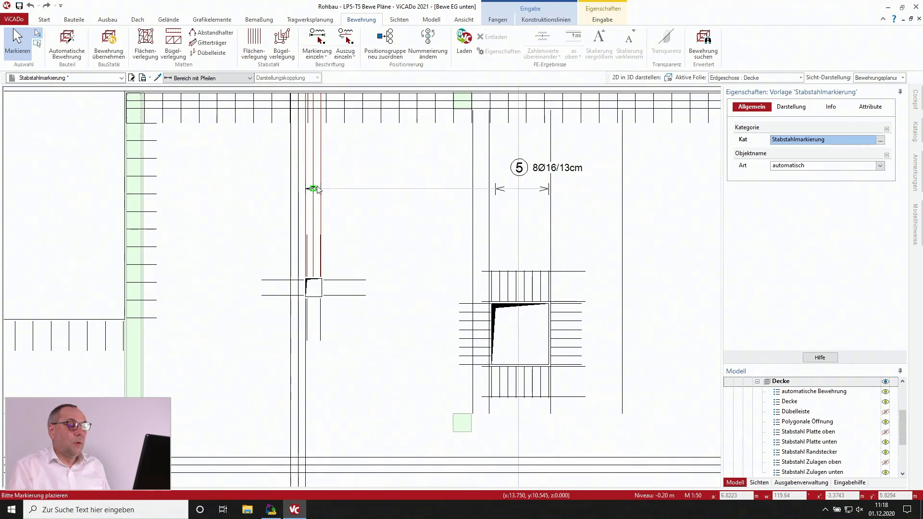
pyautogui.click(313, 188)
pyautogui.click(373, 191)
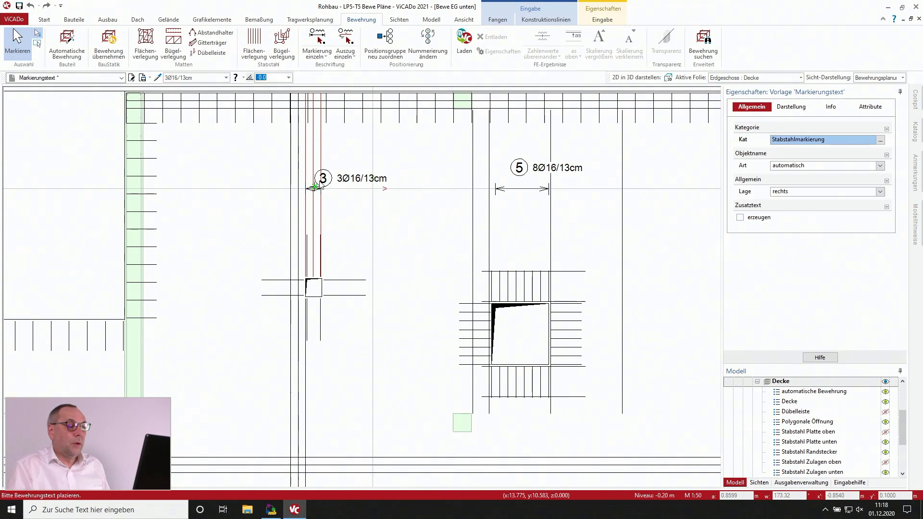
pyautogui.click(321, 168)
# Step: Mark the continuous vertical bars between the two slab openings, aligning the arrowed range and label with the existing row of markings
pyautogui.scroll(-2, 353, 243)
pyautogui.scroll(-4, 352, 242)
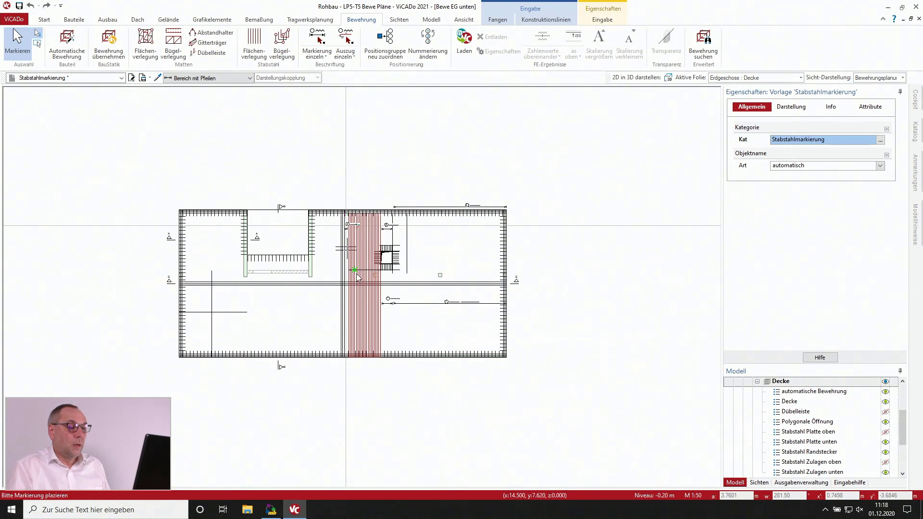
pyautogui.scroll(6, 365, 336)
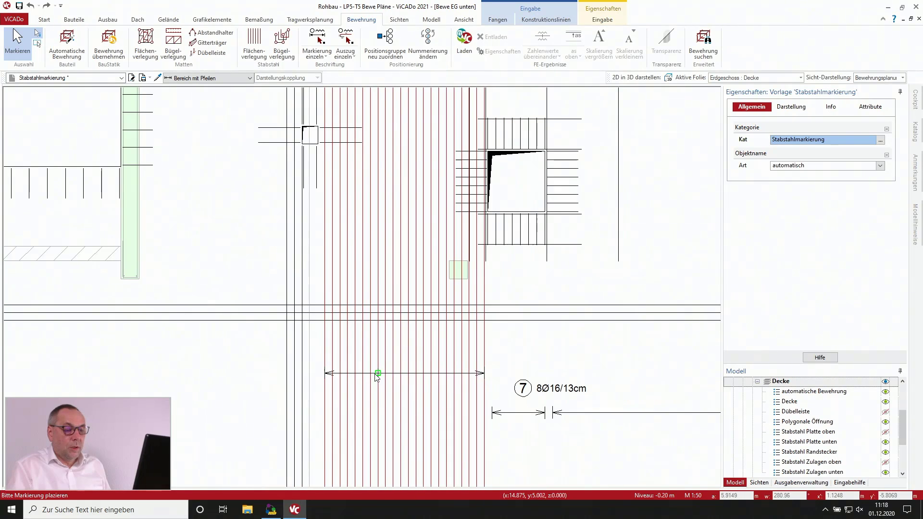
pyautogui.click(372, 412)
pyautogui.click(386, 406)
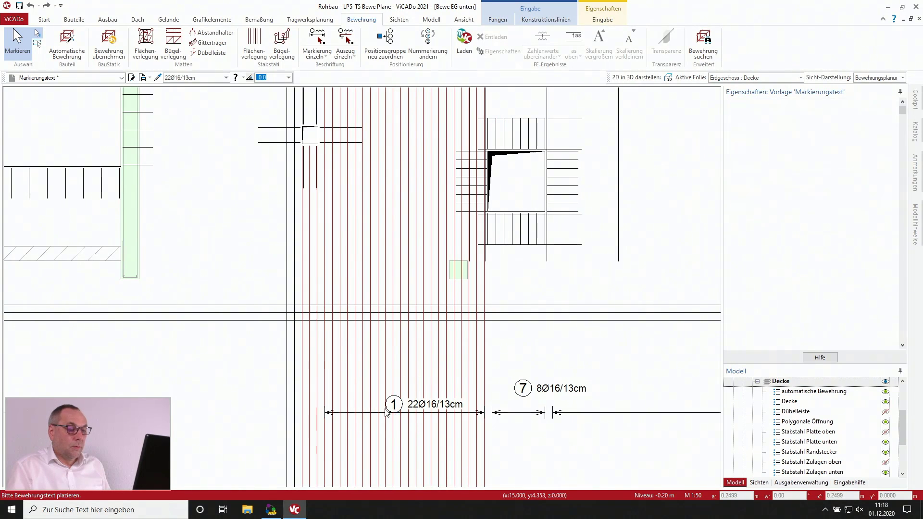
# Step: Mark the vertical bars below the small slab opening in the same row and place the position label above the arrowed range
pyautogui.scroll(-3, 315, 367)
pyautogui.scroll(3, 317, 376)
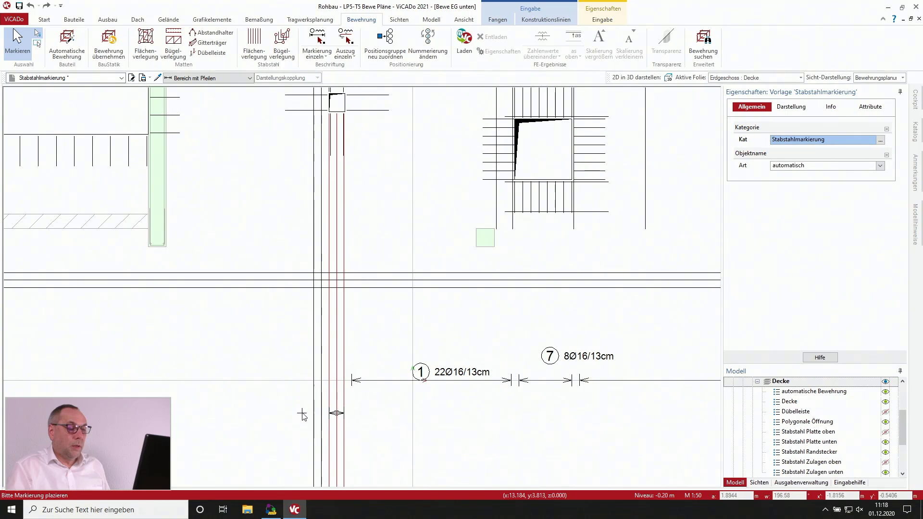
pyautogui.scroll(2, 340, 384)
pyautogui.click(338, 380)
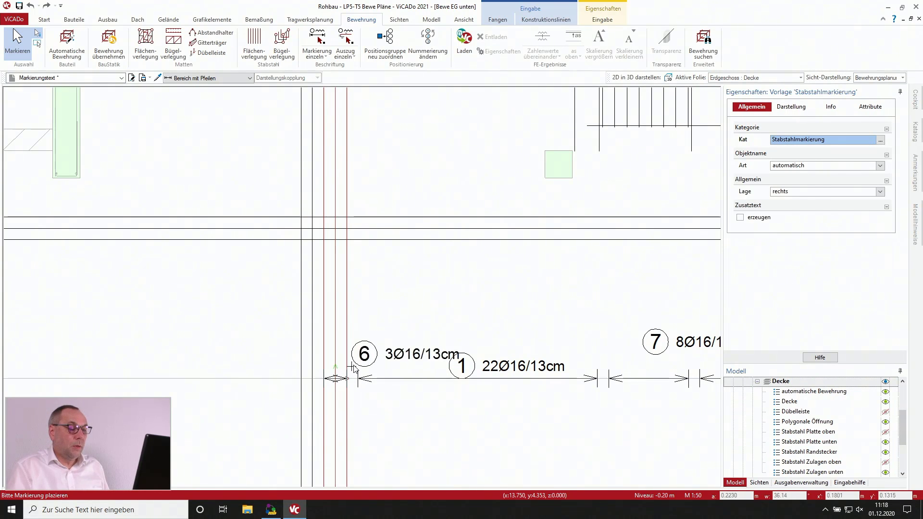
pyautogui.click(335, 338)
# Step: Mark the vertical bar fields left of the small opening and below the large edge recess, aligning both labelled ranges with the row
pyautogui.scroll(-3, 304, 338)
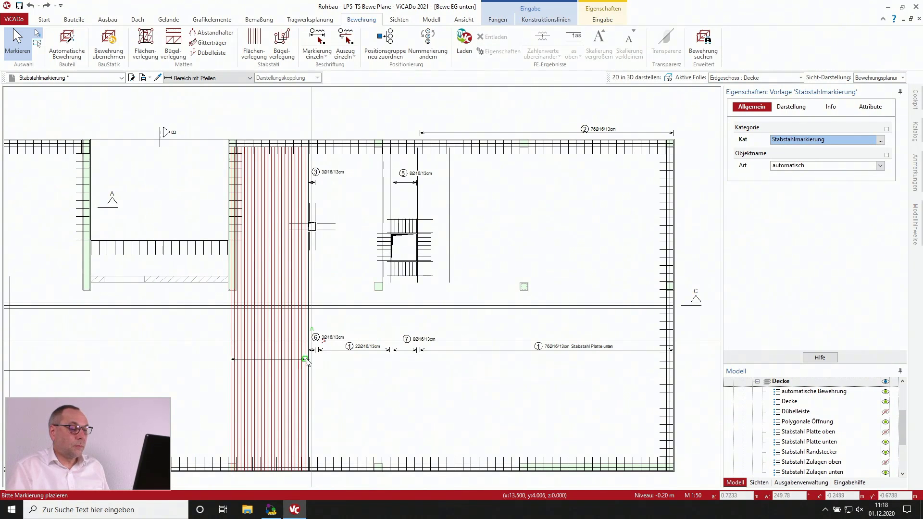
pyautogui.click(307, 361)
pyautogui.click(262, 342)
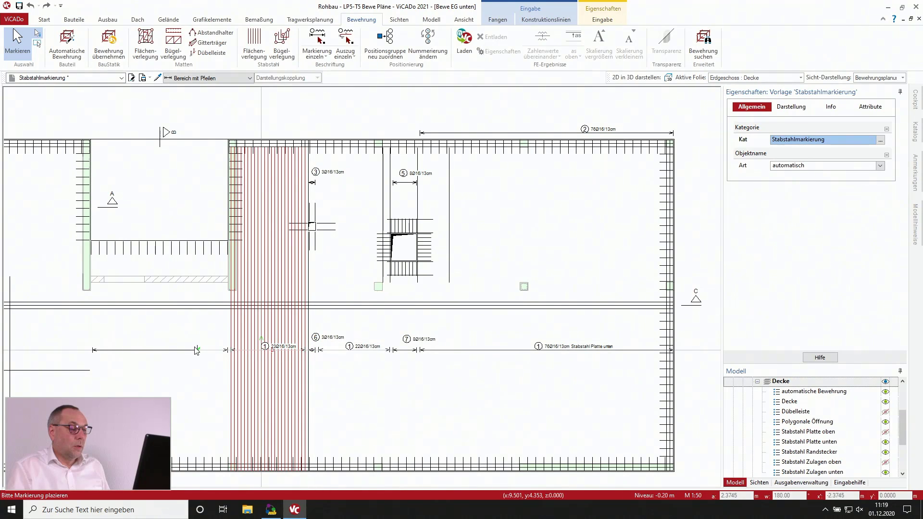
pyautogui.scroll(-3, 202, 346)
pyautogui.scroll(5, 216, 356)
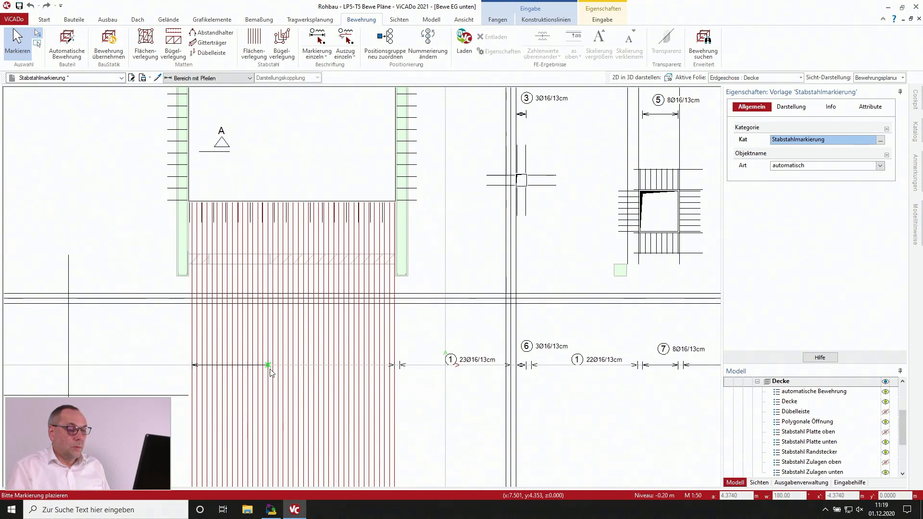
pyautogui.click(269, 368)
pyautogui.scroll(-4, 271, 358)
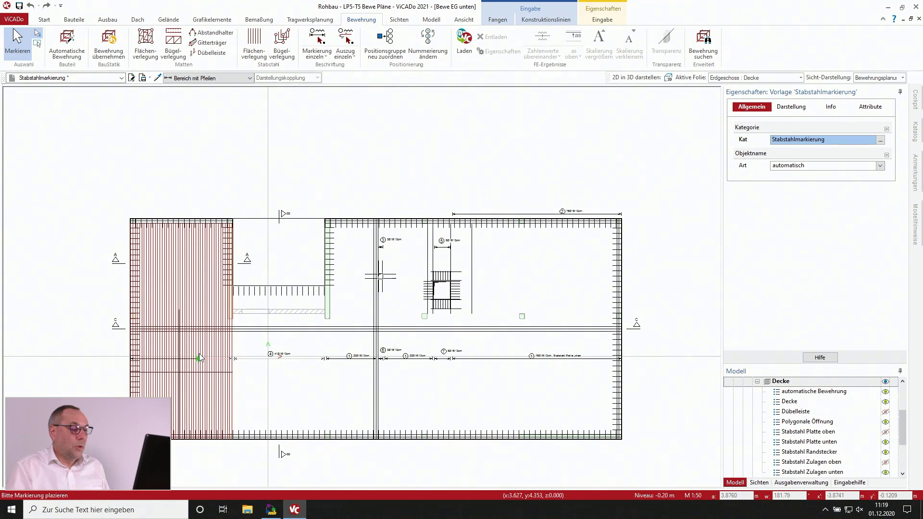
# Step: Mark the vertical lower bars left of the large edge recess with an arrowed range and place the position label above it
pyautogui.scroll(4, 199, 357)
pyautogui.click(137, 218)
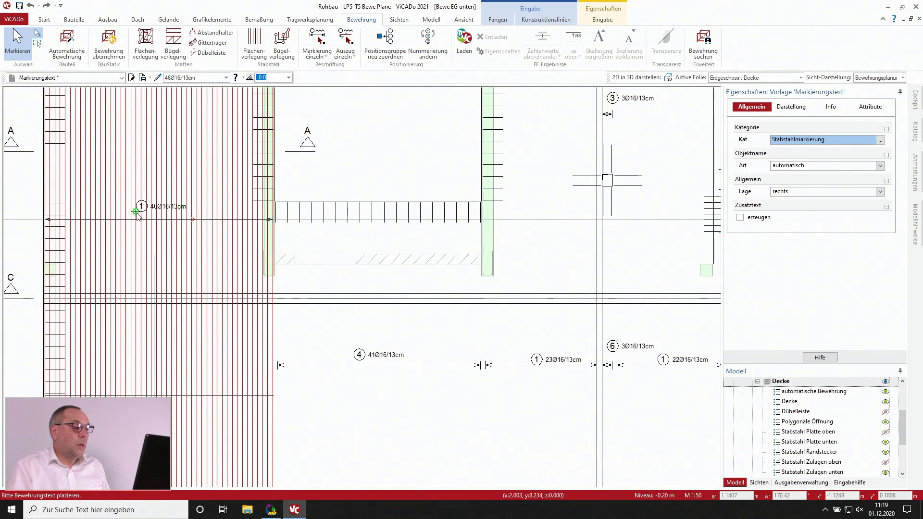
pyautogui.click(139, 214)
pyautogui.scroll(-4, 200, 232)
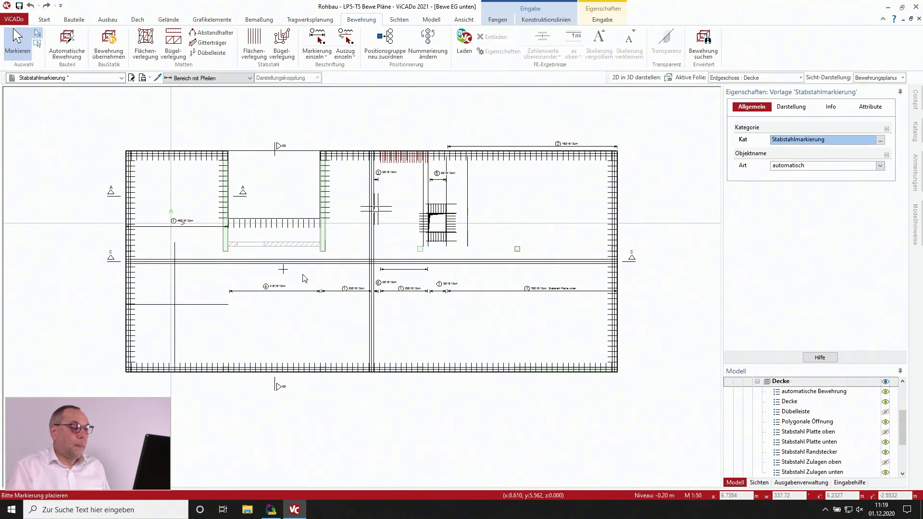
# Step: Mark the upper edge bars between the two slab openings, aligning the arrowed range with the existing edge marking and placing its label above
pyautogui.scroll(4, 425, 124)
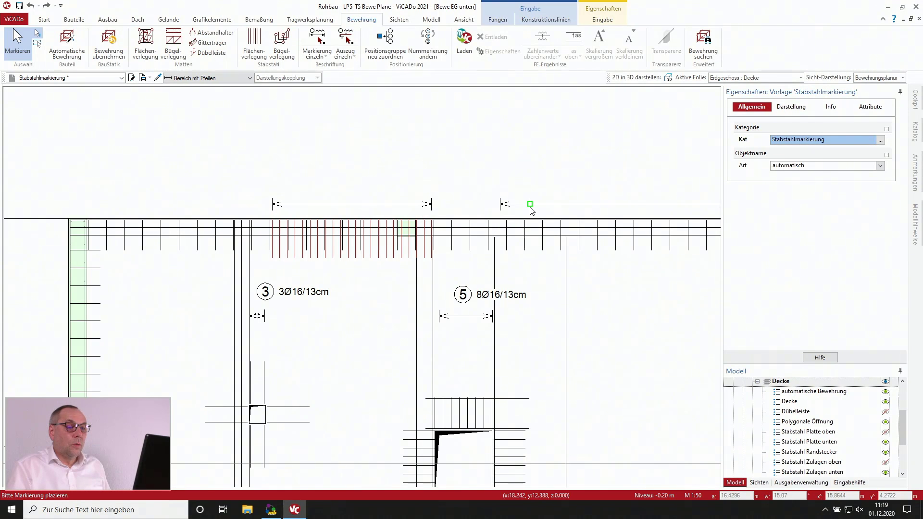
pyautogui.click(521, 209)
pyautogui.click(342, 195)
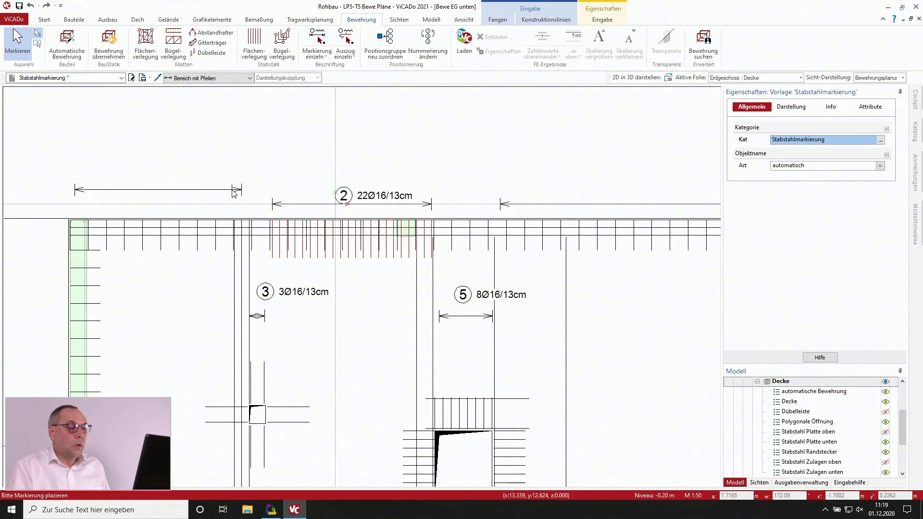
# Step: Mark the upper edge bars between the large recess and the small opening in the same row and place the label above the range
pyautogui.scroll(-2, 236, 194)
pyautogui.scroll(-2, 236, 193)
pyautogui.click(237, 193)
pyautogui.scroll(-2, 85, 193)
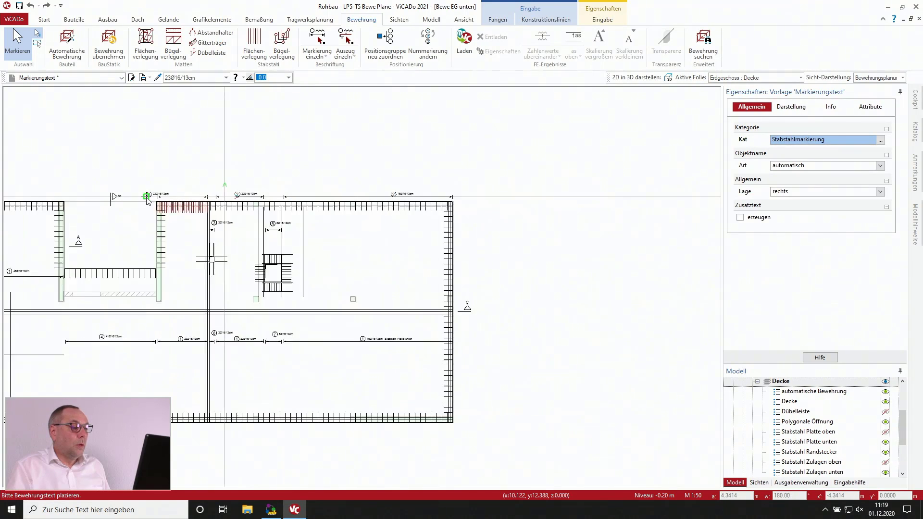
pyautogui.scroll(4, 86, 192)
pyautogui.scroll(3, 466, 294)
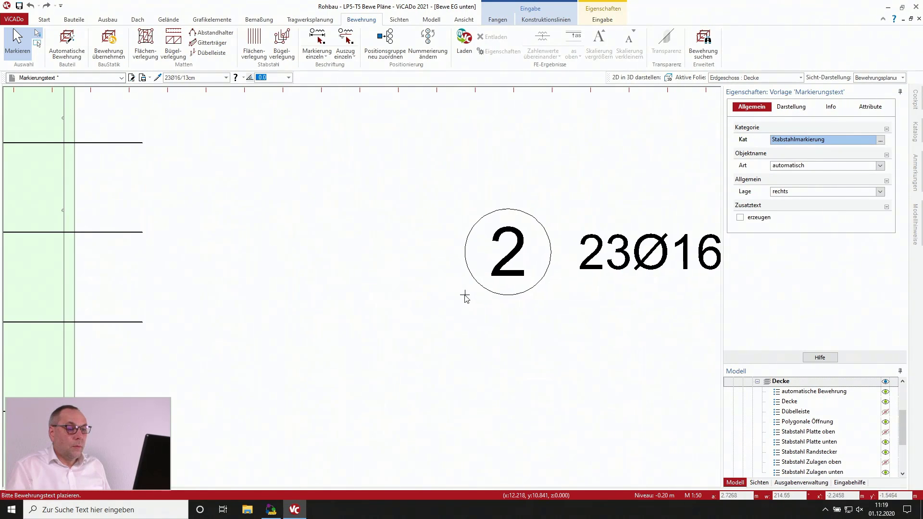
pyautogui.scroll(-3, 450, 293)
pyautogui.click(417, 199)
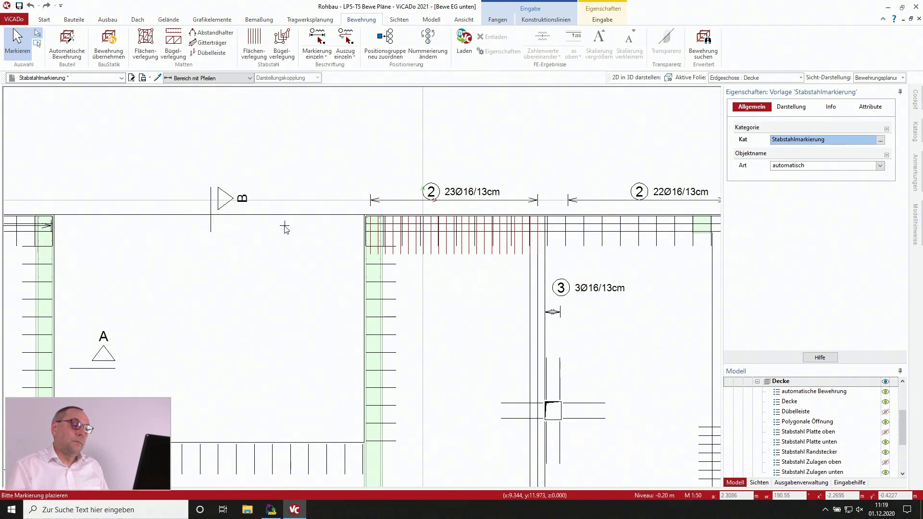
# Step: Mark the upper edge bars left of the large recess in line with the edge markings, add the label and finish marking
pyautogui.scroll(-2, 284, 226)
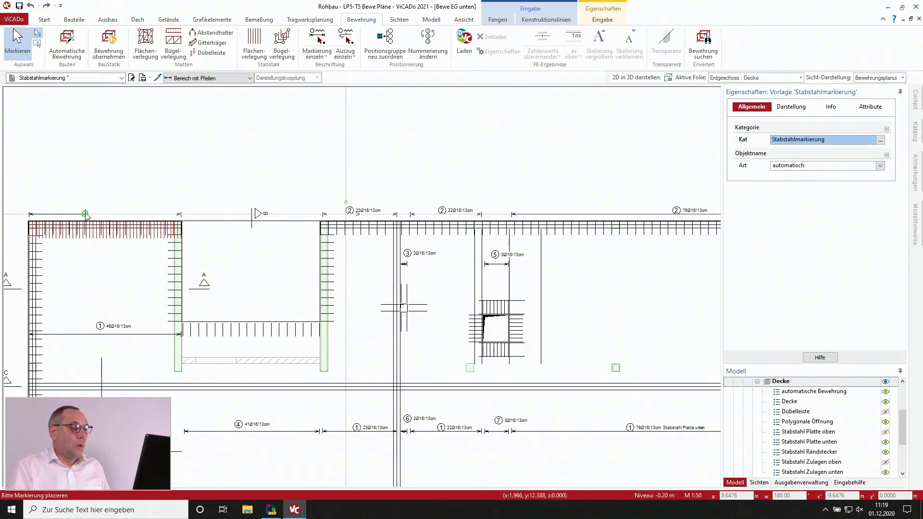
pyautogui.click(86, 214)
pyautogui.scroll(-3, 229, 274)
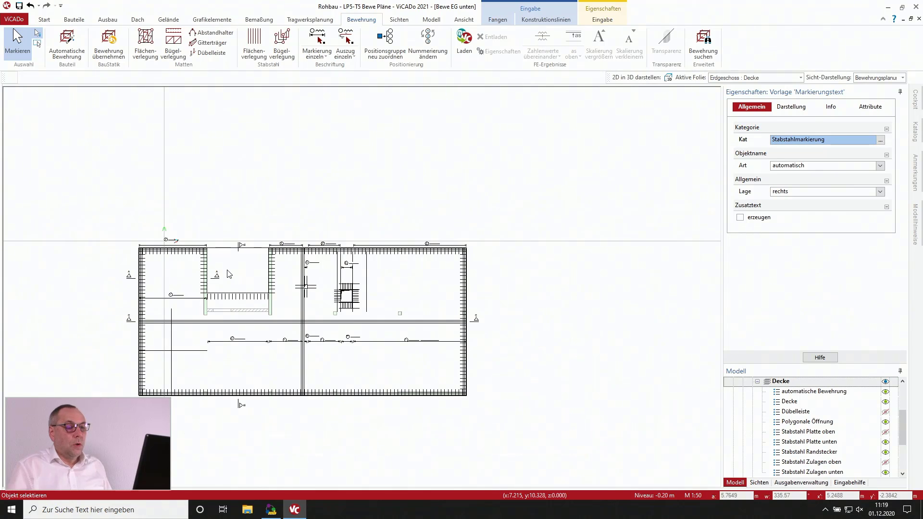
pyautogui.press('Escape')
# Step: Choose the lower slab bars' individually displayed bars and add the first bars of the marked ranges between and right of the slab openings
pyautogui.scroll(3, 339, 331)
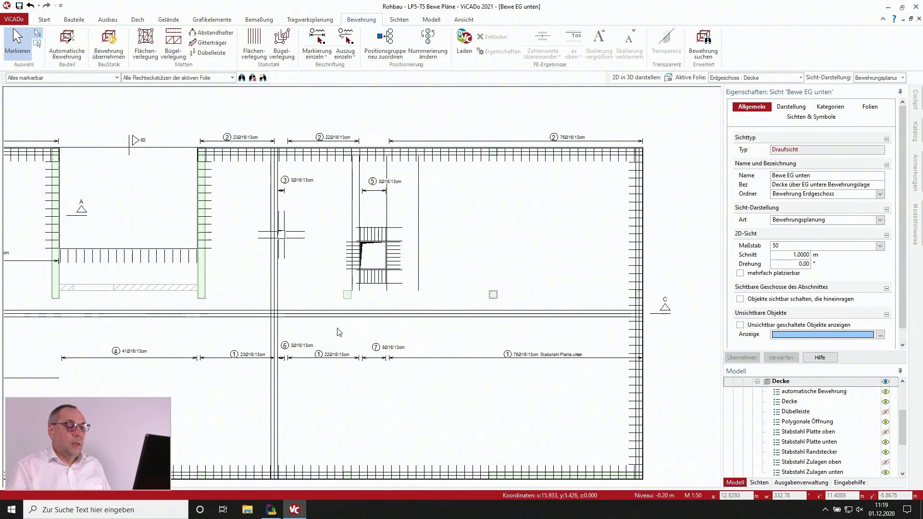
pyautogui.click(277, 335)
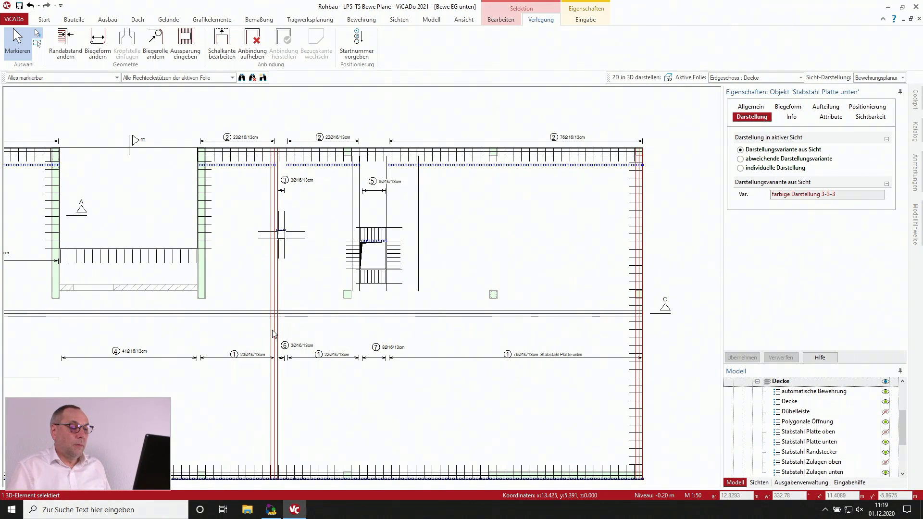
pyautogui.rightClick(274, 333)
pyautogui.click(295, 336)
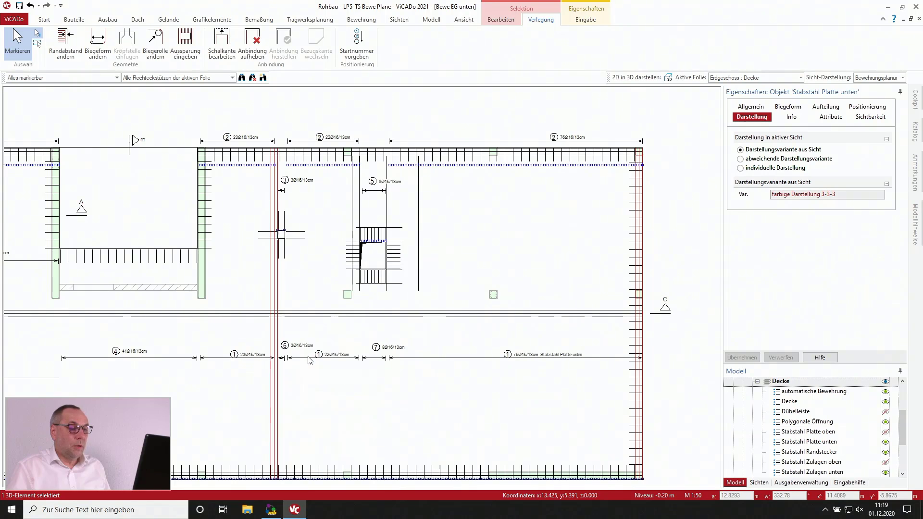
pyautogui.scroll(3, 279, 361)
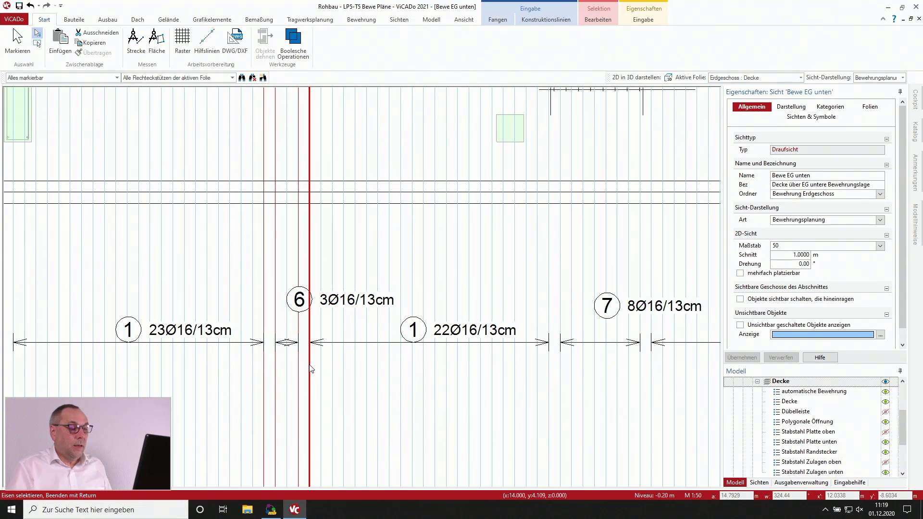
pyautogui.click(313, 370)
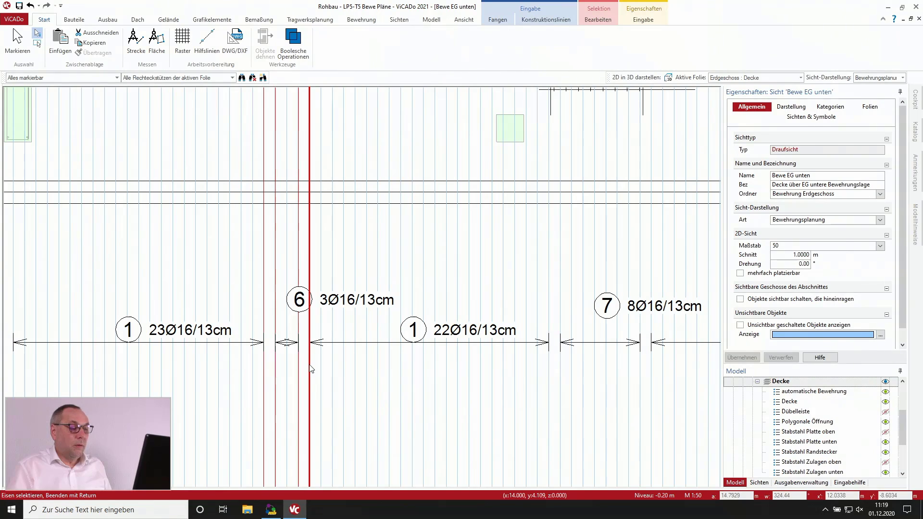
pyautogui.click(560, 385)
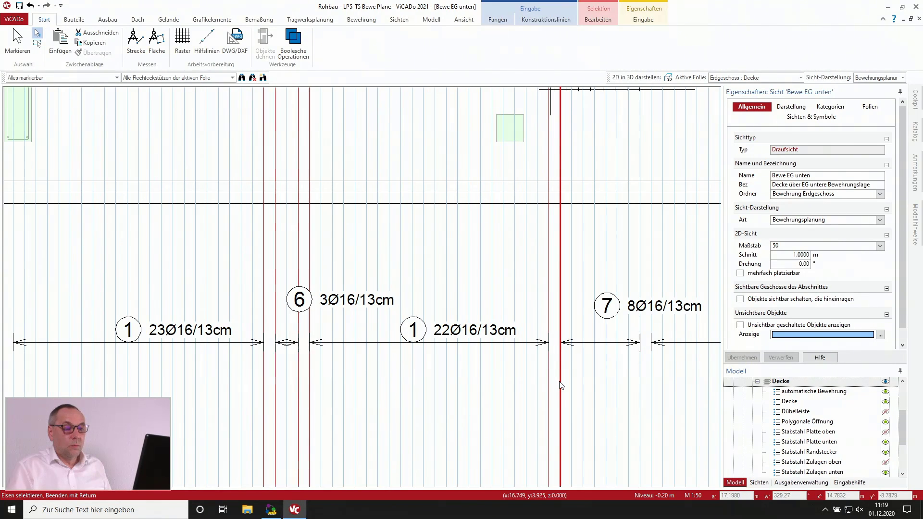
pyautogui.click(652, 380)
# Step: Add the boundary bars at both sides of the range below the large recess to the displayed bars and confirm the selection
pyautogui.scroll(-3, 315, 371)
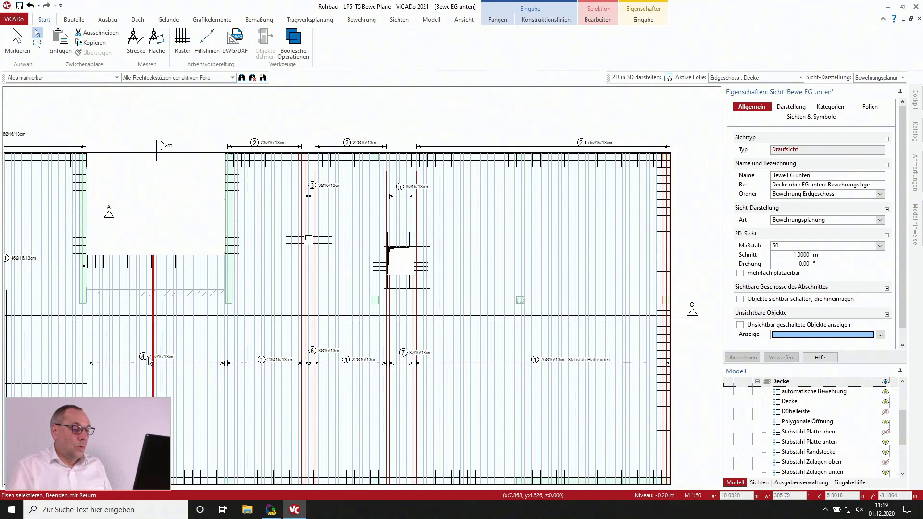
pyautogui.click(89, 364)
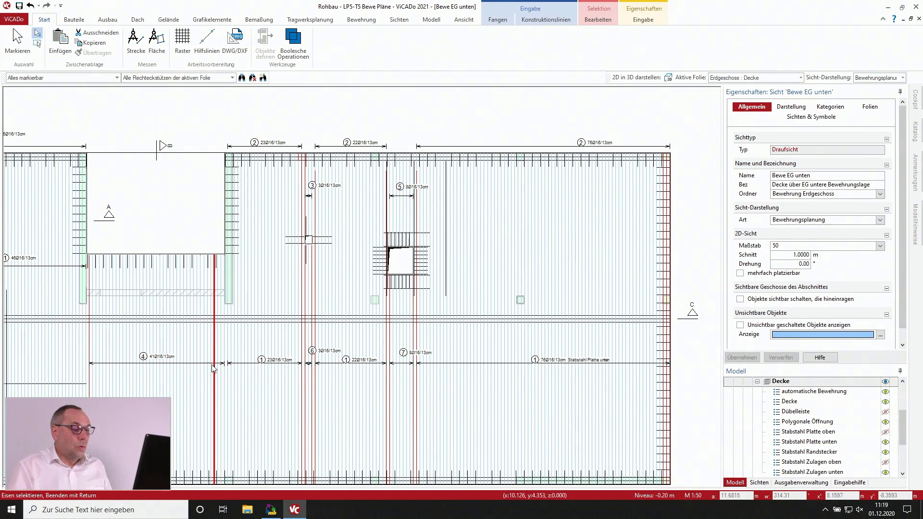
pyautogui.click(228, 366)
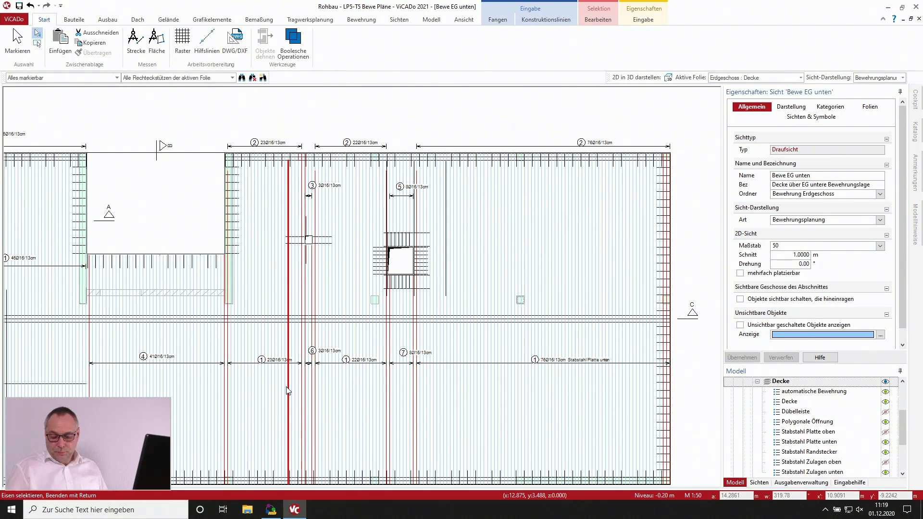
pyautogui.press('Return')
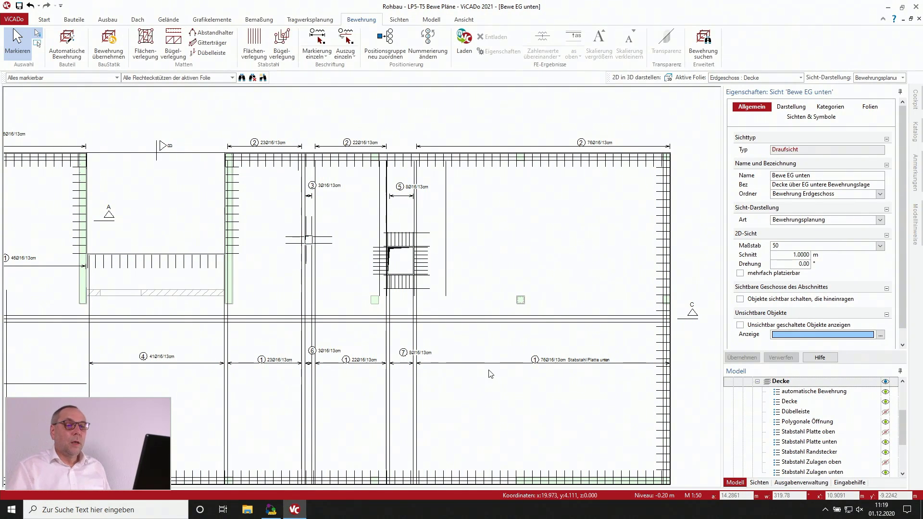
# Step: Tile the two plan views and make the Bewe EG oben view the active main view
pyautogui.click(911, 18)
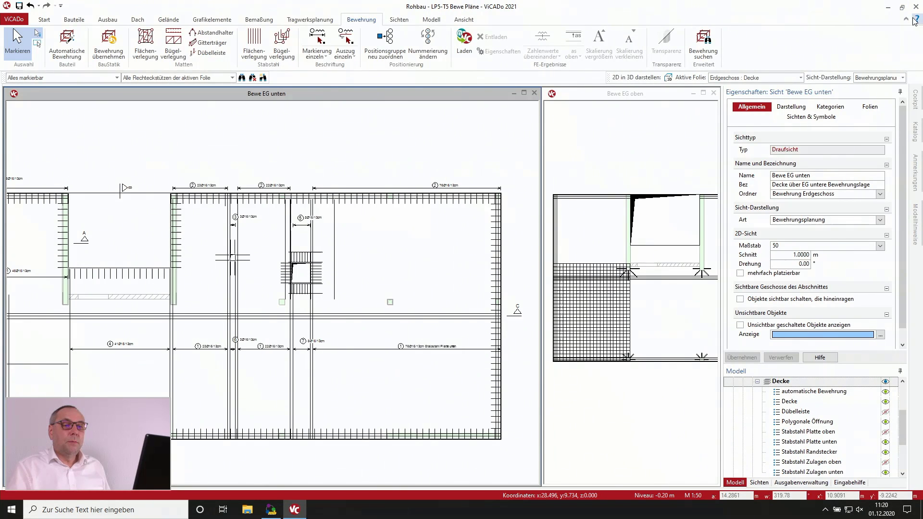
pyautogui.click(703, 93)
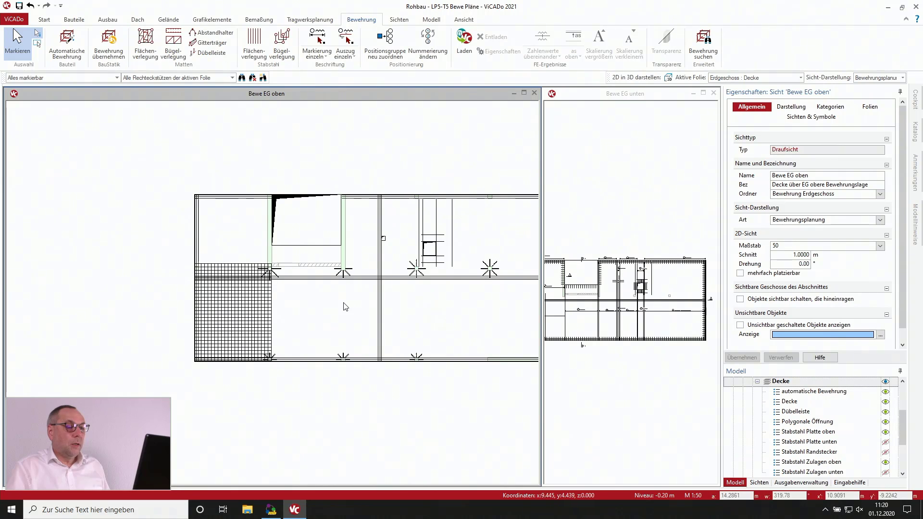
pyautogui.scroll(2, 344, 307)
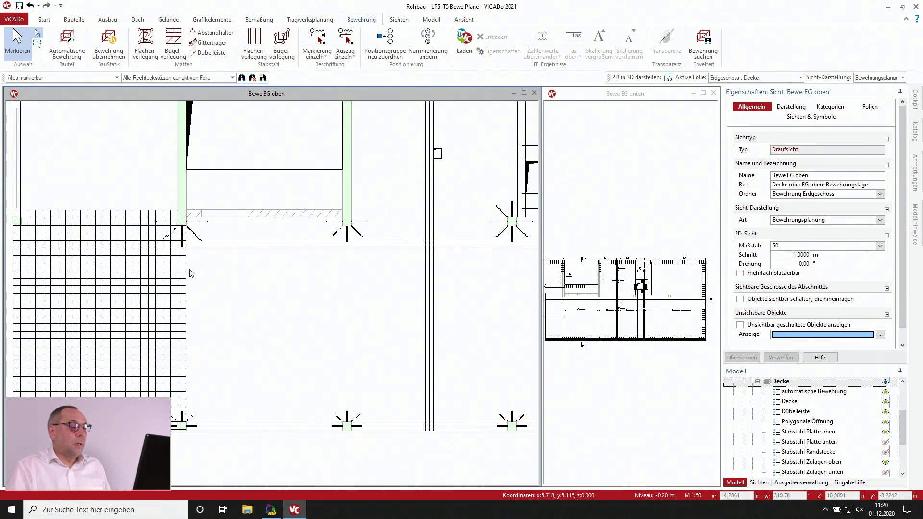
# Step: Label the upper-right diagonal stud rail at the column right of the square opening, placing the text with its leader line beside the column
pyautogui.click(317, 42)
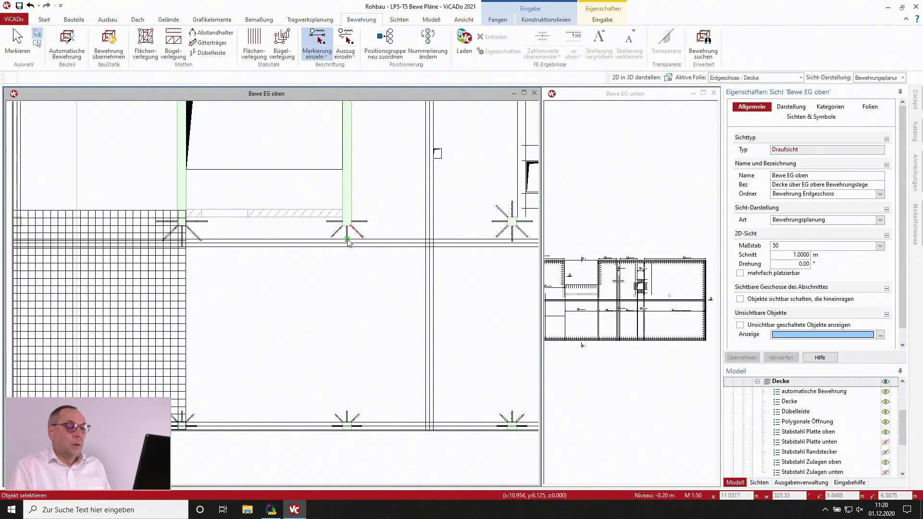
pyautogui.scroll(-8, 348, 242)
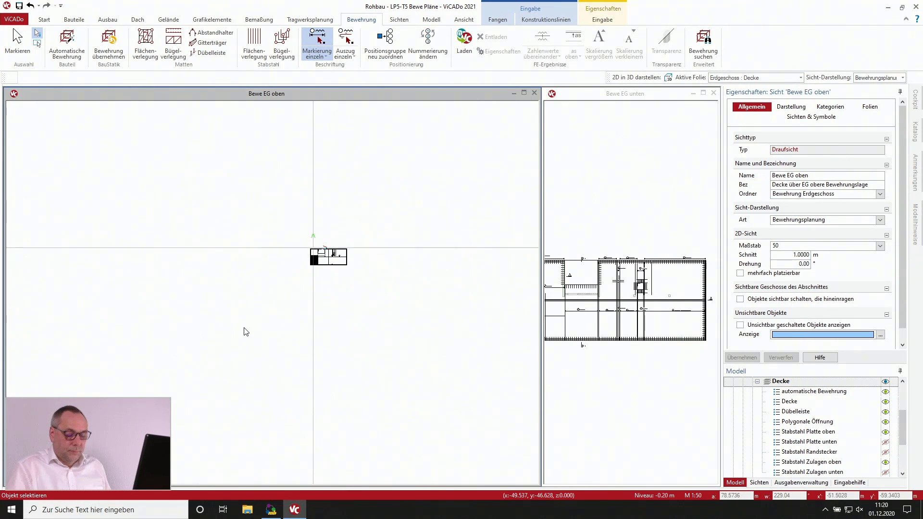
pyautogui.scroll(10, 327, 253)
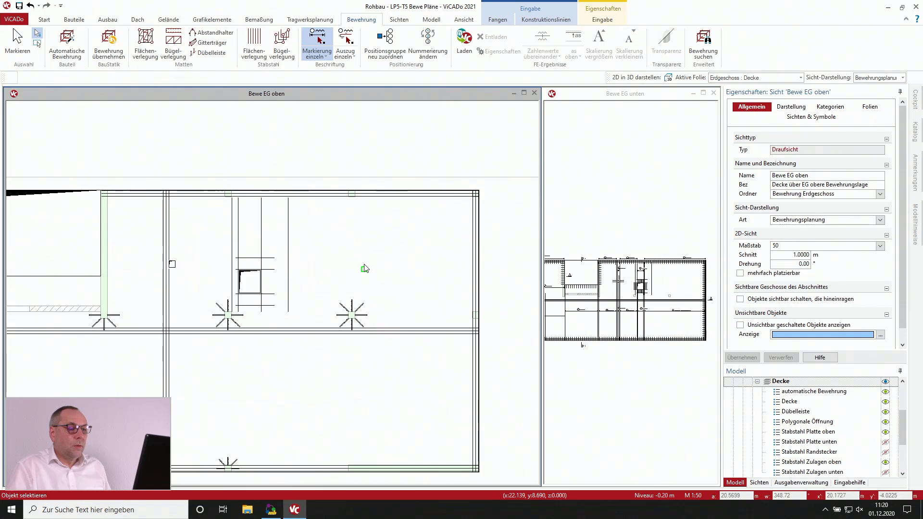
pyautogui.scroll(2, 379, 284)
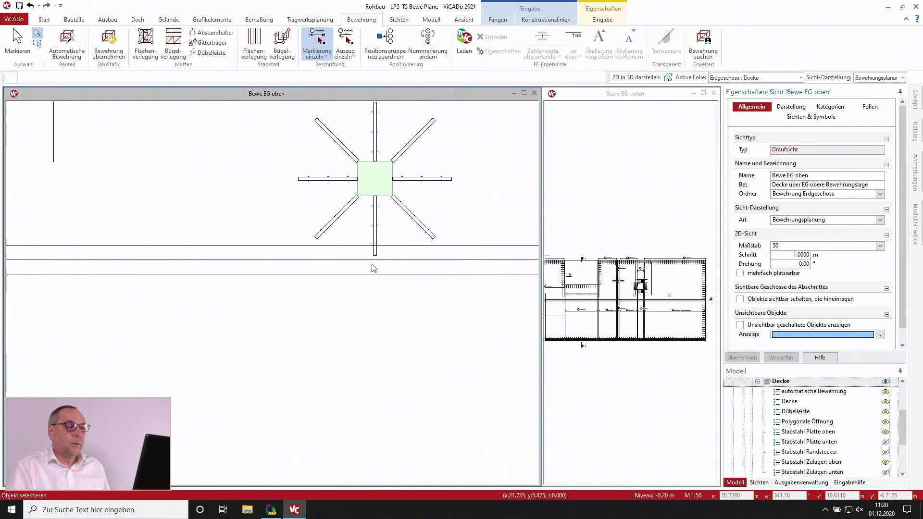
pyautogui.scroll(-2, 373, 259)
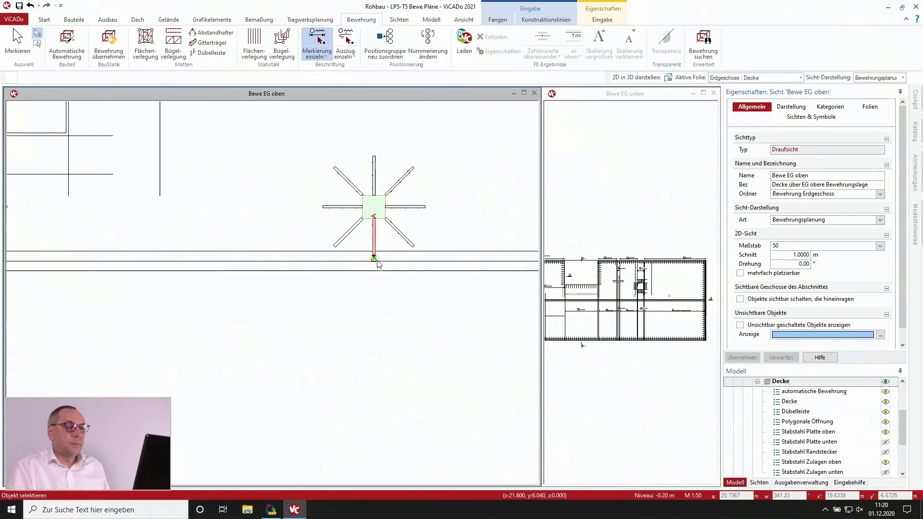
pyautogui.click(416, 171)
pyautogui.moveTo(439, 171); pyautogui.dragTo(374, 205, button='middle')
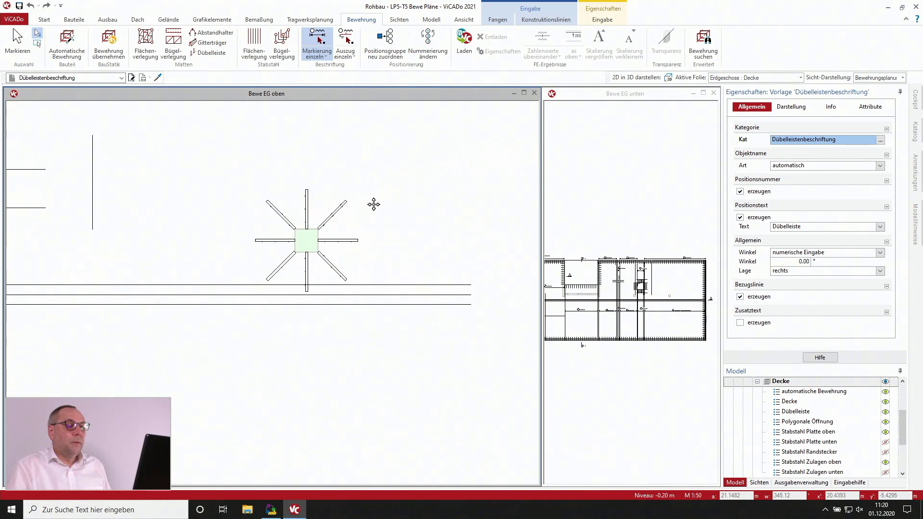
pyautogui.click(378, 201)
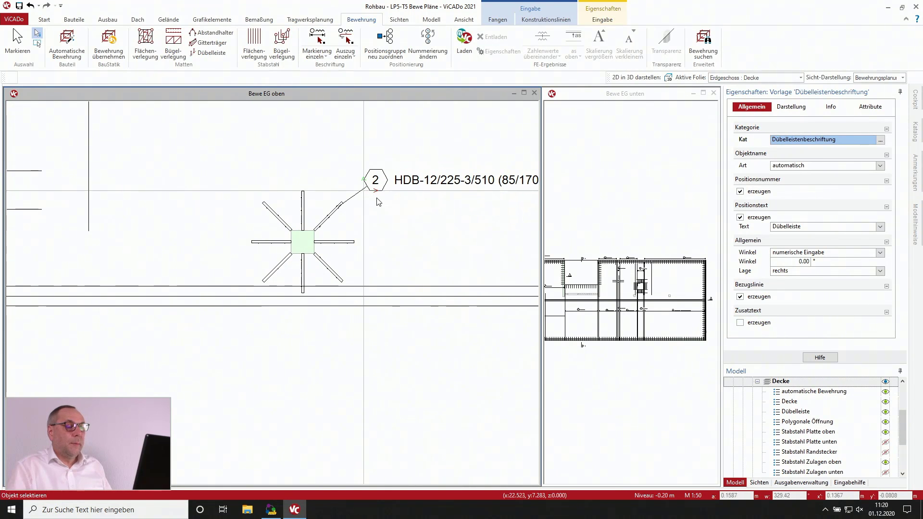
# Step: Turn off the stud rail label's leader line and set its position text to the variant with quantity, 1 HDB-12/225-3/510 (85/170/170/85)
pyautogui.click(405, 191)
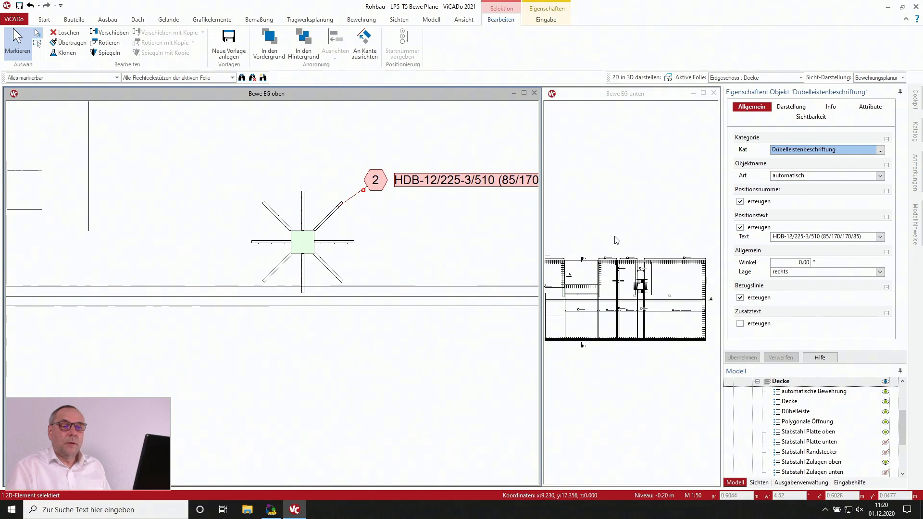
pyautogui.click(740, 298)
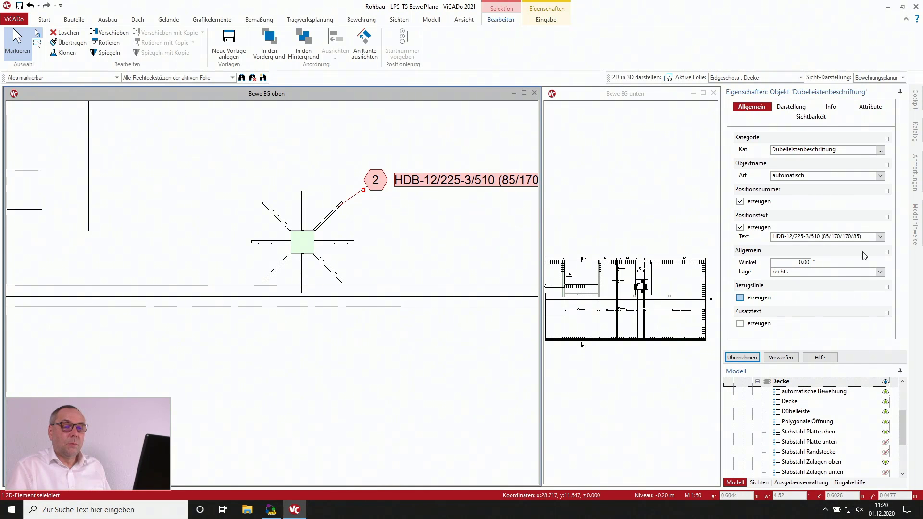
pyautogui.click(881, 238)
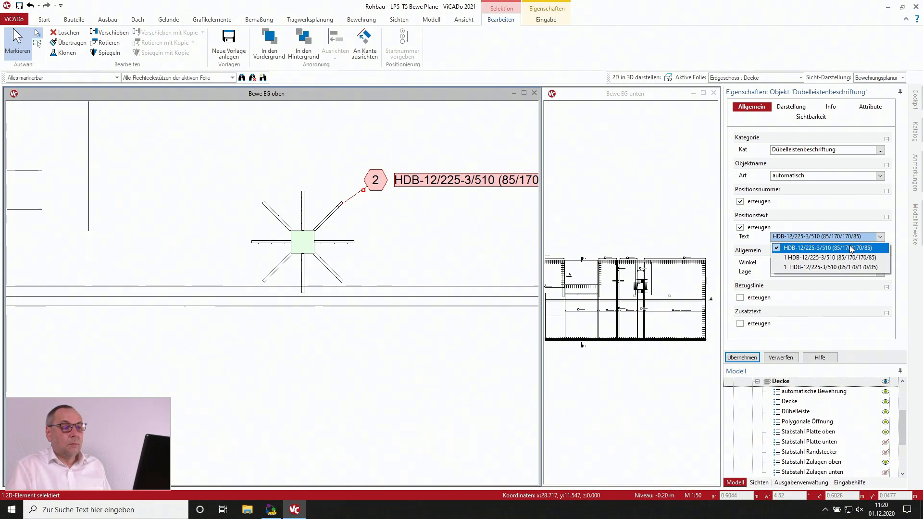
pyautogui.click(857, 258)
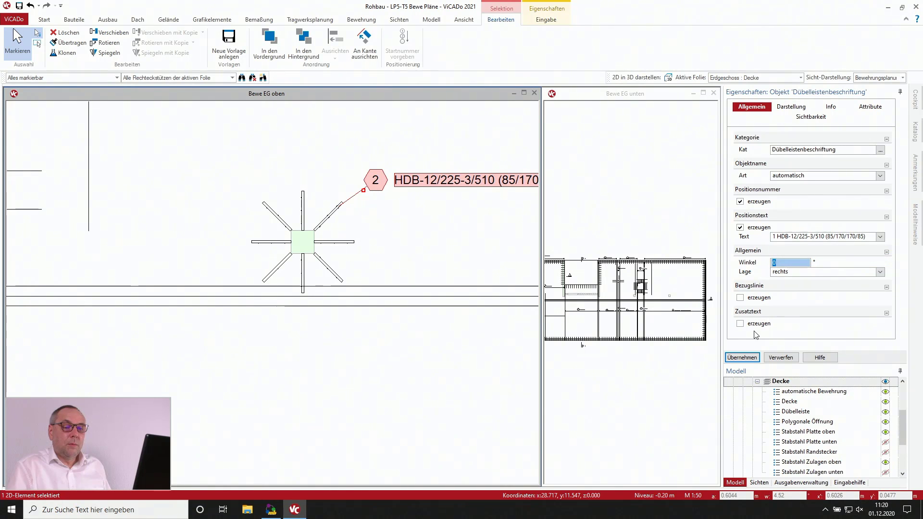
pyautogui.click(742, 357)
pyautogui.click(436, 201)
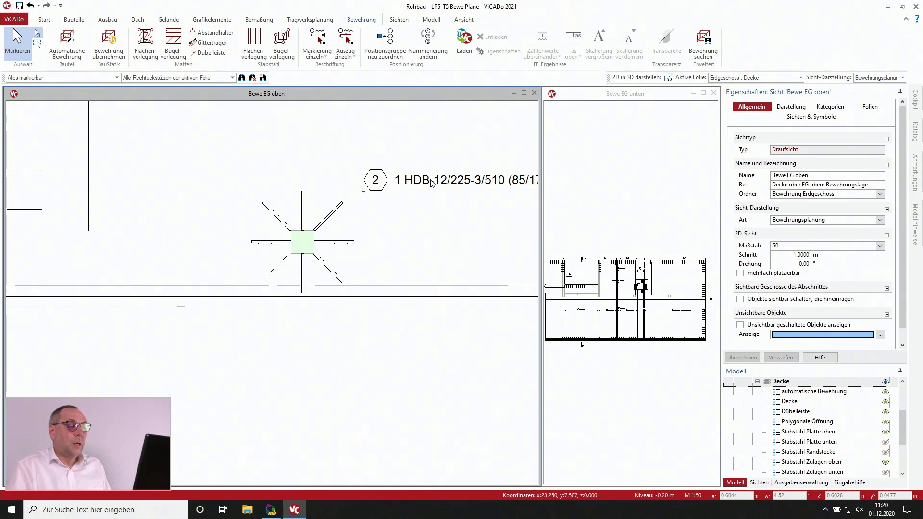
# Step: Add the seven remaining stud rails around the column right of the square opening to the existing HDB-12/225-3/510 label
pyautogui.click(432, 182)
pyautogui.press('Escape')
pyautogui.click(319, 56)
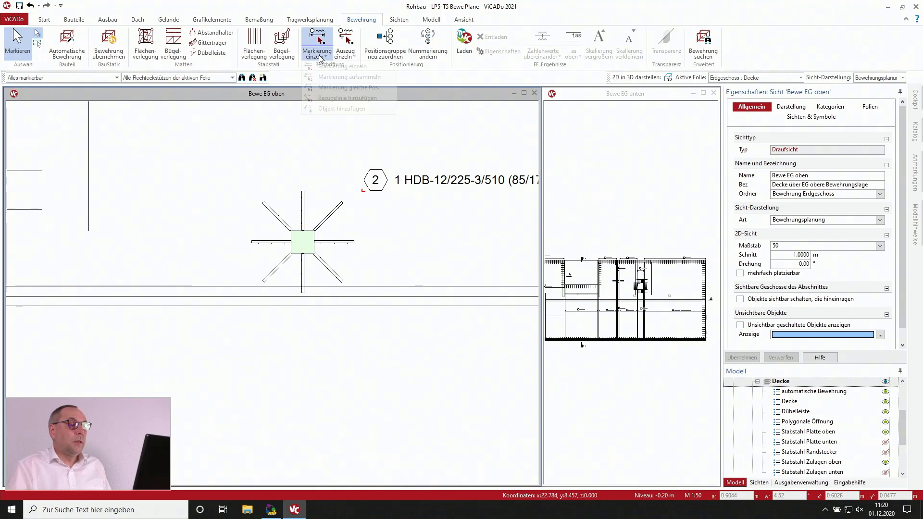
pyautogui.click(336, 108)
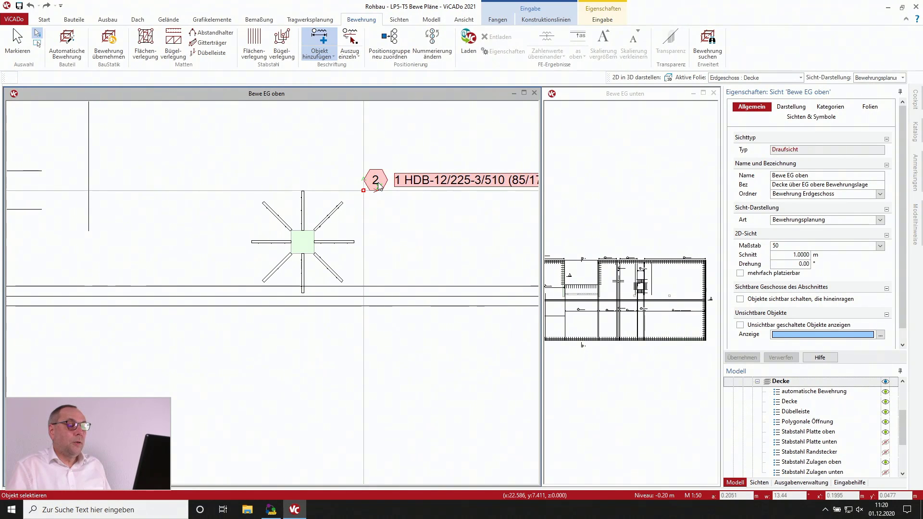
pyautogui.click(350, 243)
pyautogui.click(340, 280)
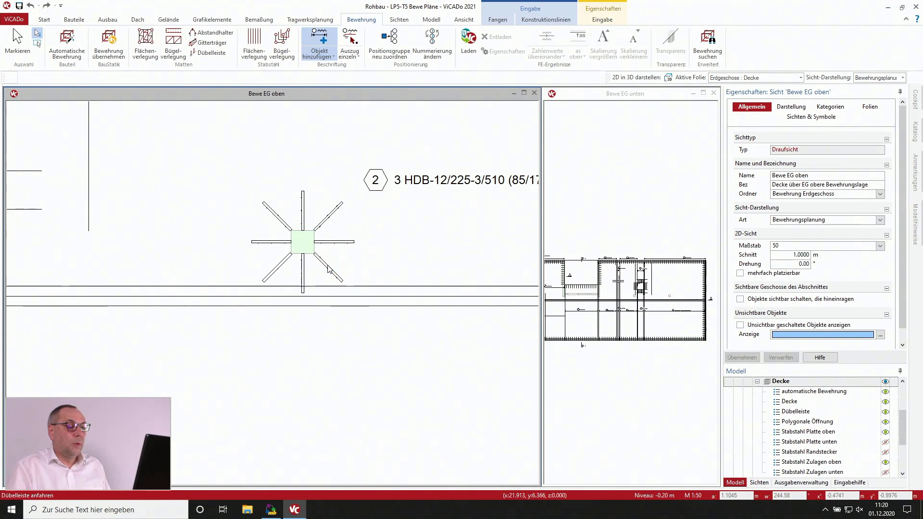
pyautogui.click(303, 283)
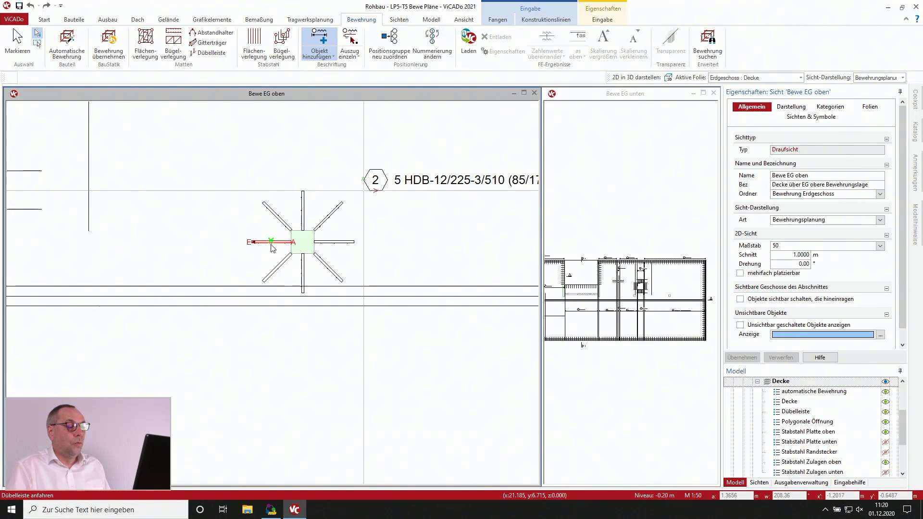
pyautogui.click(273, 245)
pyautogui.click(277, 216)
pyautogui.click(303, 202)
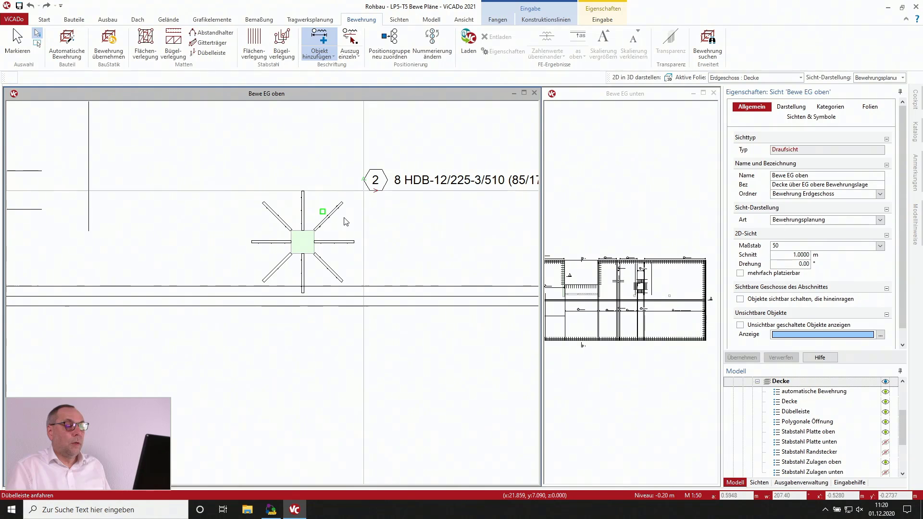
pyautogui.press('Escape')
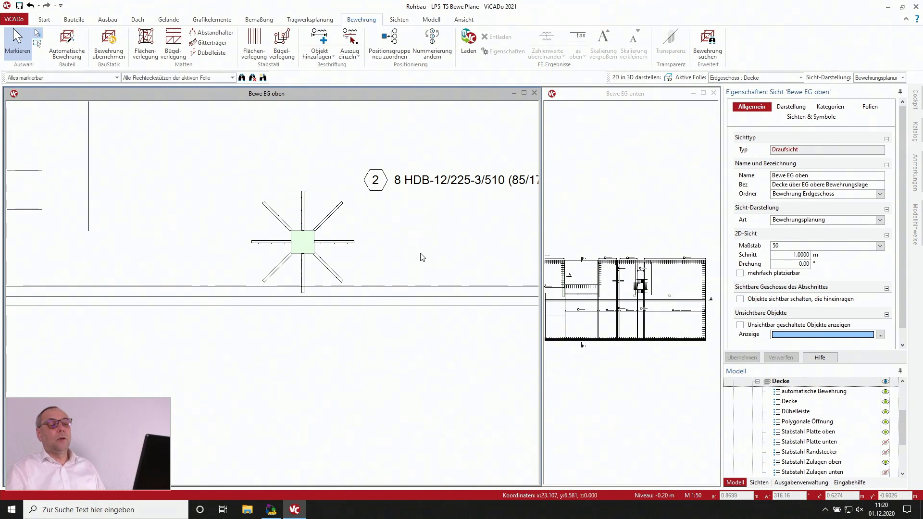
# Step: Create a new plan from the Bewehrungsplan template with name and description "Bewehrungsplan EG Decke"
pyautogui.scroll(-4, 409, 255)
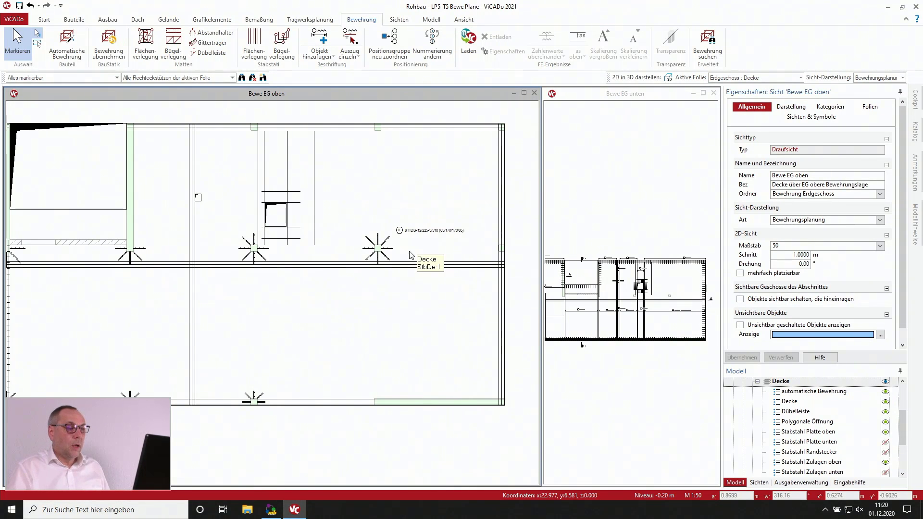
pyautogui.scroll(-2, 410, 255)
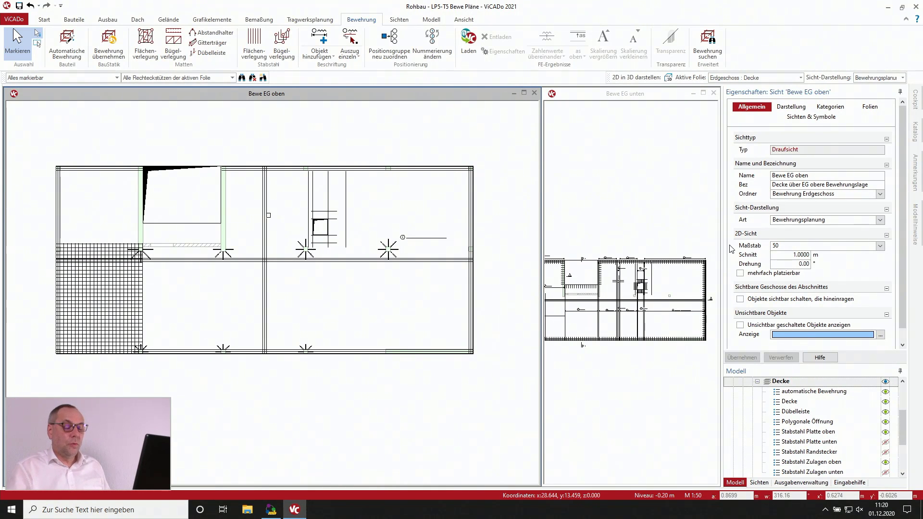
pyautogui.moveTo(731, 248)
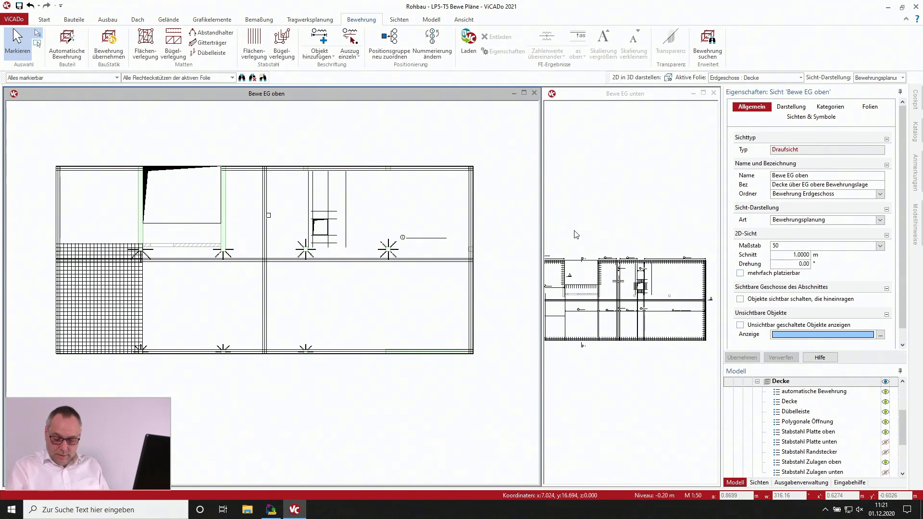
pyautogui.click(401, 20)
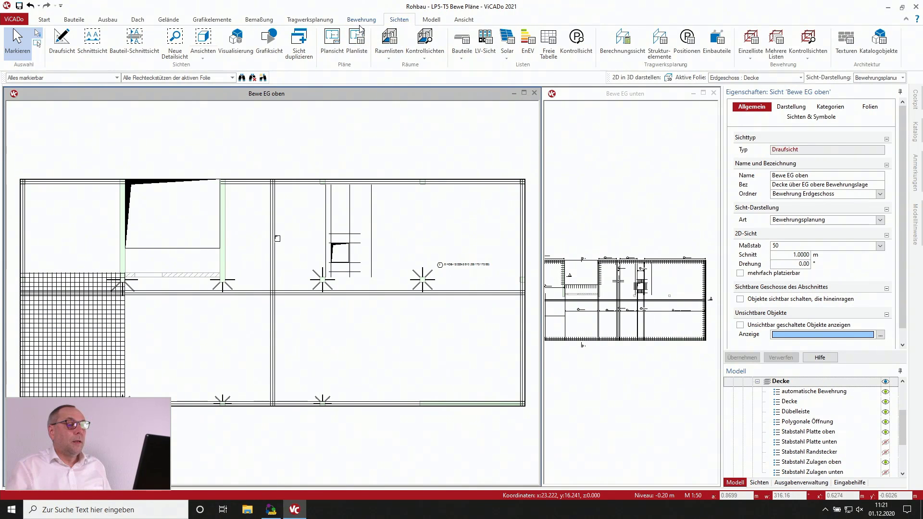
pyautogui.click(332, 42)
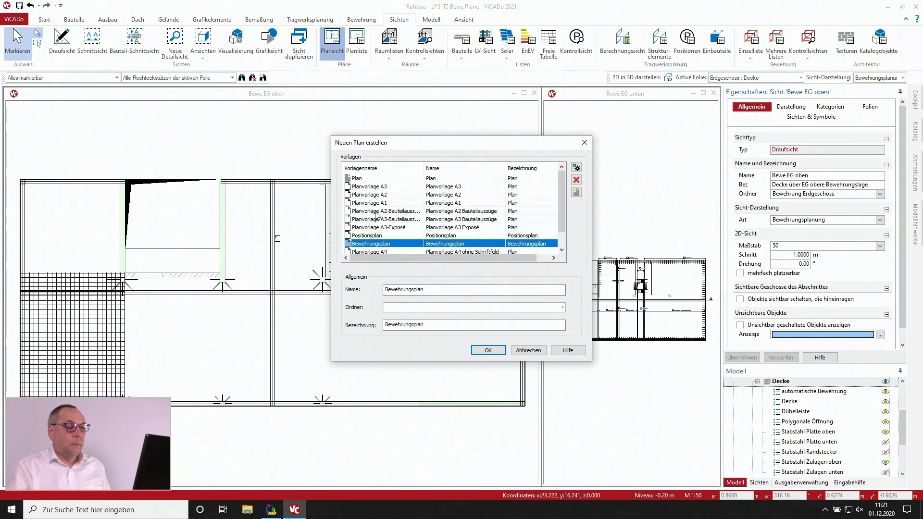
pyautogui.scroll(-1, 413, 248)
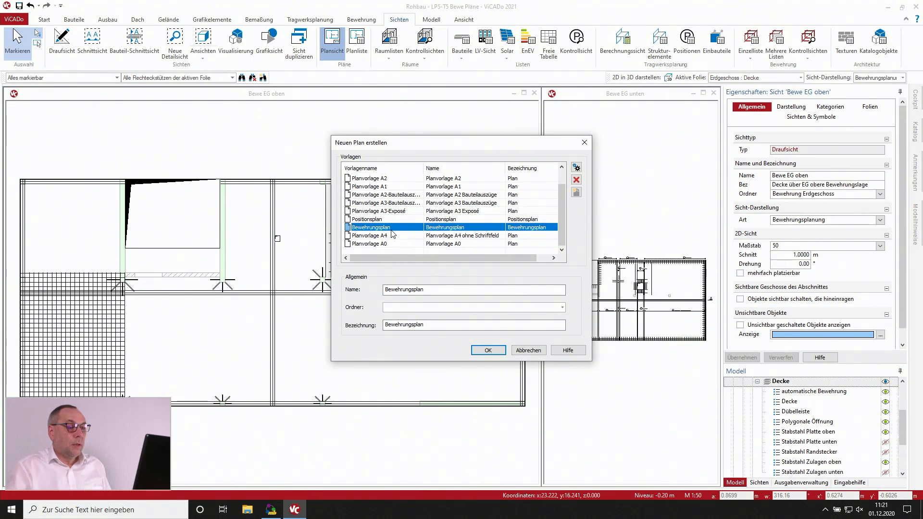
pyautogui.click(445, 290)
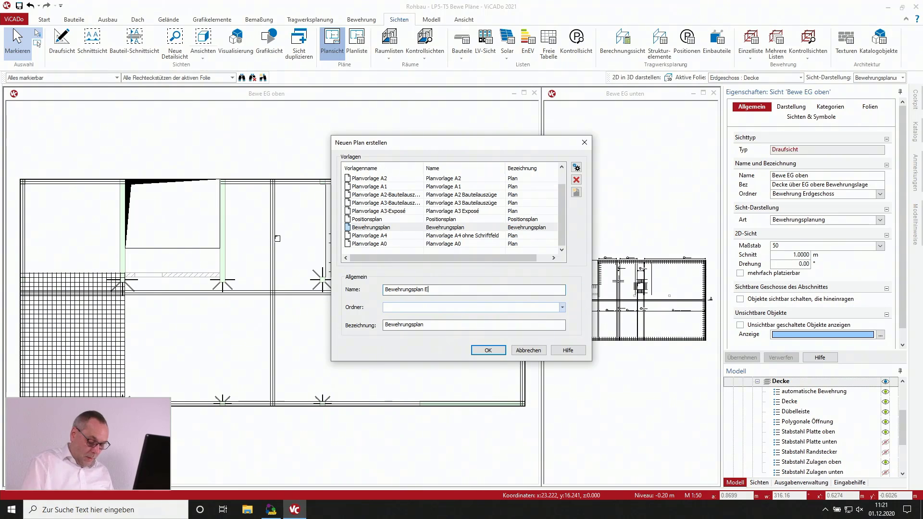
pyautogui.write('EG Decke')
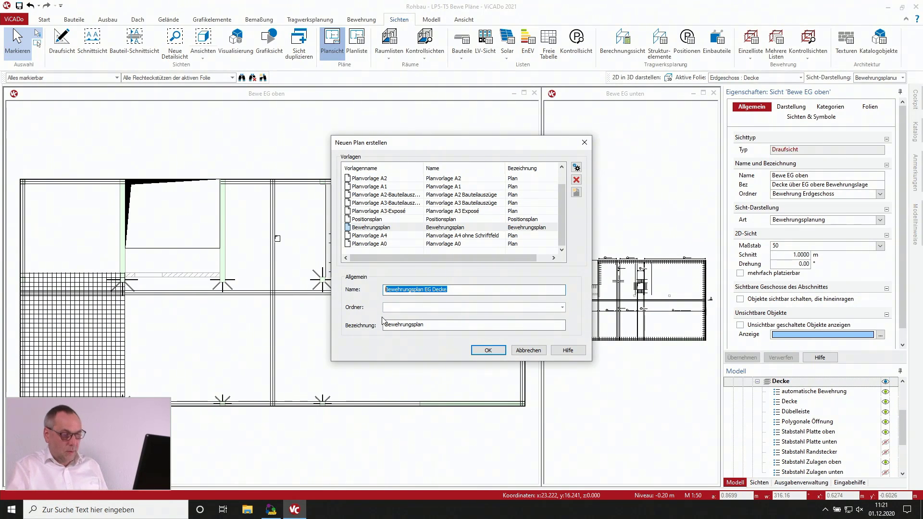
pyautogui.press('Tab')
pyautogui.press('Tab')
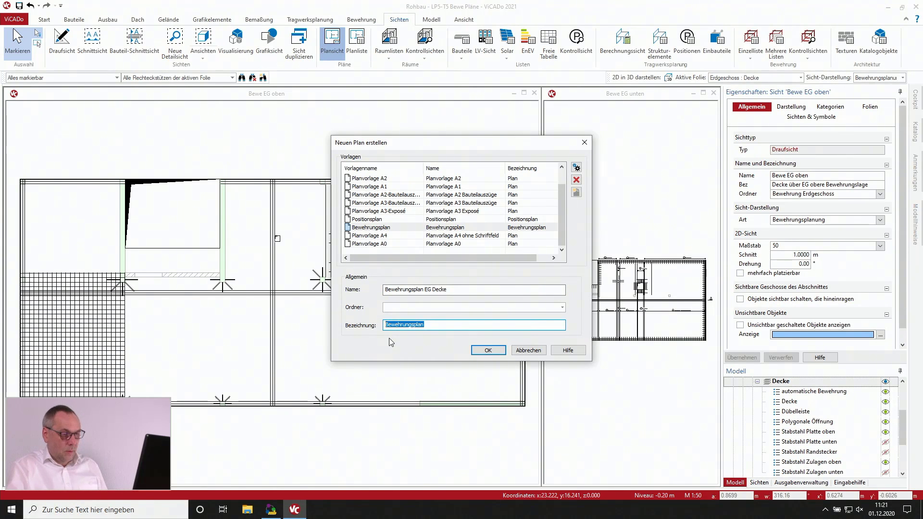
pyautogui.write('Bewehrungsplan EG Decke')
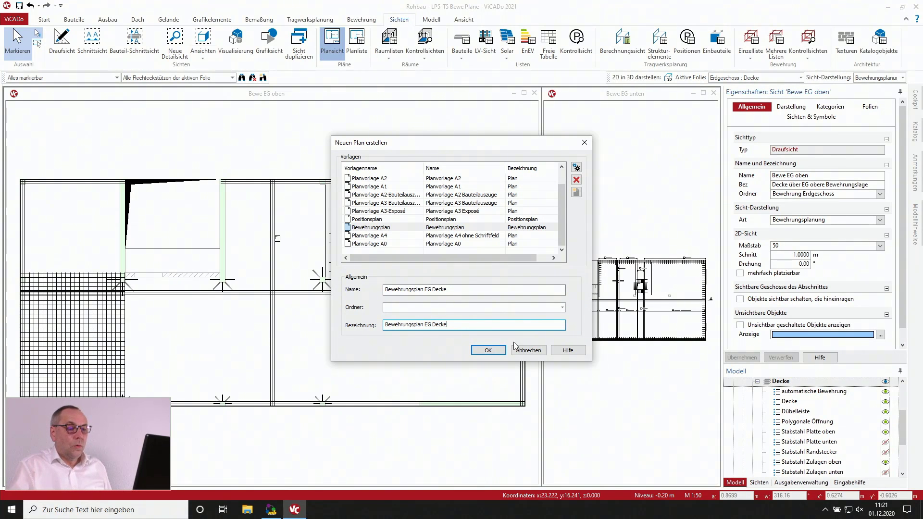
pyautogui.click(494, 350)
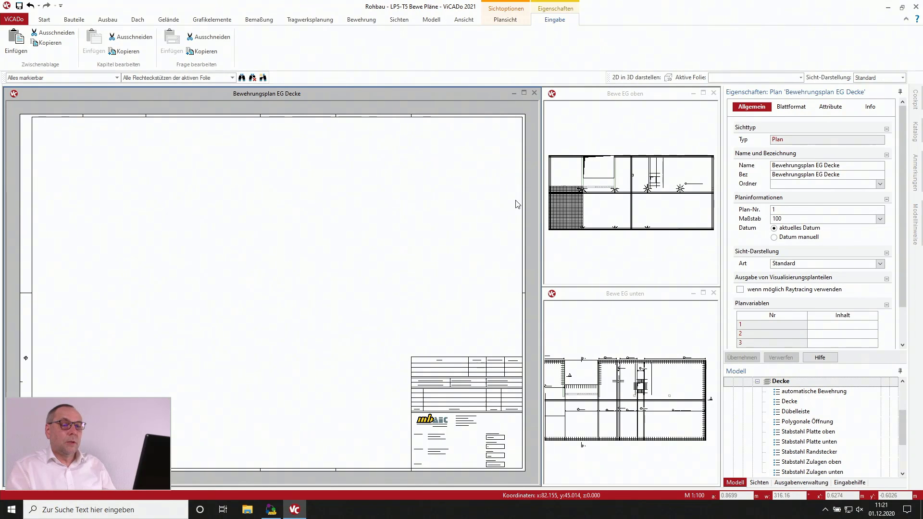
# Step: Set the plan's sheet format to DIN A0 - quer and apply it
pyautogui.click(788, 110)
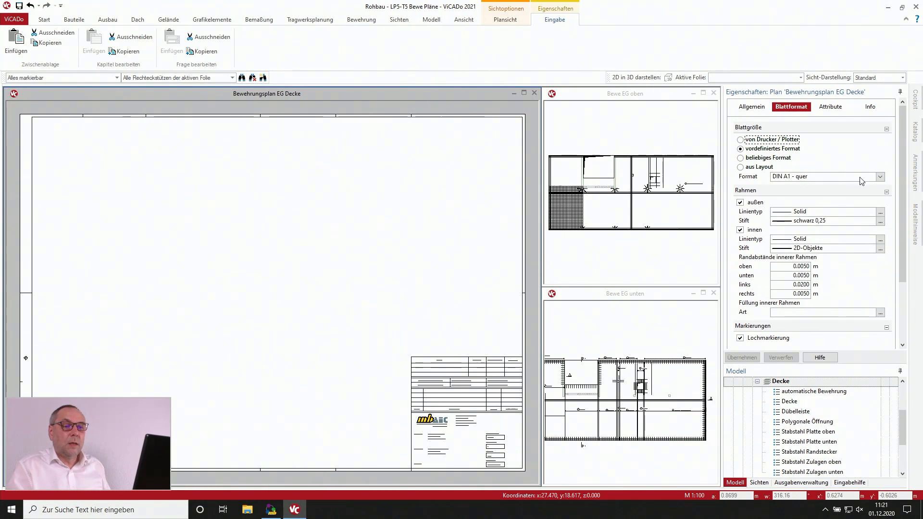
pyautogui.click(879, 177)
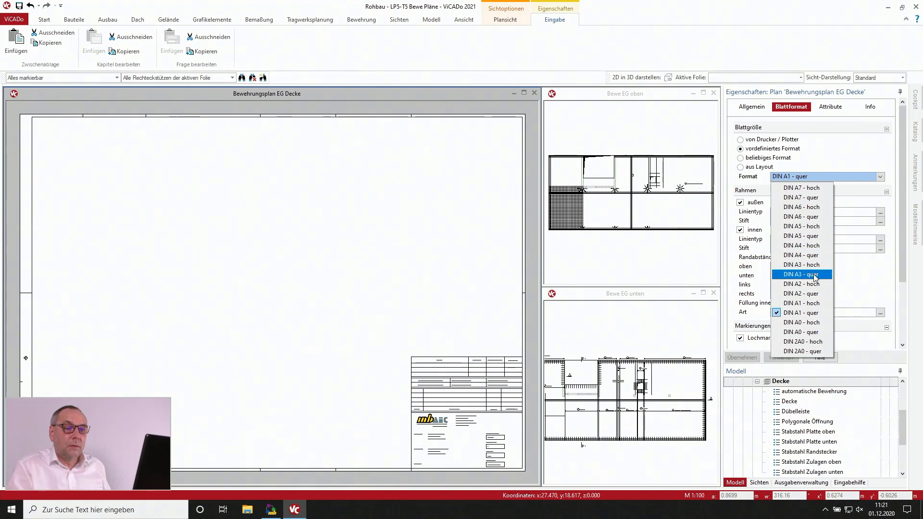
pyautogui.click(820, 334)
pyautogui.click(742, 359)
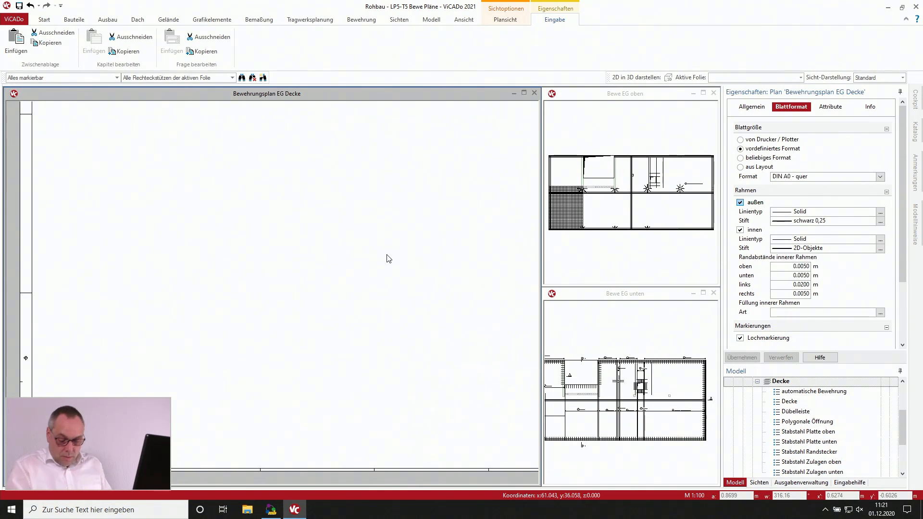
# Step: Create the bar bending list "Stabstahlbiegeliste EG" from template Stabstahl_EC2_BiegeListe for the position group Gebäude (A1) : Erdgeschoss : Decke
pyautogui.click(398, 20)
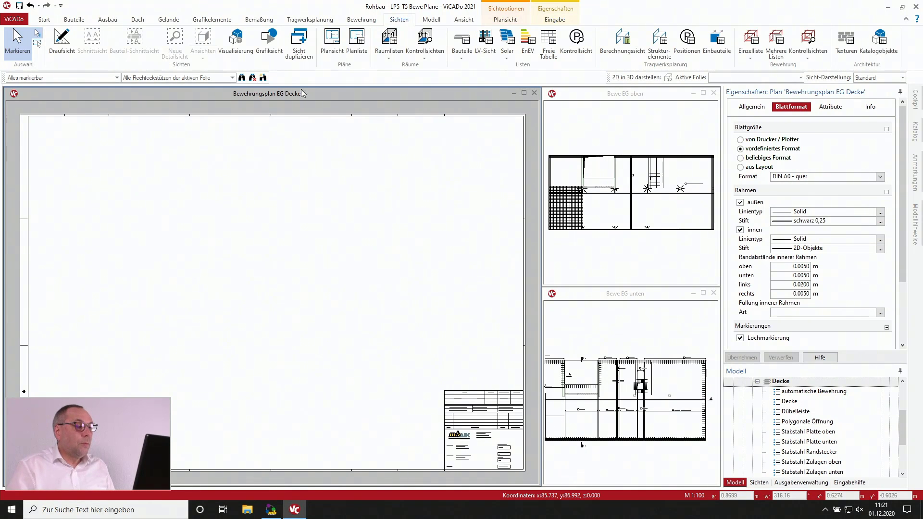
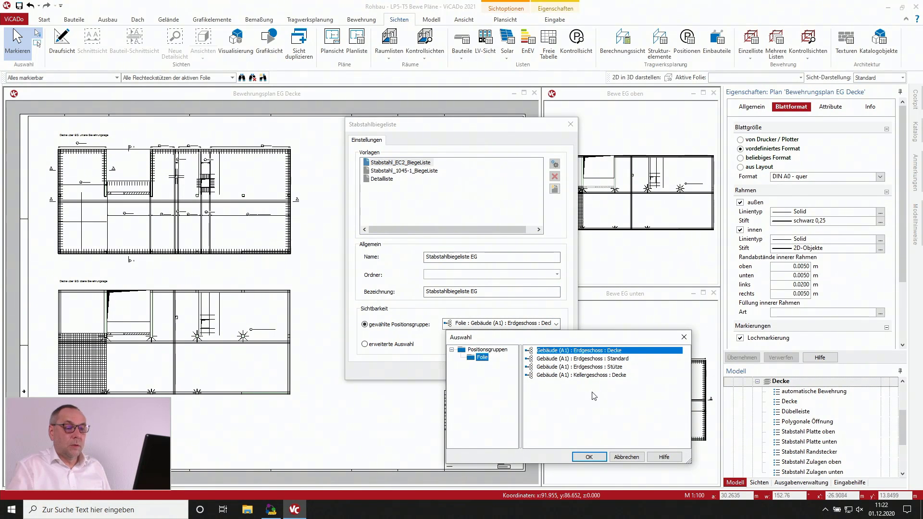
pyautogui.click(590, 456)
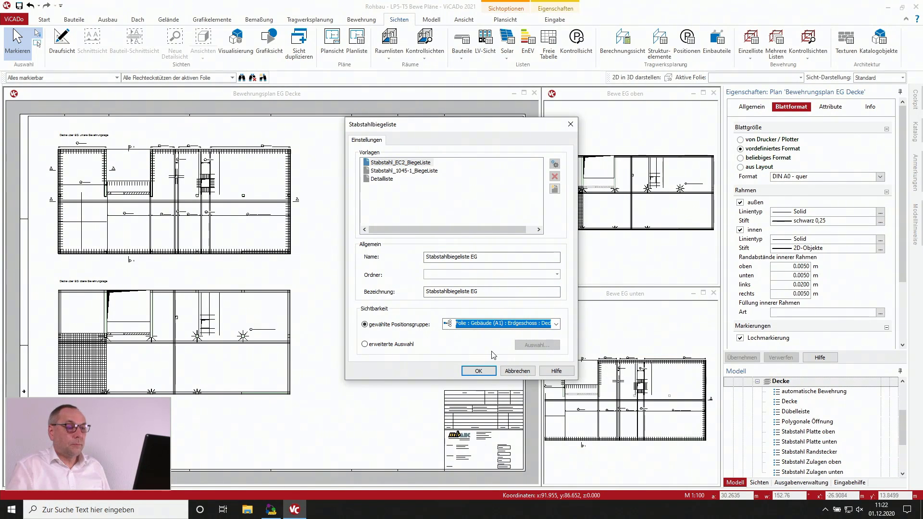
pyautogui.click(478, 371)
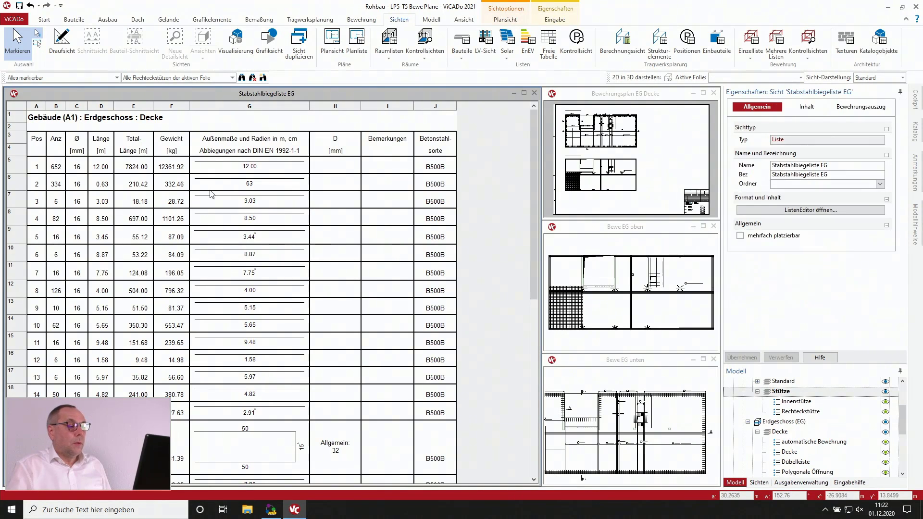
pyautogui.click(784, 211)
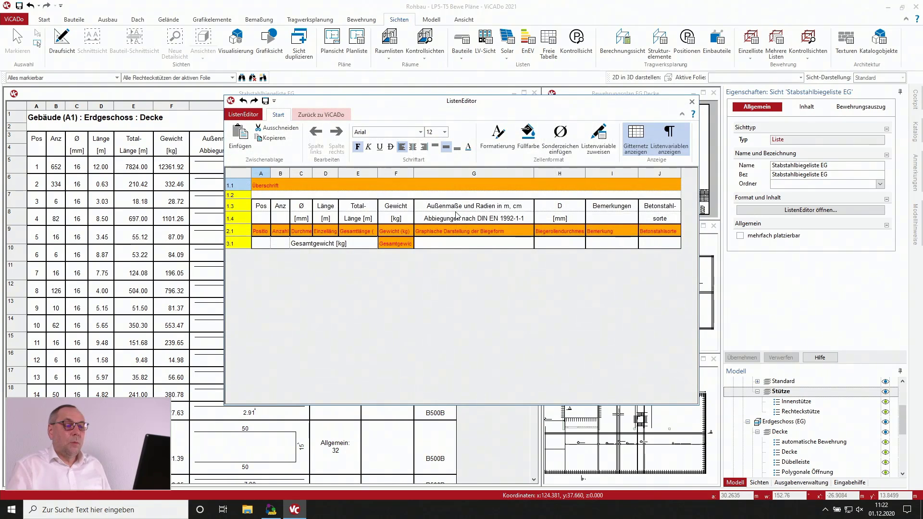
pyautogui.click(319, 115)
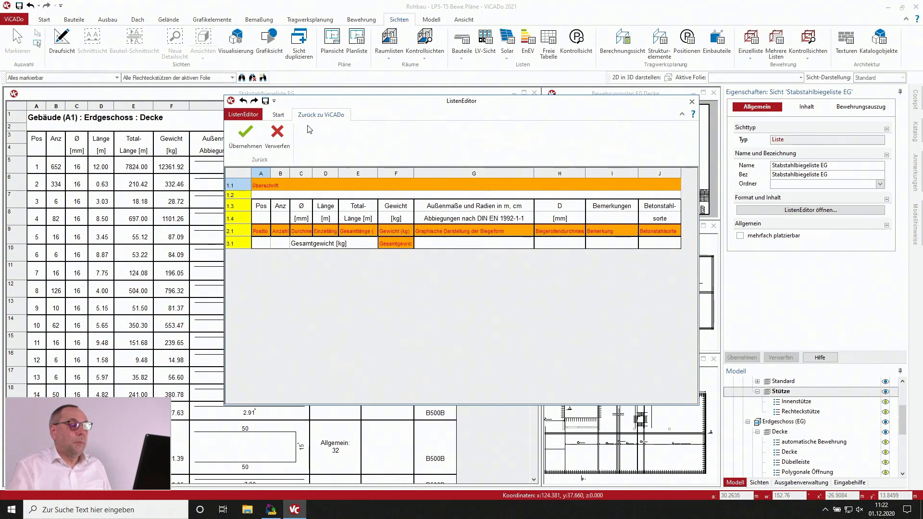
pyautogui.click(278, 188)
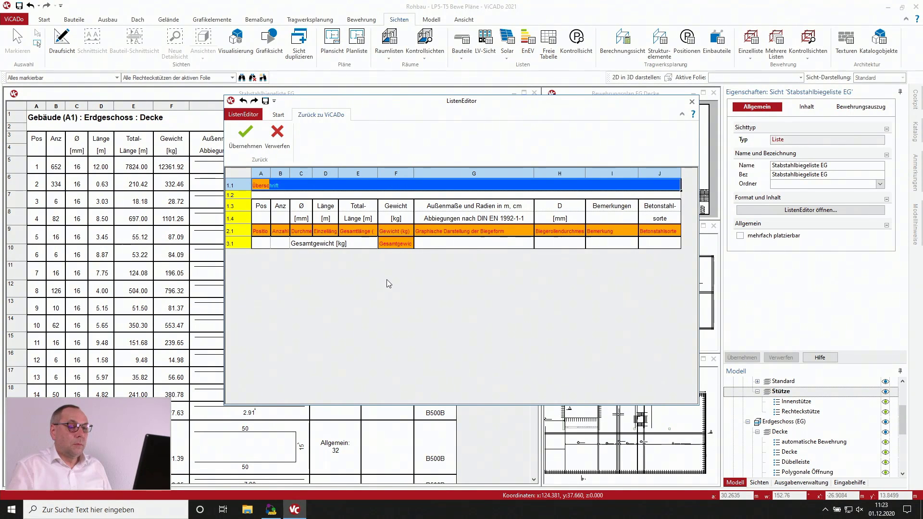
pyautogui.click(277, 137)
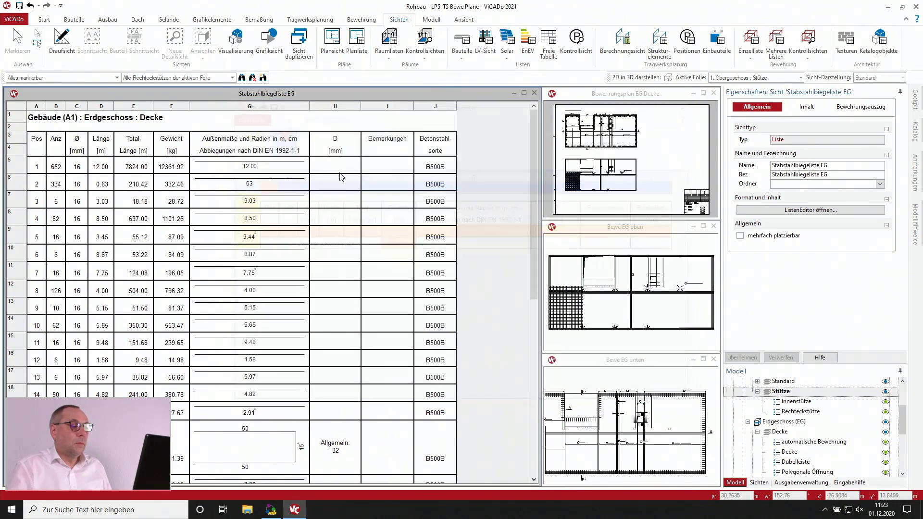
# Step: Replace the bending list's heading variable with Sichtbezeichnung, apply the change, and make the Bewehrungsplan EG Decke plan the main view
pyautogui.click(754, 209)
pyautogui.click(284, 188)
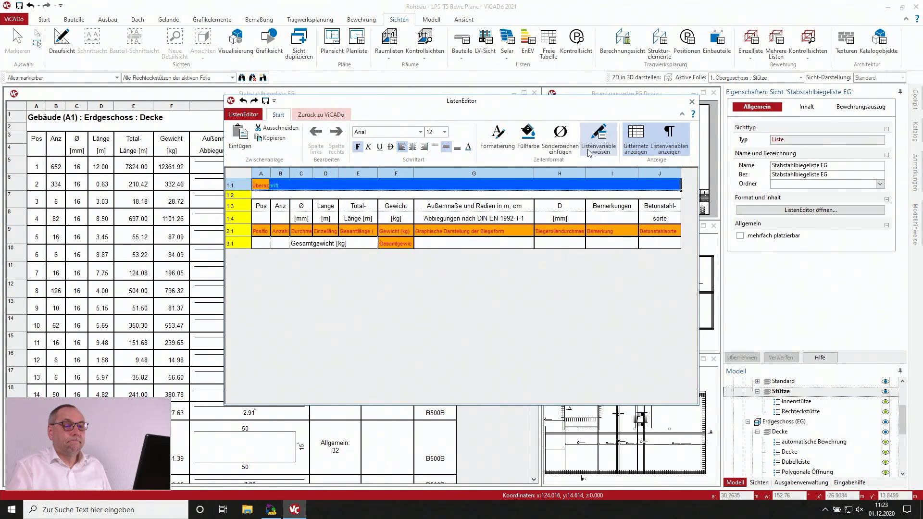
pyautogui.click(598, 139)
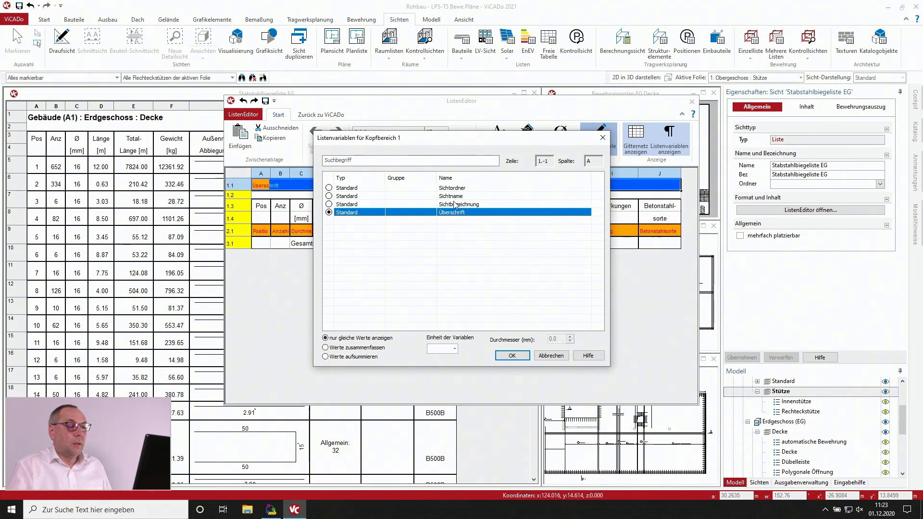
pyautogui.click(335, 205)
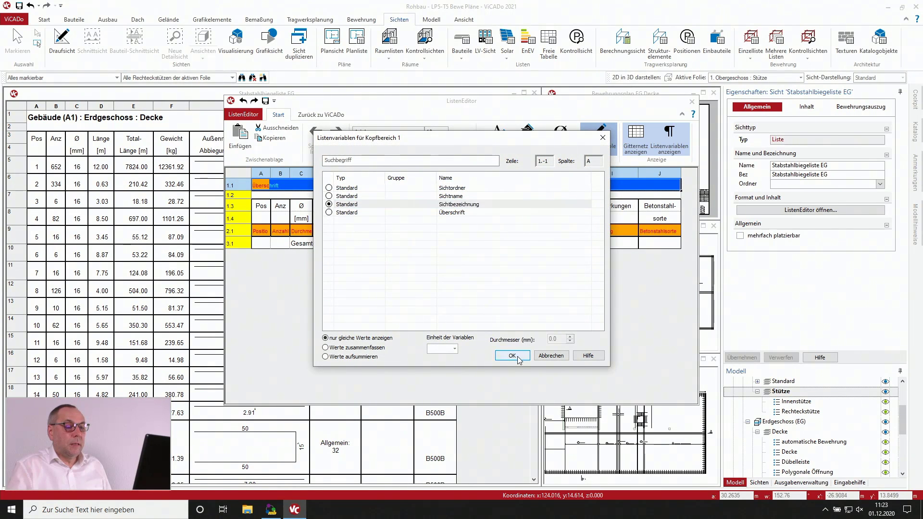
pyautogui.click(512, 355)
pyautogui.click(315, 115)
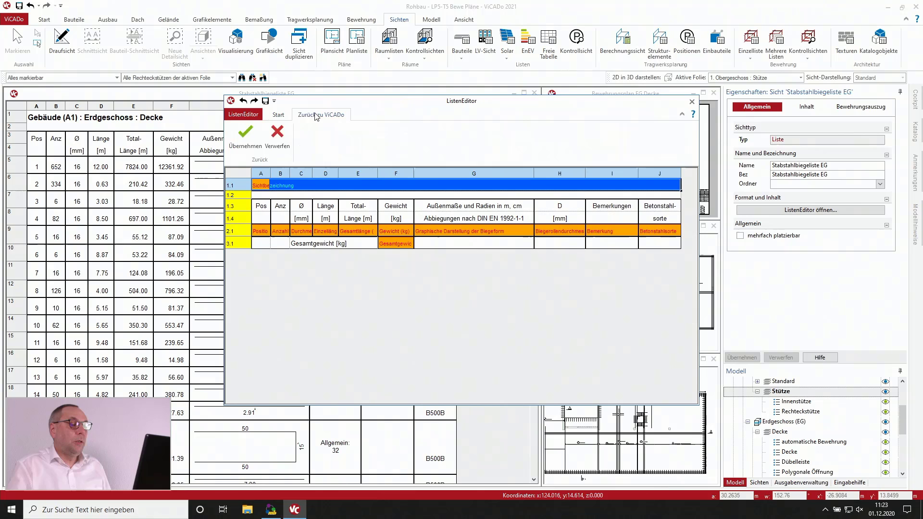
pyautogui.click(245, 136)
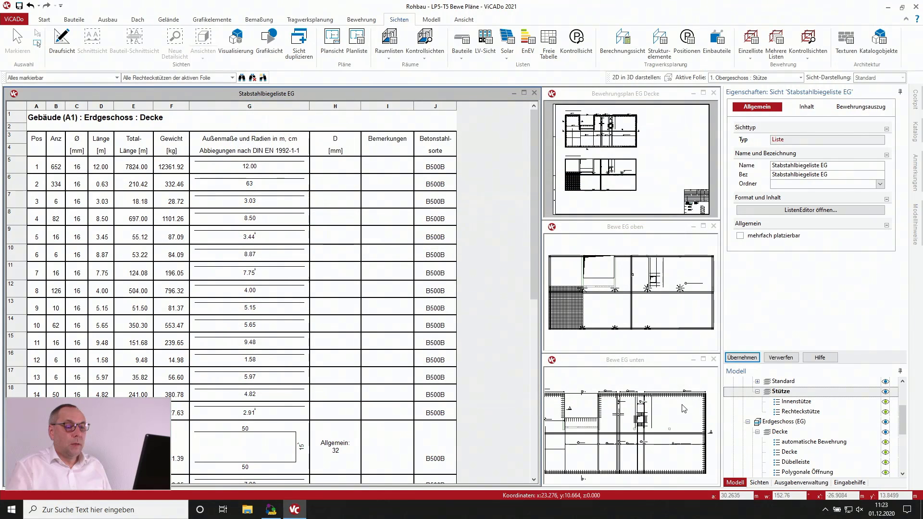
pyautogui.click(741, 358)
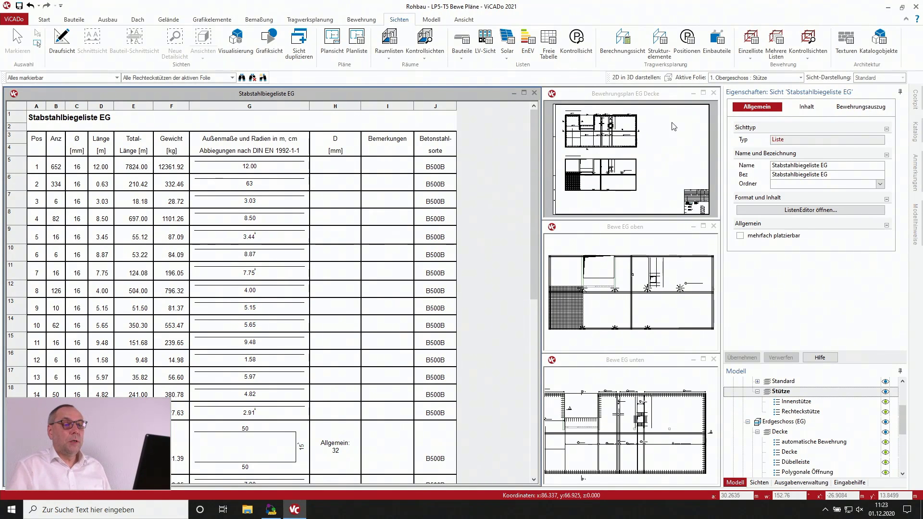
pyautogui.click(703, 93)
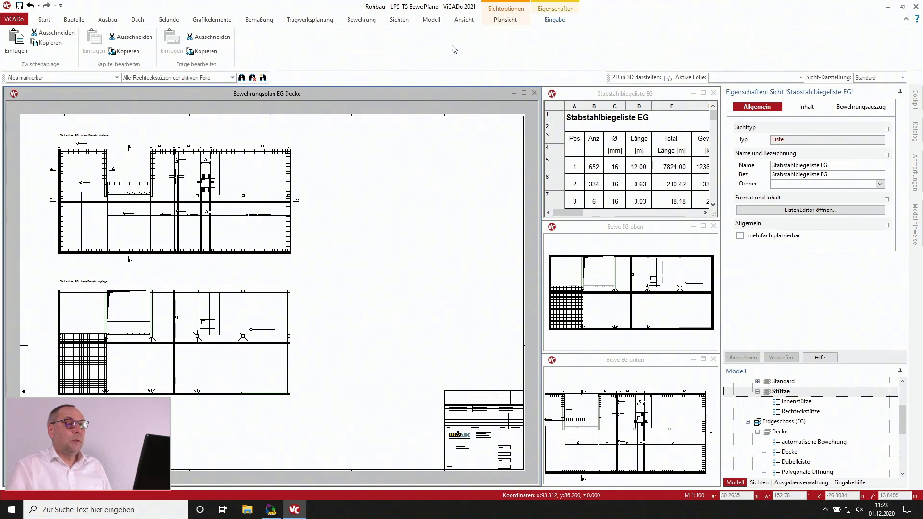
# Step: Place the list view Stabstahlbiegeliste EG on the plan beside the two slab views, with its Sichtbezeichnung caption above the table
pyautogui.click(504, 19)
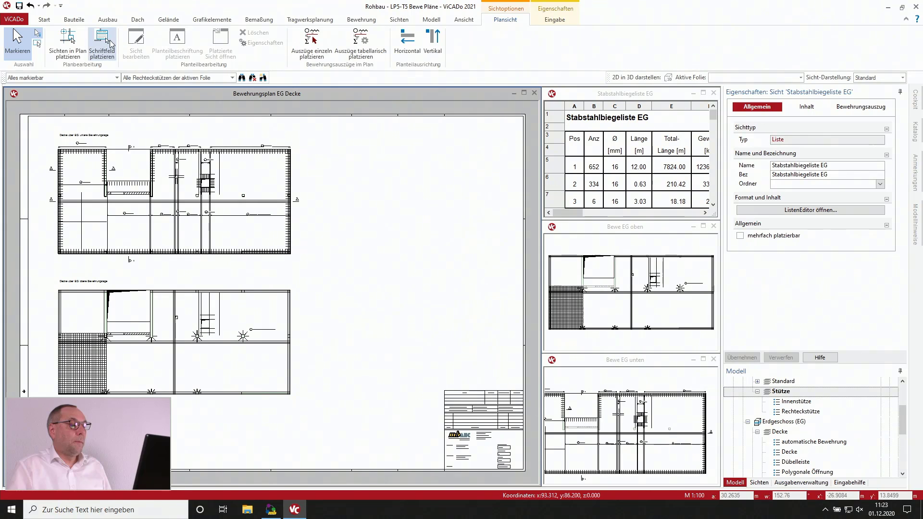
pyautogui.click(68, 43)
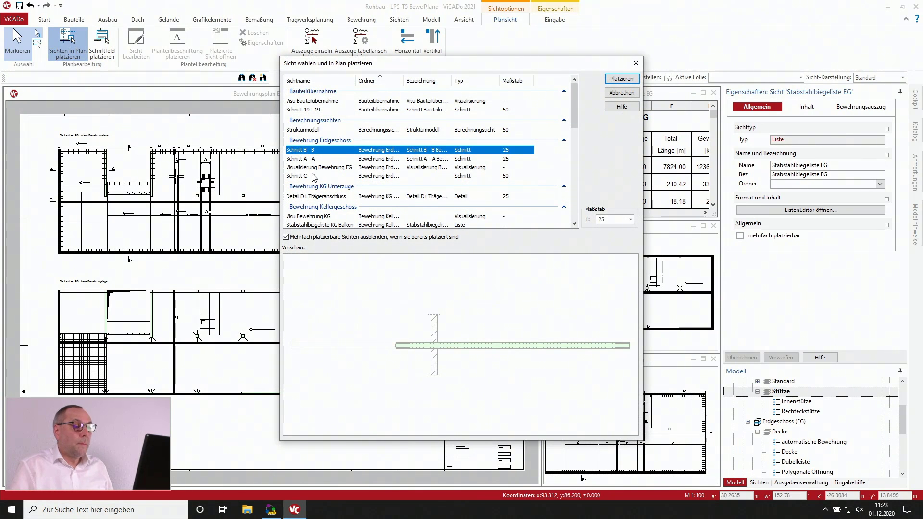
pyautogui.scroll(-10, 313, 178)
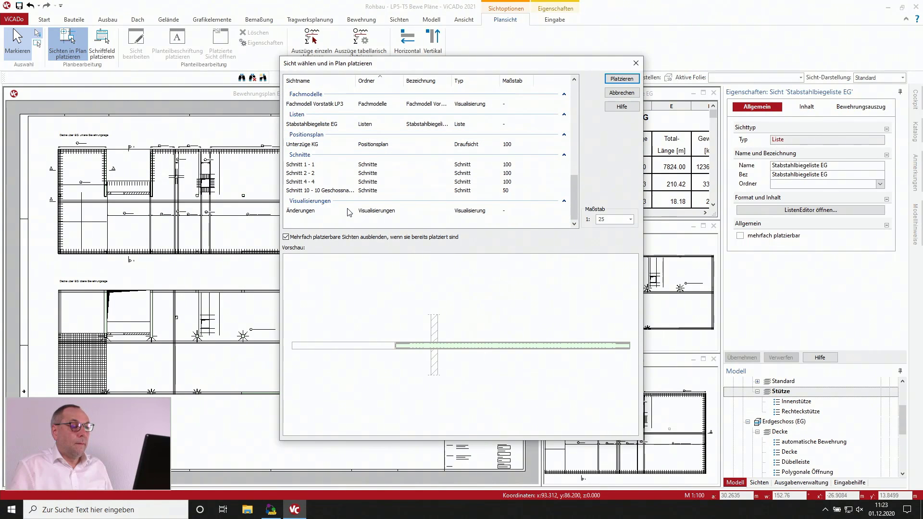
pyautogui.click(329, 124)
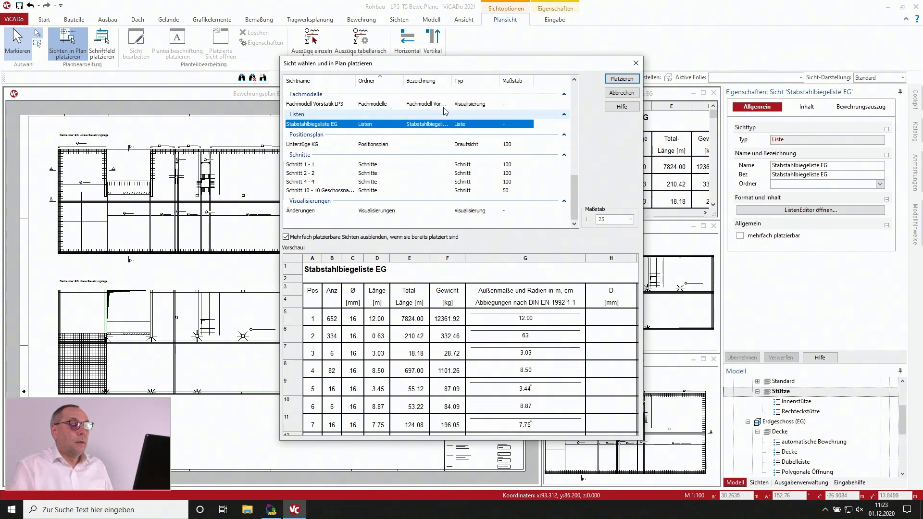
pyautogui.click(620, 79)
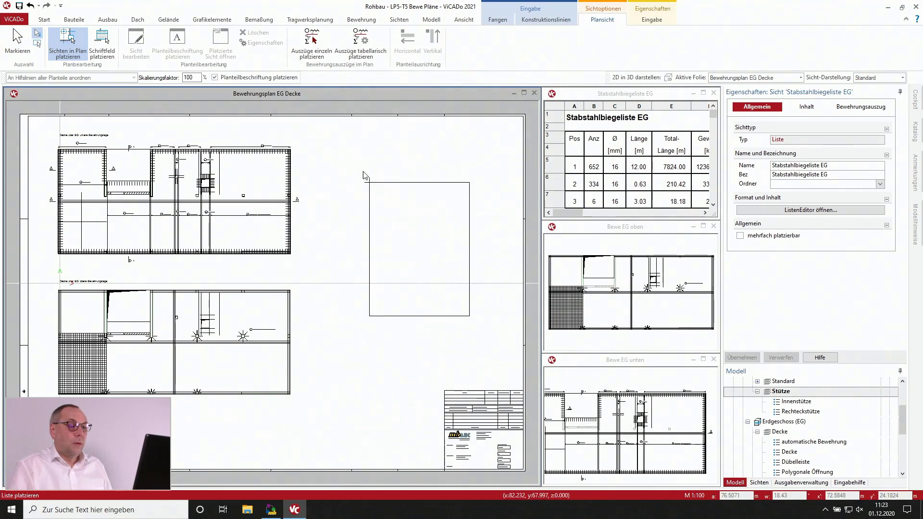
pyautogui.click(363, 153)
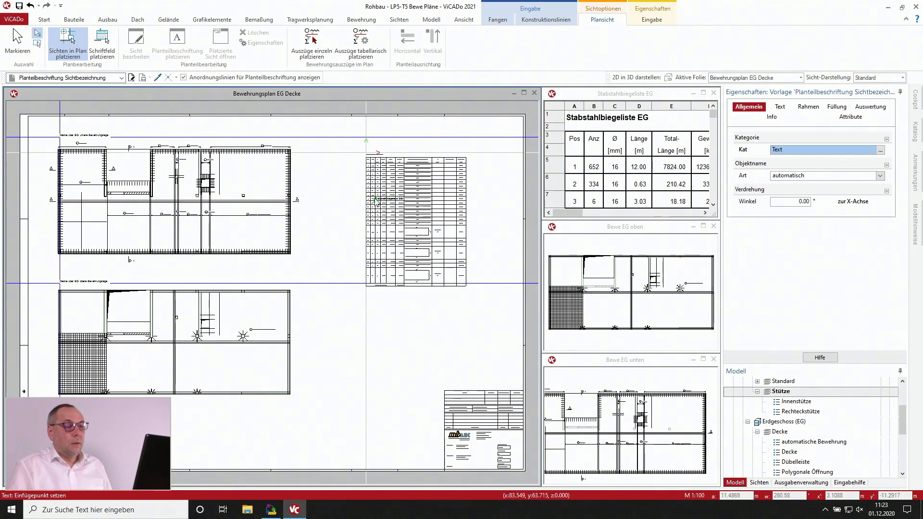
pyautogui.click(367, 154)
pyautogui.scroll(5, 367, 155)
pyautogui.press('Escape')
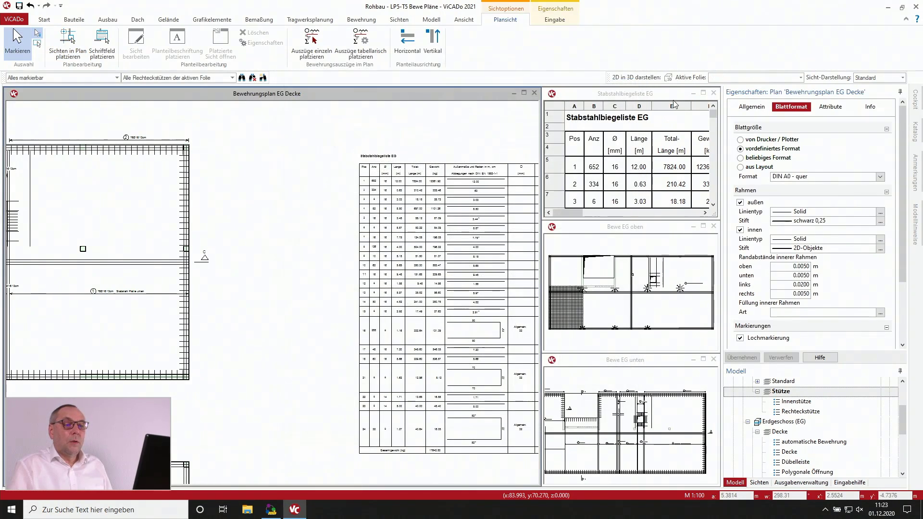
# Step: Assign the Stabstahlbiegeliste EG view to the folder Bewehrung Erdgeschoss, accept the change, and return to the Bewehrungsplan EG Decke plan
pyautogui.click(703, 92)
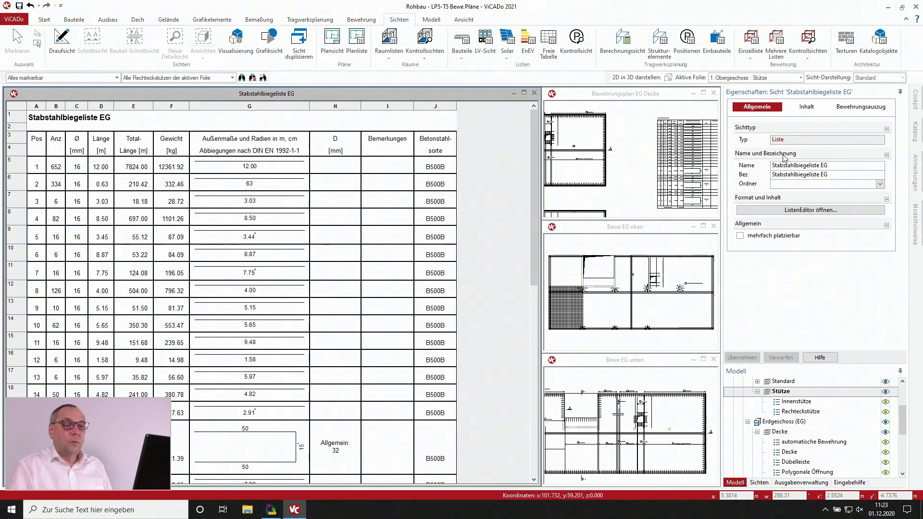
pyautogui.click(880, 184)
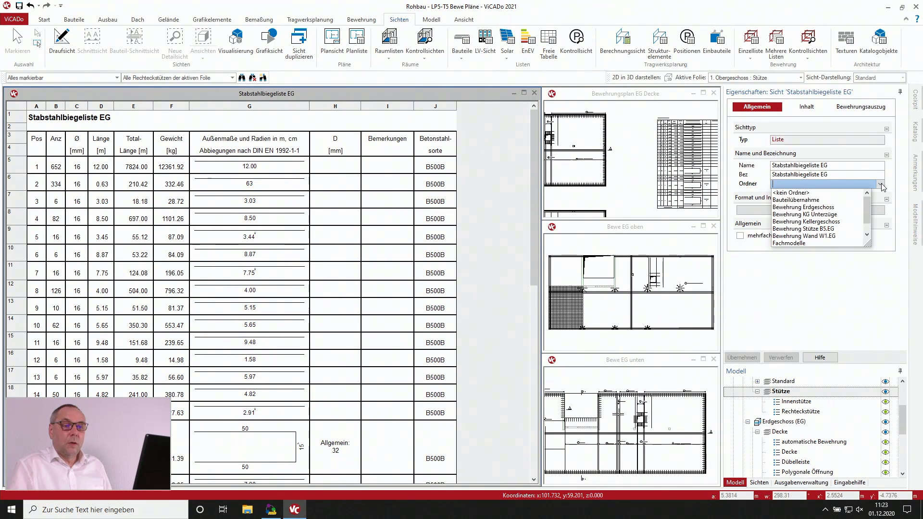
pyautogui.click(825, 207)
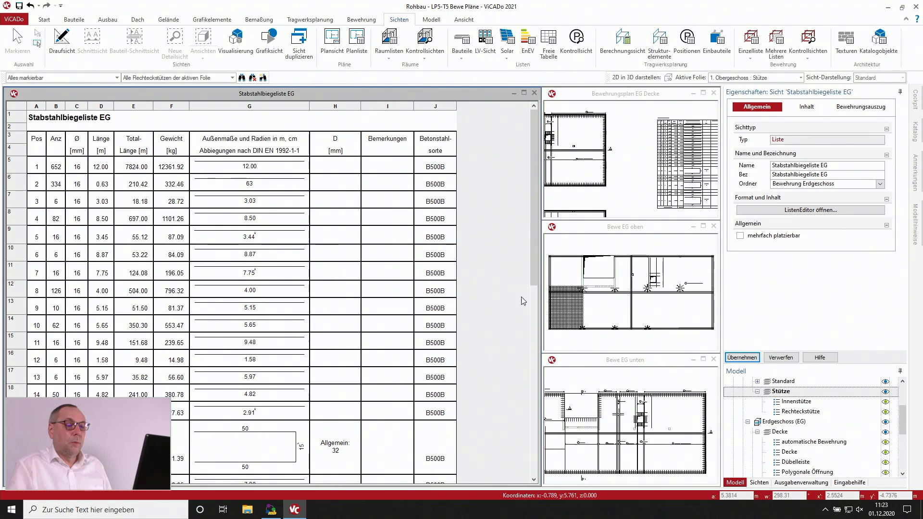
pyautogui.click(702, 93)
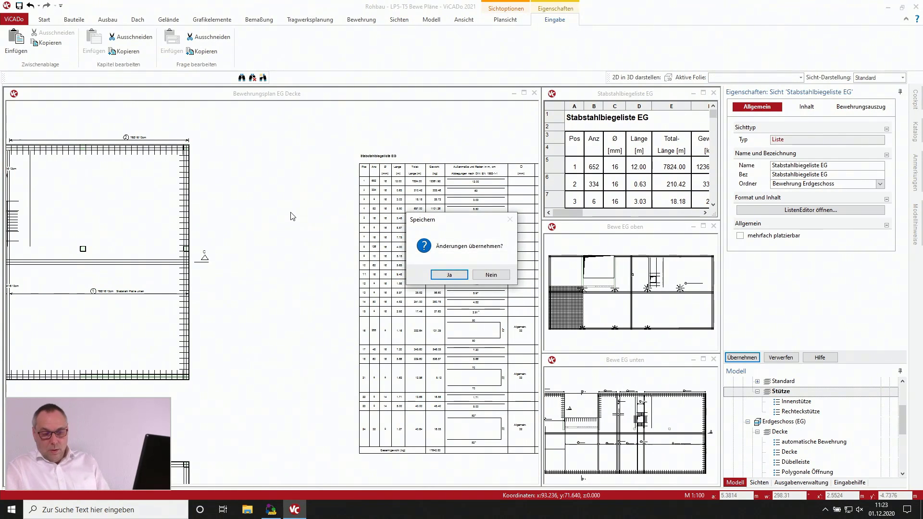
pyautogui.click(449, 274)
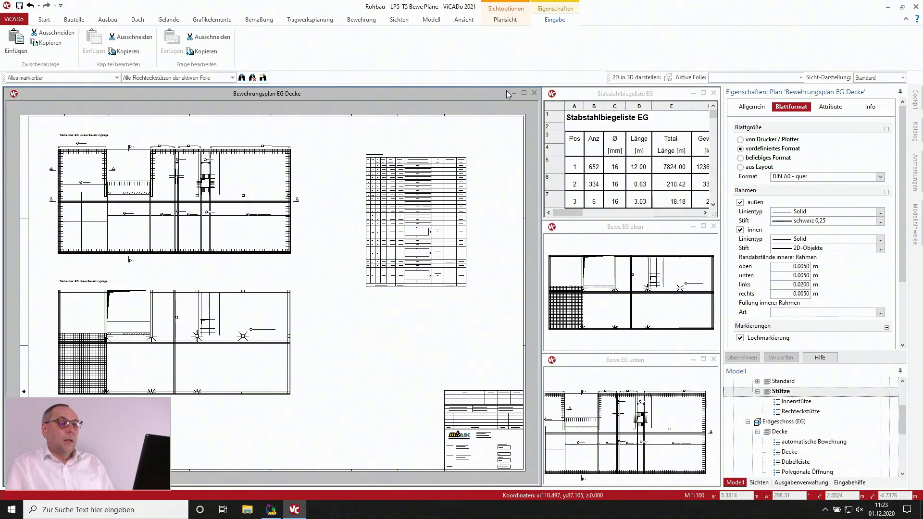
# Step: Maximize the Bewehrungsplan EG Decke plan, and open the views of the Bauteilübernahme folder from the view tree
pyautogui.click(524, 93)
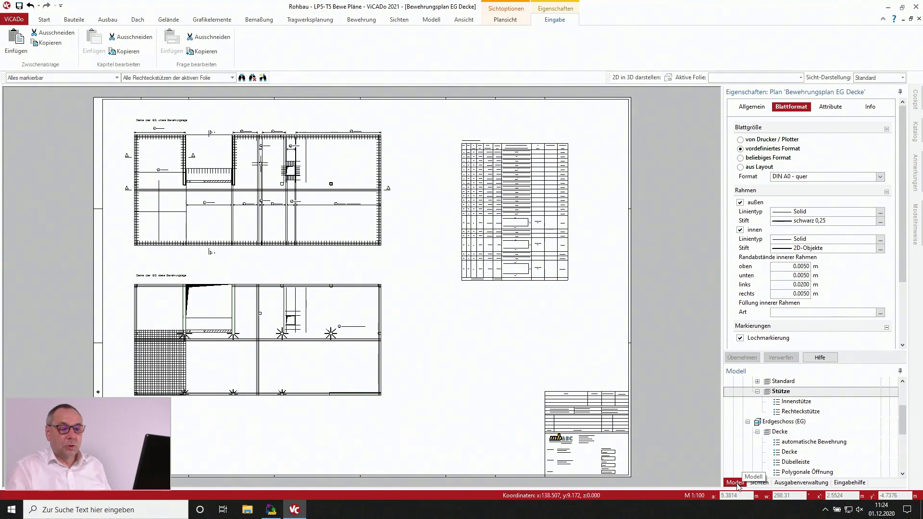
pyautogui.click(759, 487)
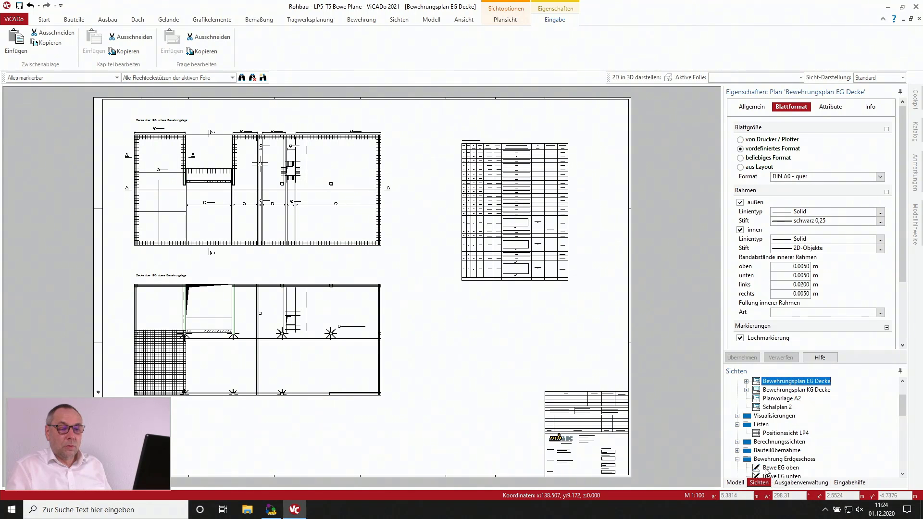
pyautogui.scroll(3, 785, 431)
pyautogui.scroll(-1, 785, 431)
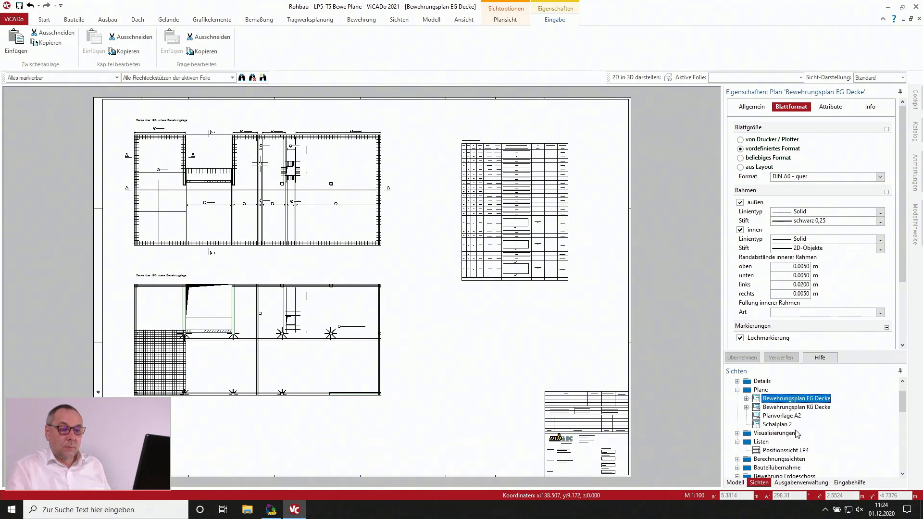
pyautogui.scroll(-1, 781, 447)
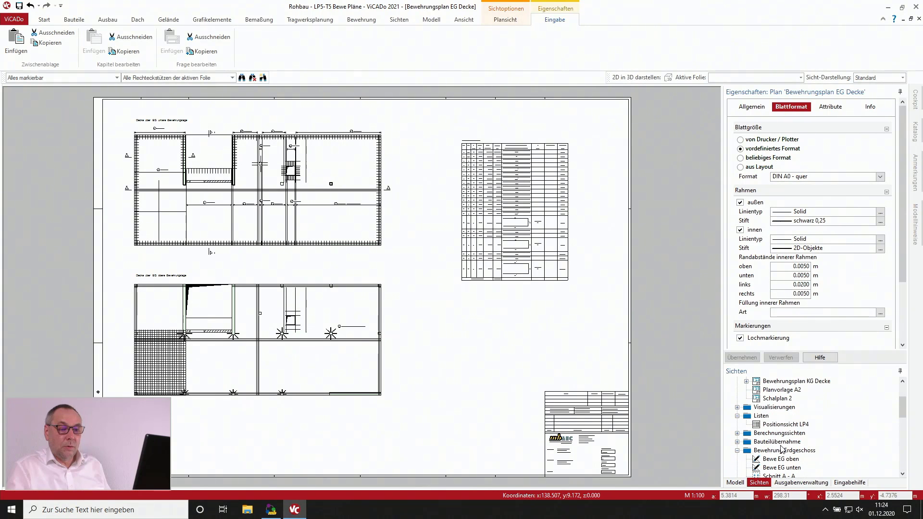
pyautogui.rightClick(781, 450)
pyautogui.click(815, 425)
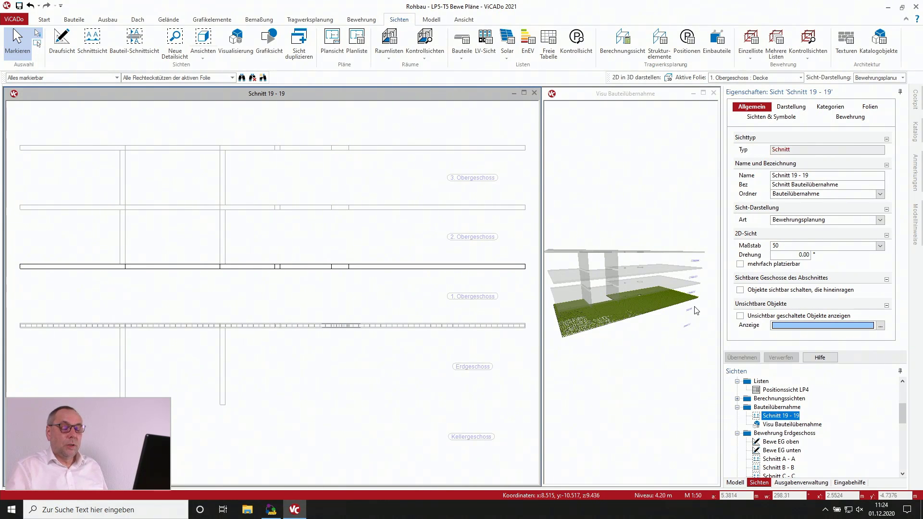
# Step: Activate the view Schnitt 19 - 19 and start Bauteile übernehmen with Gebäude (A1) Erdgeschoss as the source storey
pyautogui.scroll(5, 694, 310)
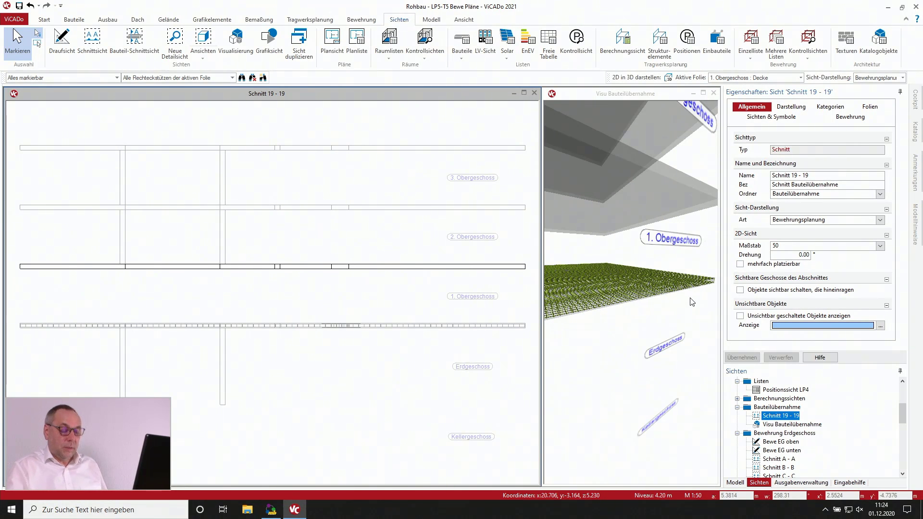
pyautogui.click(684, 306)
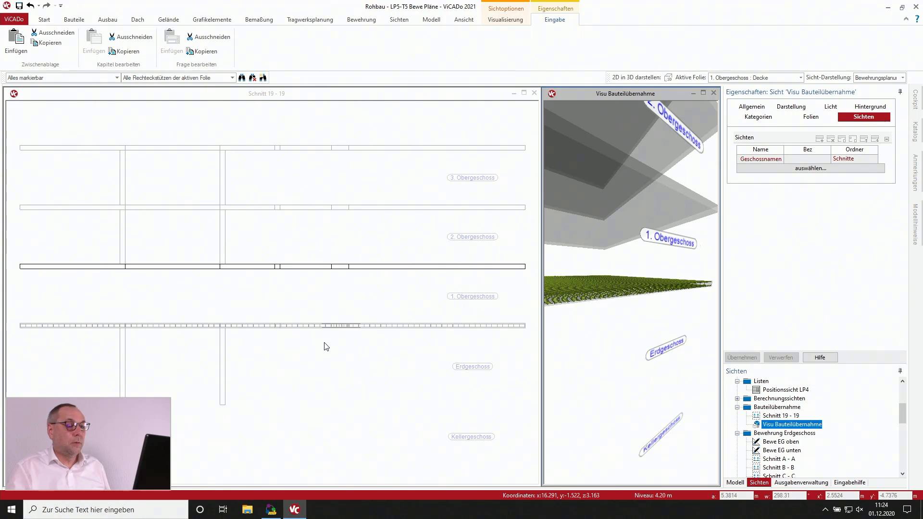
pyautogui.scroll(-2, 326, 346)
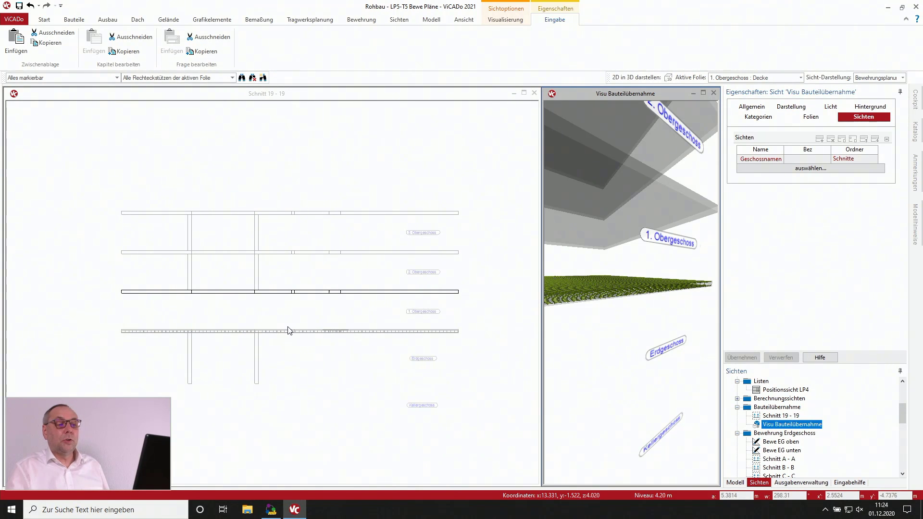
pyautogui.click(419, 151)
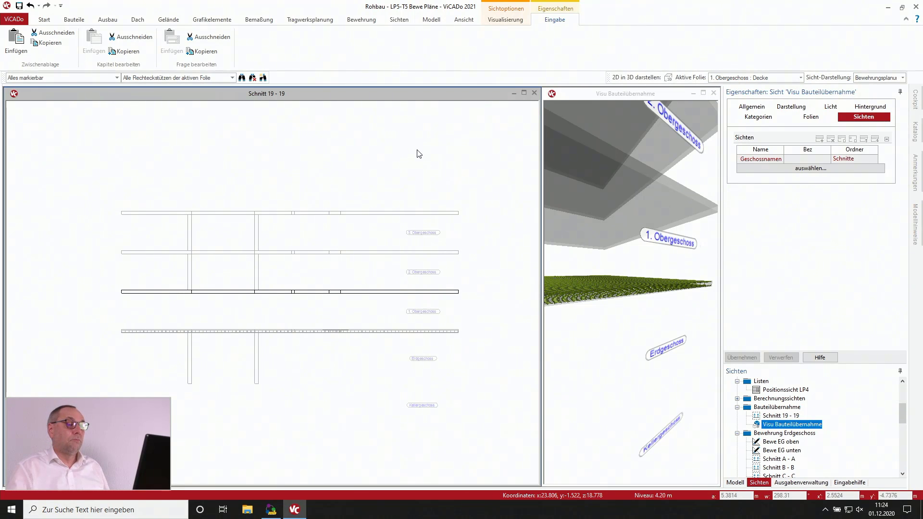
pyautogui.click(432, 20)
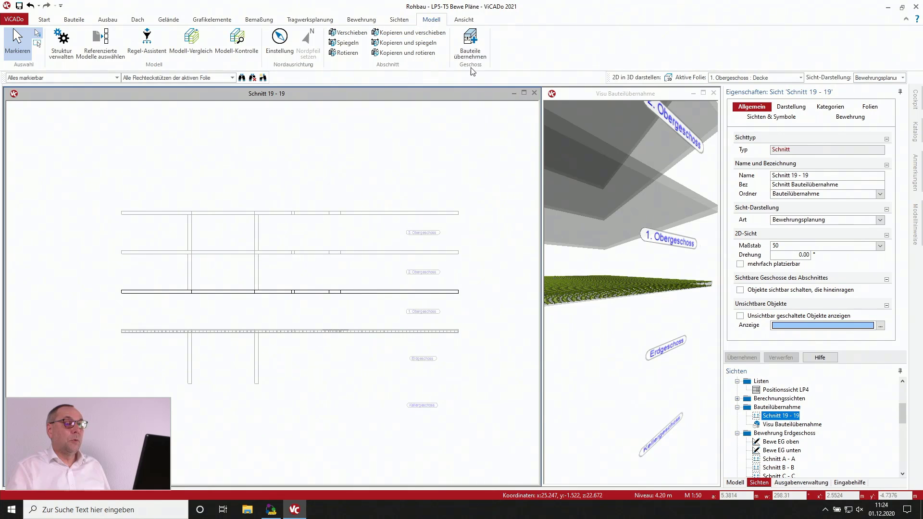
pyautogui.click(478, 54)
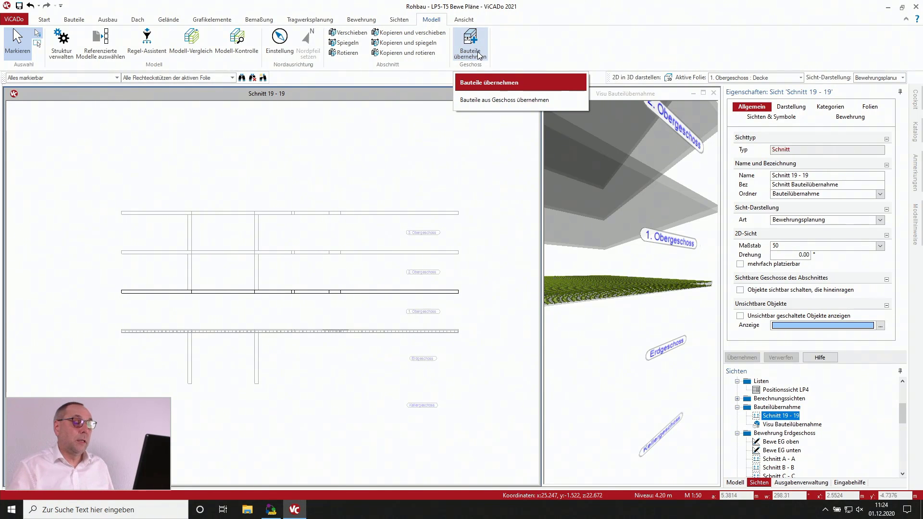
pyautogui.click(484, 81)
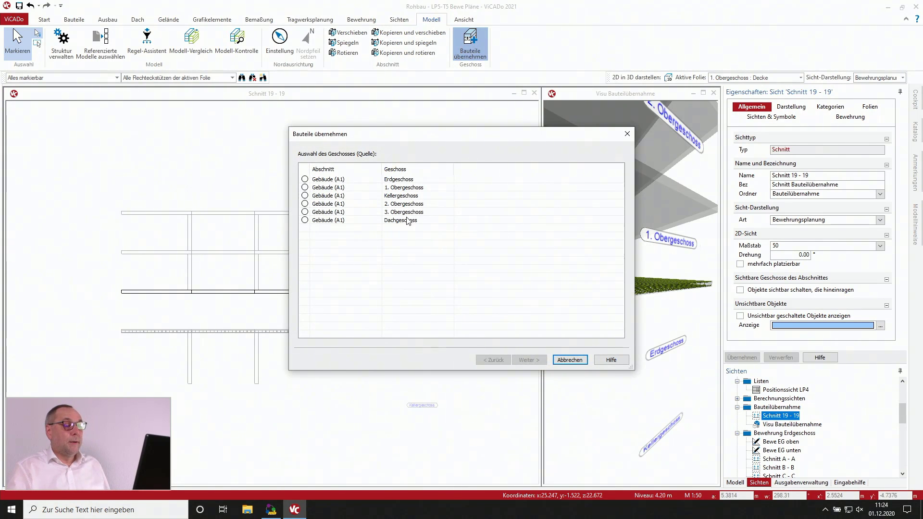
pyautogui.click(304, 179)
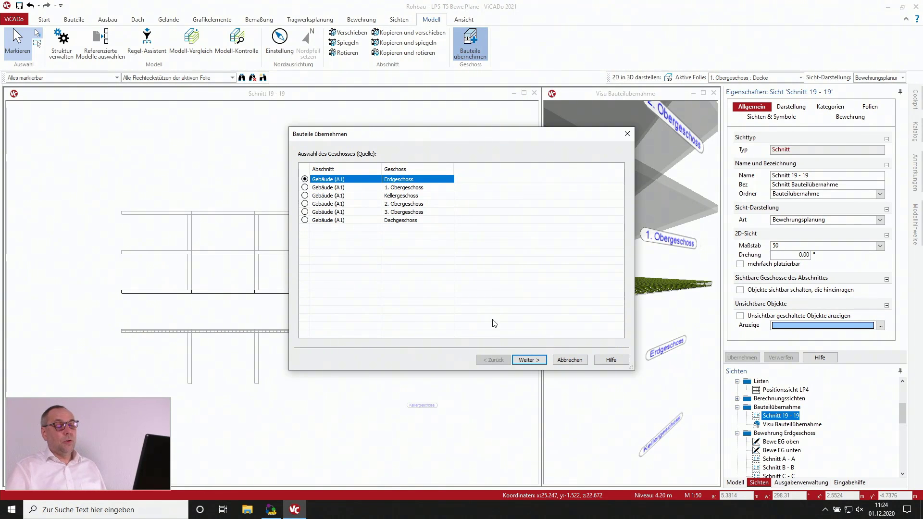
pyautogui.click(529, 360)
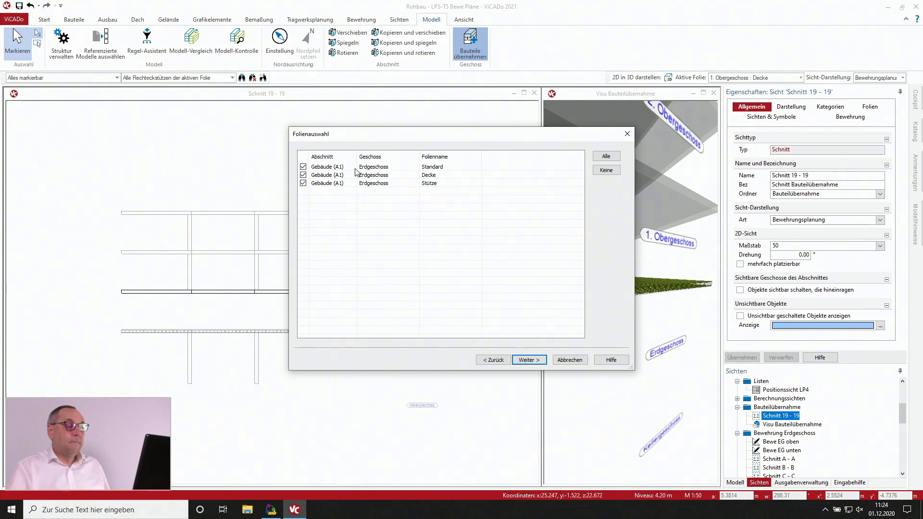
# Step: Restrict the component transfer to the Erdgeschoss layer Decke and the component category Bewehrung
pyautogui.click(613, 175)
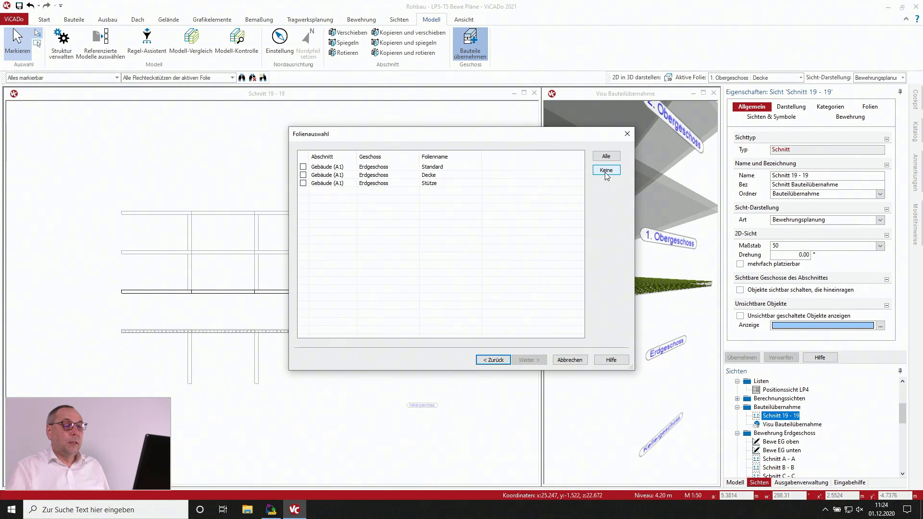
pyautogui.click(303, 175)
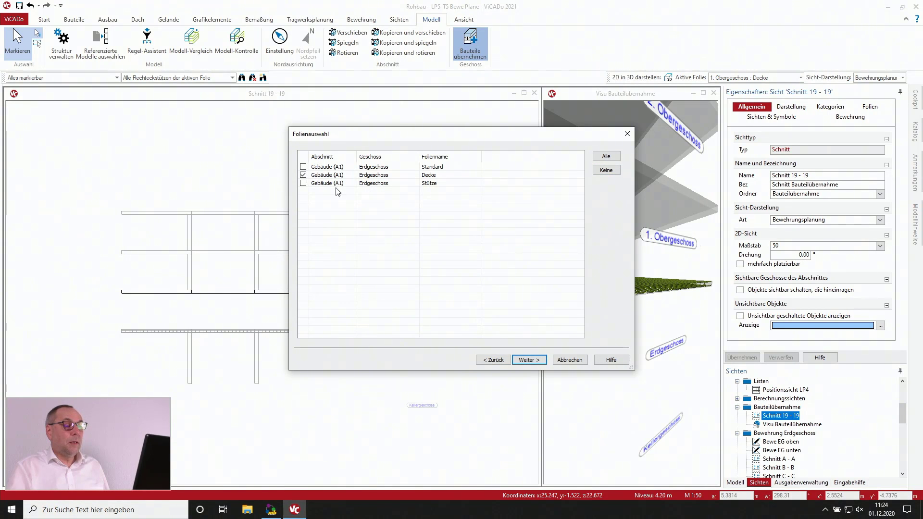
pyautogui.click(541, 361)
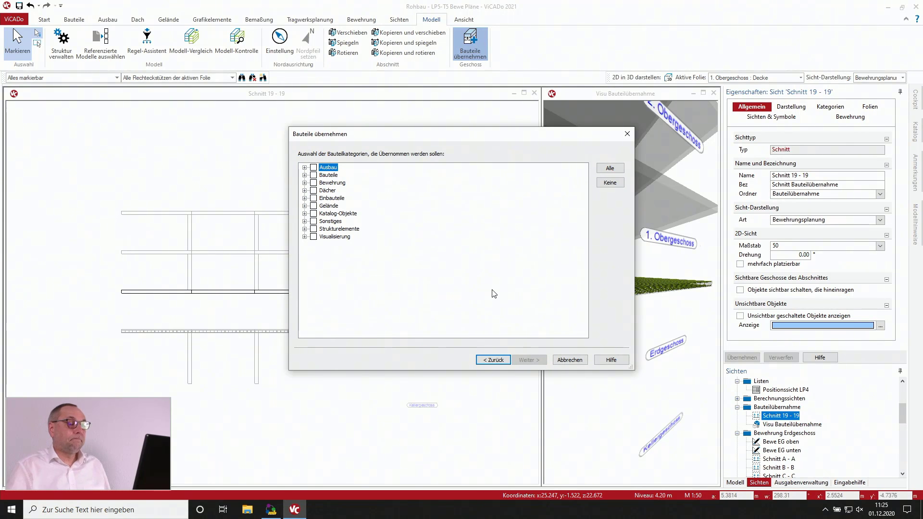
pyautogui.click(314, 183)
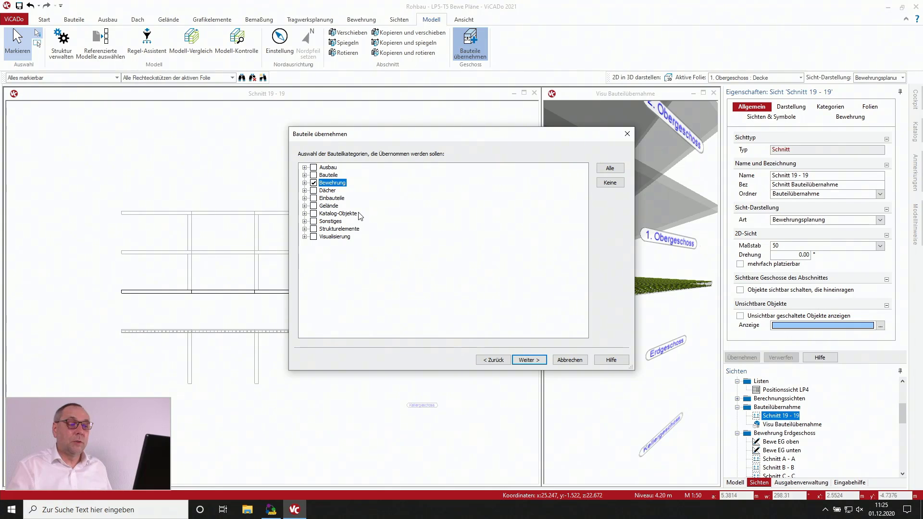
pyautogui.click(314, 183)
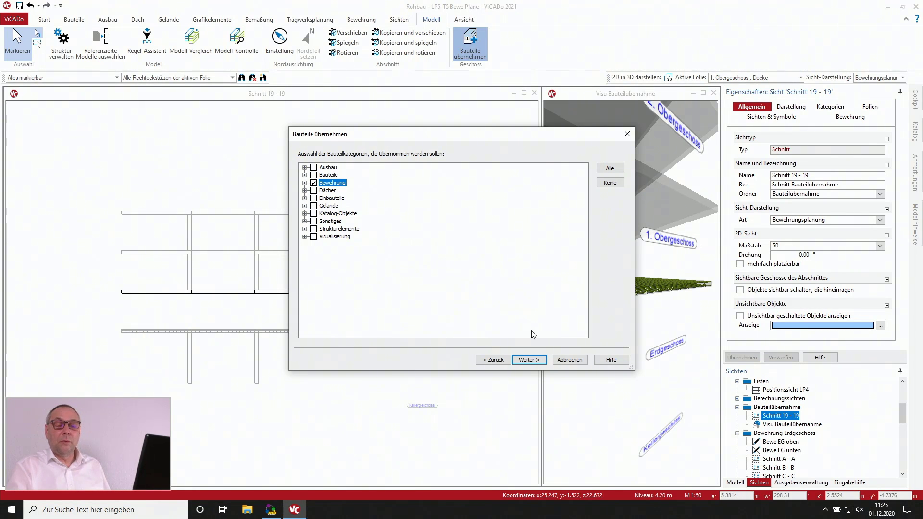
pyautogui.click(527, 360)
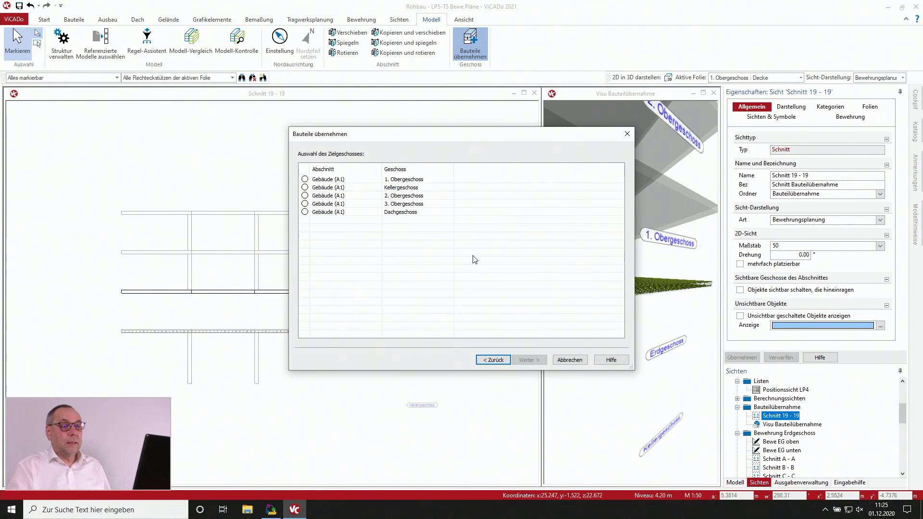
# Step: Choose 1. Obergeschoss of Gebäude (A1) as the target storey and group the dependent views by Ordner
pyautogui.click(305, 179)
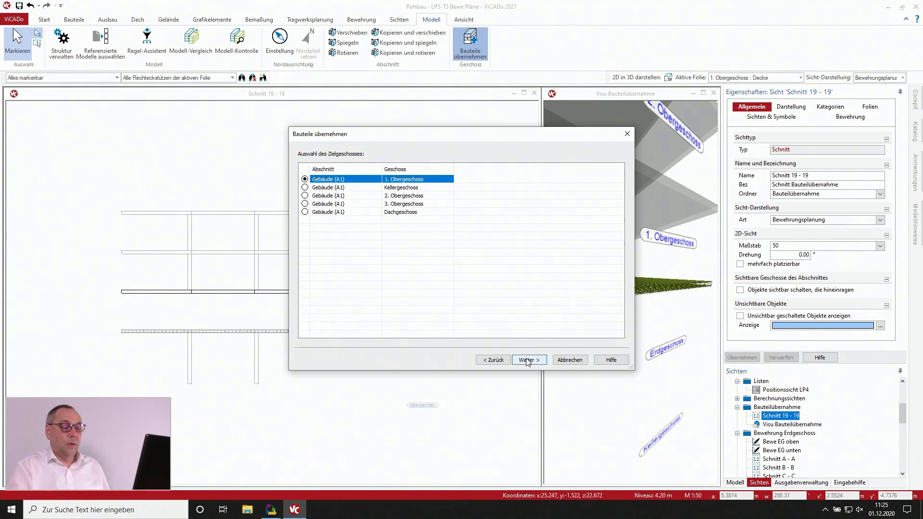
pyautogui.click(527, 360)
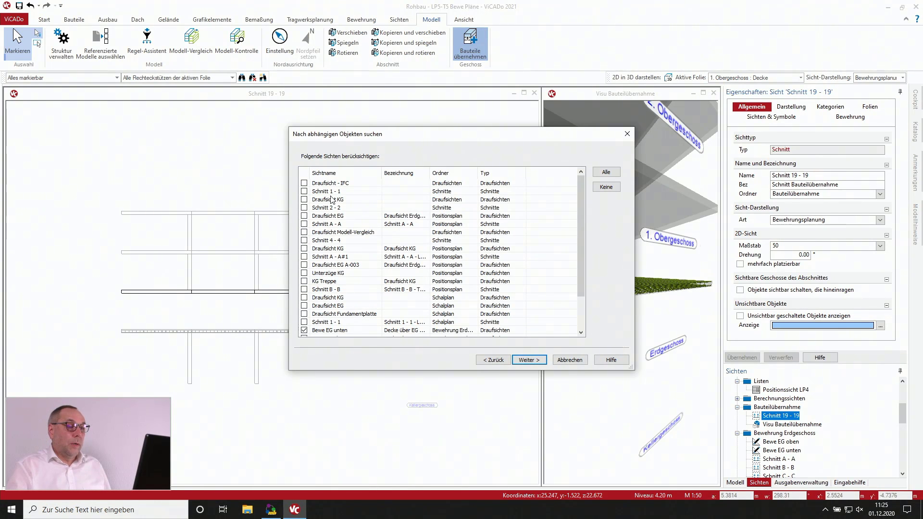
pyautogui.rightClick(341, 173)
pyautogui.moveTo(387, 177)
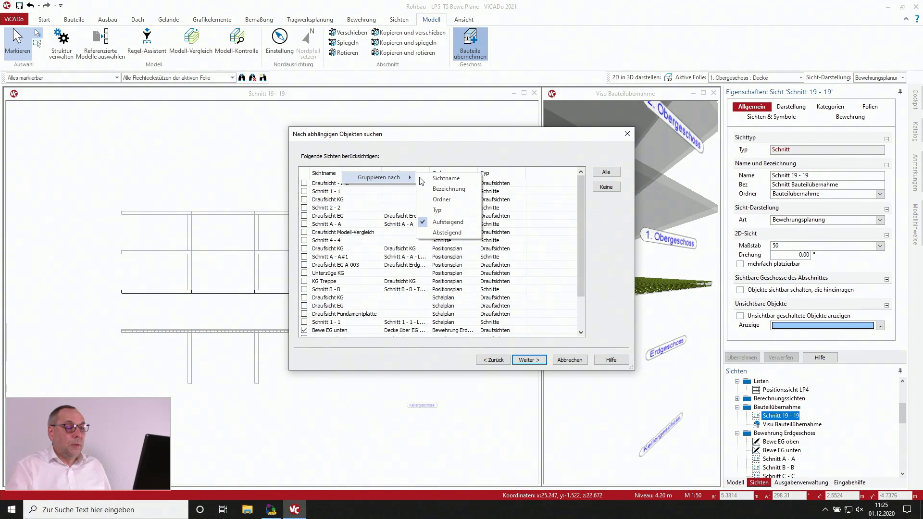
pyautogui.click(443, 200)
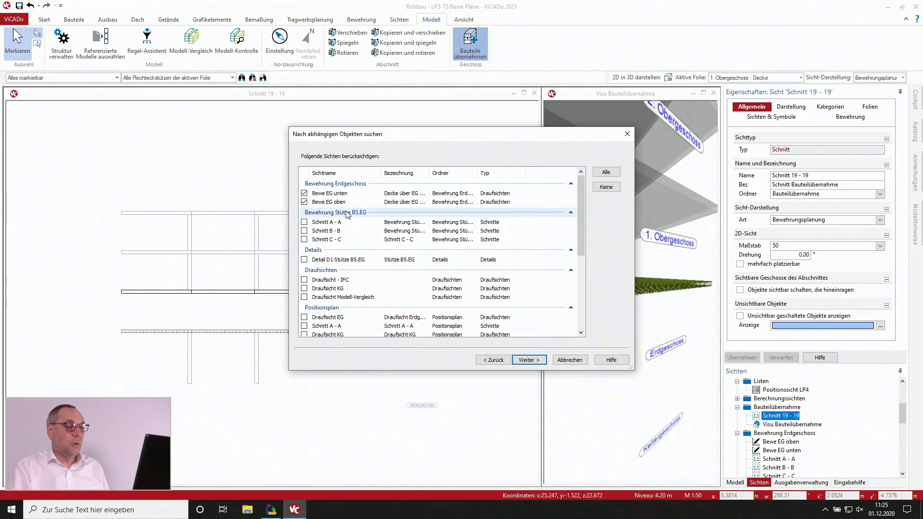
# Step: Review the grouped views and accept Bewe EG unten and Bewe EG oben for the search and the transfer
pyautogui.scroll(-1, 340, 200)
pyautogui.scroll(-1, 340, 200)
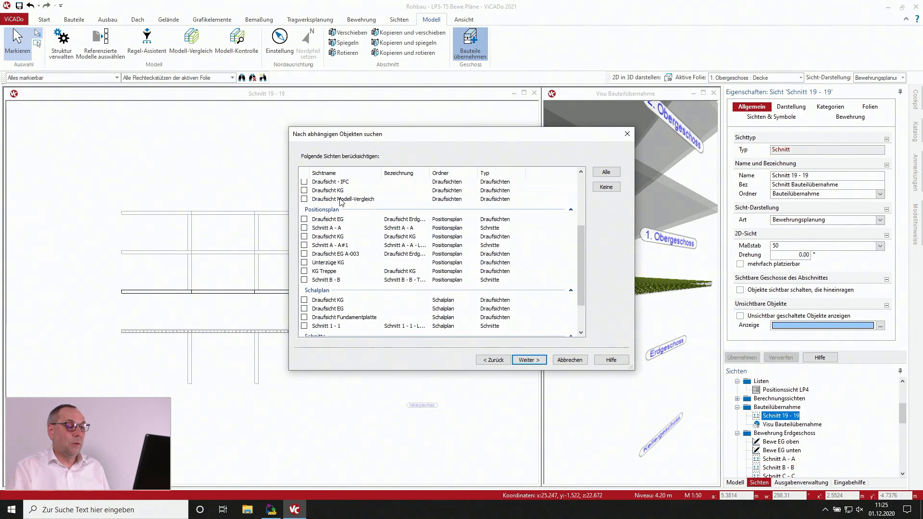
pyautogui.scroll(2, 331, 198)
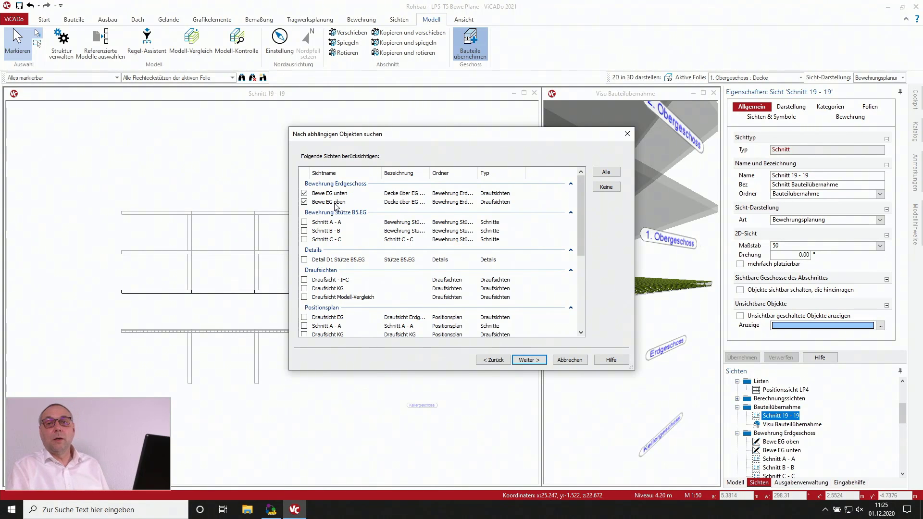
pyautogui.click(525, 362)
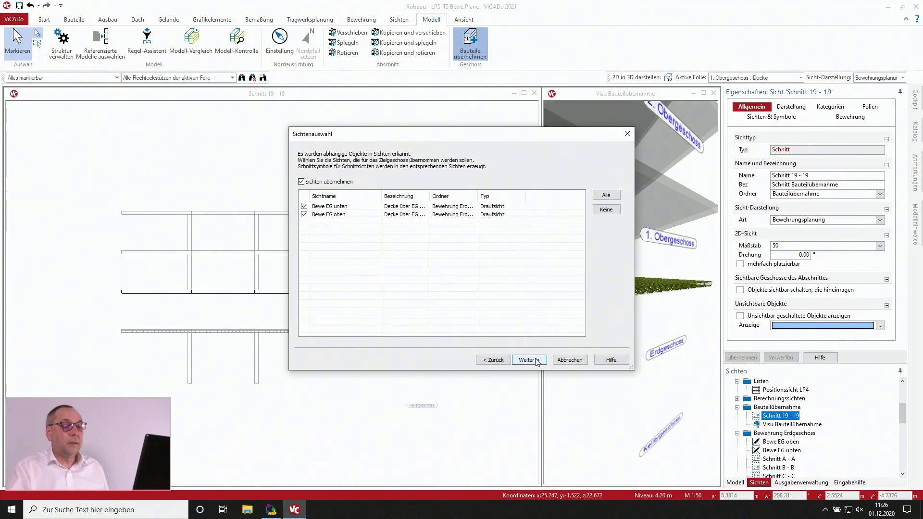
pyautogui.click(536, 361)
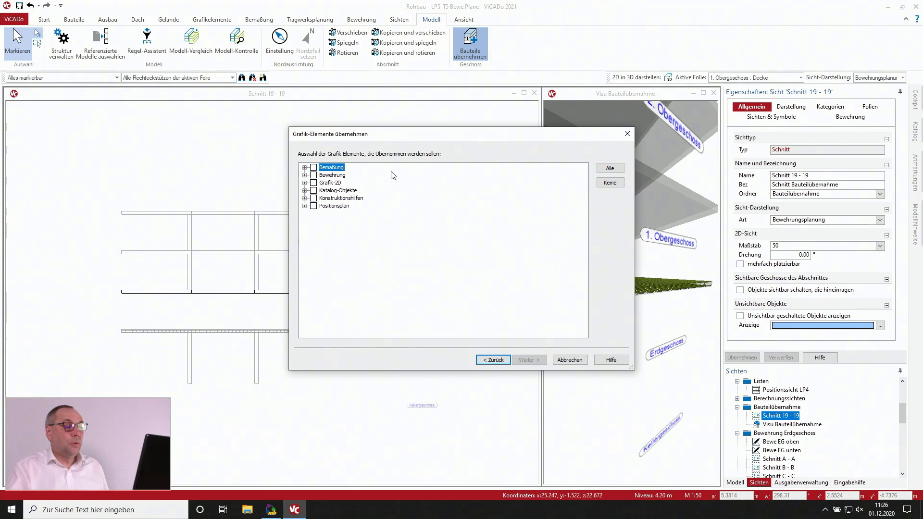
# Step: Include all graphic element categories in the transfer and proceed to the view name editing
pyautogui.click(304, 175)
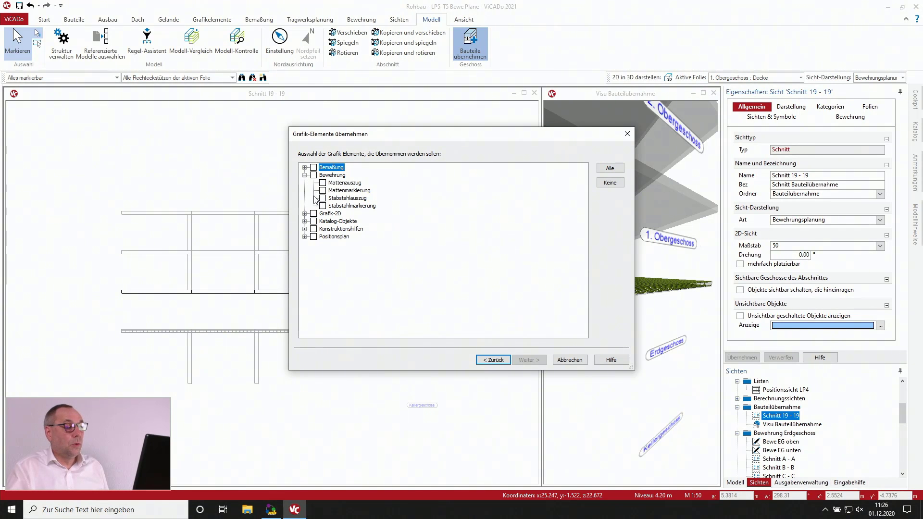
pyautogui.click(609, 182)
pyautogui.click(609, 167)
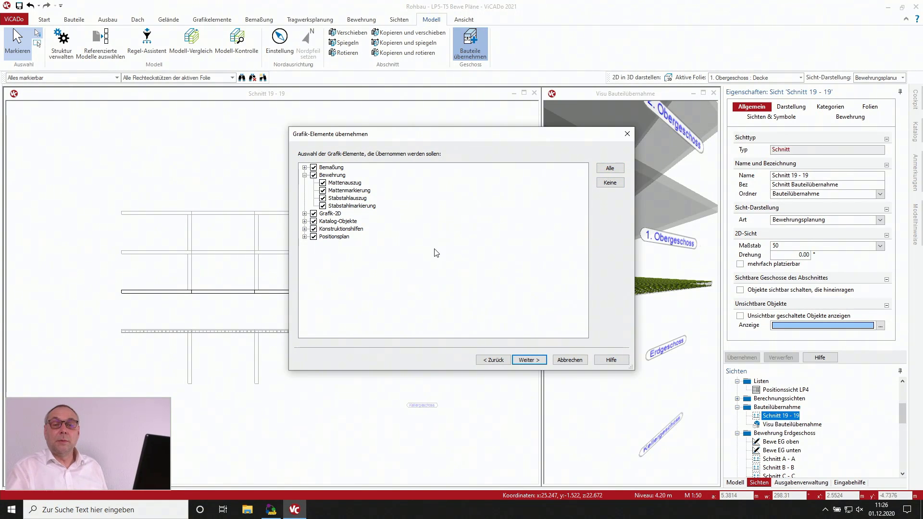
pyautogui.click(527, 360)
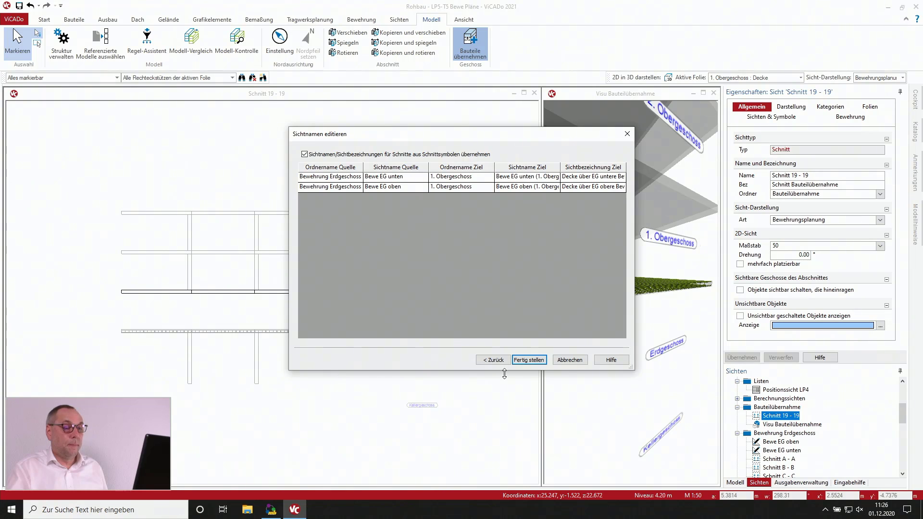
# Step: Widen the view name table and set the target folder of both views to Bewehrung 1. Obergeschoss
pyautogui.moveTo(631, 368); pyautogui.dragTo(709, 390)
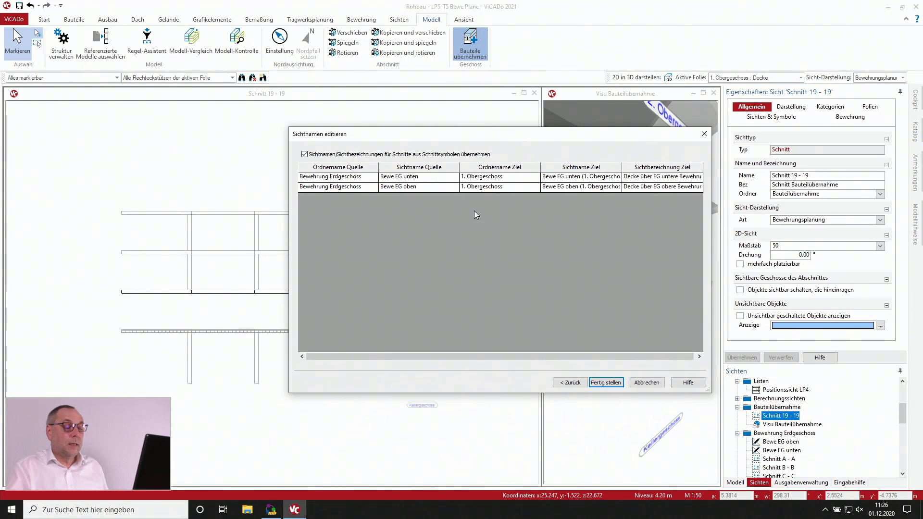
pyautogui.moveTo(460, 167); pyautogui.dragTo(424, 167)
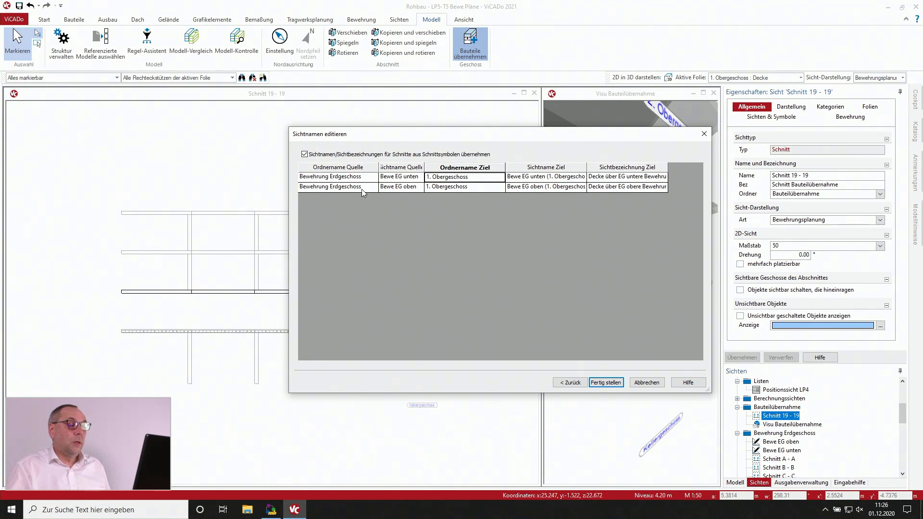
pyautogui.moveTo(424, 167); pyautogui.dragTo(443, 172)
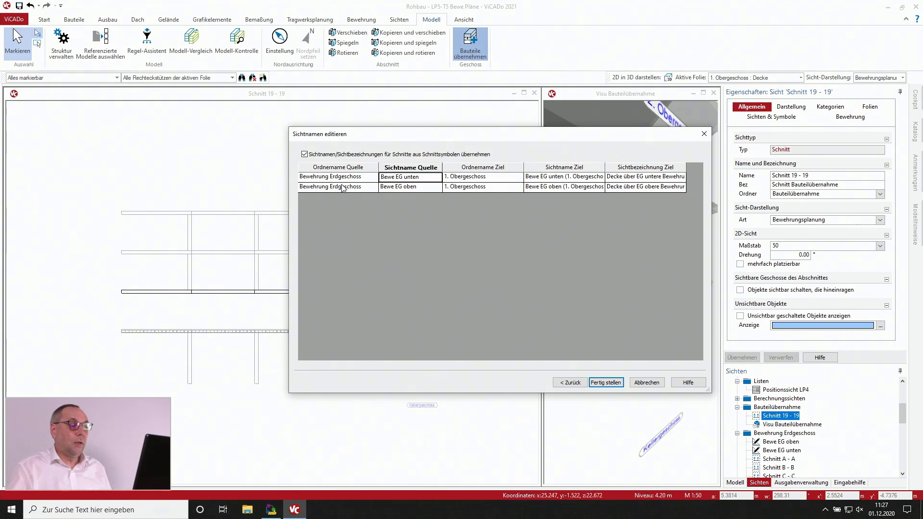
pyautogui.click(357, 178)
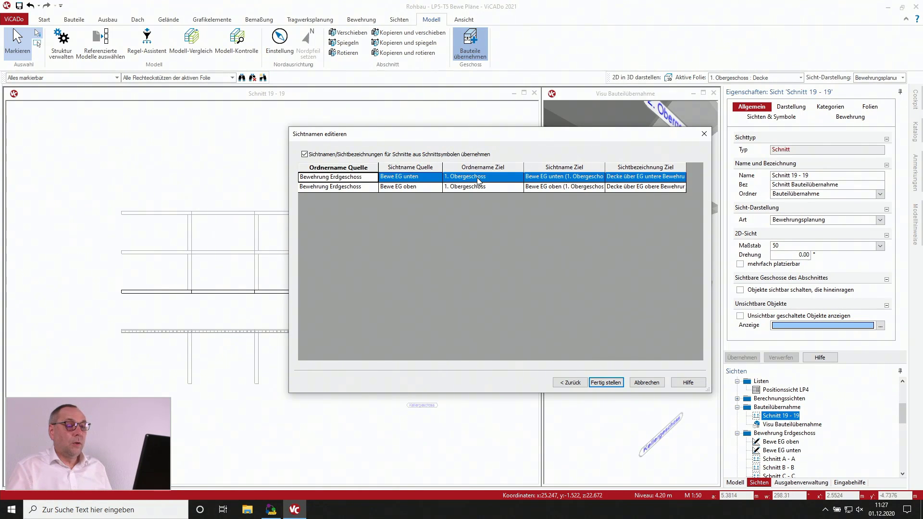
pyautogui.click(478, 178)
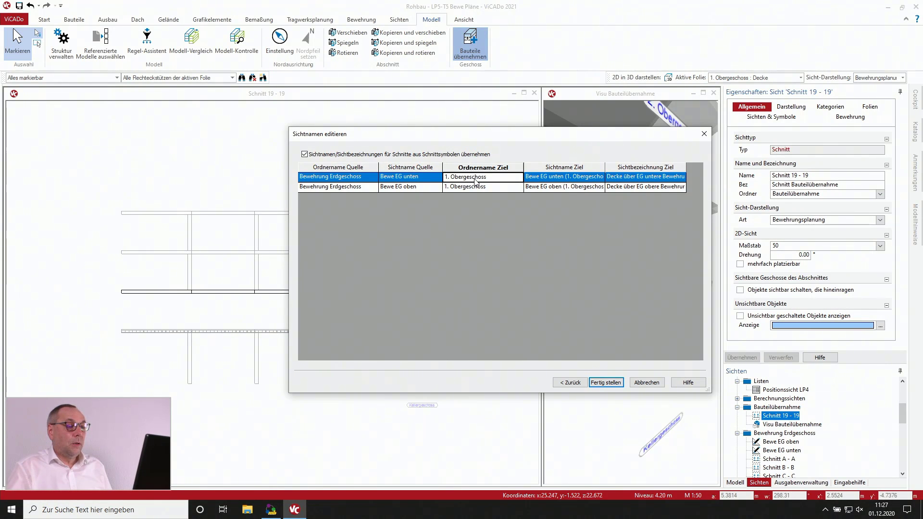
pyautogui.click(475, 181)
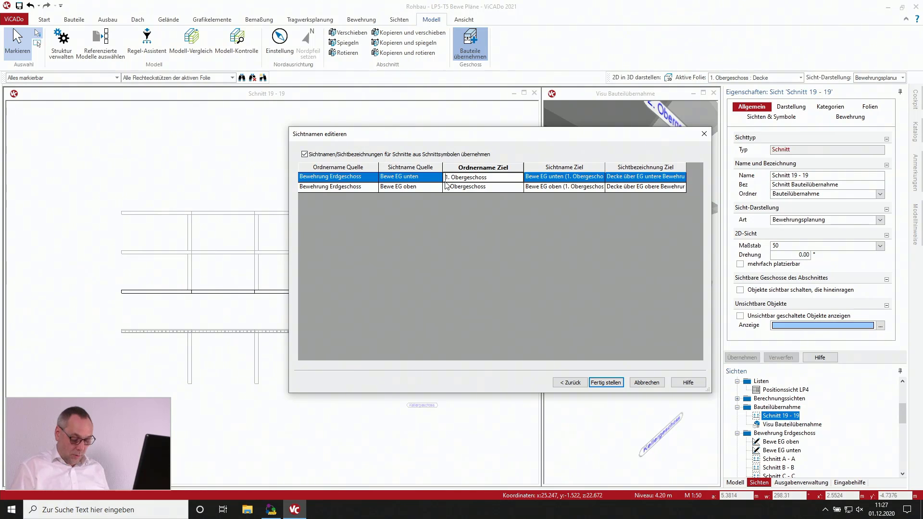
pyautogui.write('Bewehrung')
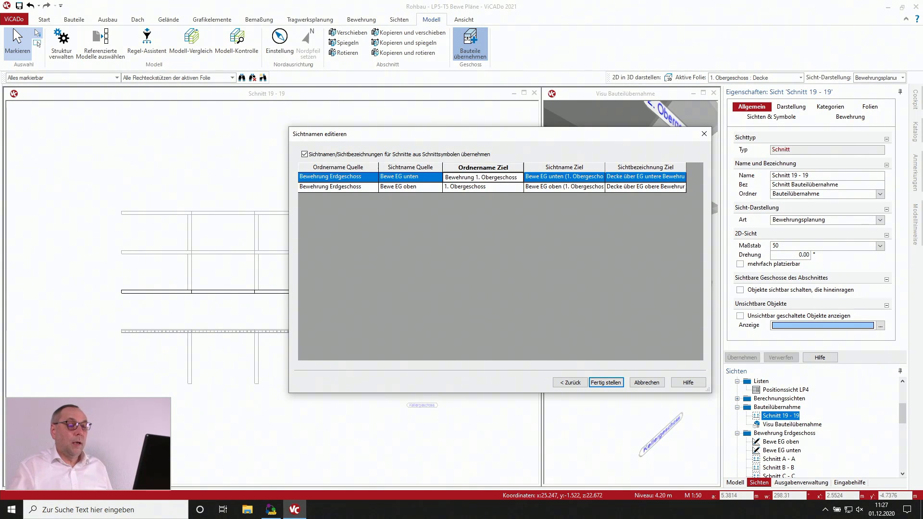
pyautogui.click(474, 188)
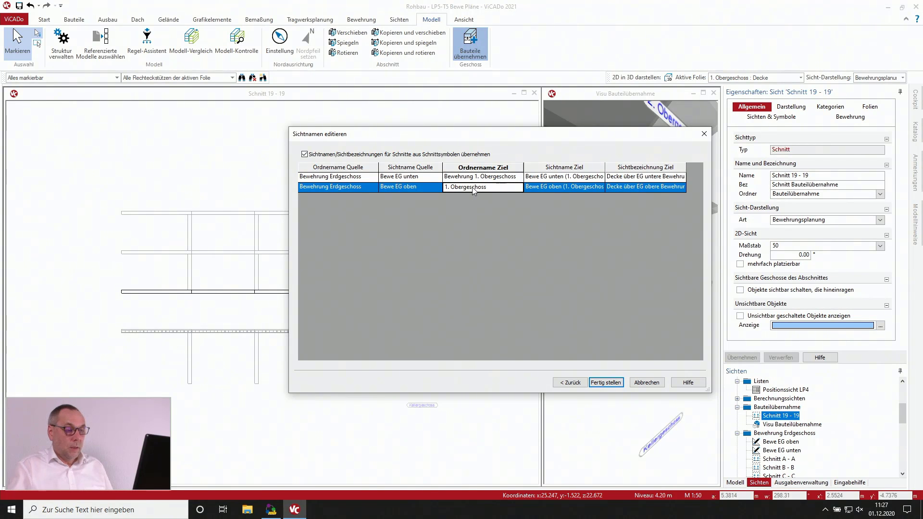
pyautogui.write('Bewehrung')
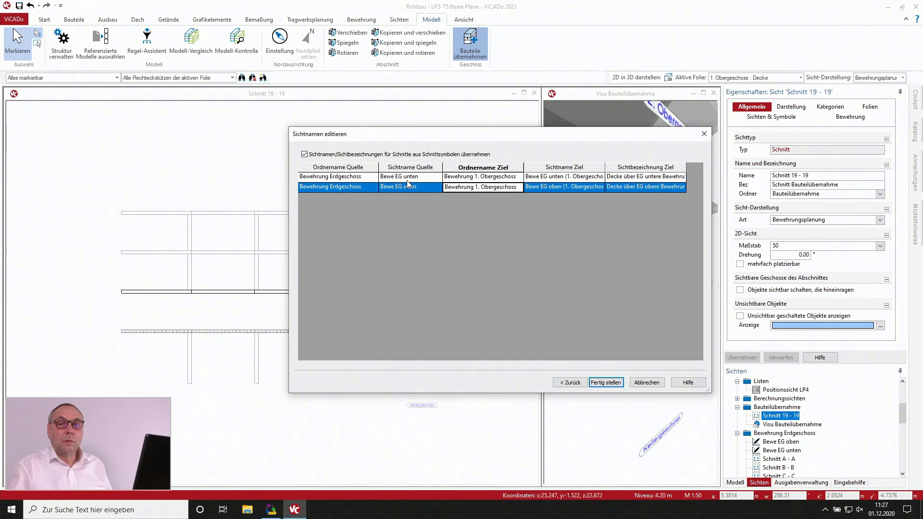
# Step: Rename the target view for Bewe EG unten as Bewe 1. OG unten
pyautogui.click(582, 179)
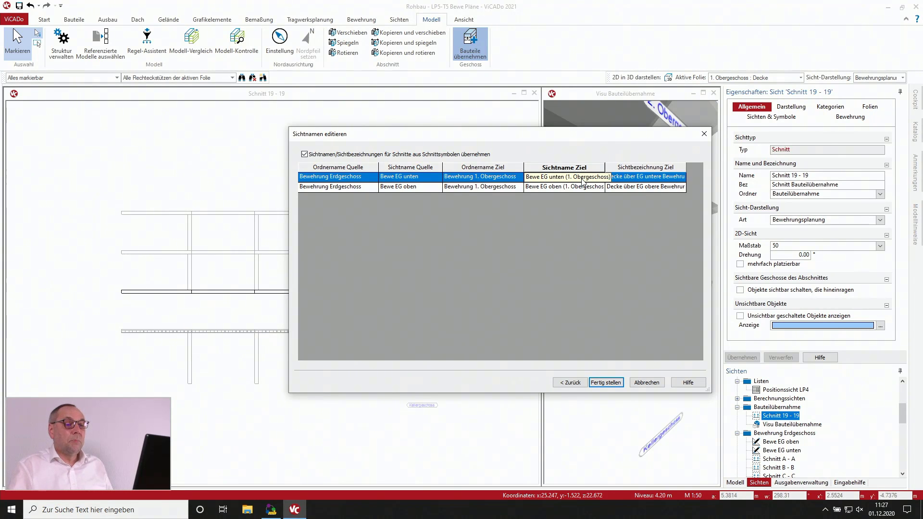
pyautogui.click(582, 179)
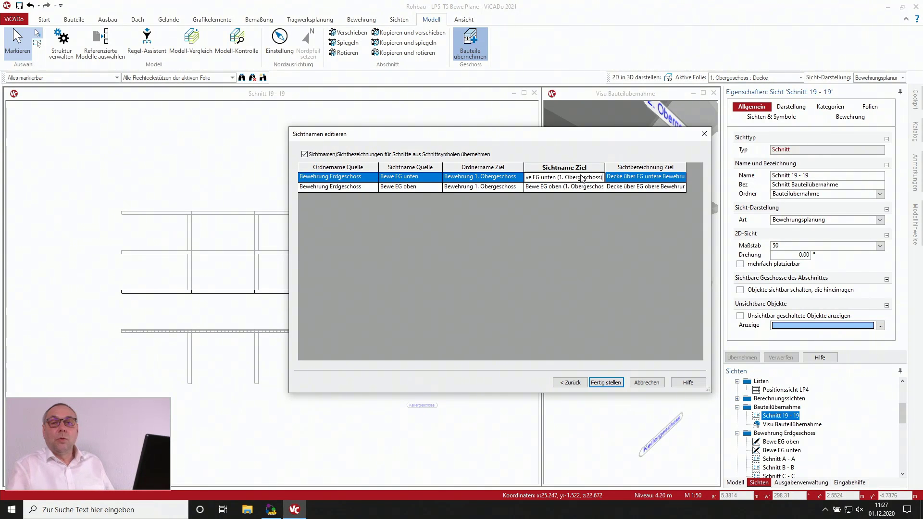
pyautogui.click(558, 178)
pyautogui.moveTo(557, 178); pyautogui.dragTo(603, 178)
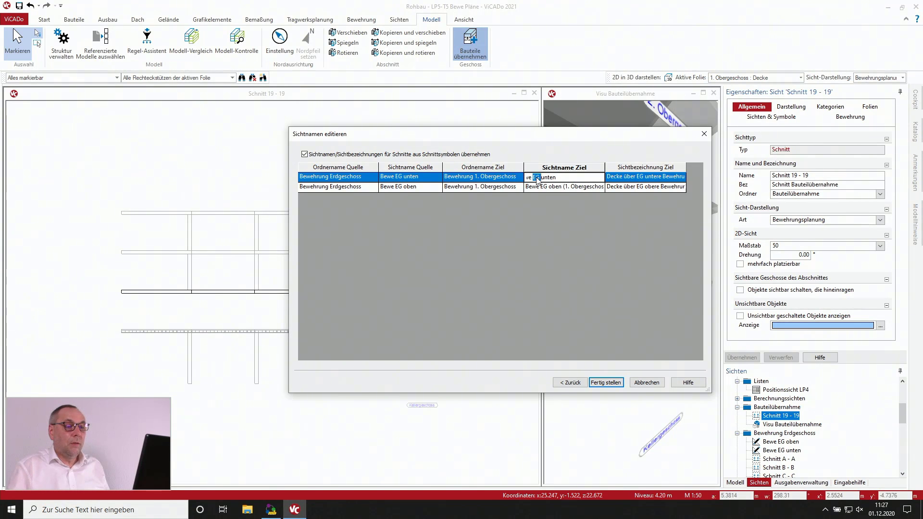
pyautogui.write('1. O')
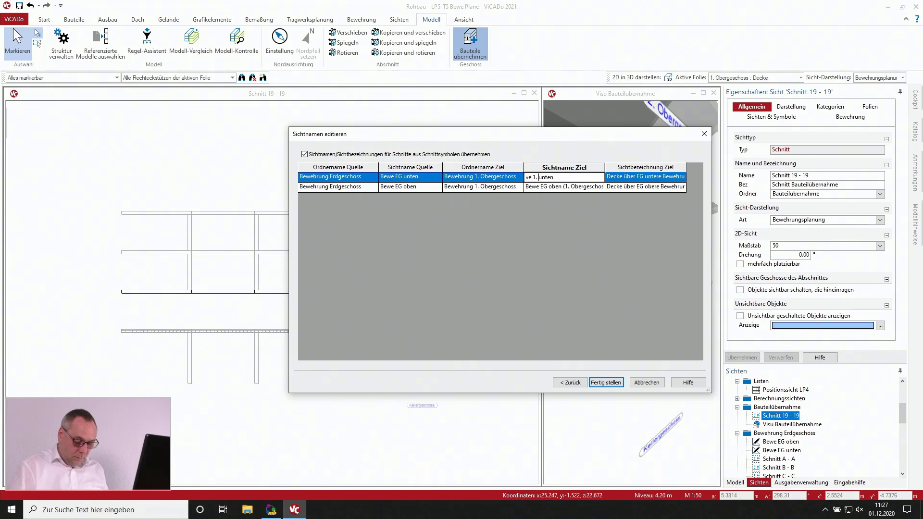
pyautogui.write('G')
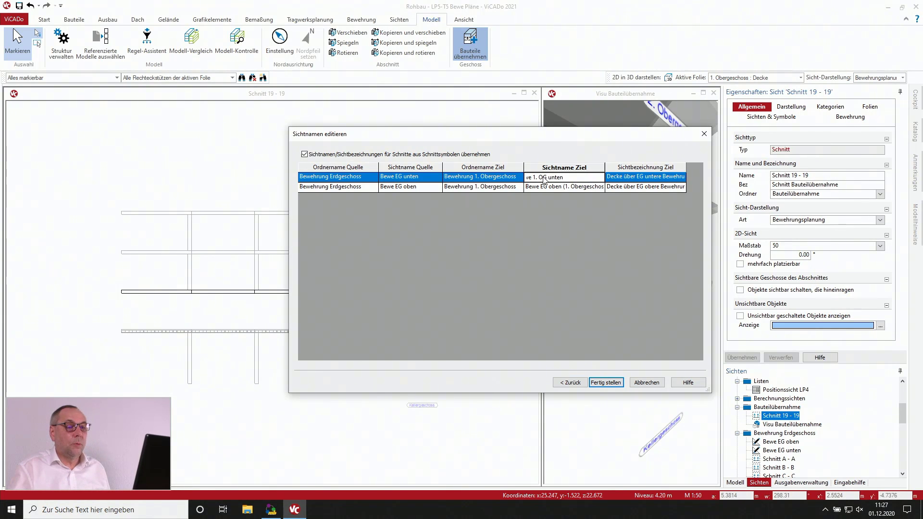
pyautogui.click(560, 189)
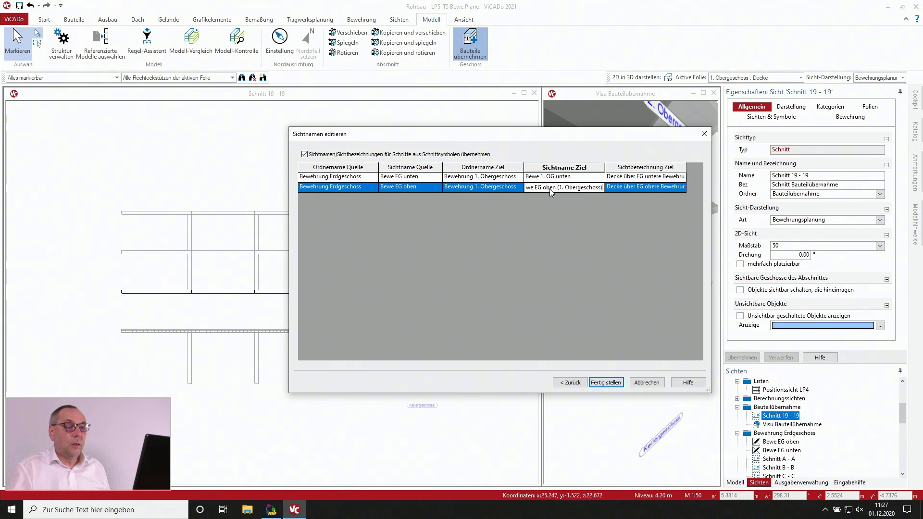
pyautogui.click(542, 188)
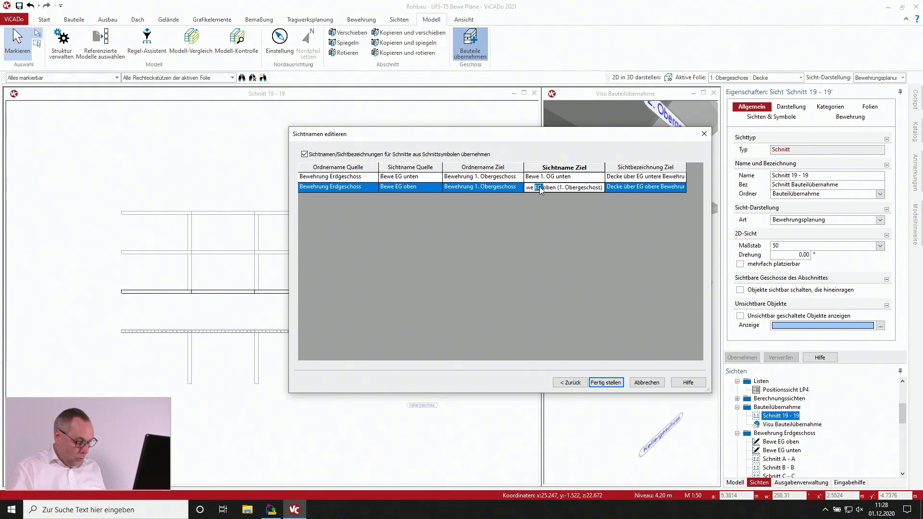
pyautogui.write('Stabstahlbiegeliste EG')
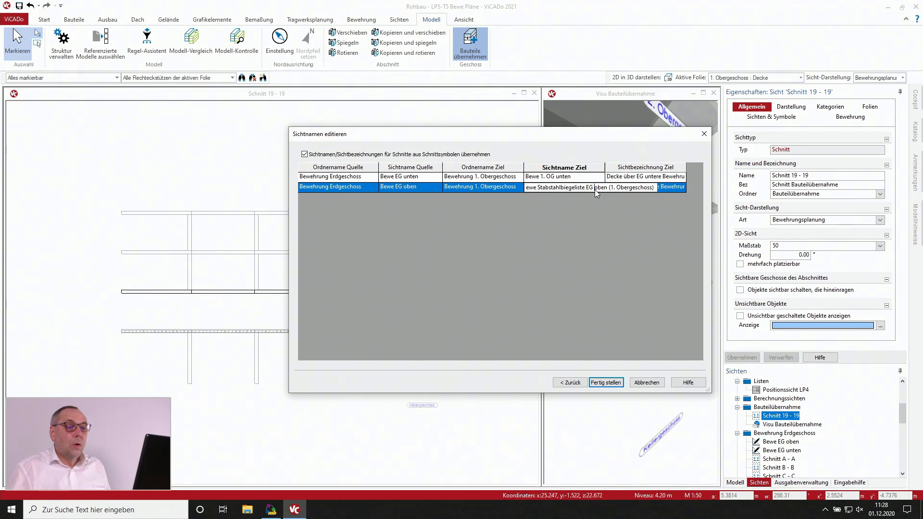
pyautogui.moveTo(708, 389); pyautogui.dragTo(810, 391)
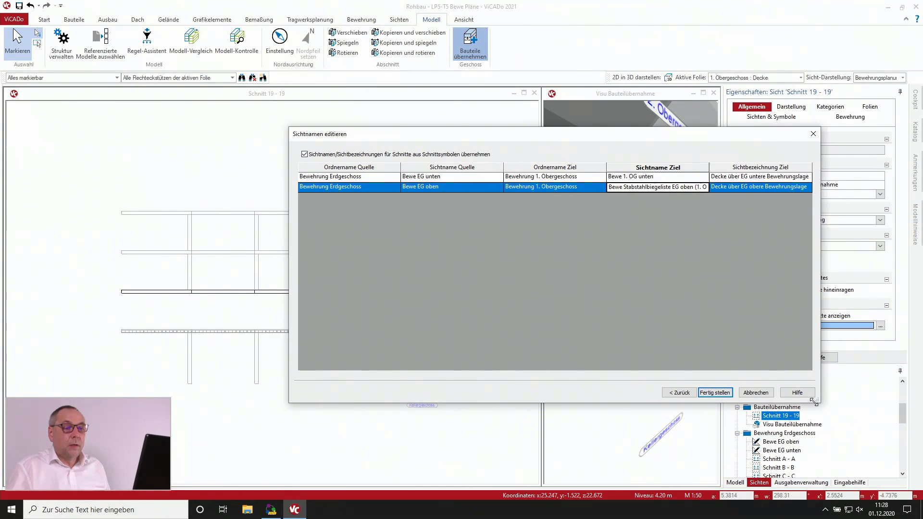
pyautogui.doubleClick(701, 167)
pyautogui.click(697, 187)
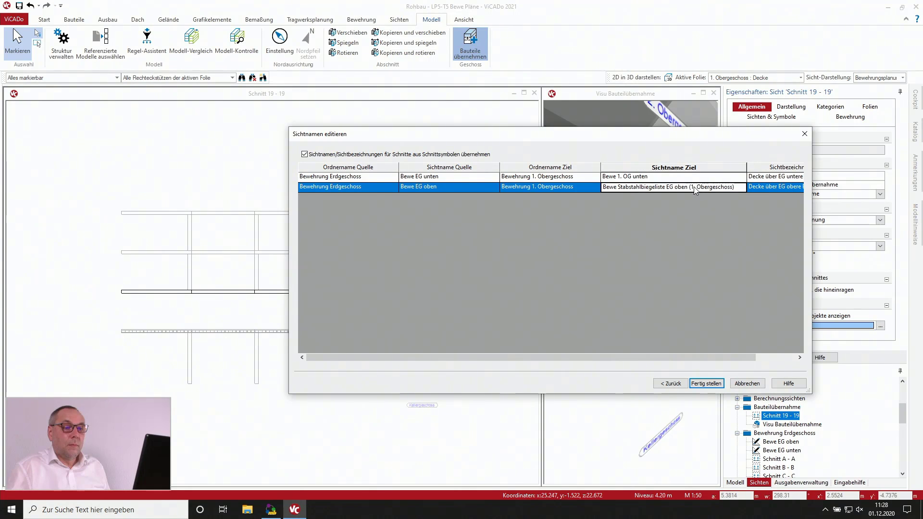
pyautogui.doubleClick(668, 186)
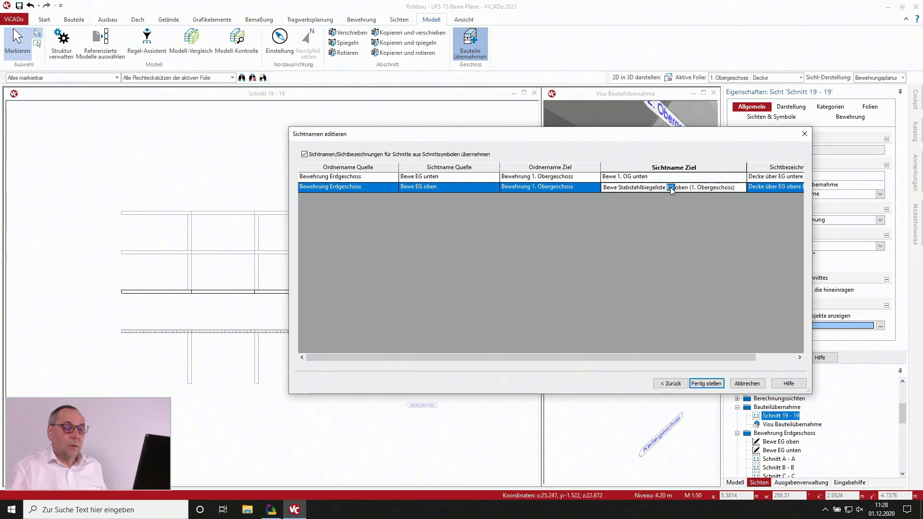
pyautogui.doubleClick(671, 187)
pyautogui.write('Stabstahlbiegeliste EG')
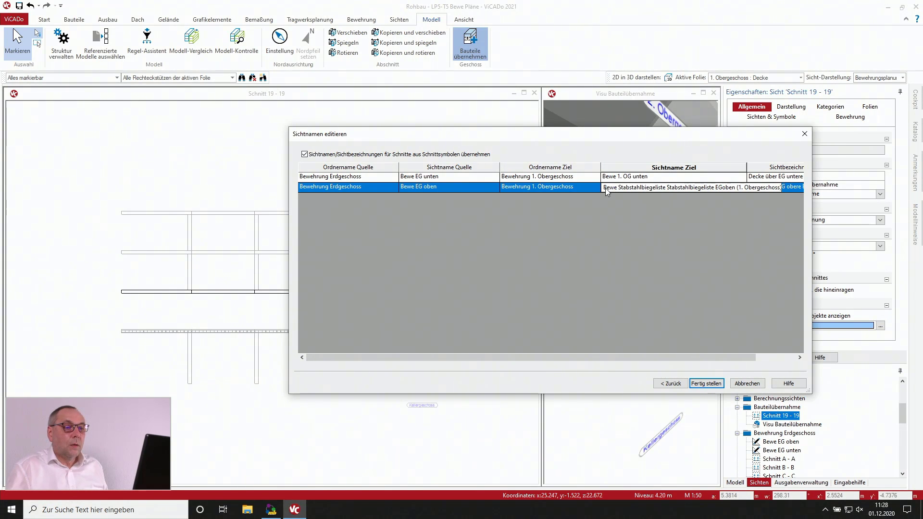
# Step: Rename the target view for Bewe EG oben as Bewe 1. OG oben
pyautogui.moveTo(605, 187); pyautogui.dragTo(803, 205)
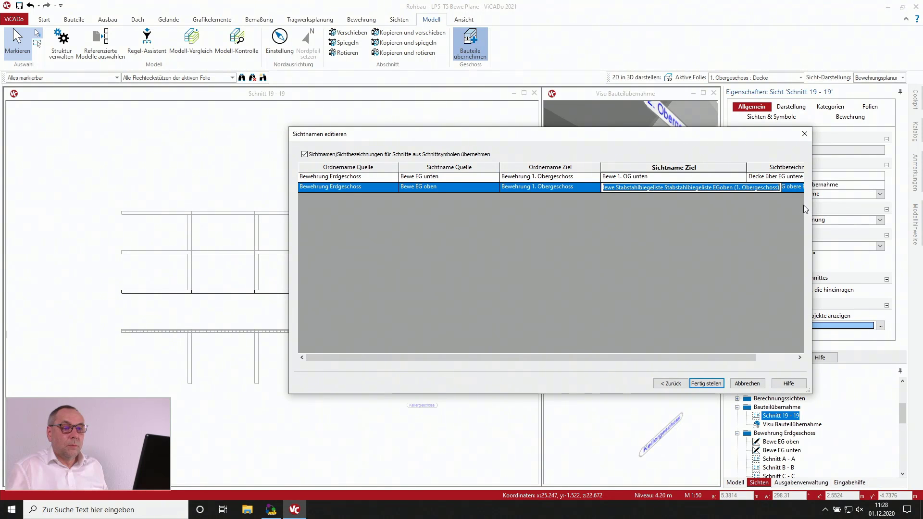
pyautogui.write('Bew')
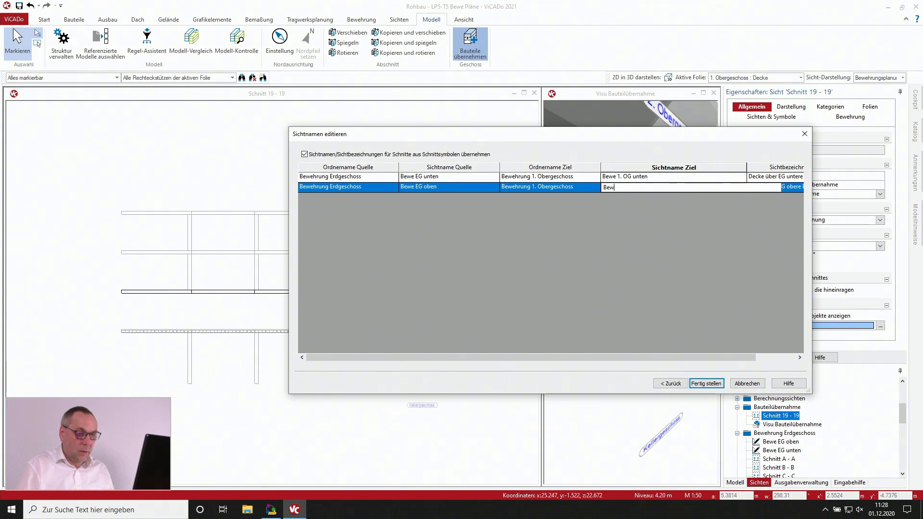
pyautogui.write('e 1.')
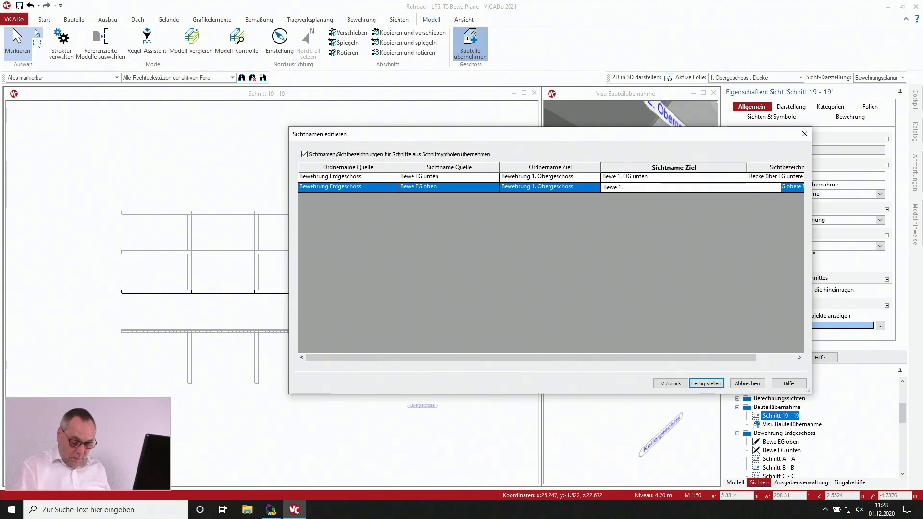
pyautogui.write(' OG')
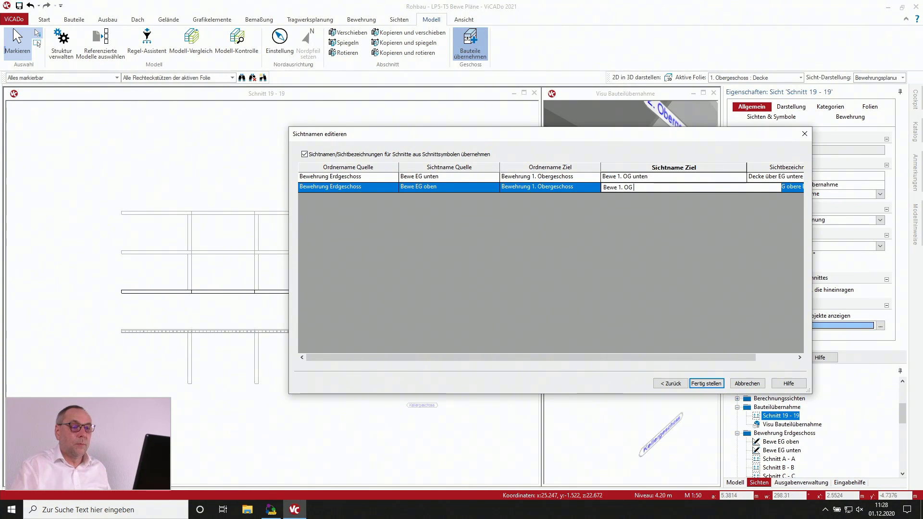
pyautogui.write(' ob')
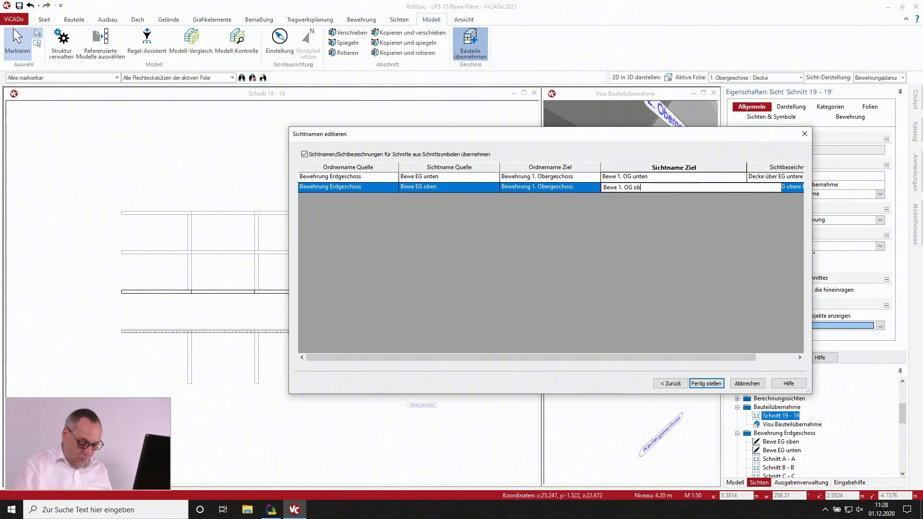
pyautogui.write('en')
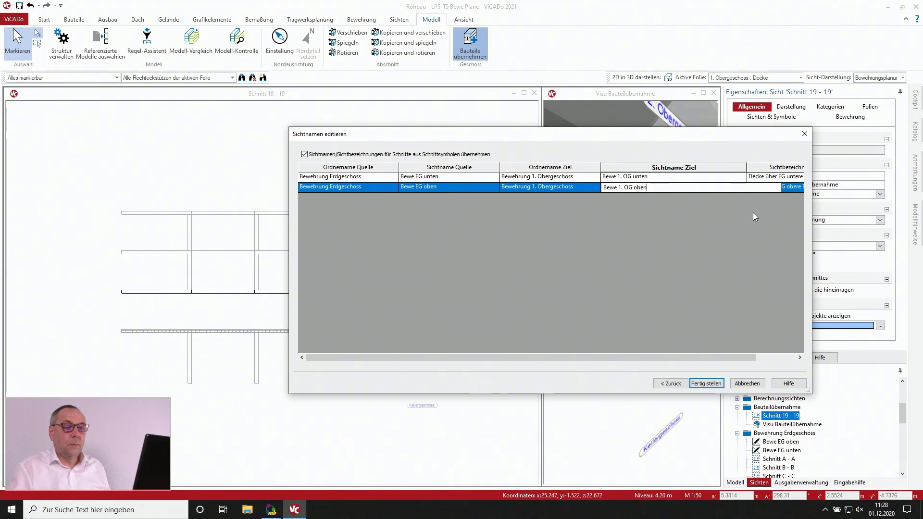
# Step: Fit the column widths to show the target descriptions and change the lower layer's description to Decke über 1. OG untere Bewehrungslage
pyautogui.click(749, 177)
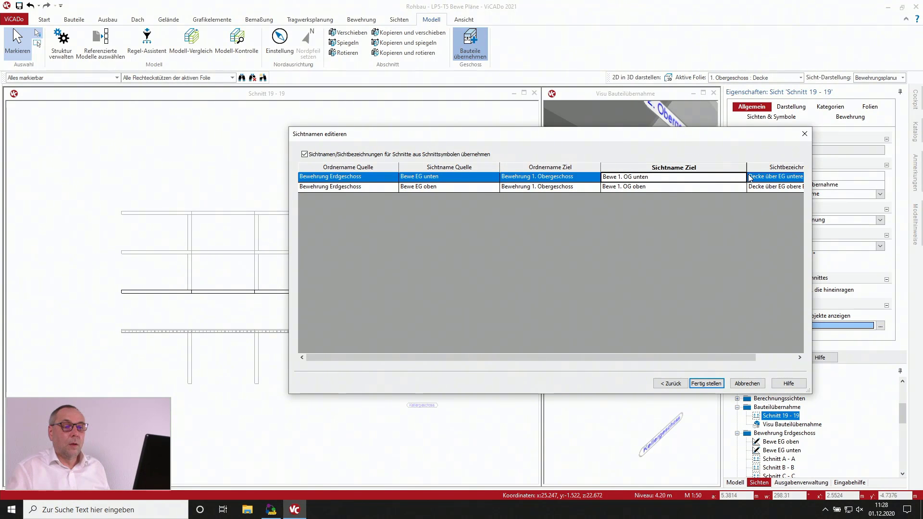
pyautogui.moveTo(747, 166); pyautogui.dragTo(670, 167)
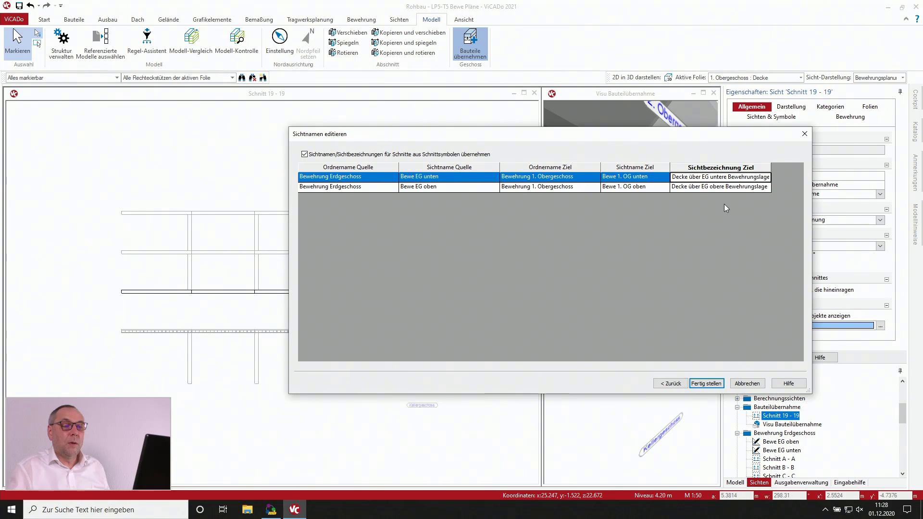
pyautogui.moveTo(770, 167); pyautogui.dragTo(799, 166)
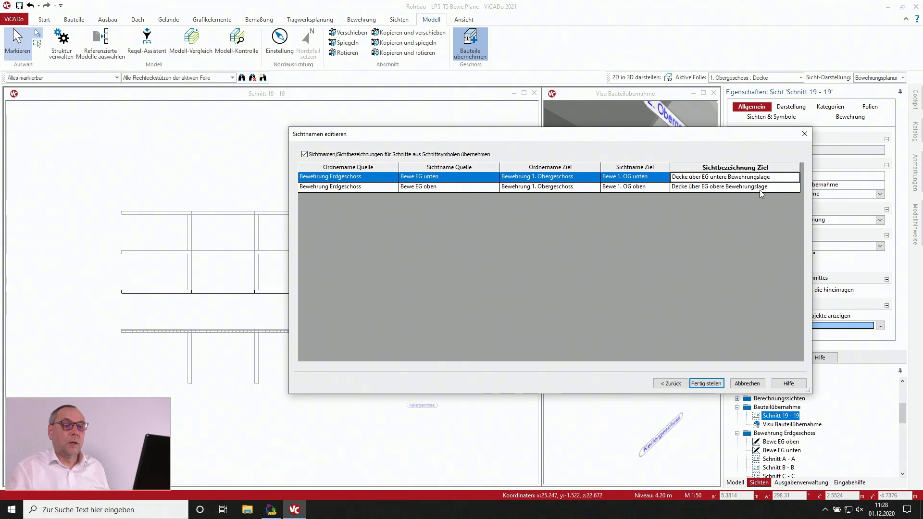
pyautogui.click(706, 177)
pyautogui.doubleClick(706, 177)
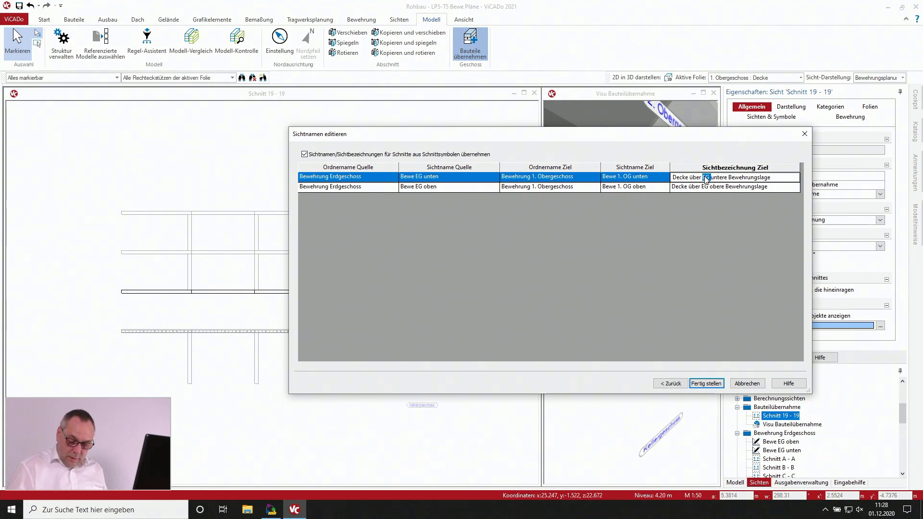
pyautogui.write('1. OG')
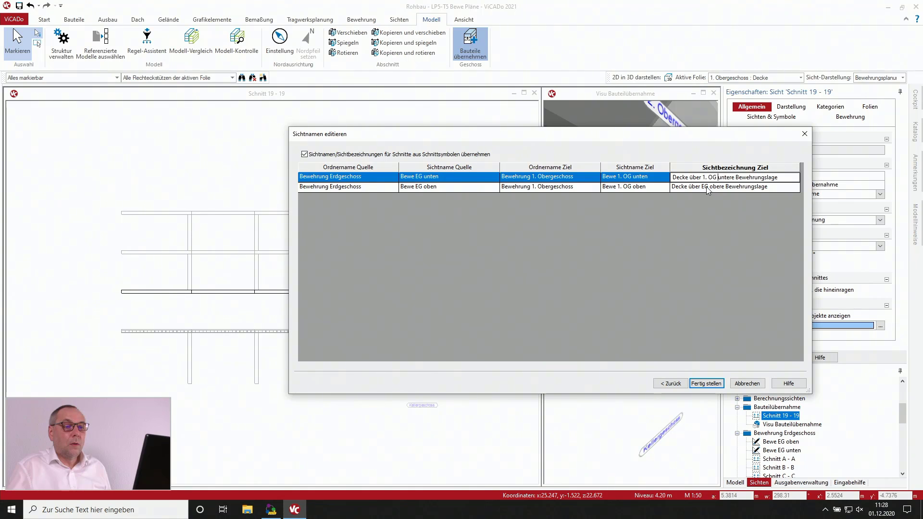
# Step: Change the upper layer's target description to Decke über 1. OG obere Bewehrungslage and finish the component transfer
pyautogui.click(707, 189)
pyautogui.doubleClick(708, 187)
pyautogui.write('1')
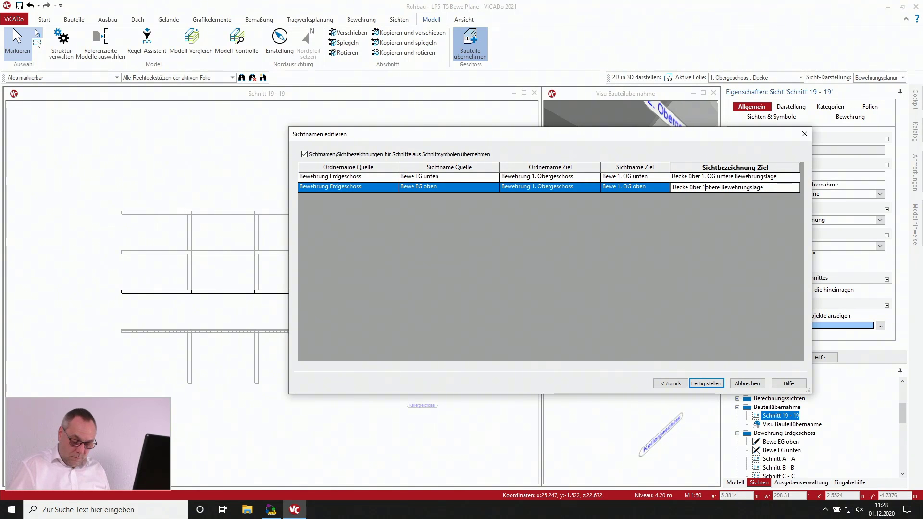
pyautogui.write('. OG')
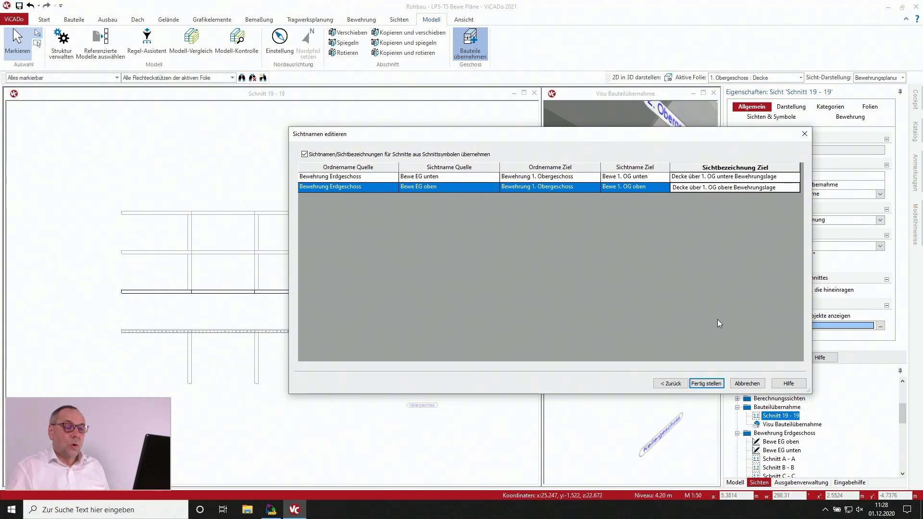
pyautogui.click(708, 384)
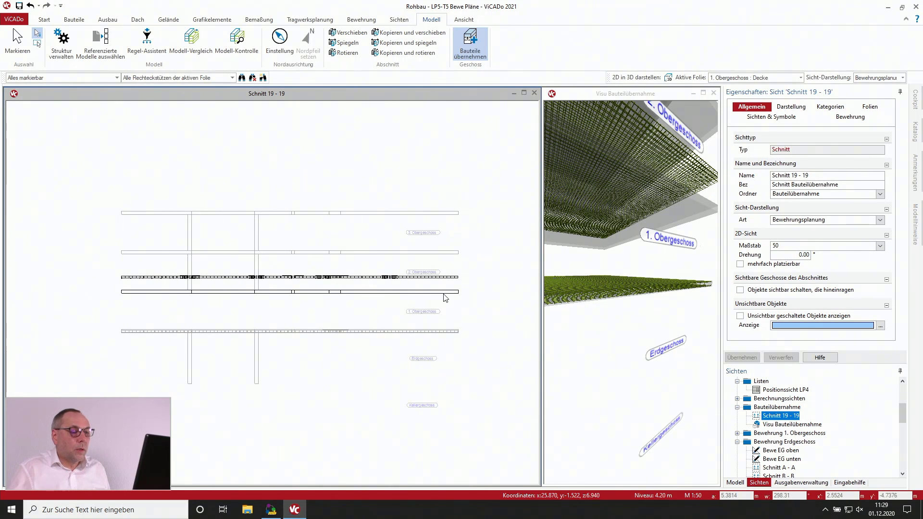
# Step: Select the transferred reinforcement above the 1. Obergeschoss slab in Schnitt 19 - 19, excluding the slab and the 2. Obergeschoss label
pyautogui.scroll(2, 446, 292)
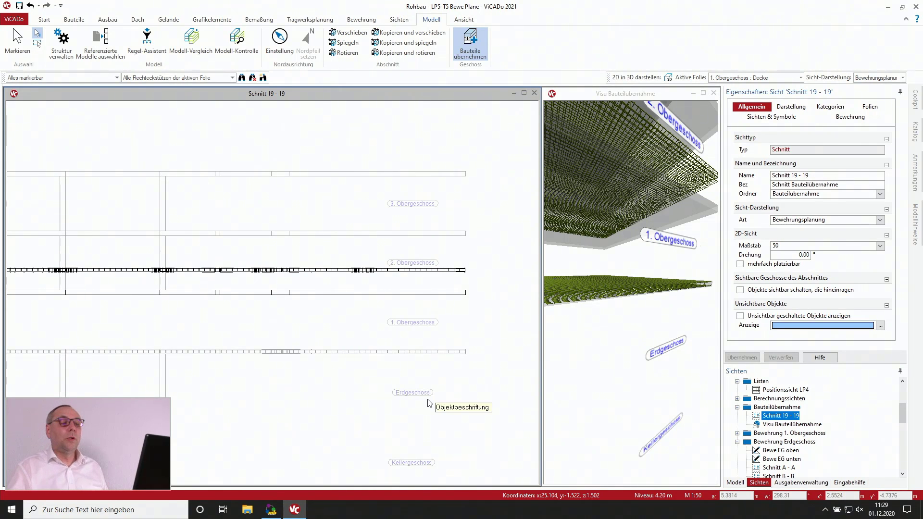
pyautogui.scroll(-2, 396, 363)
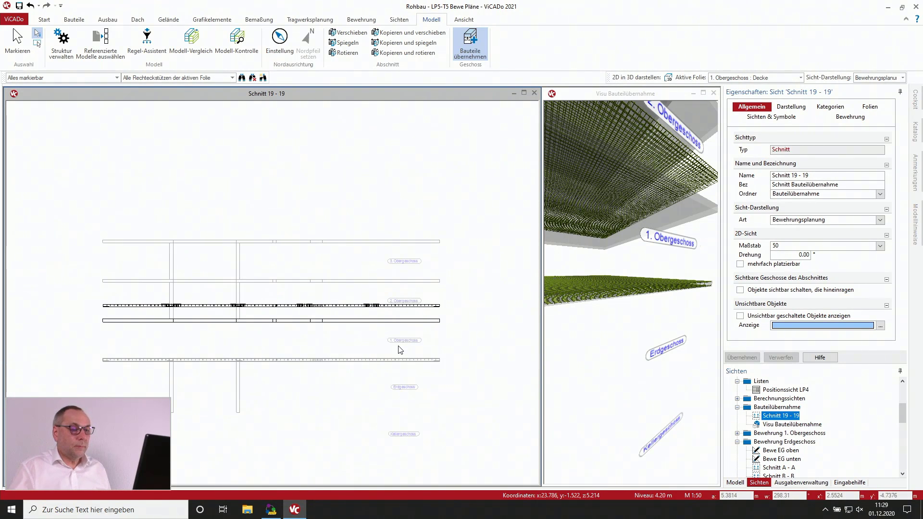
pyautogui.moveTo(93, 291); pyautogui.dragTo(462, 322)
pyautogui.scroll(5, 405, 310)
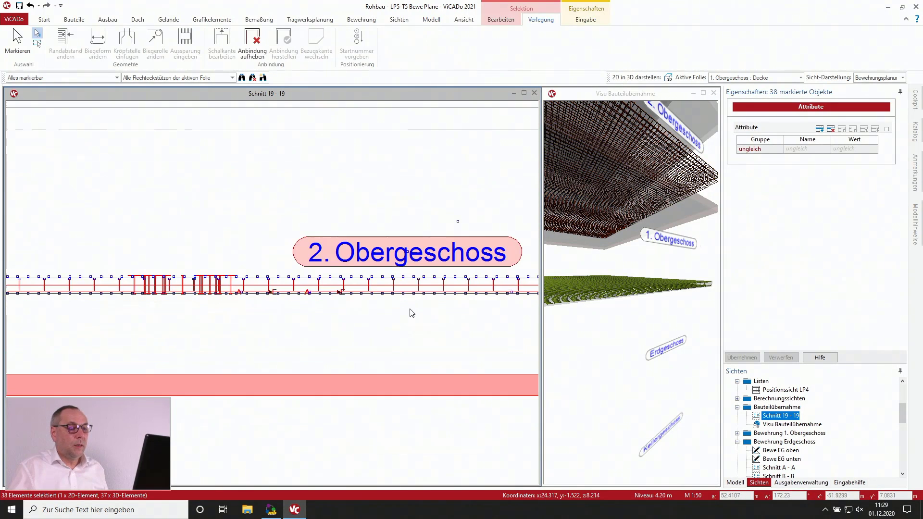
pyautogui.keyDown('ctrl'); pyautogui.click(427, 257); pyautogui.keyUp('ctrl')
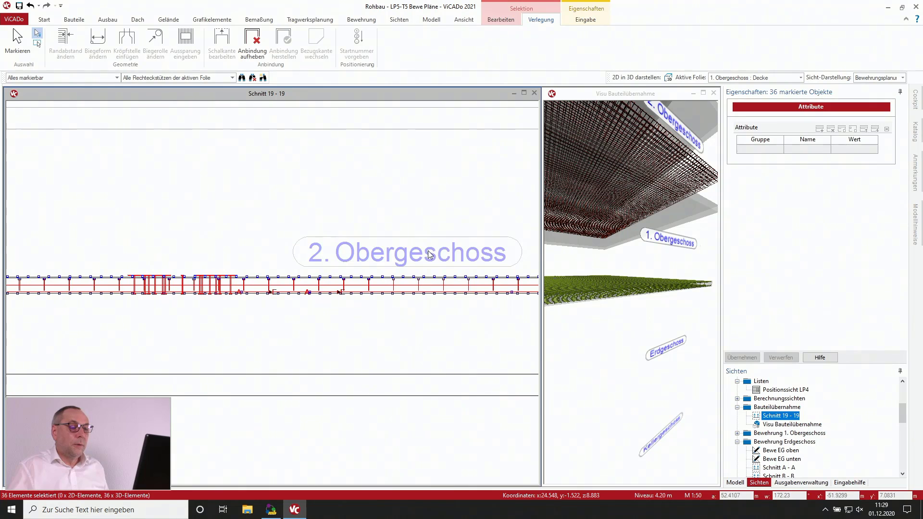
pyautogui.scroll(-3, 313, 327)
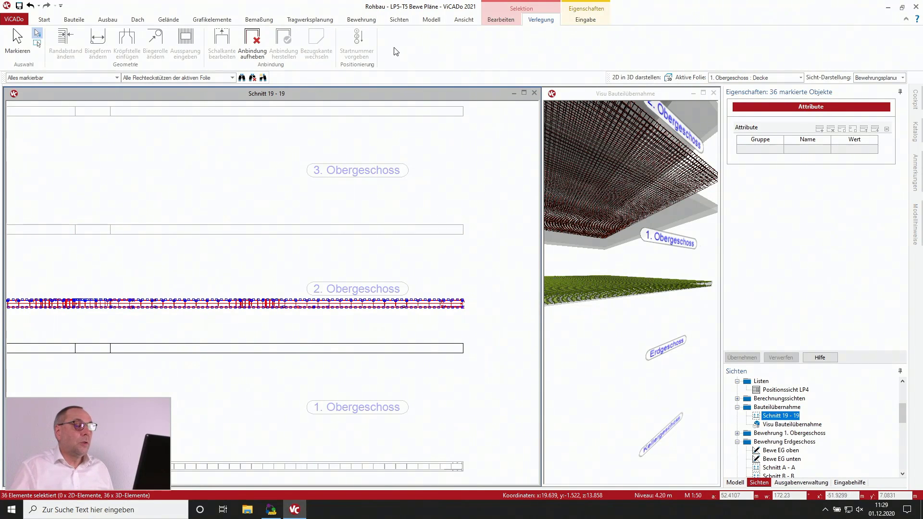
# Step: Start moving the marked reinforcement, setting the vector start at the constructed midpoint between its lower and upper outer bars
pyautogui.click(502, 20)
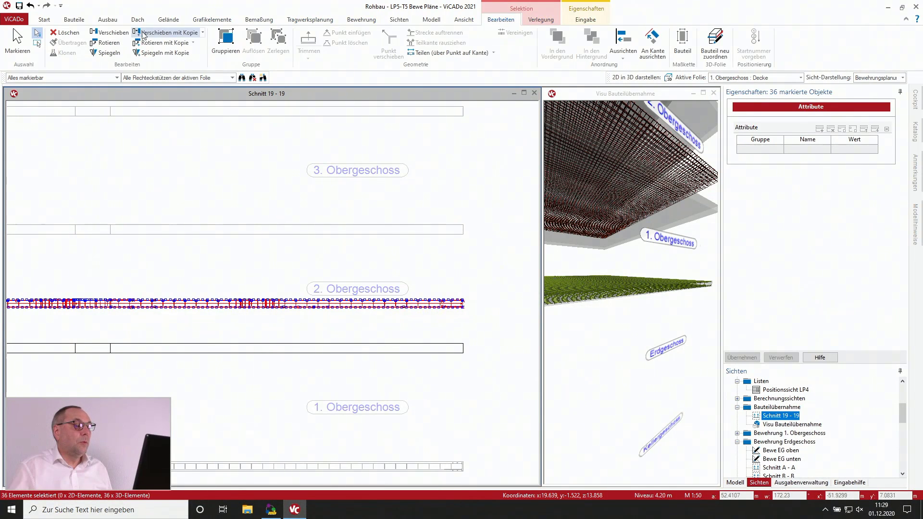
pyautogui.click(110, 32)
pyautogui.scroll(3, 153, 298)
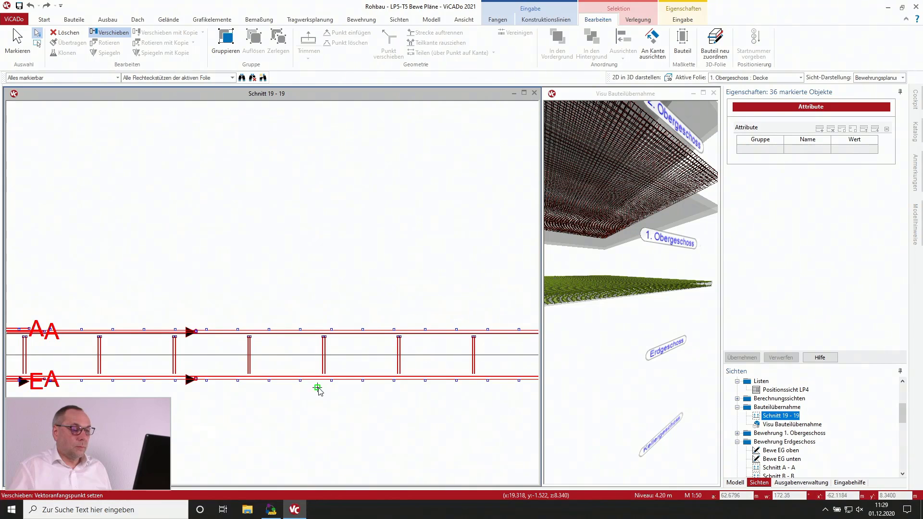
pyautogui.scroll(-3, 356, 254)
pyautogui.scroll(-2, 255, 330)
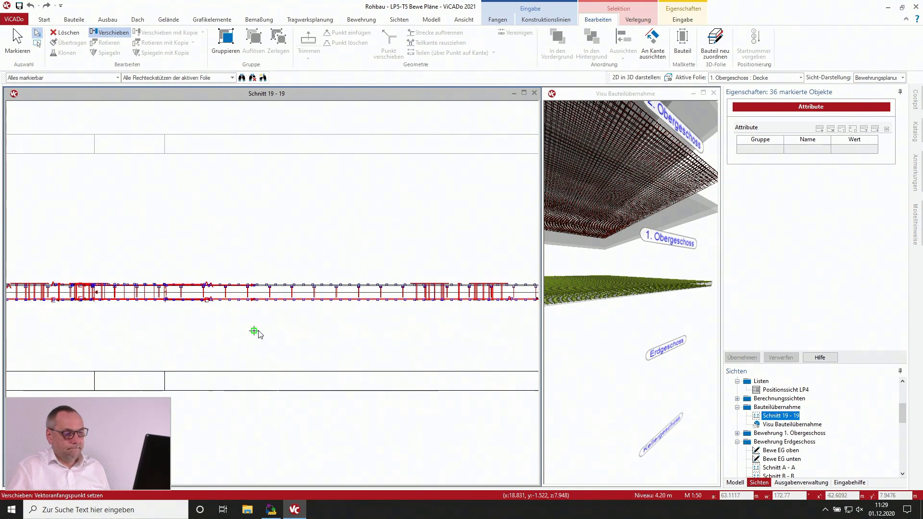
pyautogui.scroll(4, 318, 308)
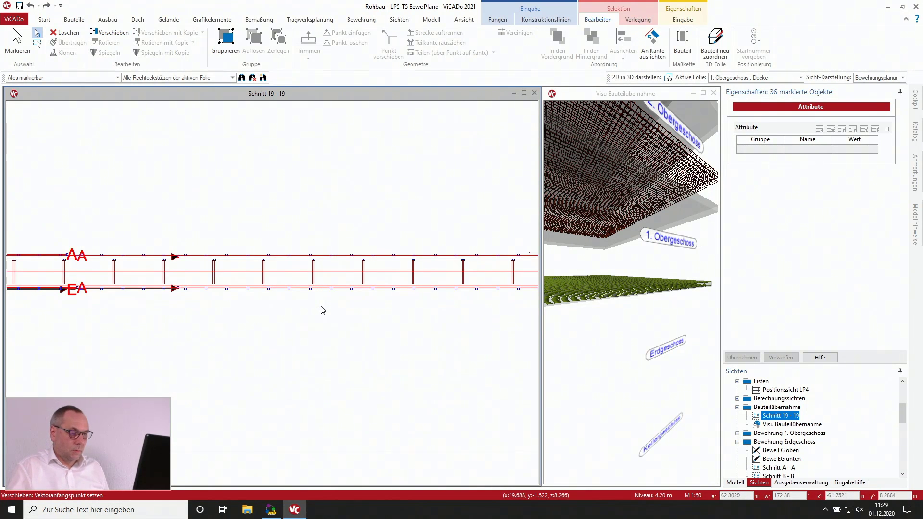
pyautogui.scroll(3, 331, 300)
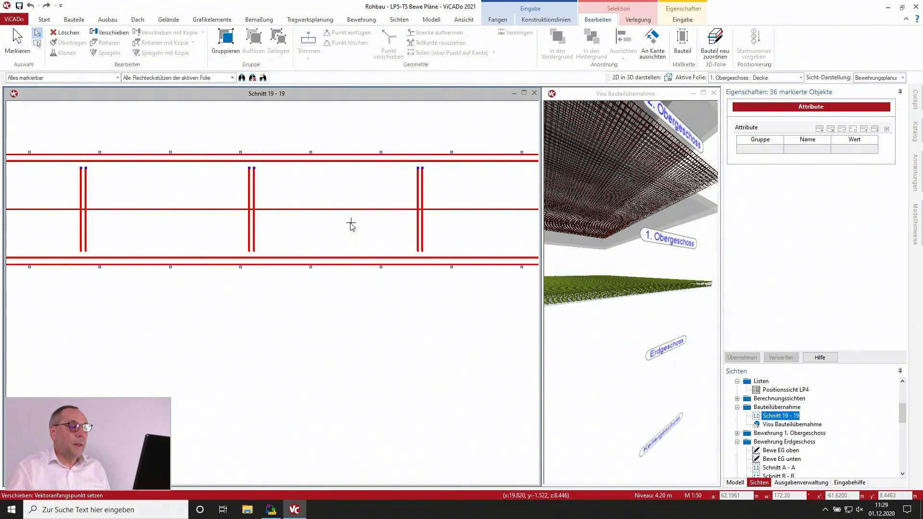
pyautogui.press('m')
pyautogui.click(344, 264)
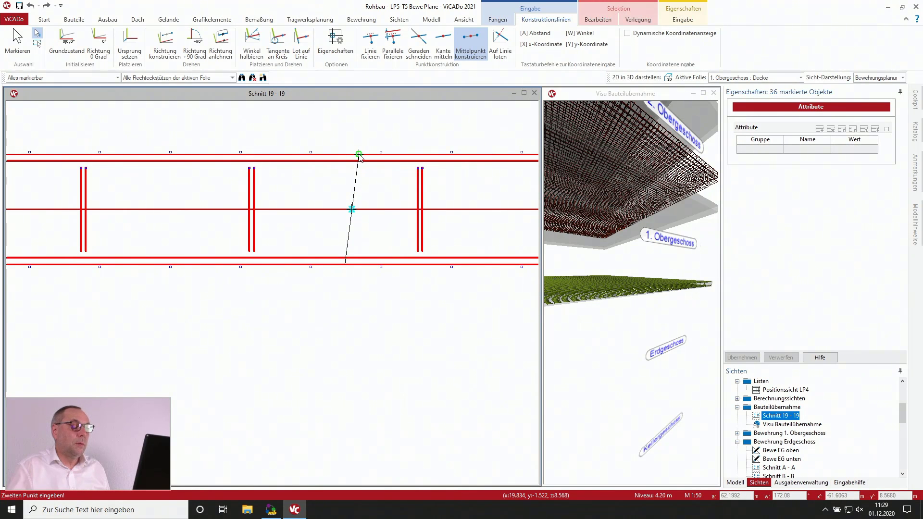
pyautogui.click(359, 155)
# Step: Set the move's end point at the constructed midpoint between the top and bottom edges of the slab over 1. Obergeschoss, then clear the selection
pyautogui.scroll(-3, 346, 228)
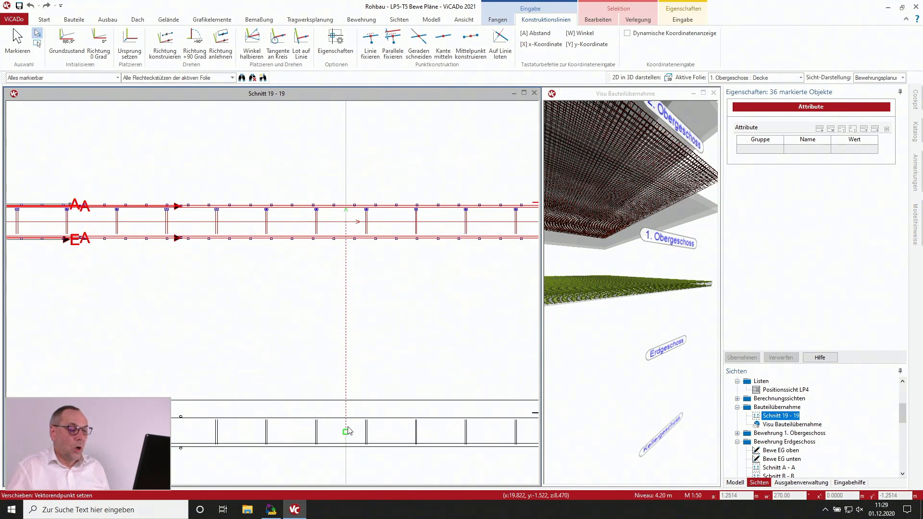
pyautogui.press('m')
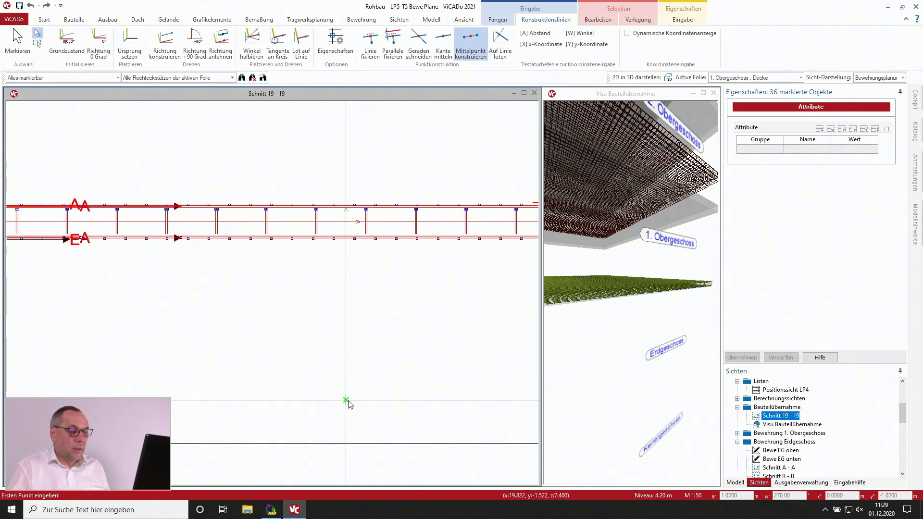
pyautogui.click(346, 400)
pyautogui.click(351, 445)
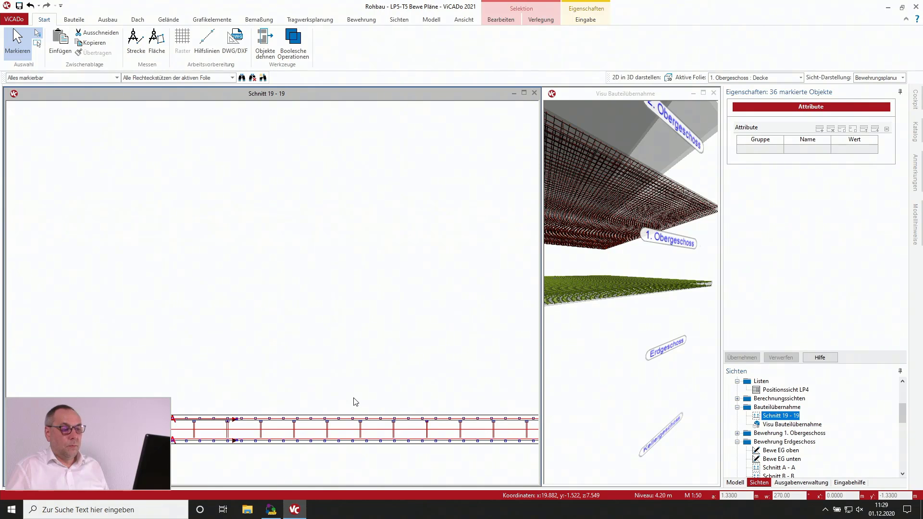
pyautogui.scroll(5, 326, 459)
pyautogui.press('Escape')
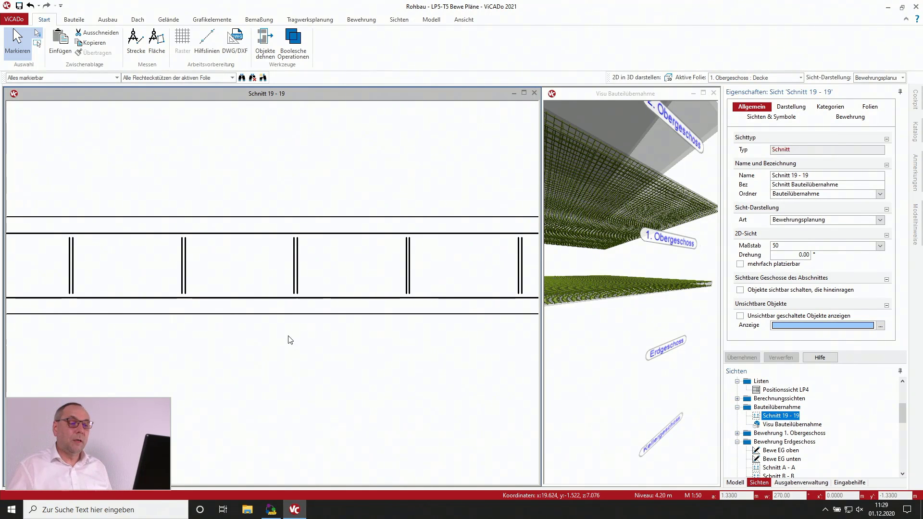
# Step: Set the edge distance of the upper slab bar in Schnitt 19 - 19 to 5.6 cm from the slab's top edge
pyautogui.click(342, 234)
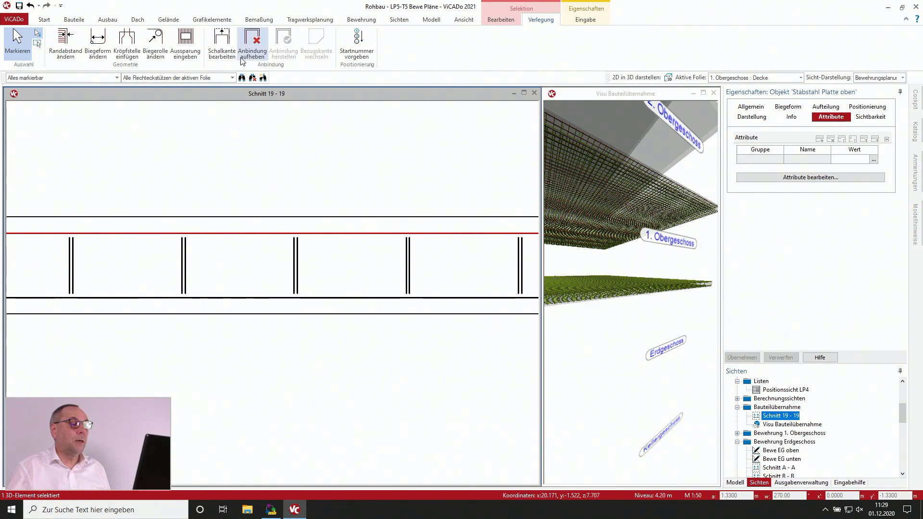
pyautogui.click(73, 57)
pyautogui.click(77, 76)
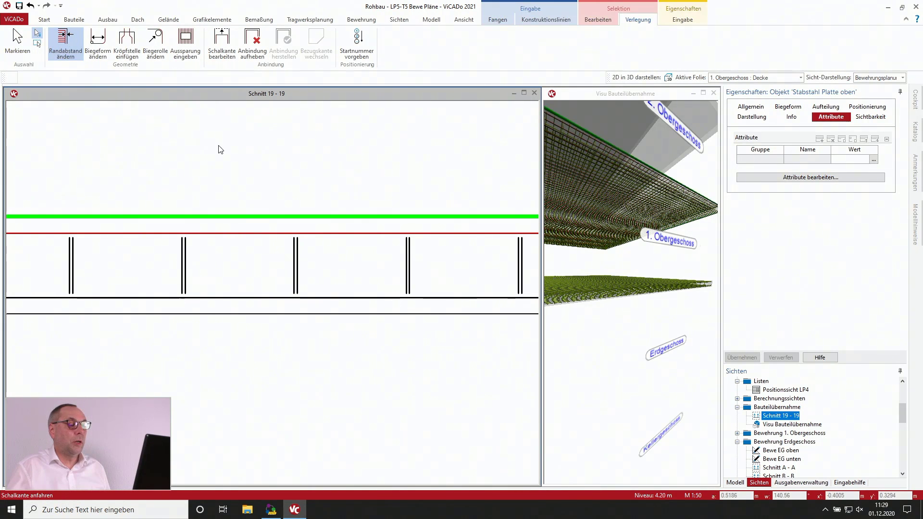
pyautogui.click(347, 219)
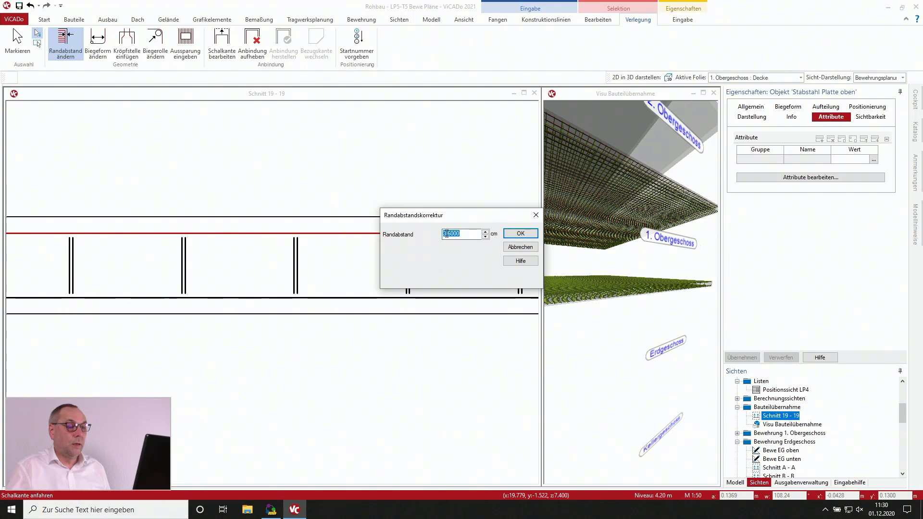
pyautogui.click(442, 234)
pyautogui.hotkey('shift', 'Right')
pyautogui.write('5')
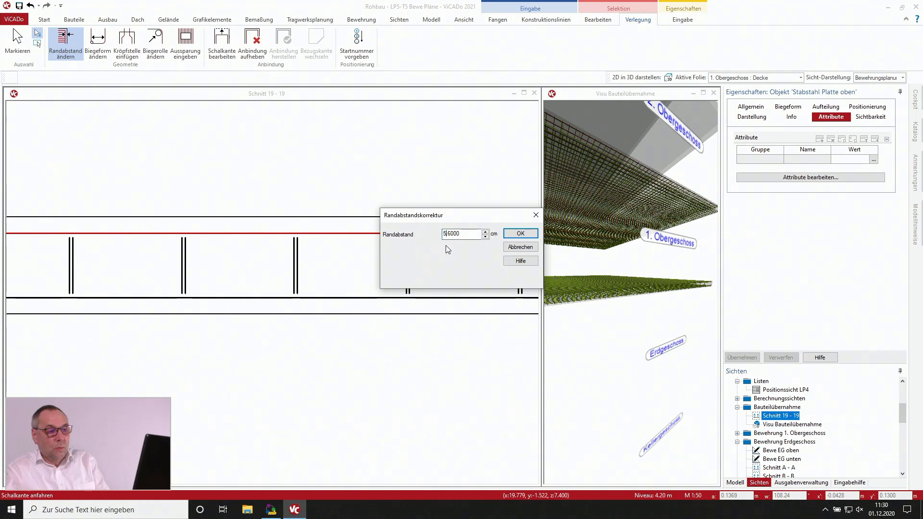
pyautogui.click(521, 235)
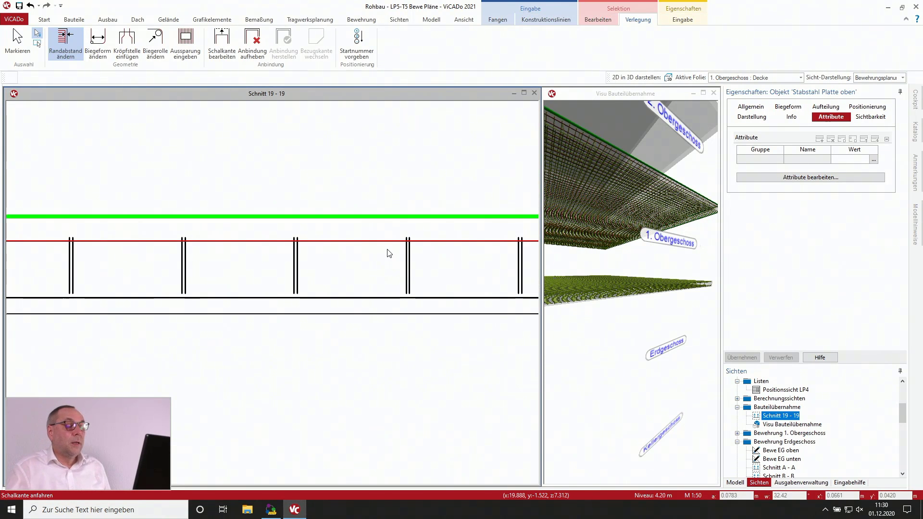
# Step: Set the upper slab bar's edge distance from the slab's top edge to 3.6 cm and deselect the bar
pyautogui.click(338, 217)
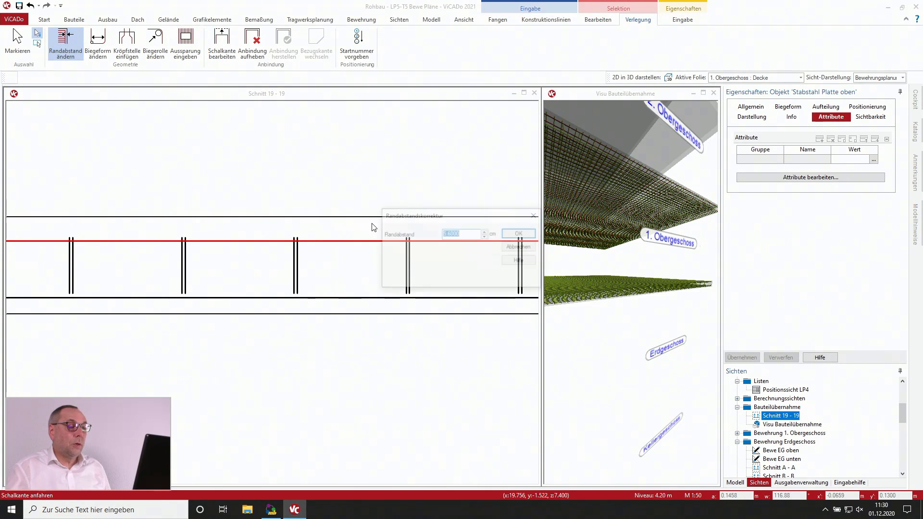
pyautogui.moveTo(446, 233); pyautogui.dragTo(431, 234)
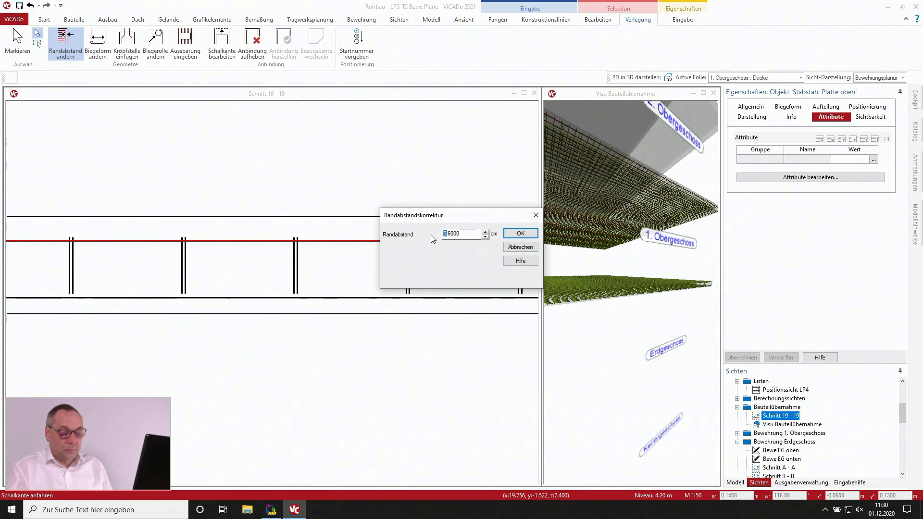
pyautogui.write('3')
pyautogui.click(520, 234)
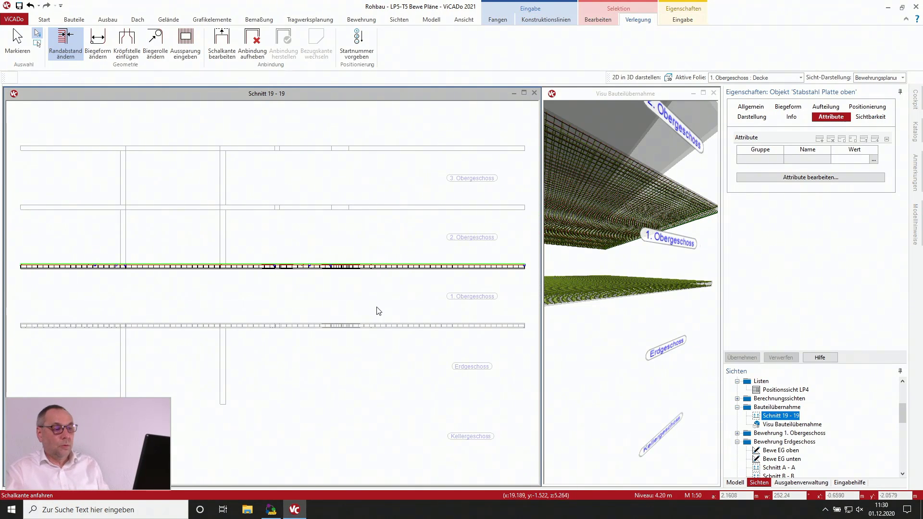
pyautogui.press('Escape')
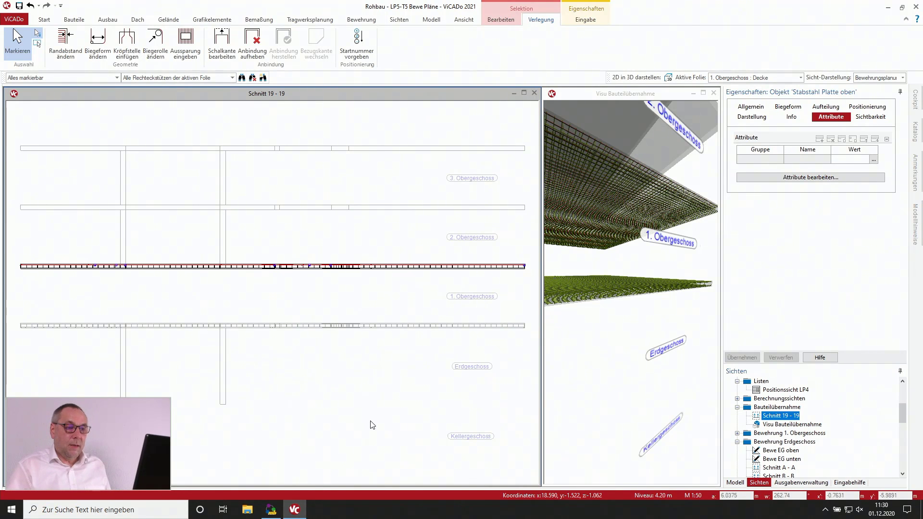
pyautogui.click(429, 424)
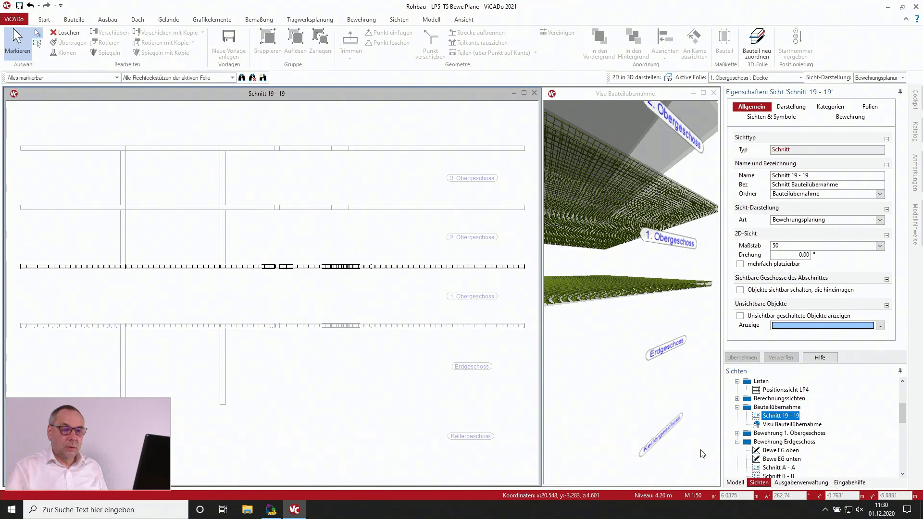
# Step: Open all views in the folder Bewehrung 1. Obergeschoss and examine the reinforcement labels in the view Bewe 1. OG unten
pyautogui.click(787, 435)
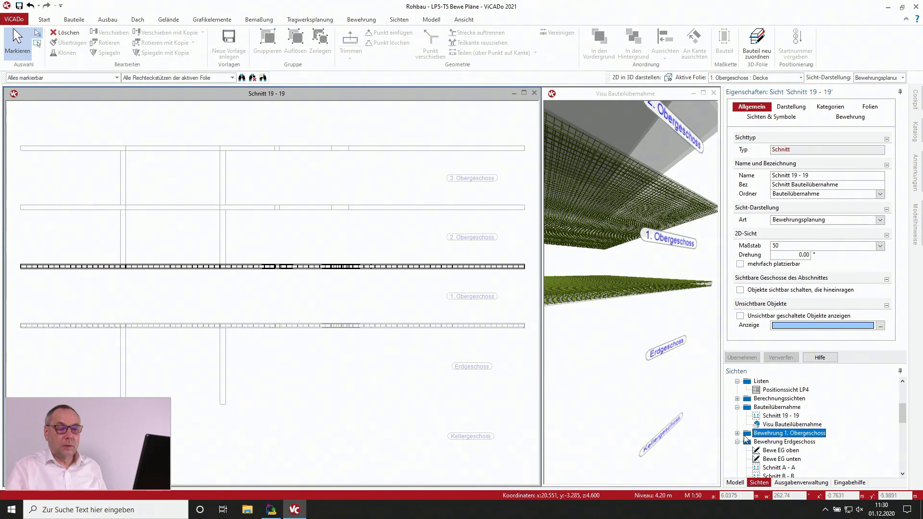
pyautogui.doubleClick(746, 435)
pyautogui.rightClick(769, 437)
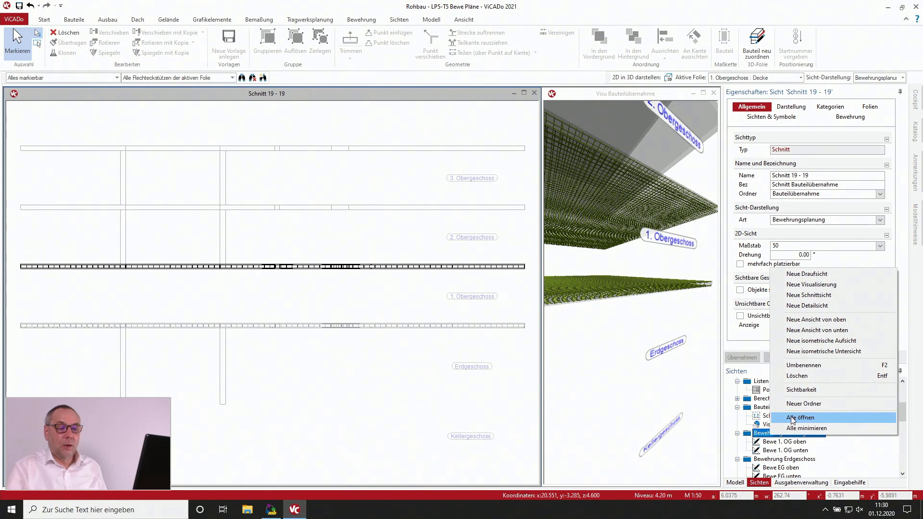
pyautogui.click(792, 419)
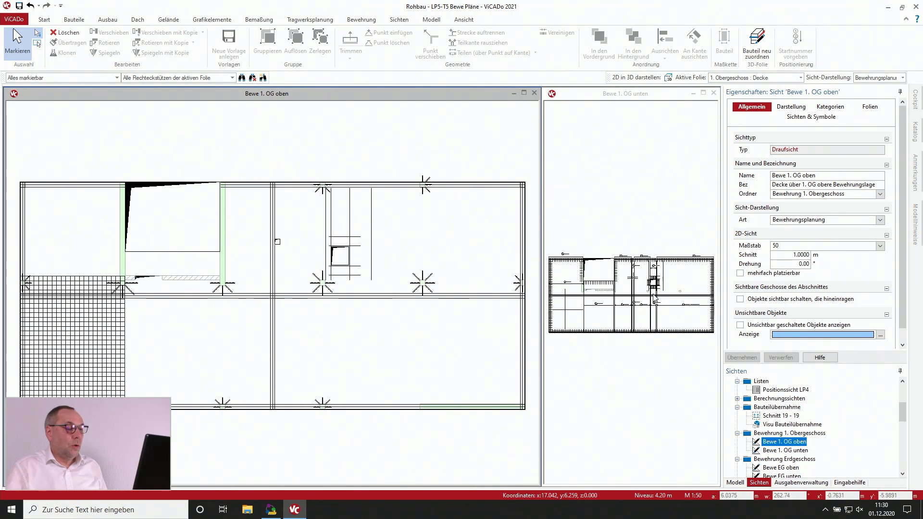
pyautogui.scroll(3, 655, 298)
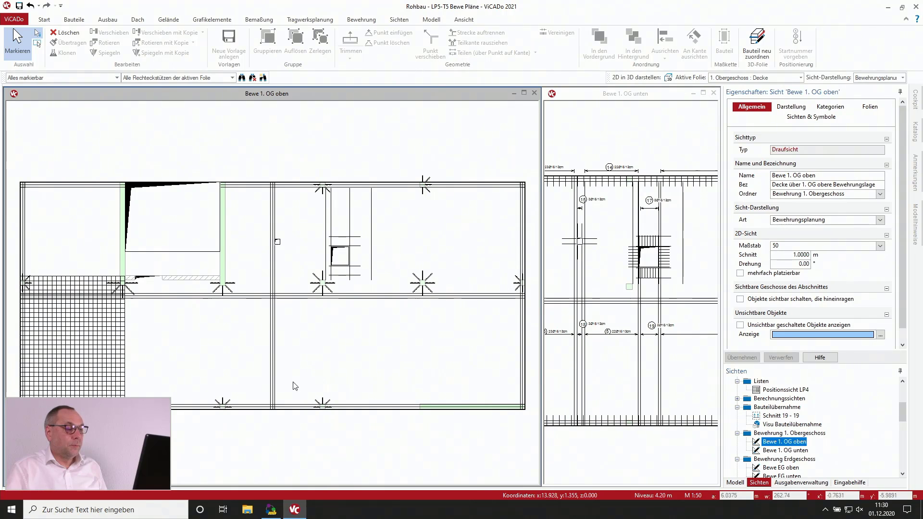
pyautogui.click(703, 106)
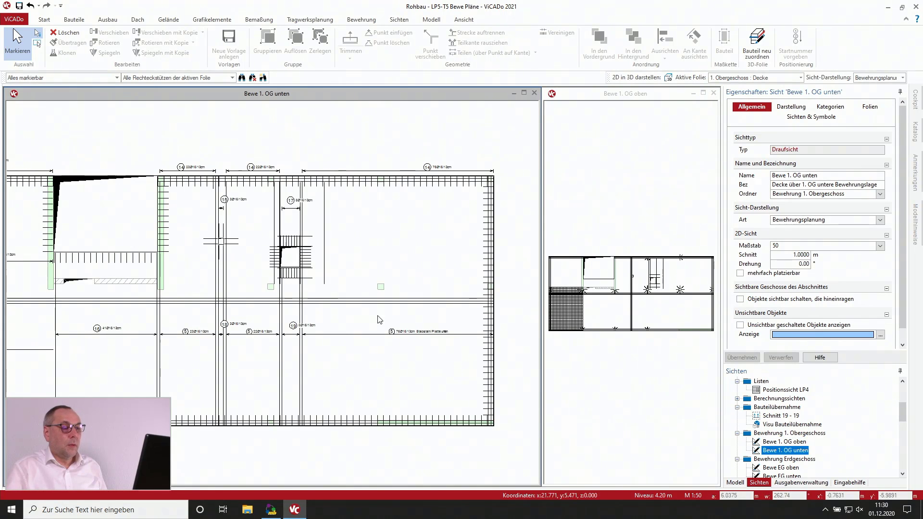
pyautogui.scroll(3, 195, 336)
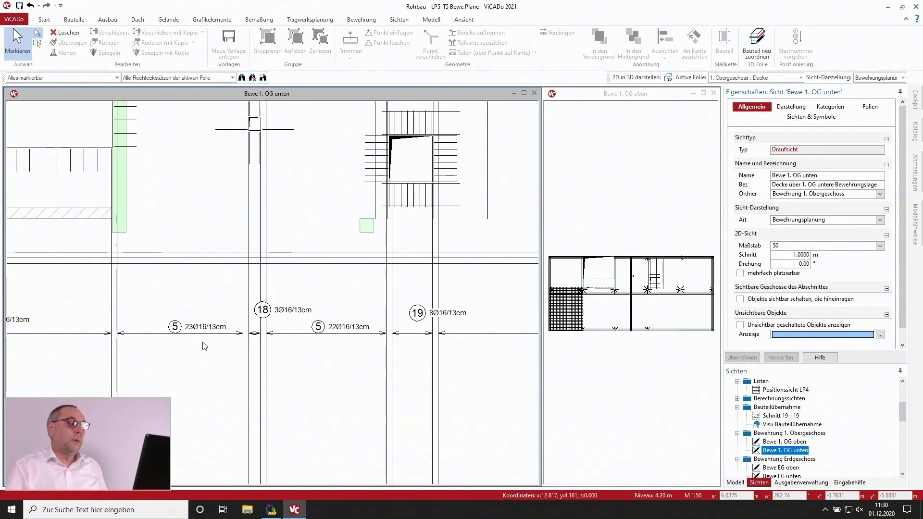
pyautogui.scroll(-4, 207, 346)
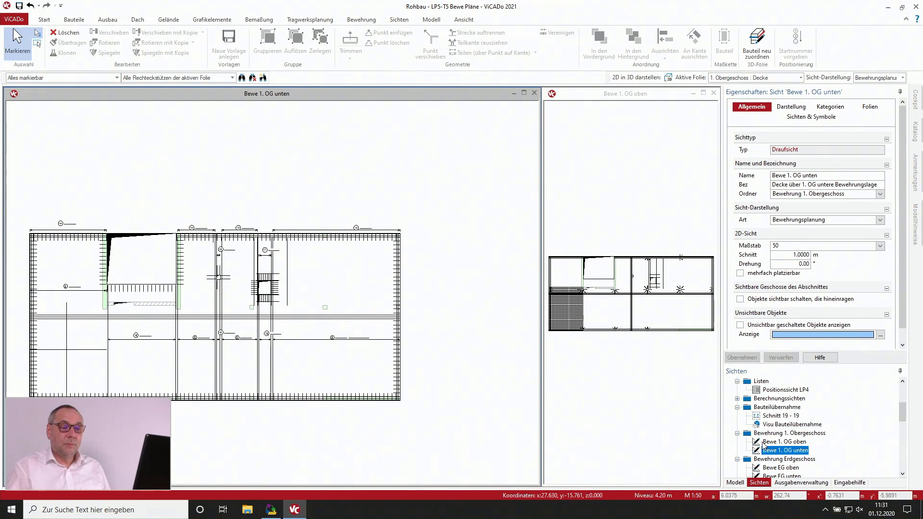
# Step: Open the plan Bewehrungsplan EG Decke alongside the two 1. OG reinforcement views and activate Bewe 1. OG unten
pyautogui.scroll(-3, 779, 426)
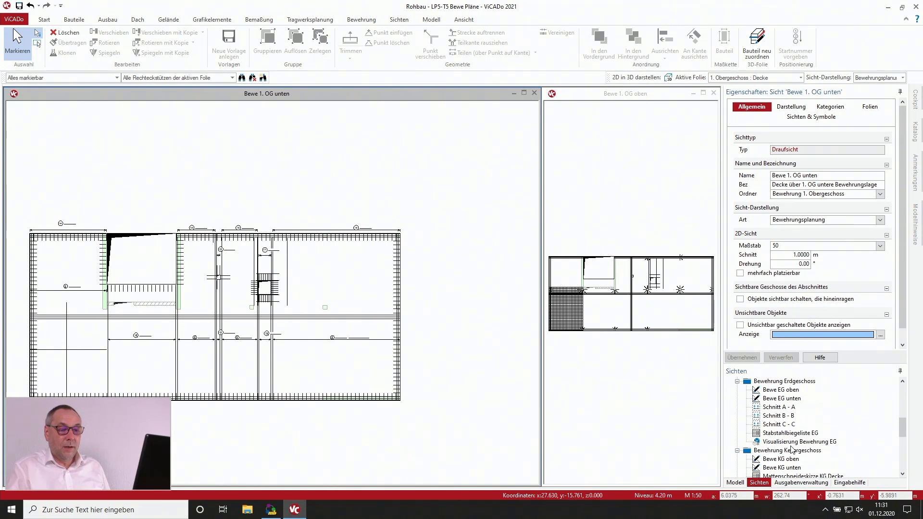
pyautogui.scroll(5, 792, 449)
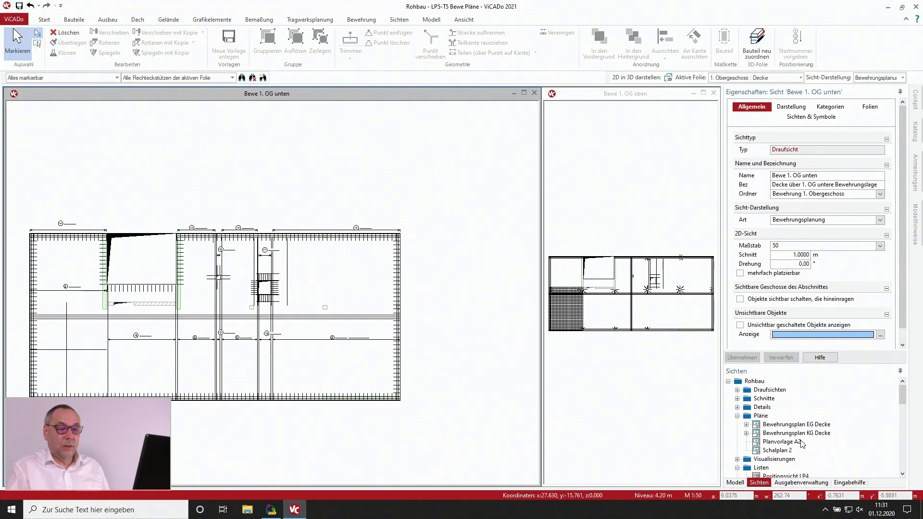
pyautogui.doubleClick(794, 425)
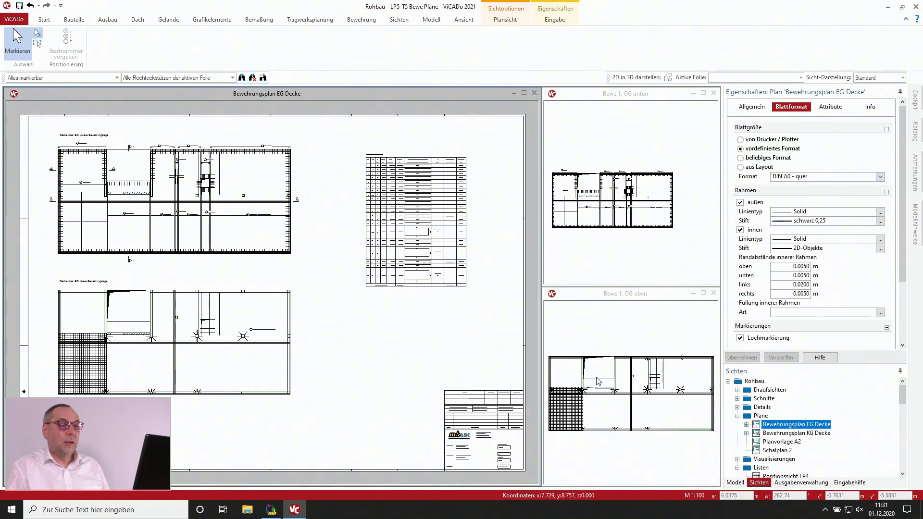
pyautogui.click(639, 277)
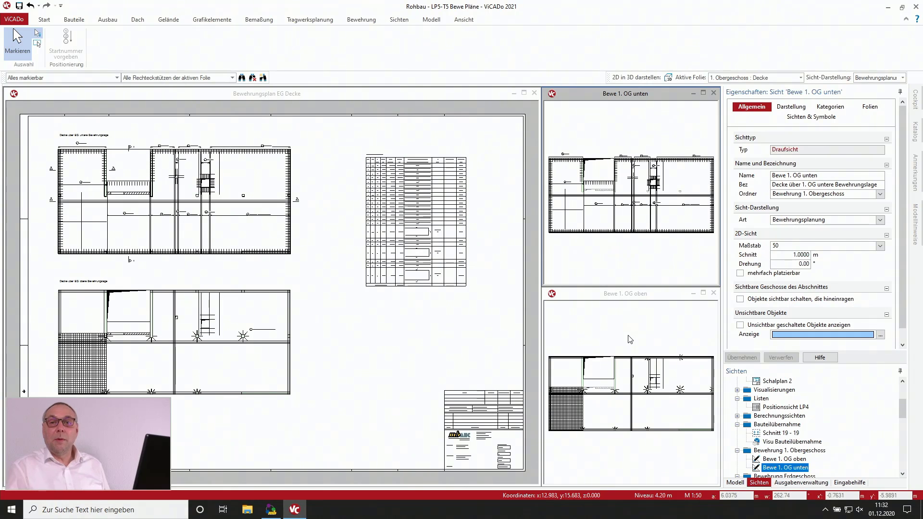
# Step: Start duplicating the plan Bewehrungsplan EG Decke and name the copy "Bewehrungsplan 1. OG Decke"
pyautogui.click(339, 128)
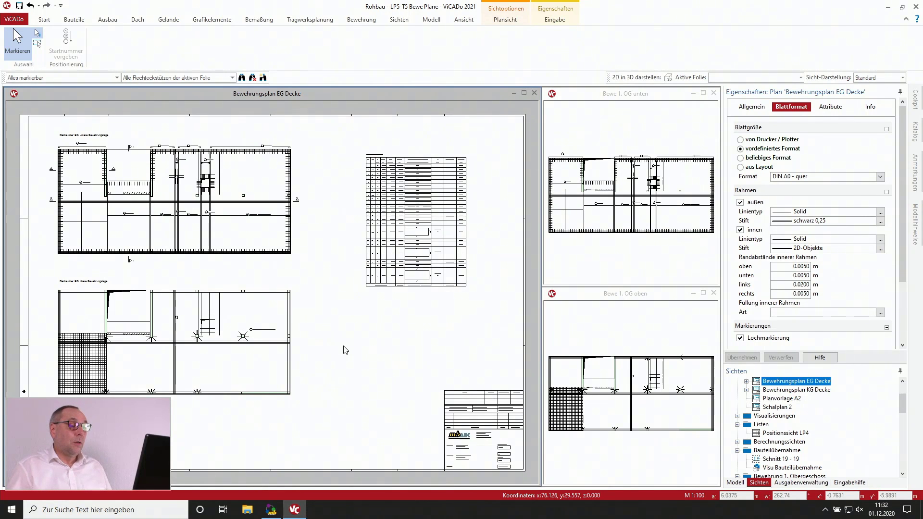
pyautogui.click(405, 20)
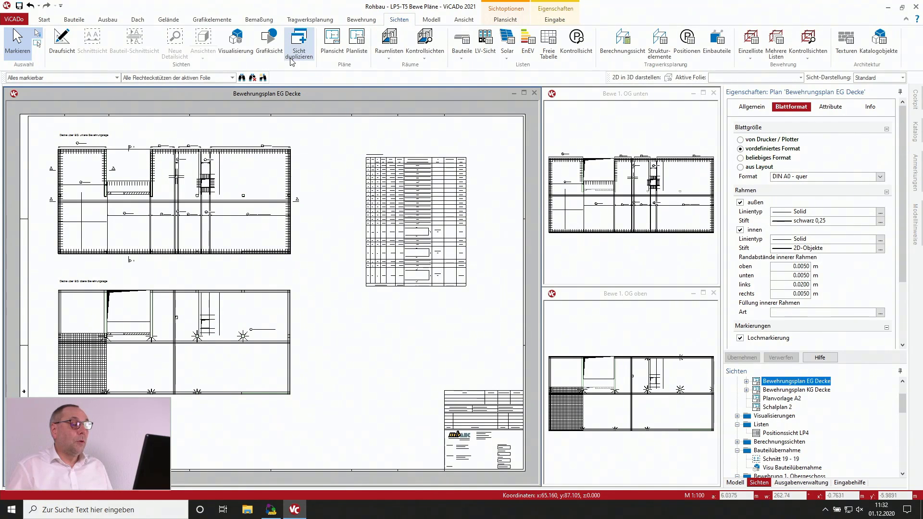
pyautogui.click(296, 53)
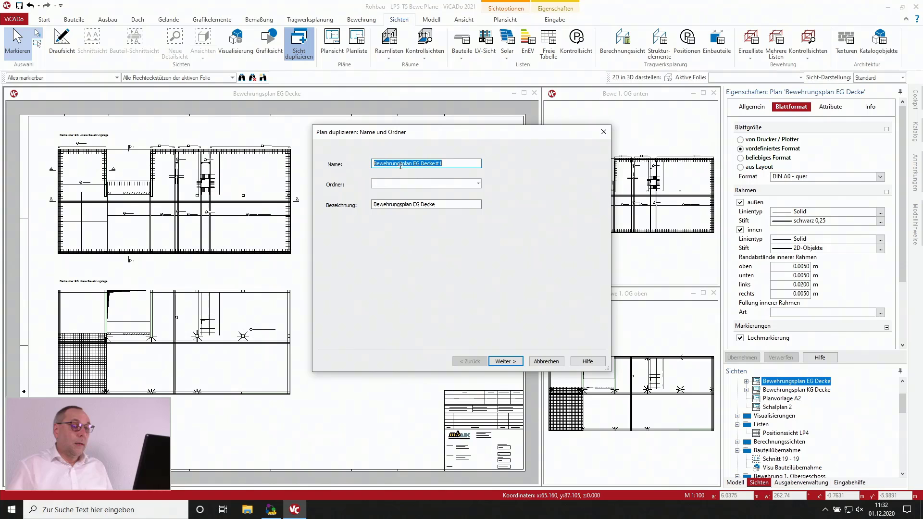
pyautogui.click(443, 165)
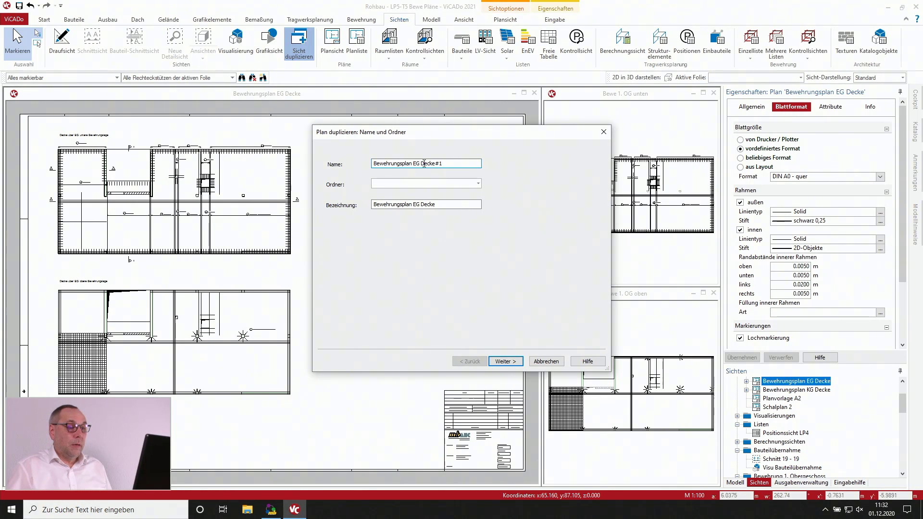
pyautogui.moveTo(414, 164); pyautogui.dragTo(470, 169)
pyautogui.write('1. ')
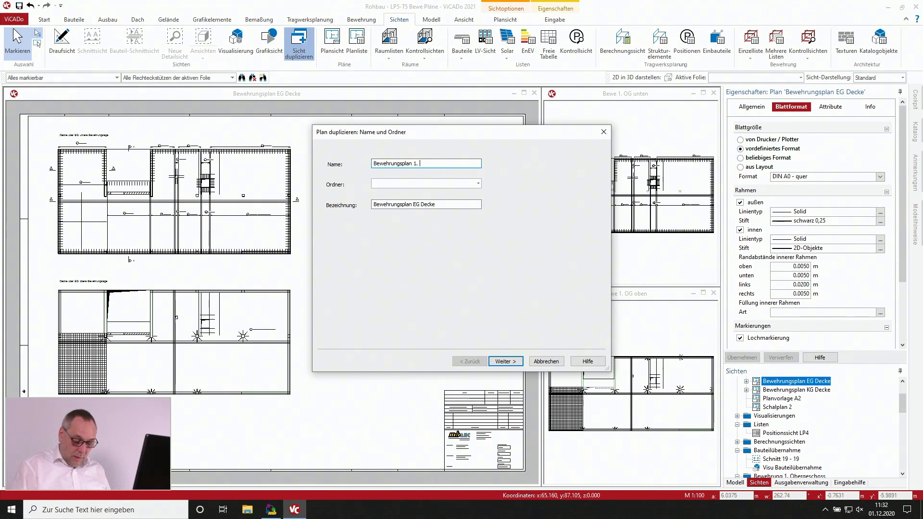
pyautogui.write('OG ')
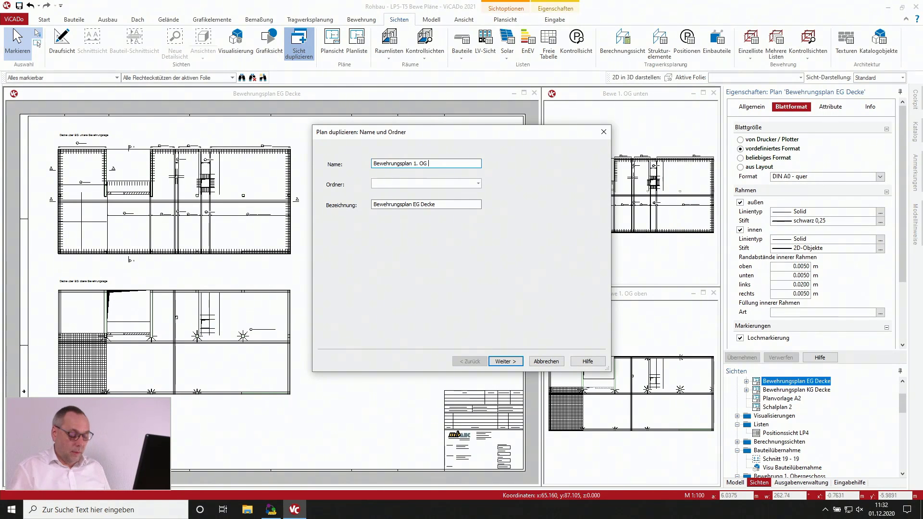
pyautogui.write('Decke')
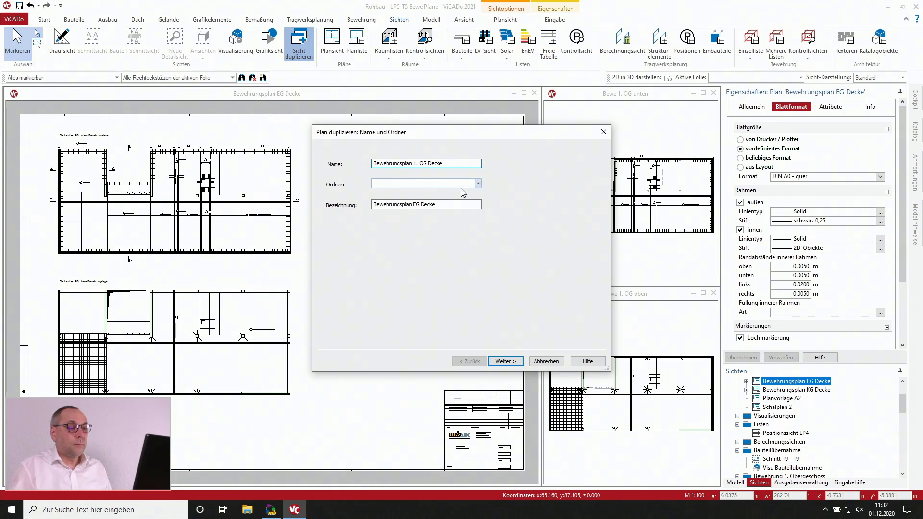
# Step: Reuse the name "Bewehrungsplan 1. OG Decke" as the plan copy's Bezeichnung and proceed to the view assignment
pyautogui.moveTo(454, 164); pyautogui.dragTo(273, 140)
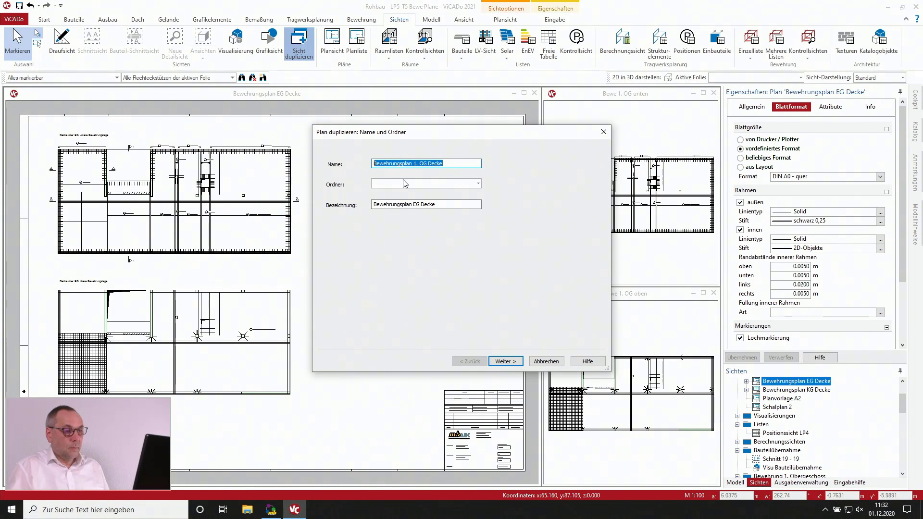
pyautogui.hotkey('ctrl', 'c')
pyautogui.moveTo(452, 204); pyautogui.dragTo(318, 200)
pyautogui.hotkey('ctrl', 'v')
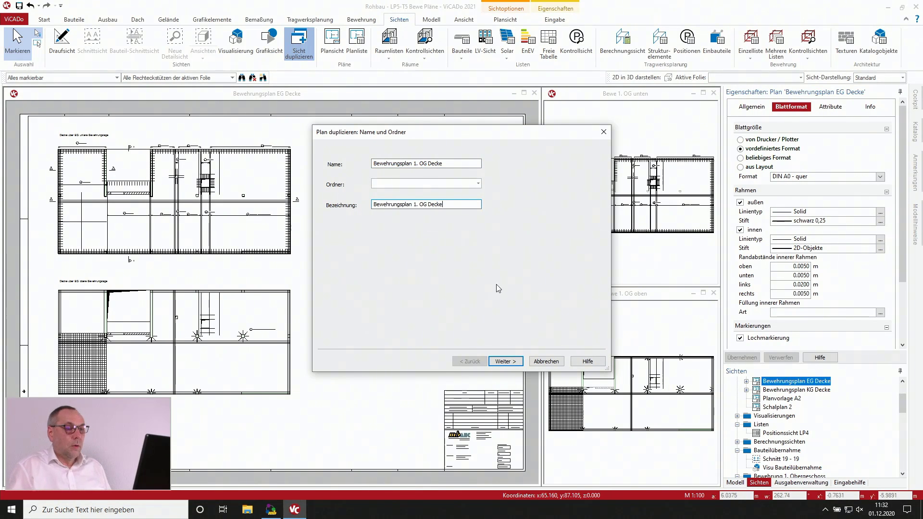
pyautogui.click(506, 363)
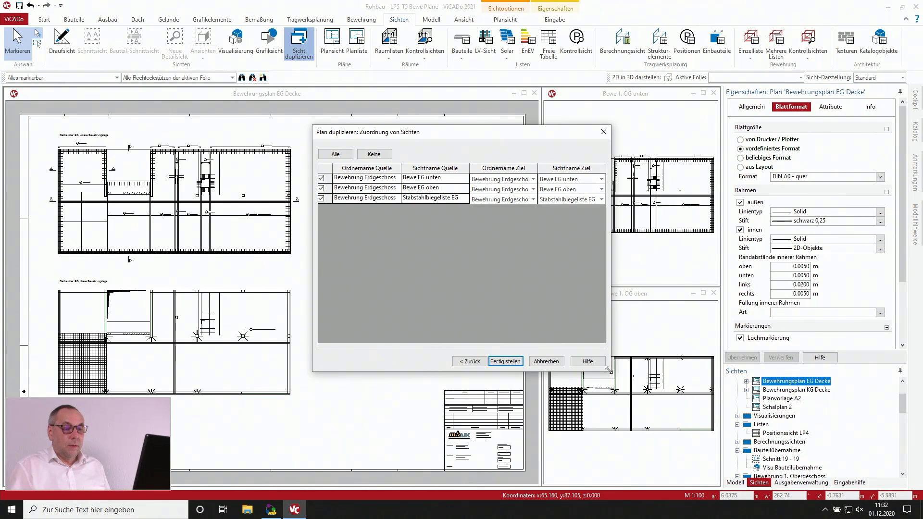
# Step: Assign the source view Bewe EG unten to the target view Bewe 1. OG unten in the folder Bewehrung 1. Obergeschoss
pyautogui.moveTo(485, 189); pyautogui.dragTo(498, 157)
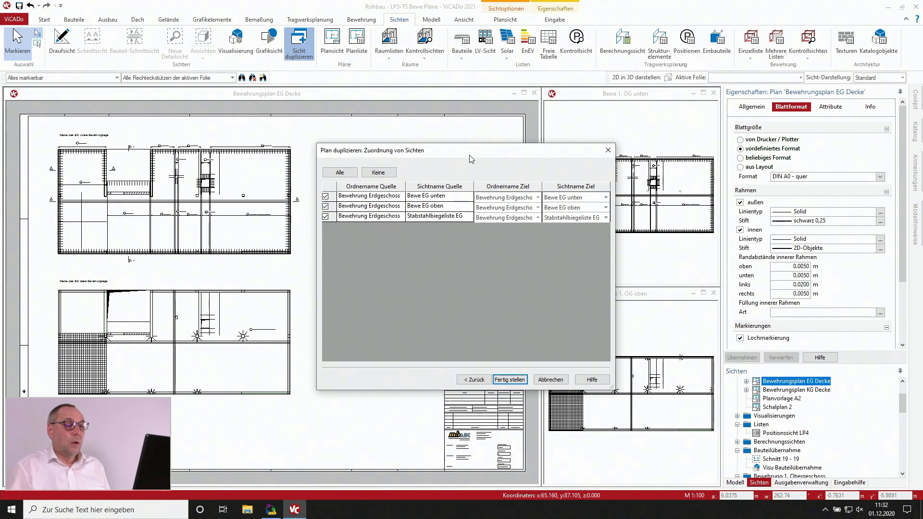
pyautogui.moveTo(468, 158); pyautogui.dragTo(347, 149)
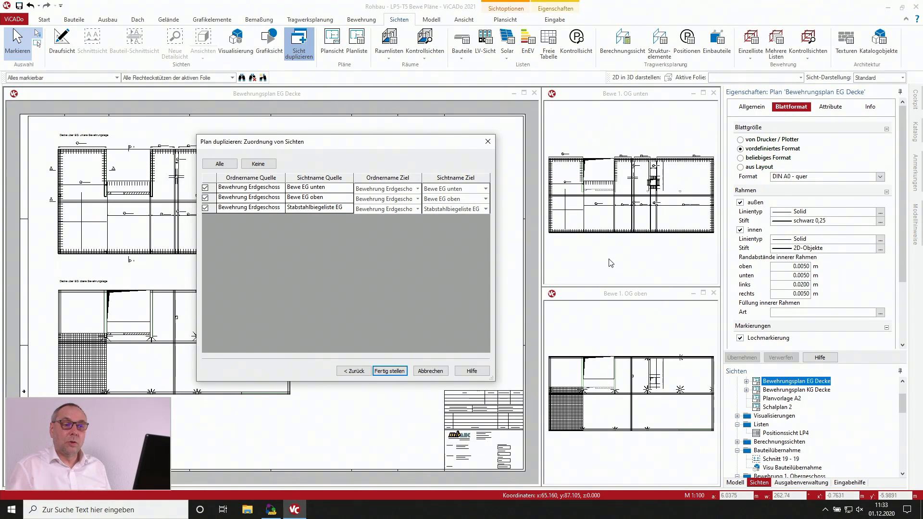
pyautogui.click(418, 189)
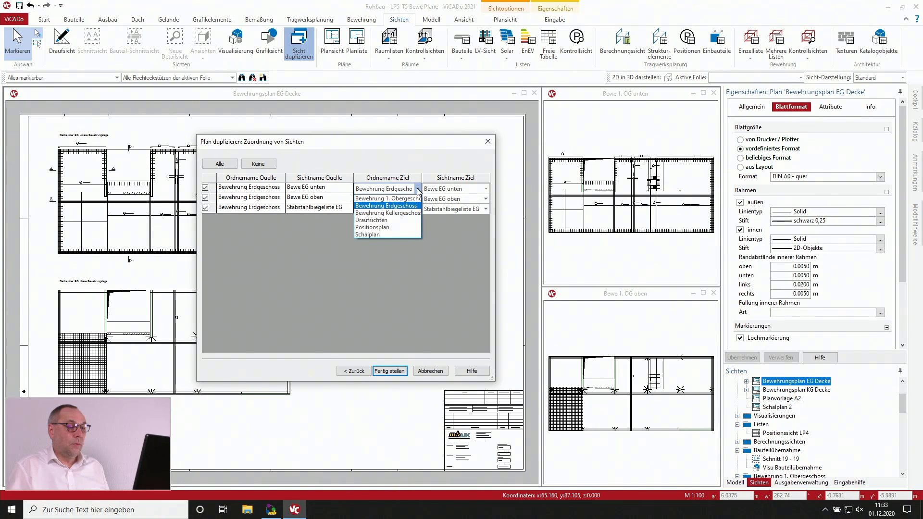
pyautogui.click(387, 198)
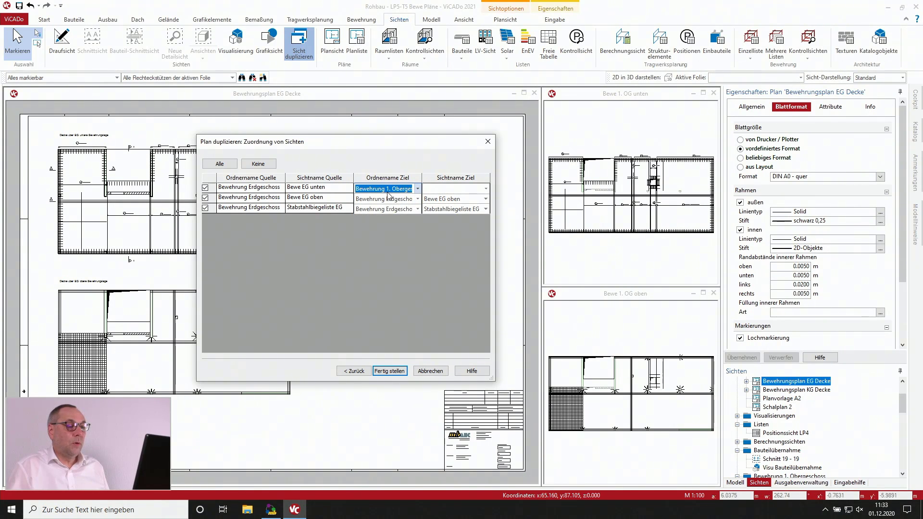
pyautogui.click(486, 190)
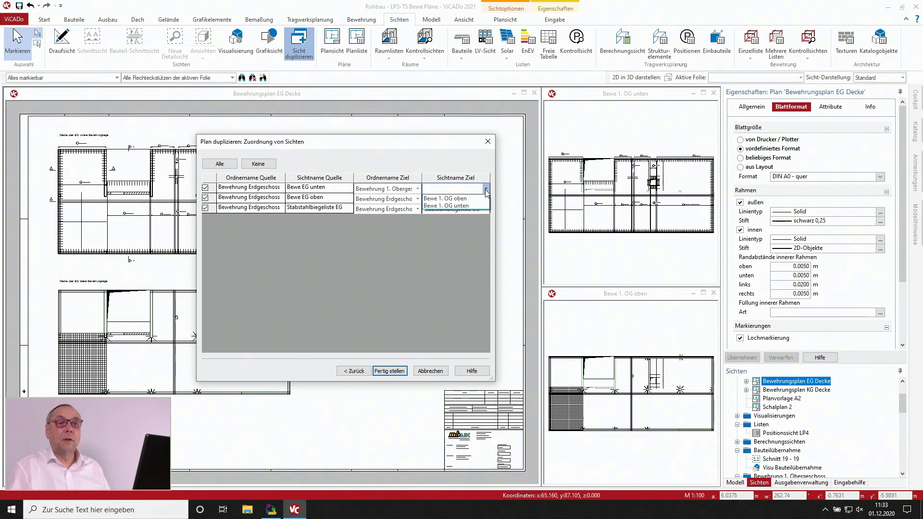
pyautogui.click(440, 207)
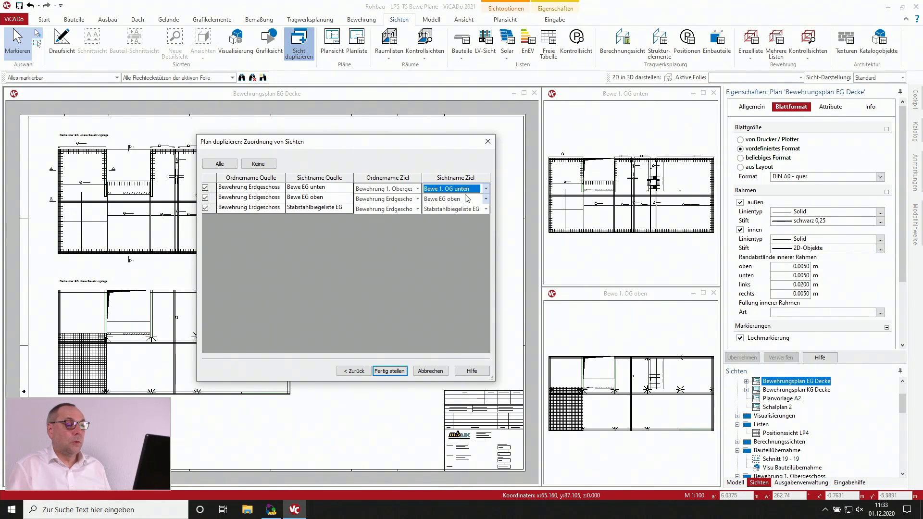
# Step: Keep Bewe EG oben and Stabstahlbiegeliste EG as the targets of the other two views and complete the plan duplication
pyautogui.click(486, 202)
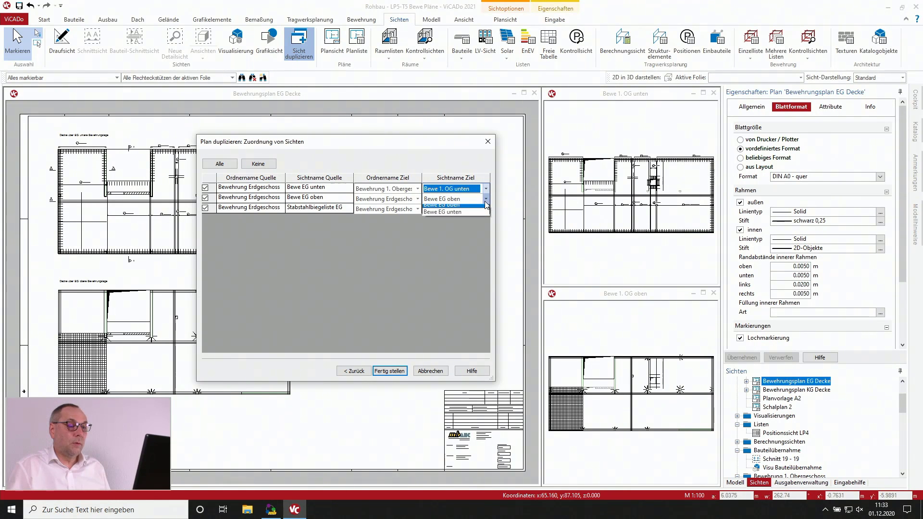
pyautogui.click(465, 210)
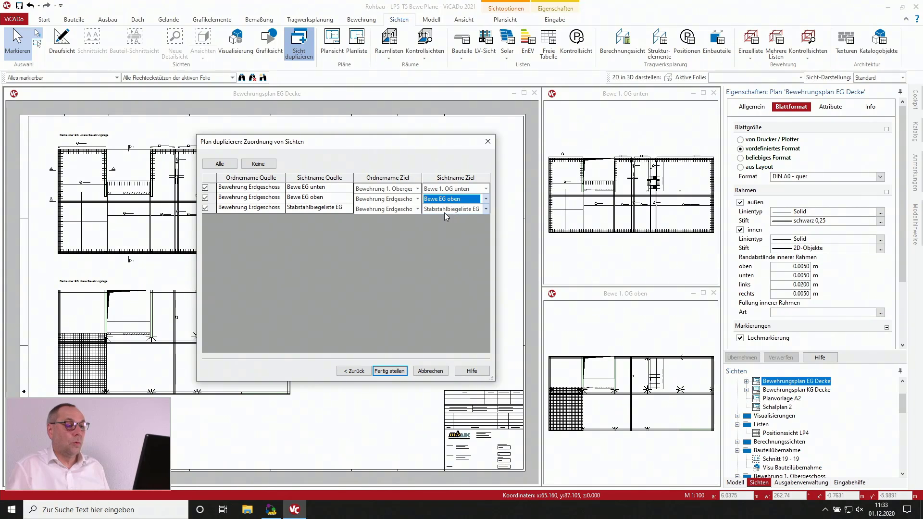
pyautogui.click(483, 211)
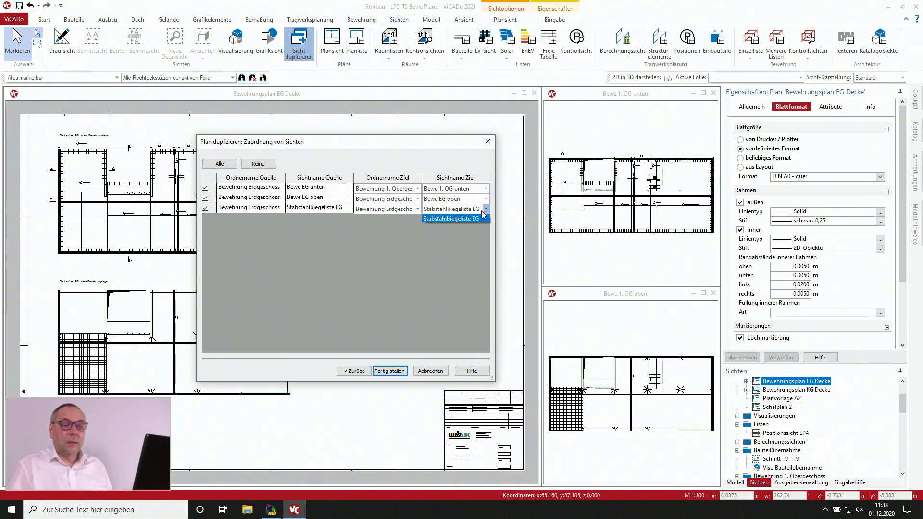
pyautogui.click(481, 218)
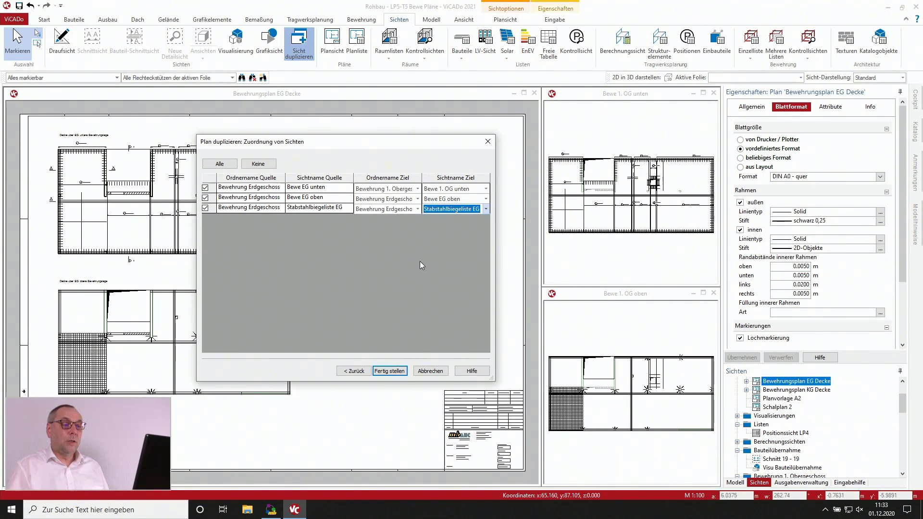
pyautogui.click(390, 370)
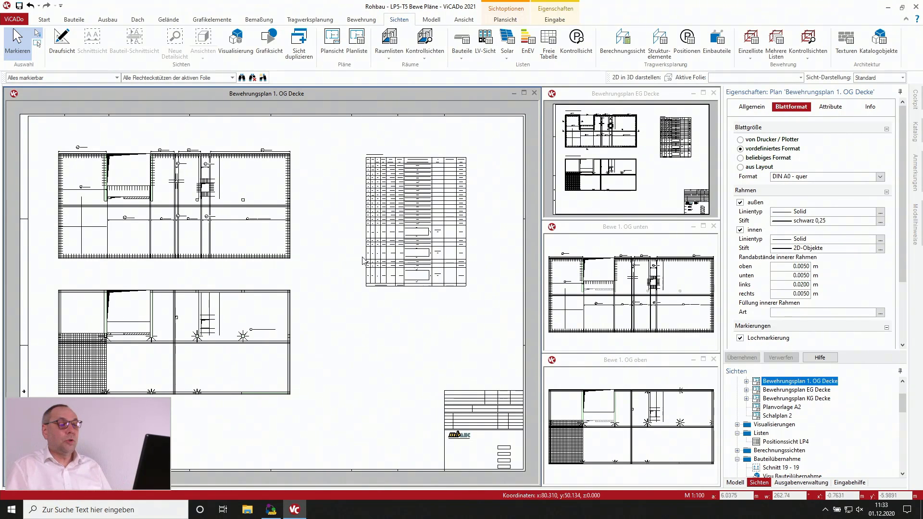
# Step: Examine the duplicated plan's lower reinforcement view, view titles and bar bending schedule
pyautogui.scroll(3, 76, 167)
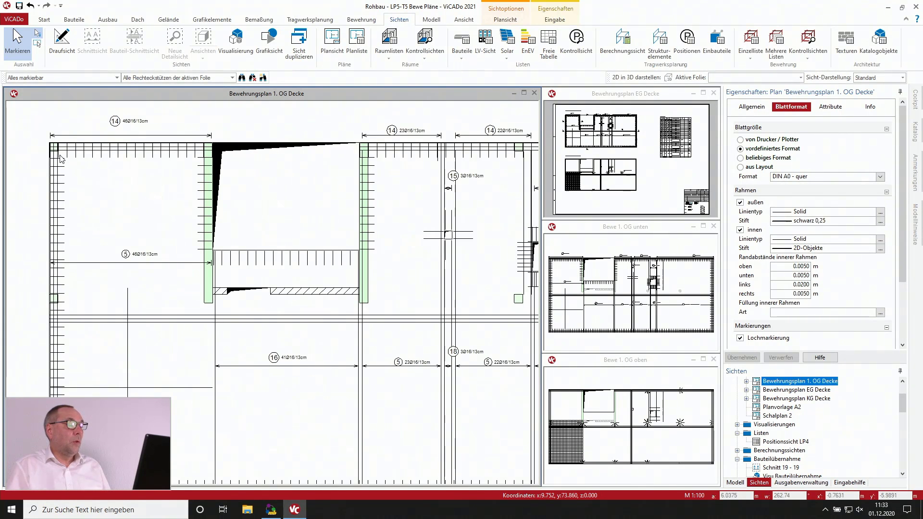
pyautogui.scroll(-1, 64, 139)
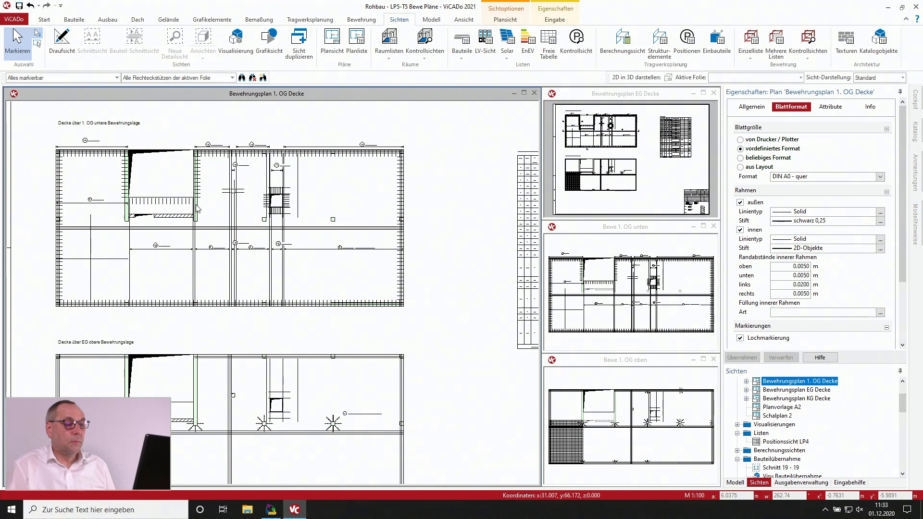
pyautogui.scroll(-2, 197, 208)
pyautogui.scroll(3, 437, 220)
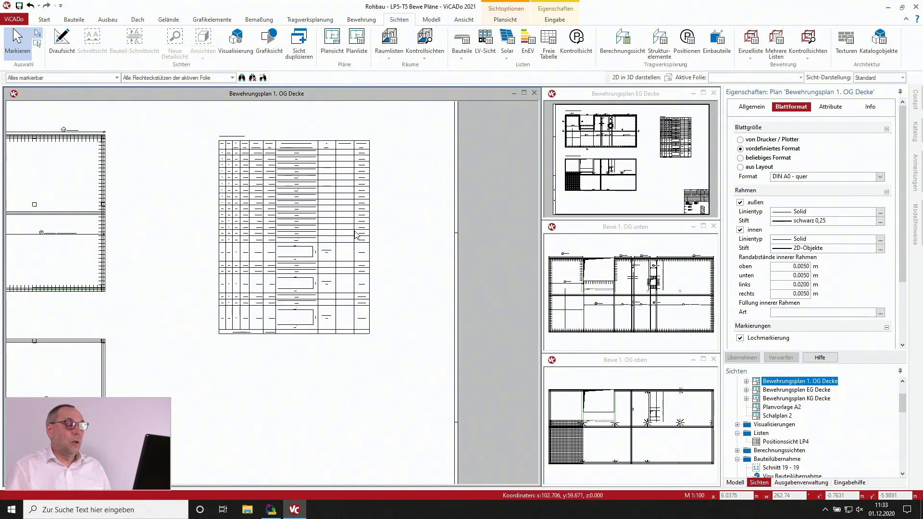
pyautogui.scroll(1, 265, 168)
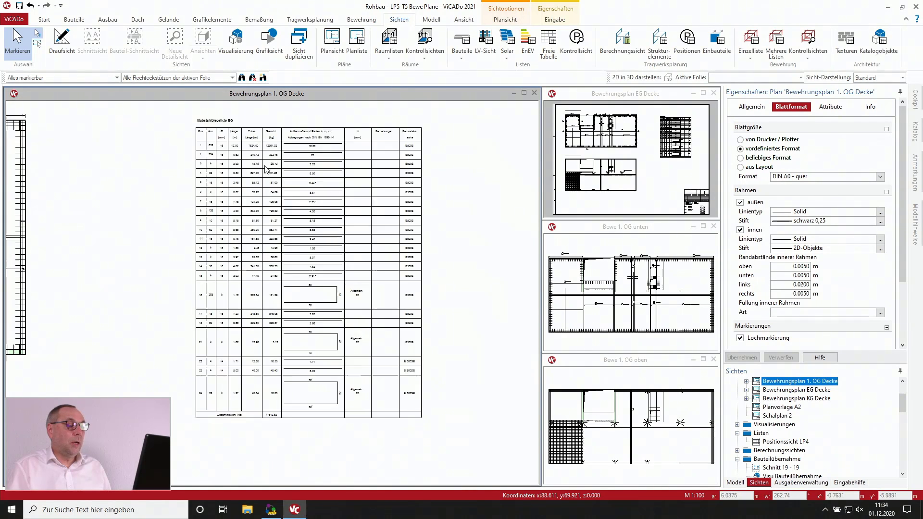
pyautogui.scroll(1, 264, 168)
pyautogui.scroll(-1, 264, 168)
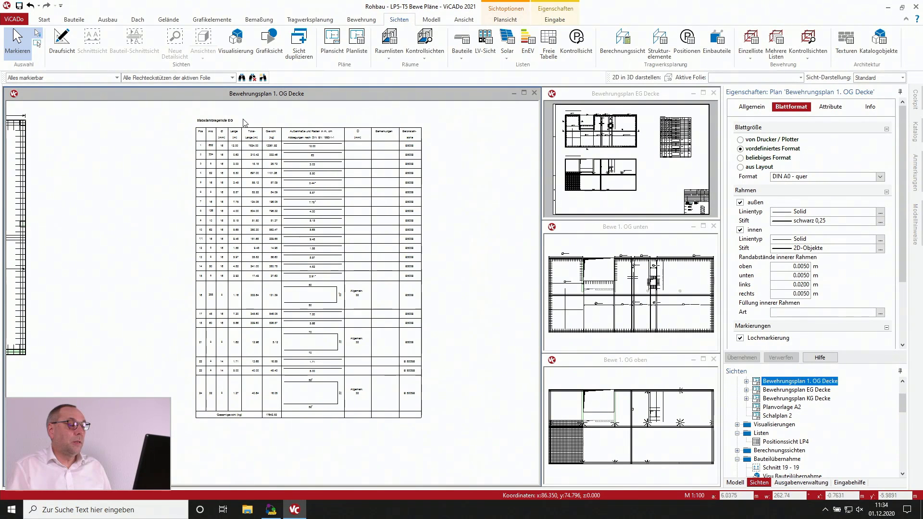
pyautogui.scroll(1, 245, 122)
pyautogui.scroll(-1, 245, 123)
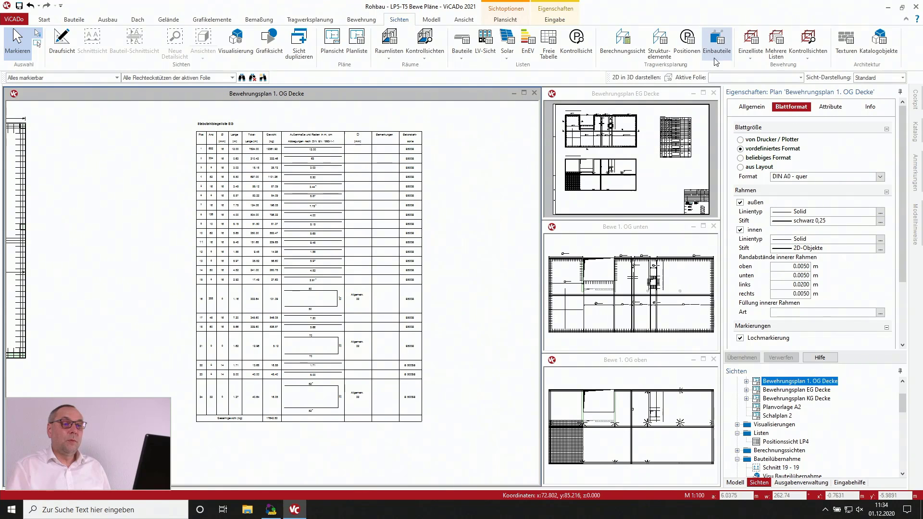
# Step: Start a new single Stabstahlbiegeliste and enter "Stabstahlbiegeliste 1. OG" as both its name and Bezeichnung
pyautogui.click(751, 62)
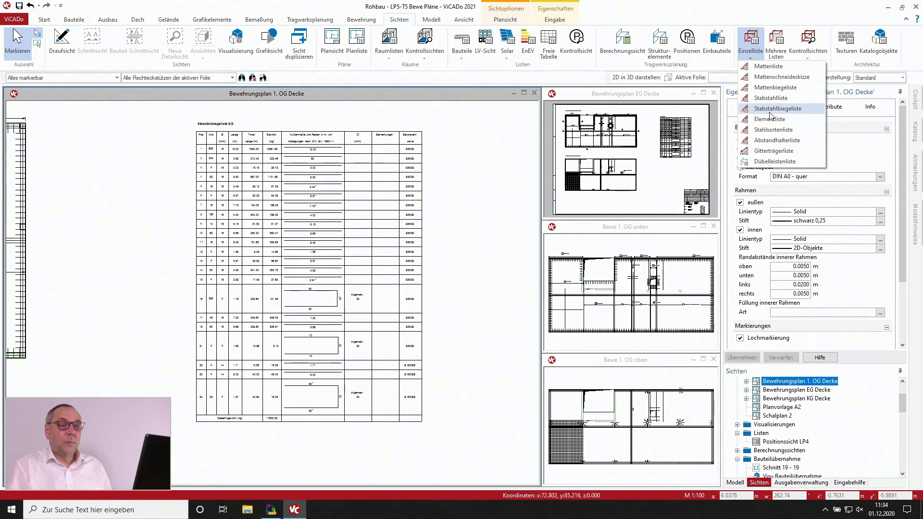
pyautogui.click(769, 114)
pyautogui.click(477, 261)
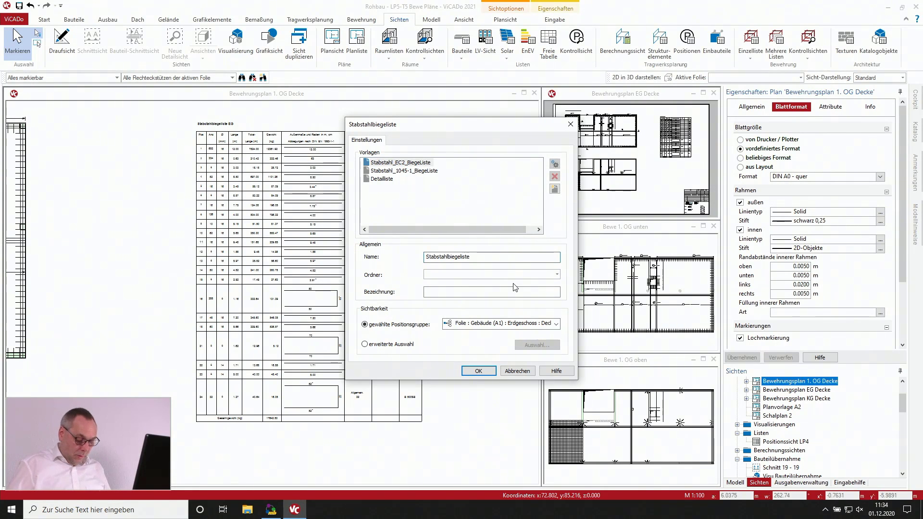
pyautogui.write('1. ')
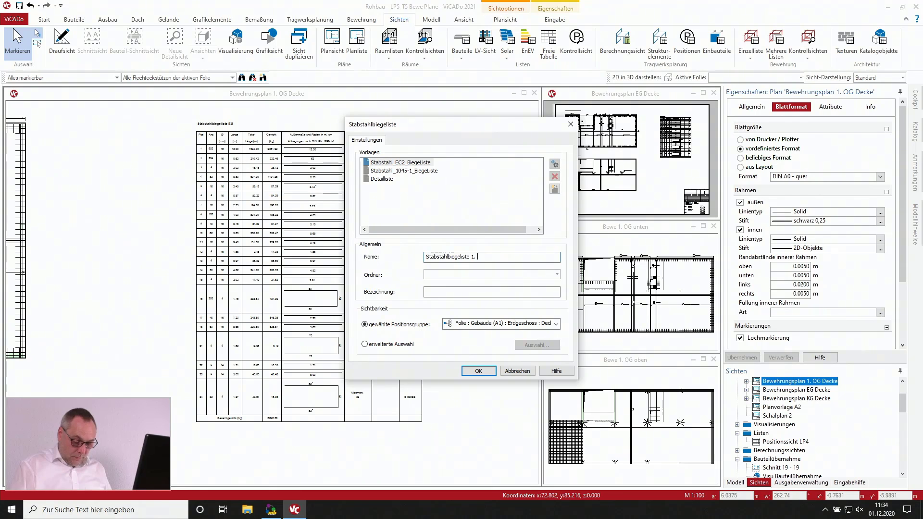
pyautogui.write('OG')
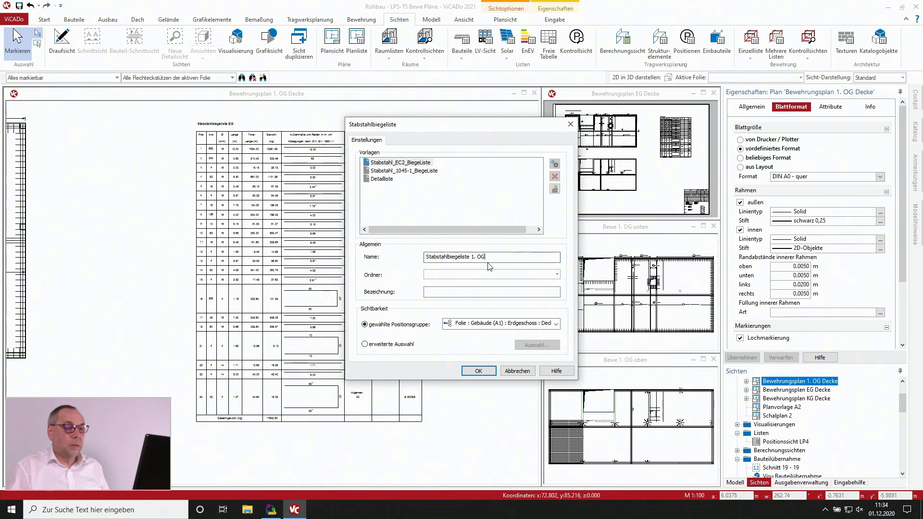
pyautogui.hotkey('shift', 'Home')
pyautogui.hotkey('ctrl', 'c')
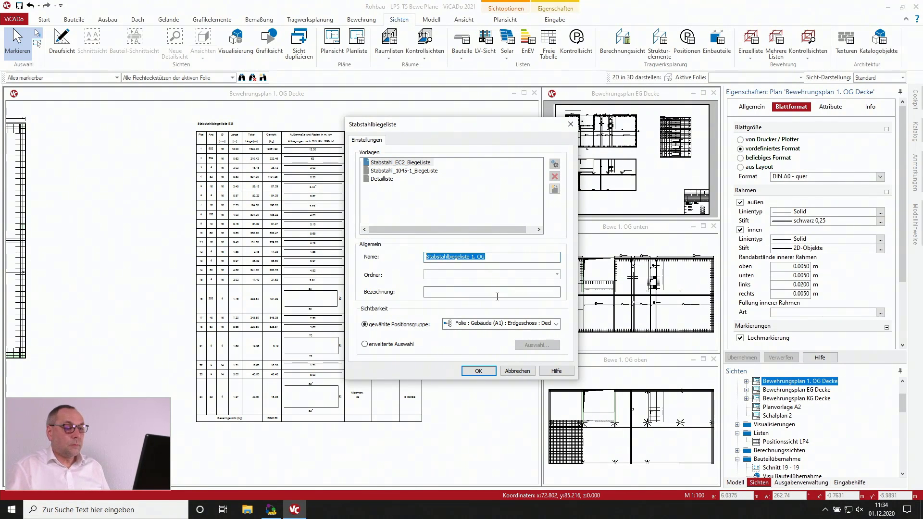
pyautogui.click(507, 294)
pyautogui.hotkey('ctrl', 'v')
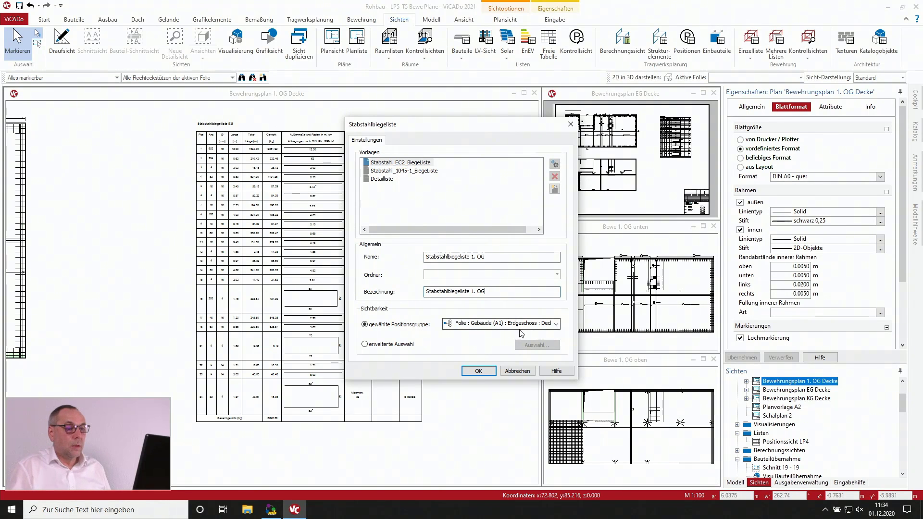
# Step: Assign the list to position group Gebäude (A1) : 1. Obergeschoss : Decke and folder Bewehrung 1. Obergeschoss, and create it
pyautogui.click(558, 324)
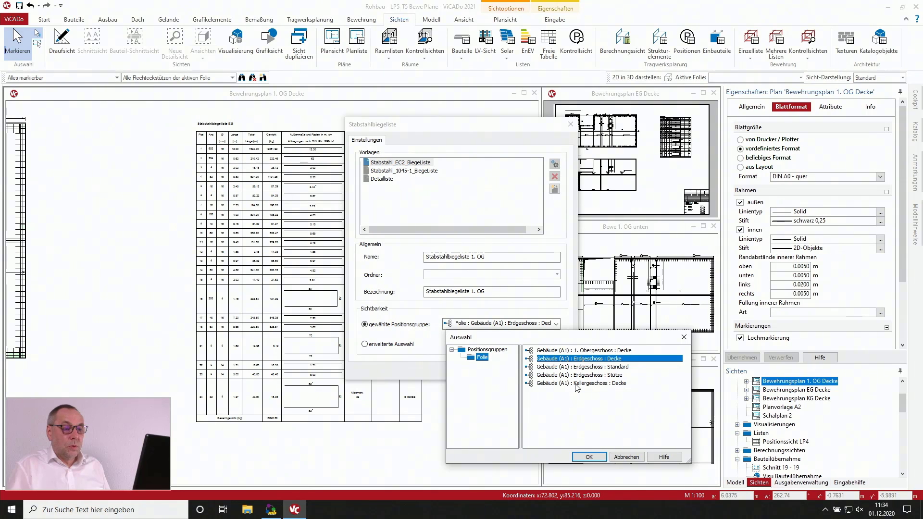
pyautogui.click(578, 352)
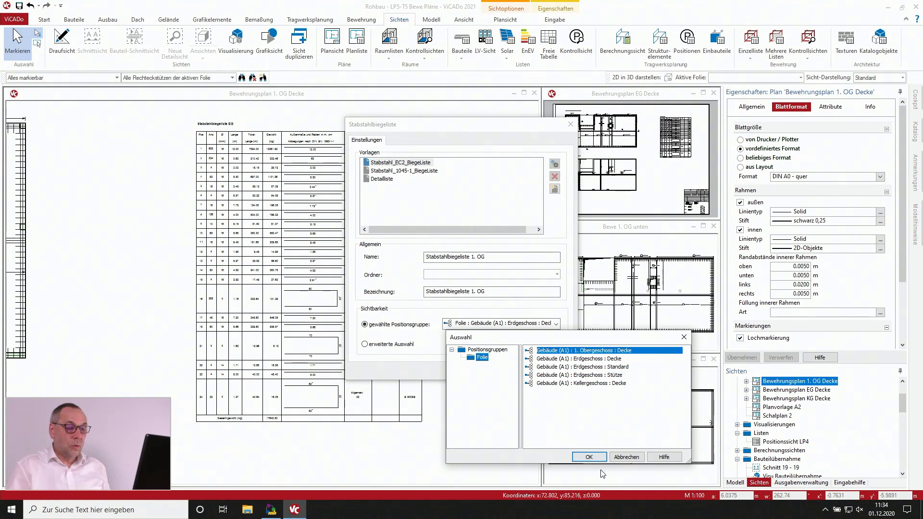
pyautogui.click(589, 457)
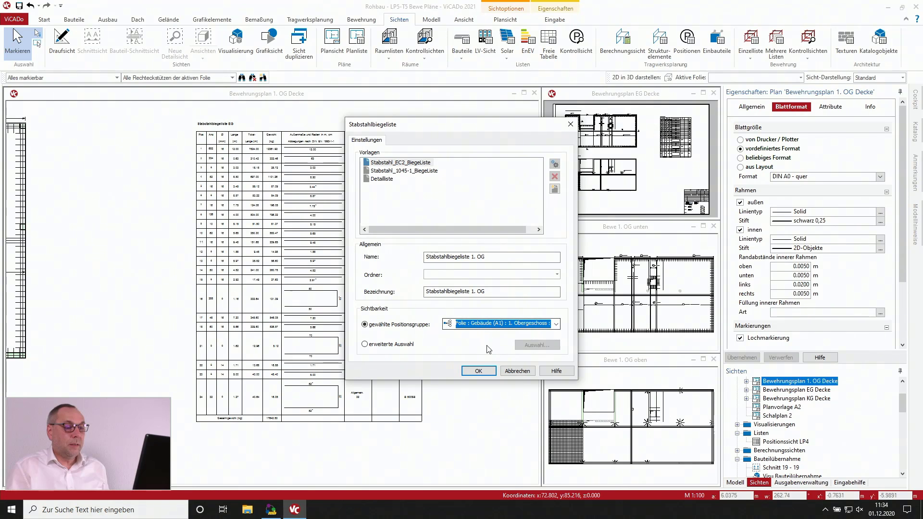
pyautogui.click(556, 274)
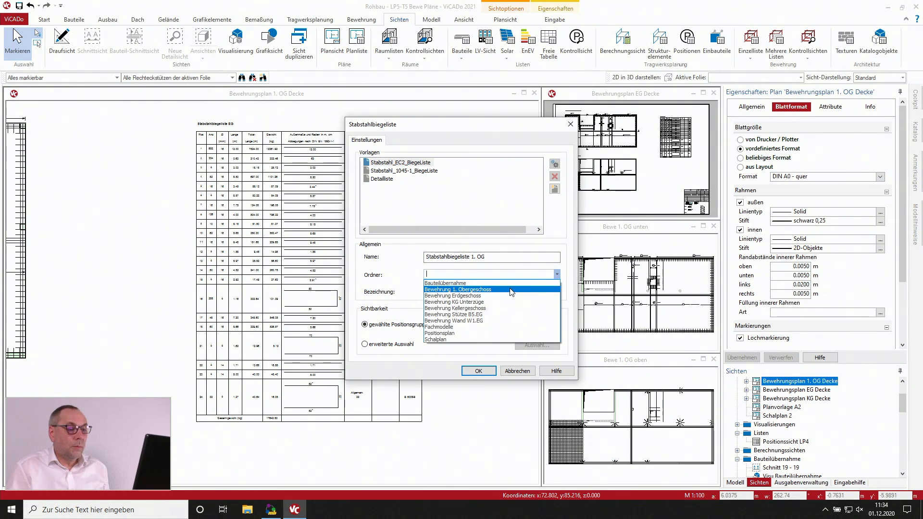
pyautogui.click(483, 290)
pyautogui.click(479, 372)
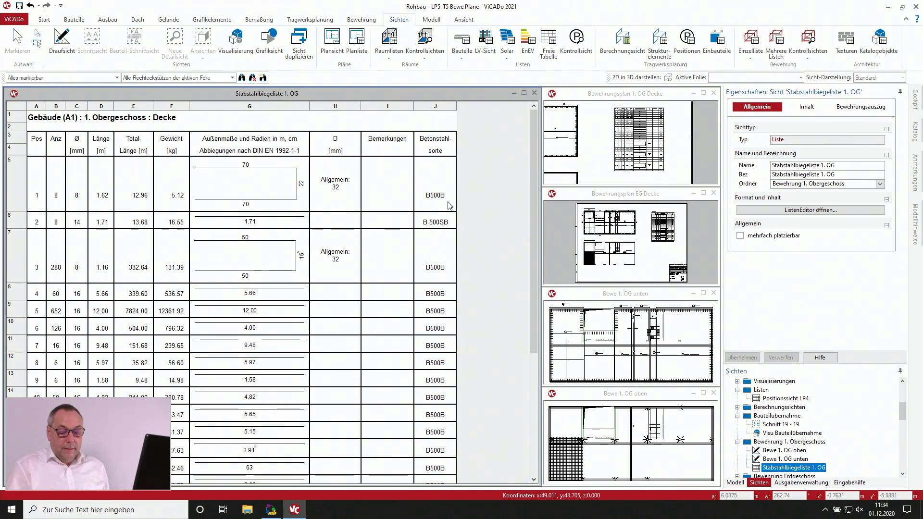
# Step: Replace the placed Stabstahlbiegeliste EG on Bewehrungsplan 1. OG Decke with Stabstahlbiegeliste 1. OG
pyautogui.click(704, 93)
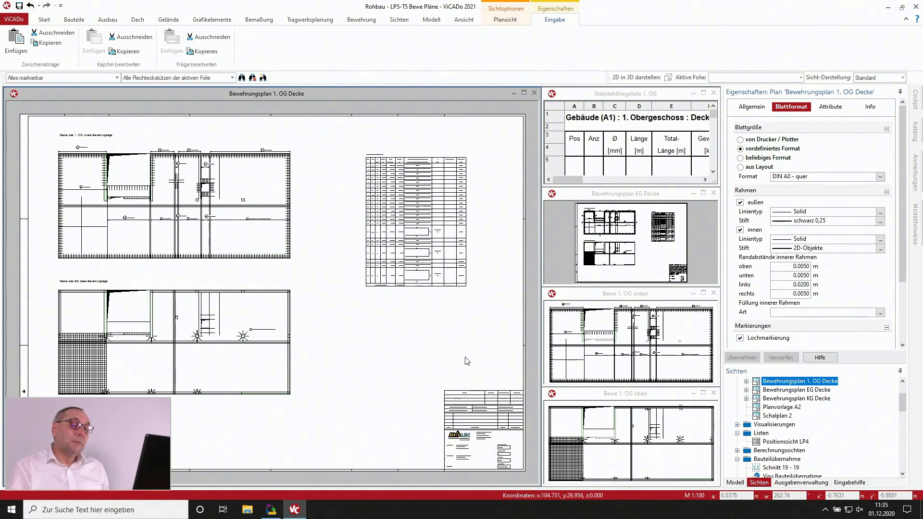
pyautogui.click(425, 205)
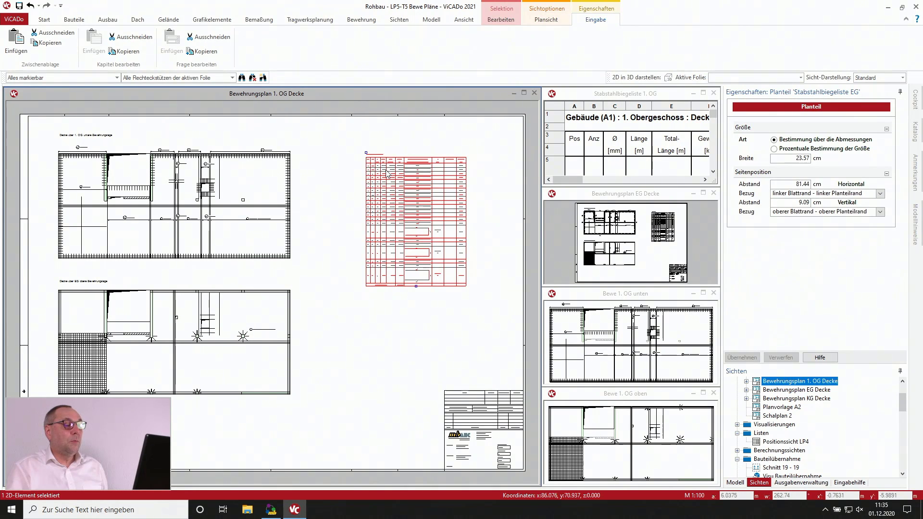
pyautogui.scroll(3, 387, 173)
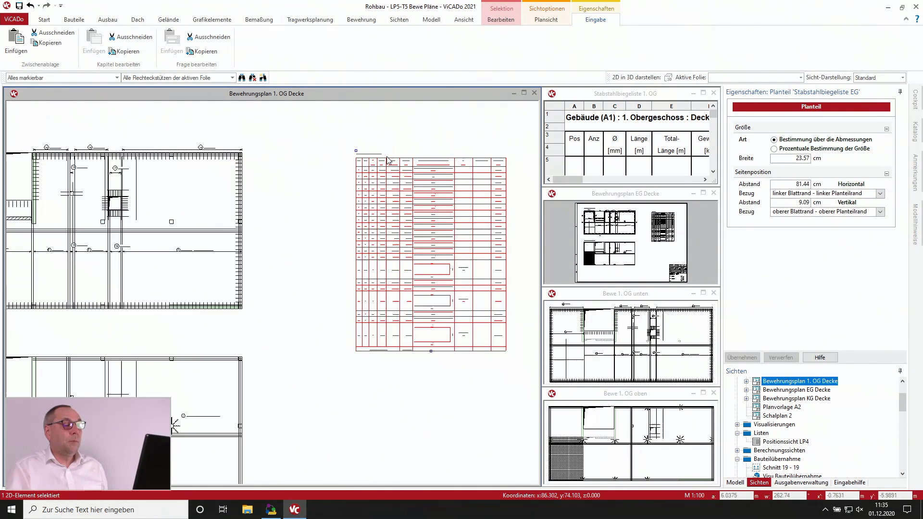
pyautogui.click(524, 93)
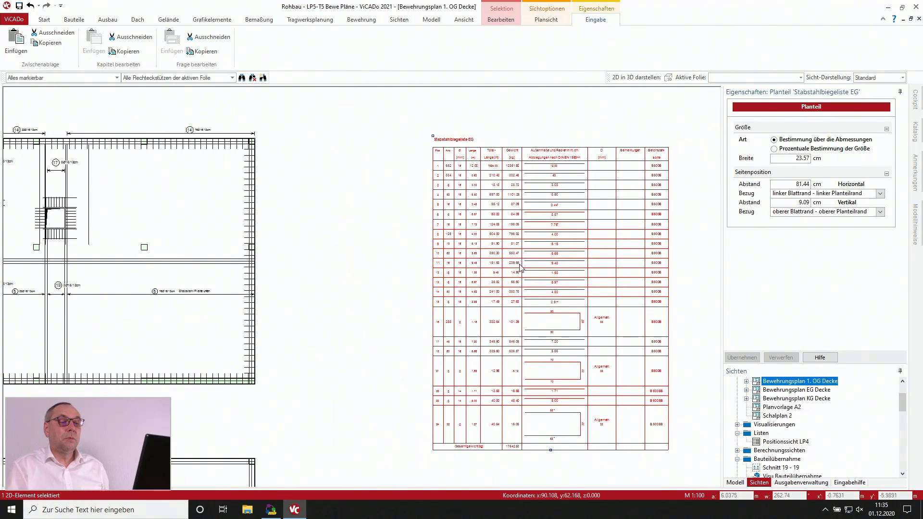
pyautogui.scroll(-3, 515, 273)
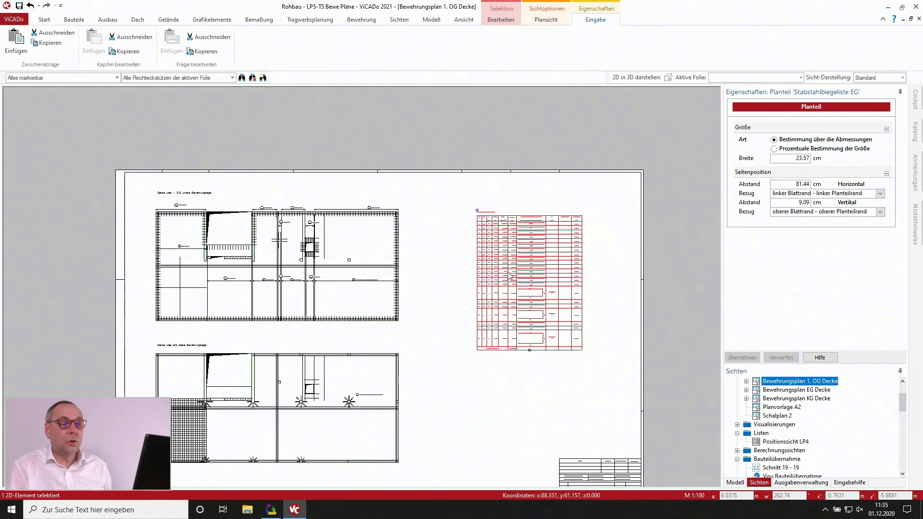
pyautogui.scroll(1, 541, 258)
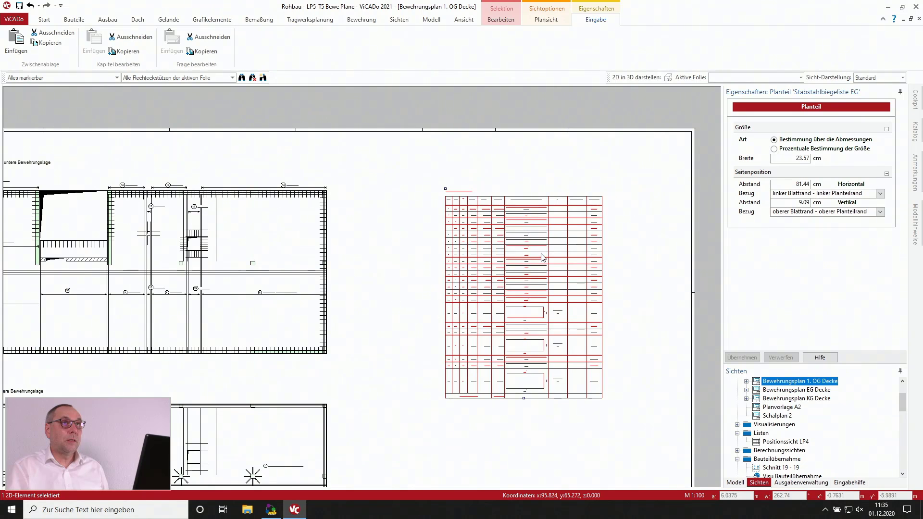
pyautogui.click(546, 20)
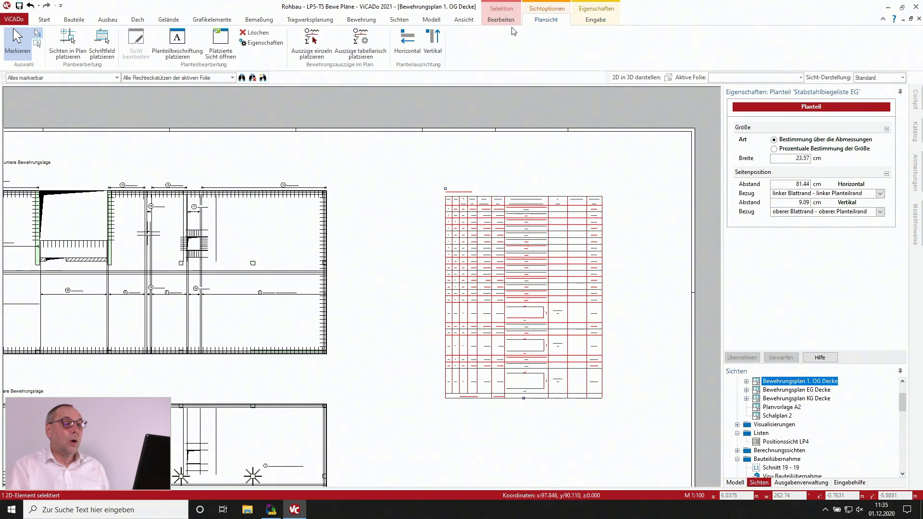
pyautogui.click(71, 57)
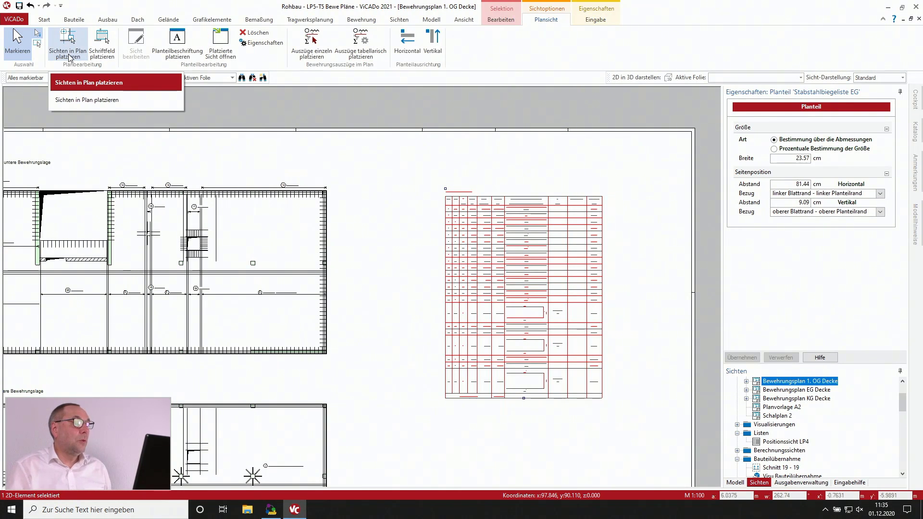
pyautogui.click(80, 81)
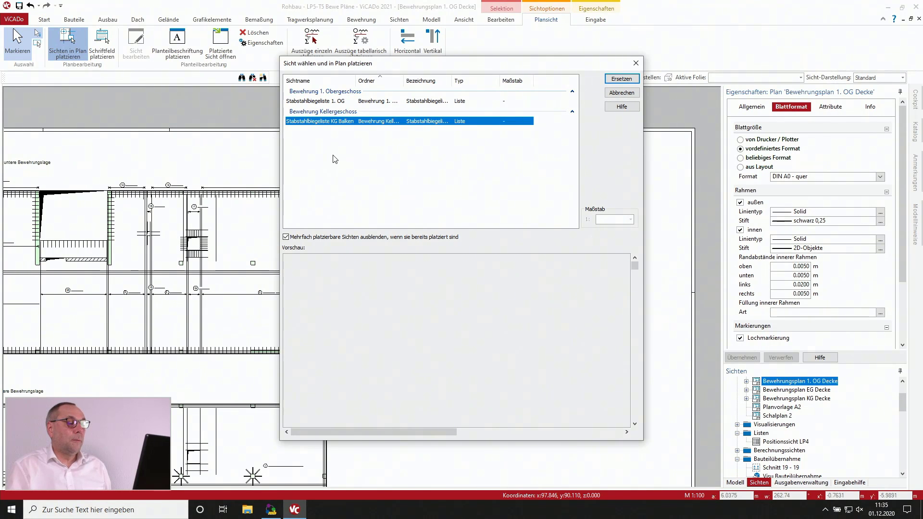
pyautogui.click(326, 102)
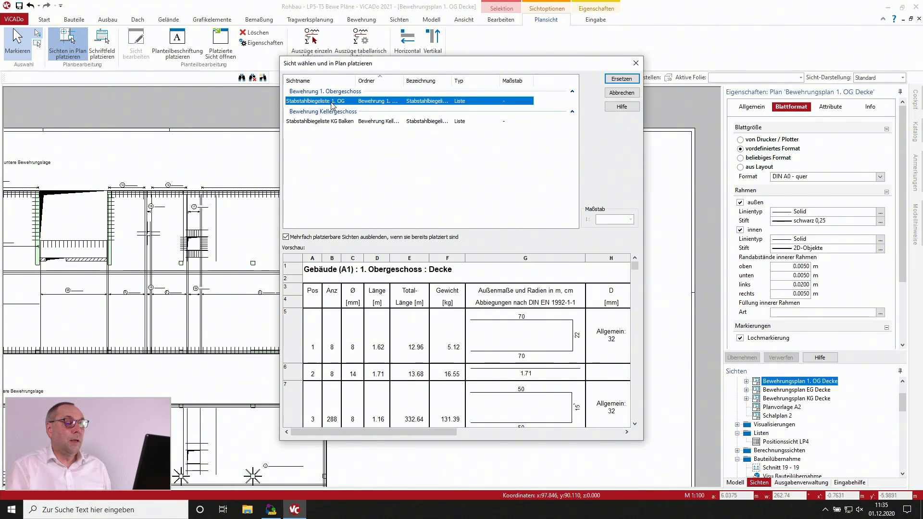
pyautogui.moveTo(444, 68); pyautogui.dragTo(202, 94)
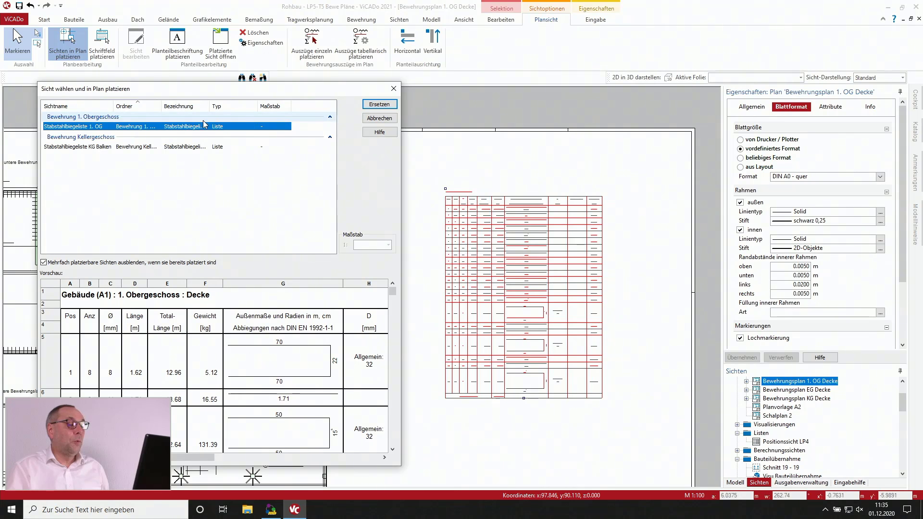
pyautogui.click(377, 108)
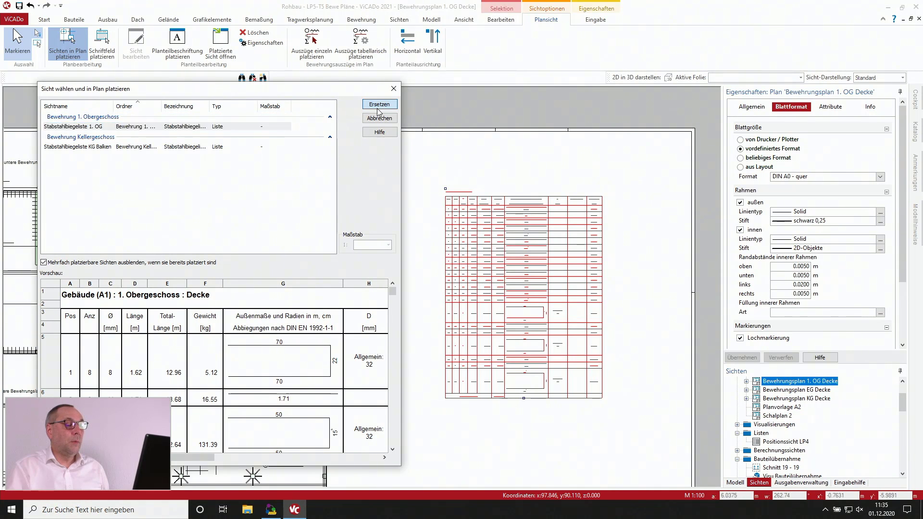
pyautogui.middleClick(510, 442)
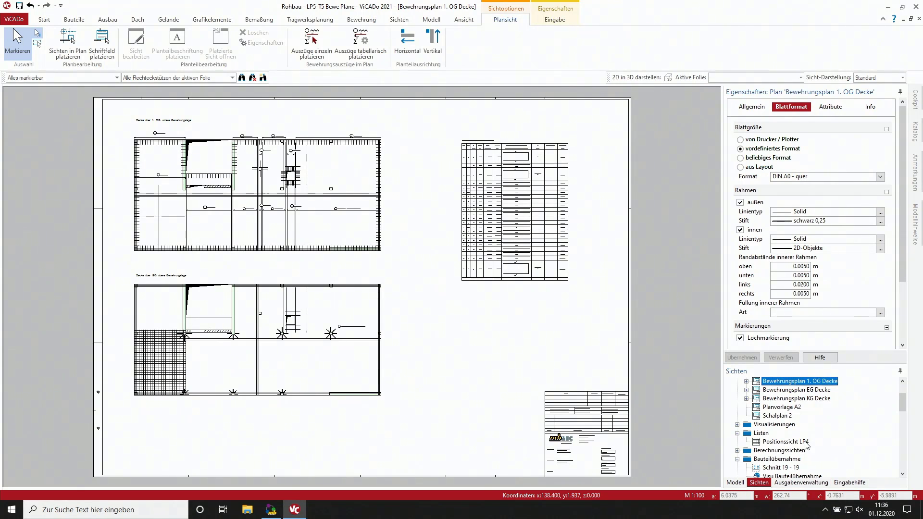
# Step: Open all views in the folder Bauteilübernahme and make Visu Bauteilübernahme the main view
pyautogui.scroll(-1, 806, 444)
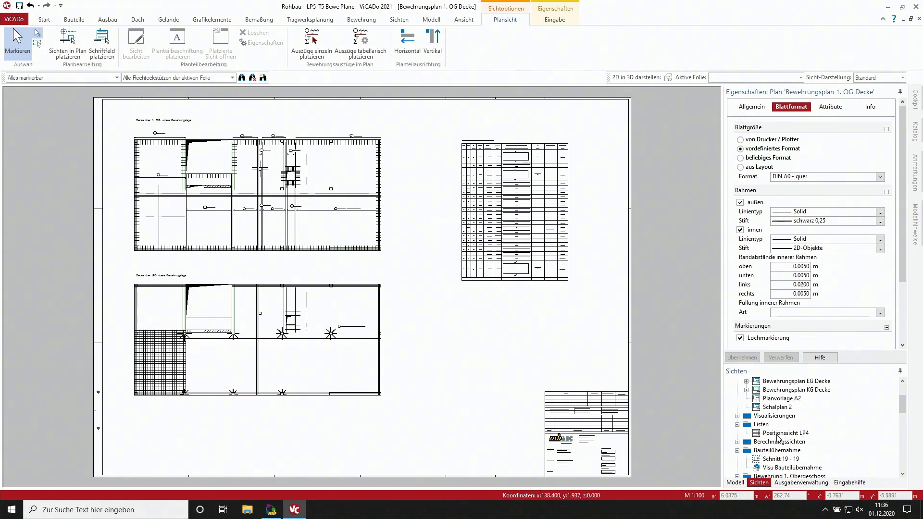
pyautogui.scroll(-3, 779, 437)
pyautogui.rightClick(787, 429)
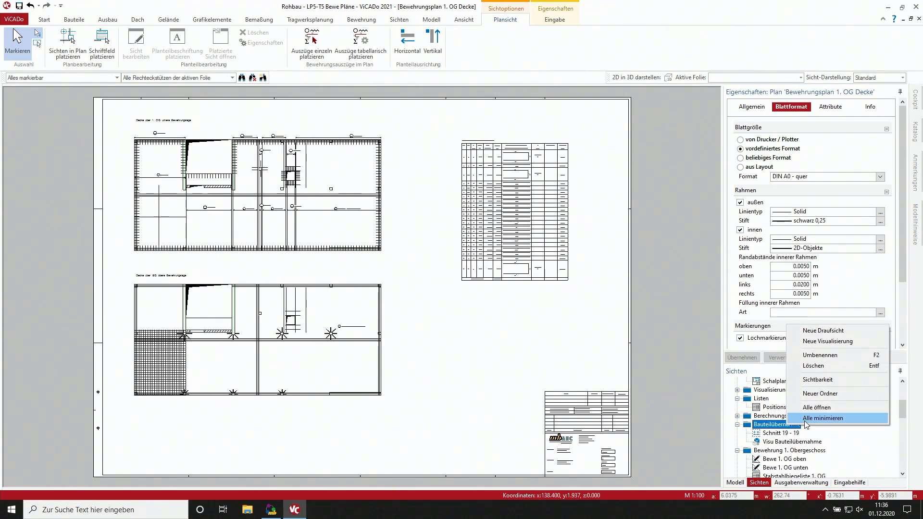
pyautogui.click(812, 408)
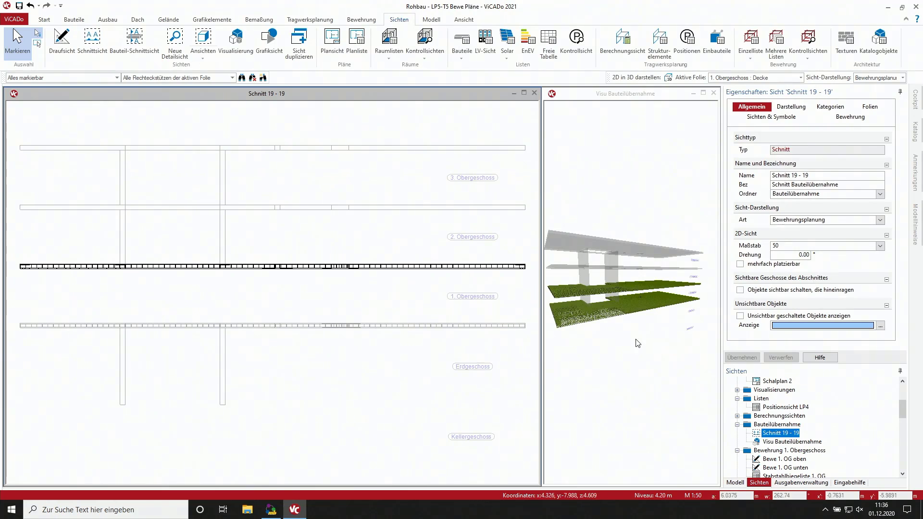
pyautogui.click(703, 93)
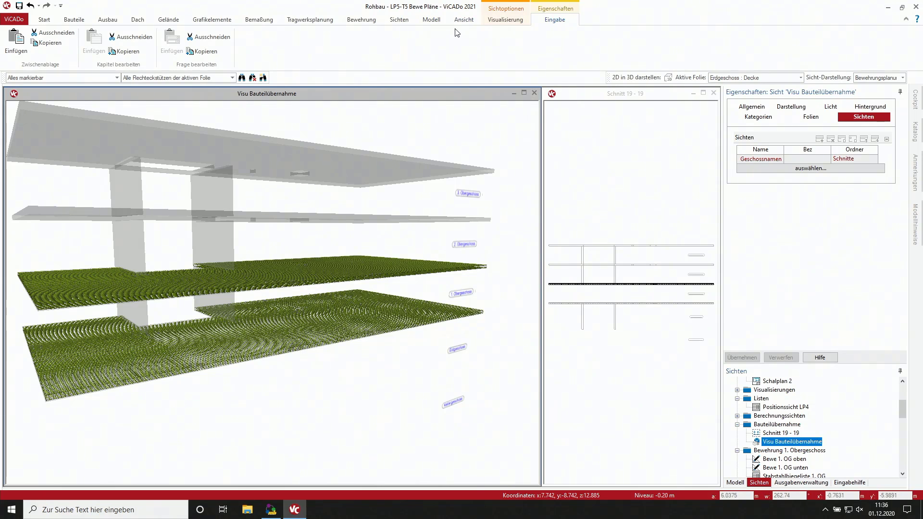
# Step: Start Bauteile übernehmen with 1. Obergeschoss as the source storey, the Folie Decke and only the category Bewehrung
pyautogui.click(432, 19)
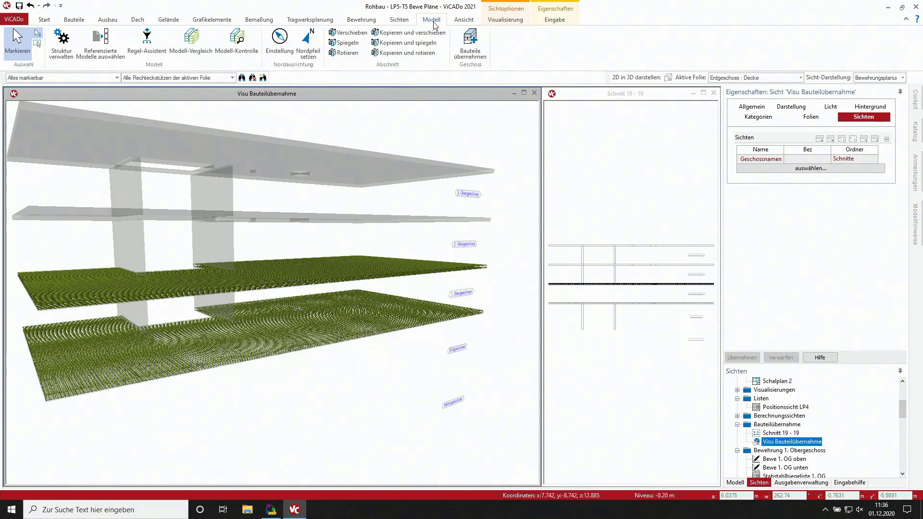
pyautogui.click(468, 46)
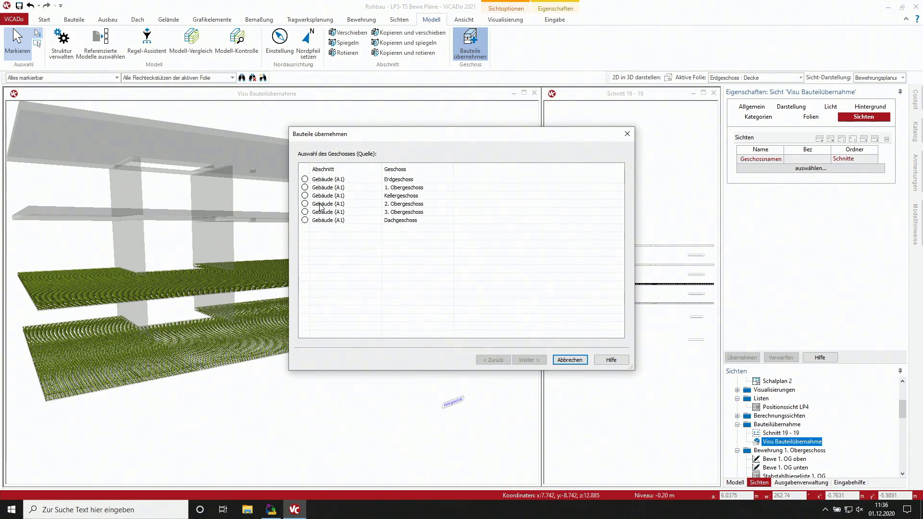
pyautogui.click(305, 188)
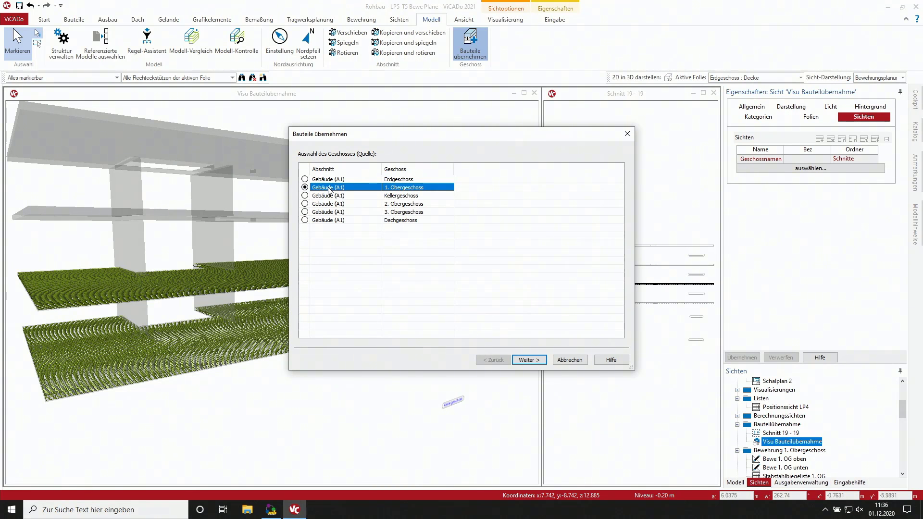
pyautogui.click(529, 361)
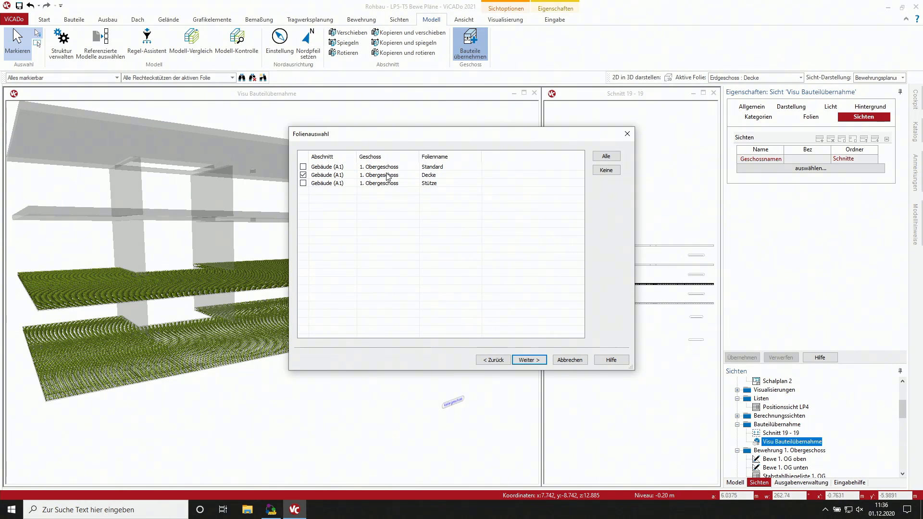
pyautogui.click(530, 358)
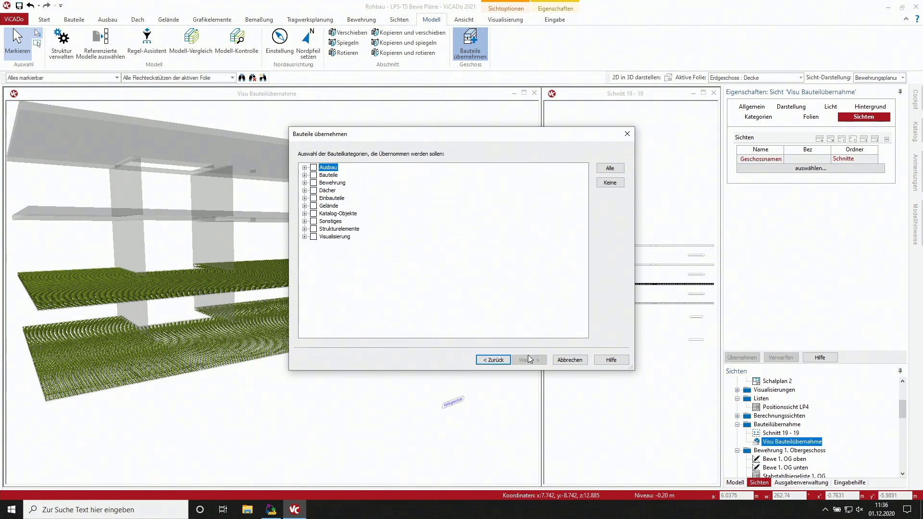
pyautogui.click(314, 183)
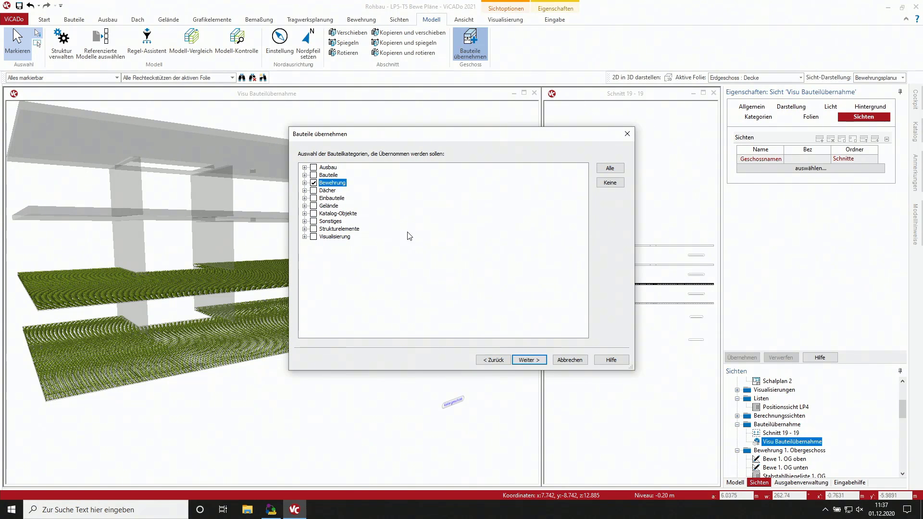
pyautogui.click(529, 359)
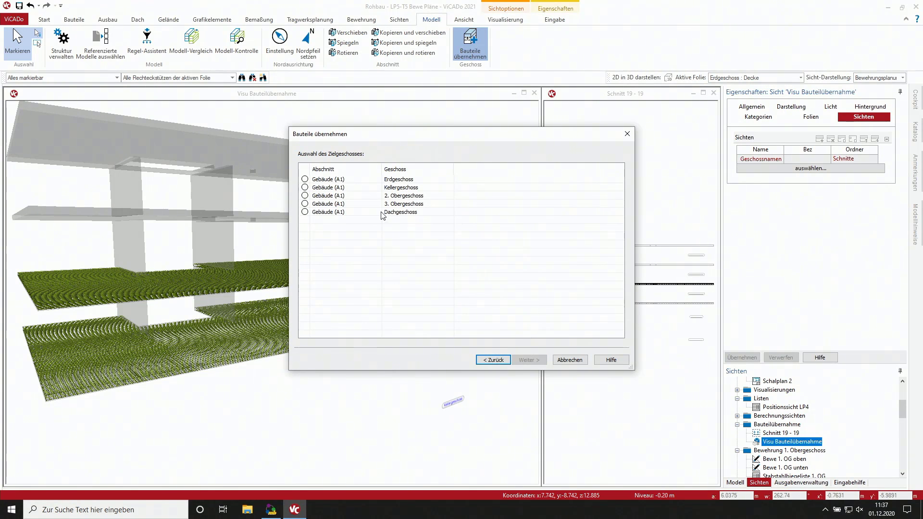
# Step: Transfer the reinforcement to the target storey 2. Obergeschoss with no views considered in the search for dependent objects
pyautogui.click(305, 196)
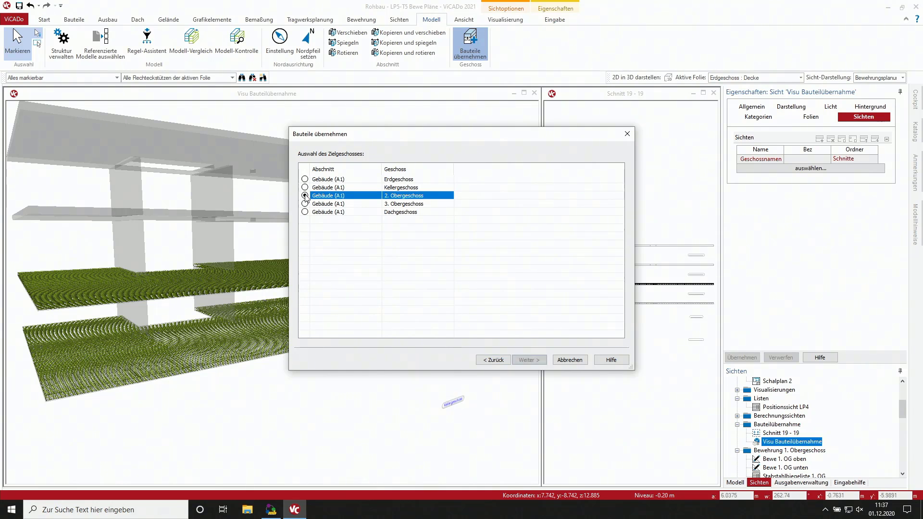
pyautogui.click(529, 360)
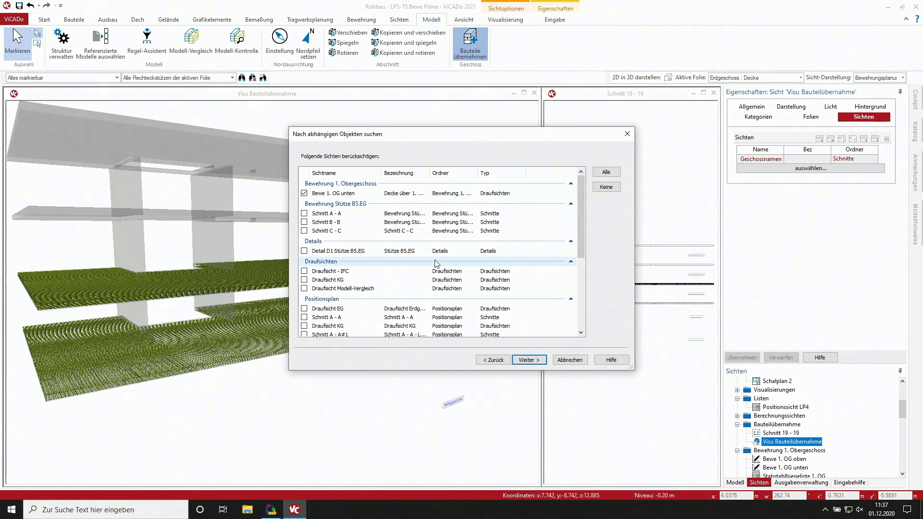
pyautogui.click(607, 188)
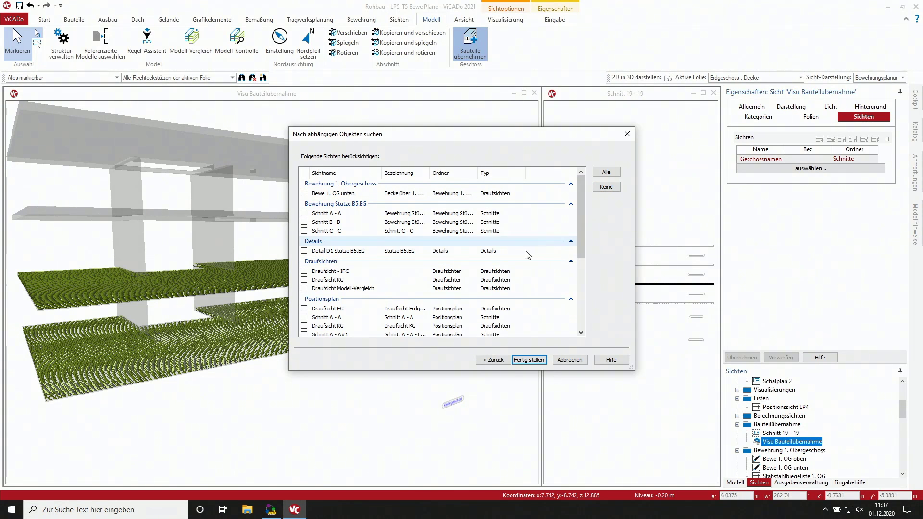
pyautogui.click(528, 361)
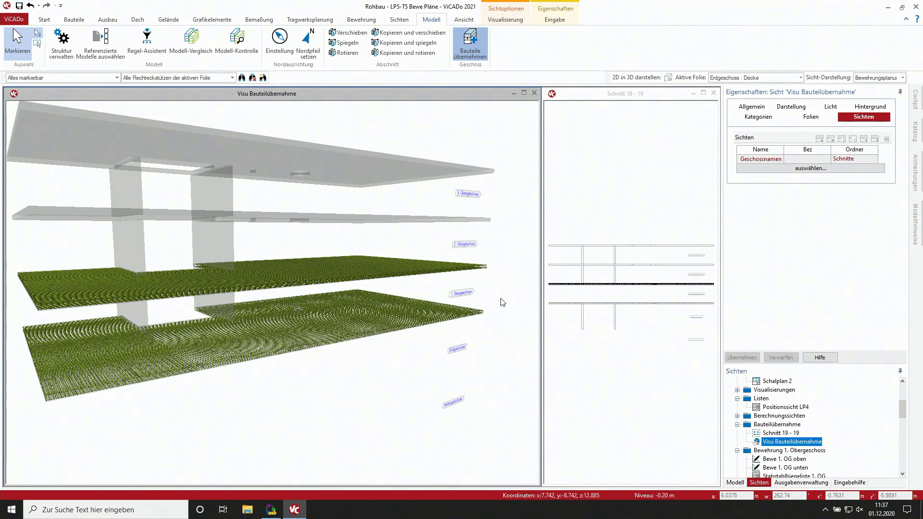
pyautogui.moveTo(471, 249); pyautogui.dragTo(483, 222, button='middle')
pyautogui.scroll(5, 483, 222)
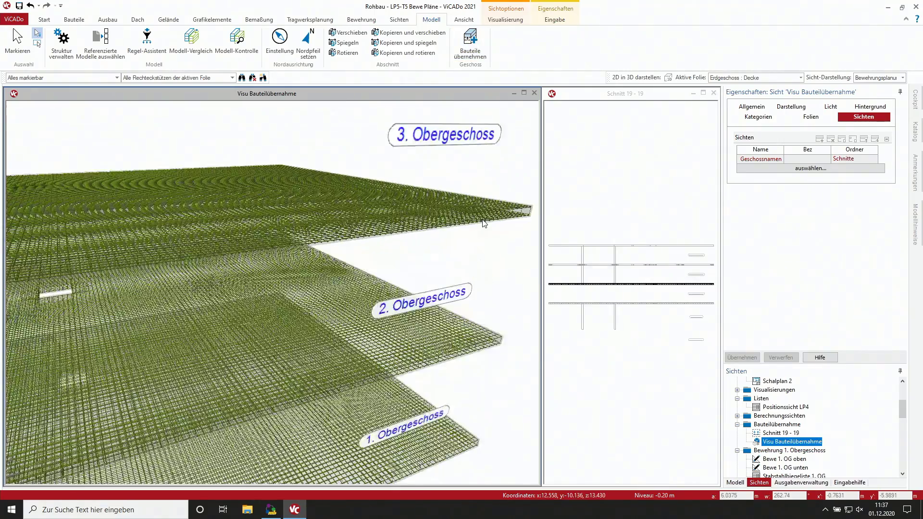
pyautogui.scroll(-2, 448, 295)
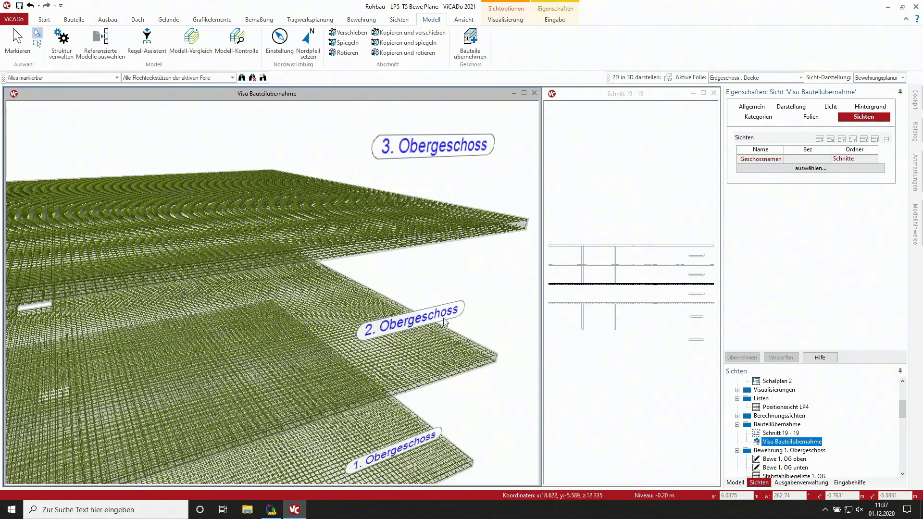
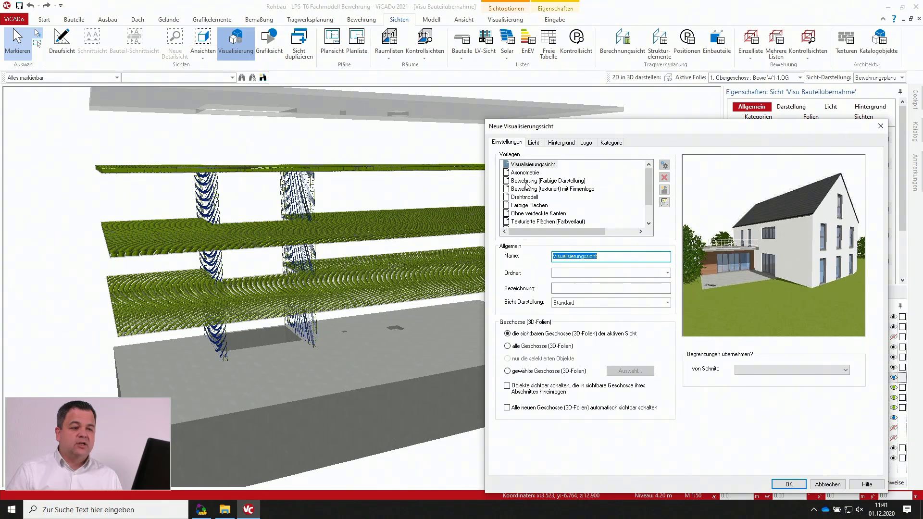
# Step: Base the new visualisation view on the template Bewehrung (Farbige Darstellung) and name it Fachmodell Bewehrung LP5
pyautogui.click(527, 182)
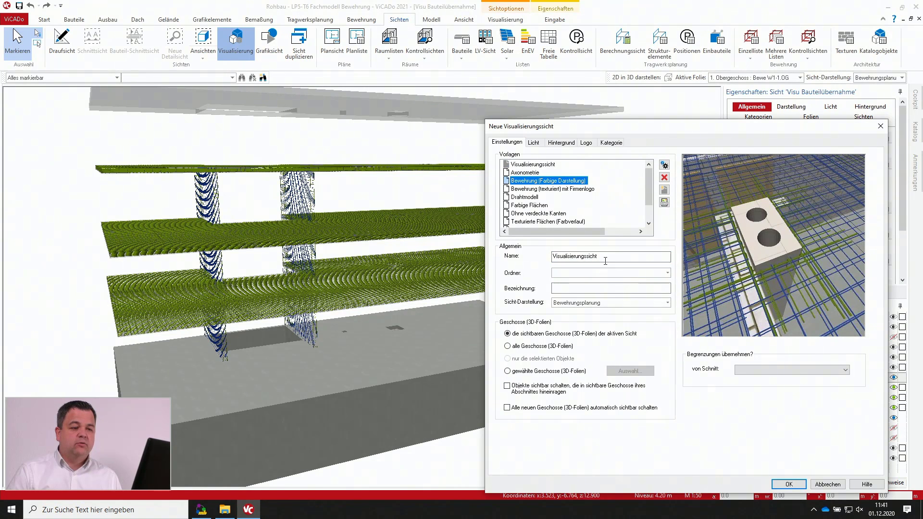
pyautogui.doubleClick(583, 257)
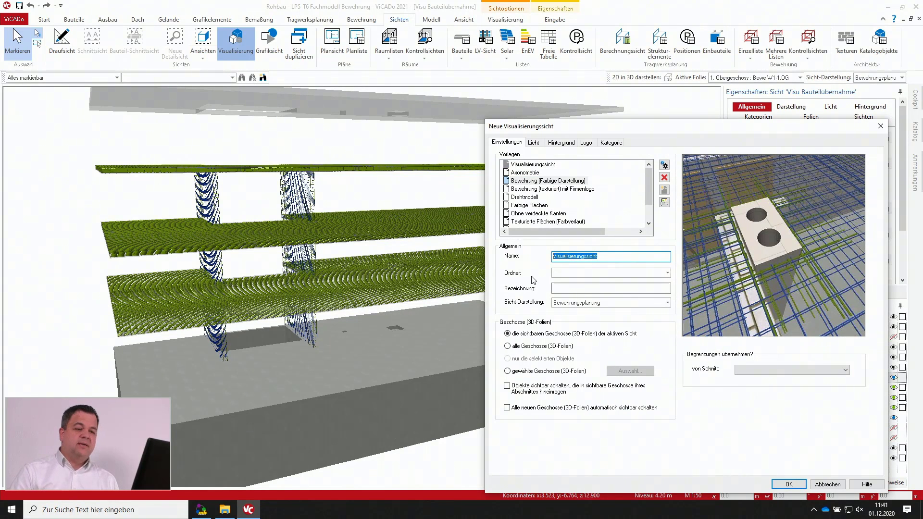
pyautogui.moveTo(556, 126); pyautogui.dragTo(483, 112)
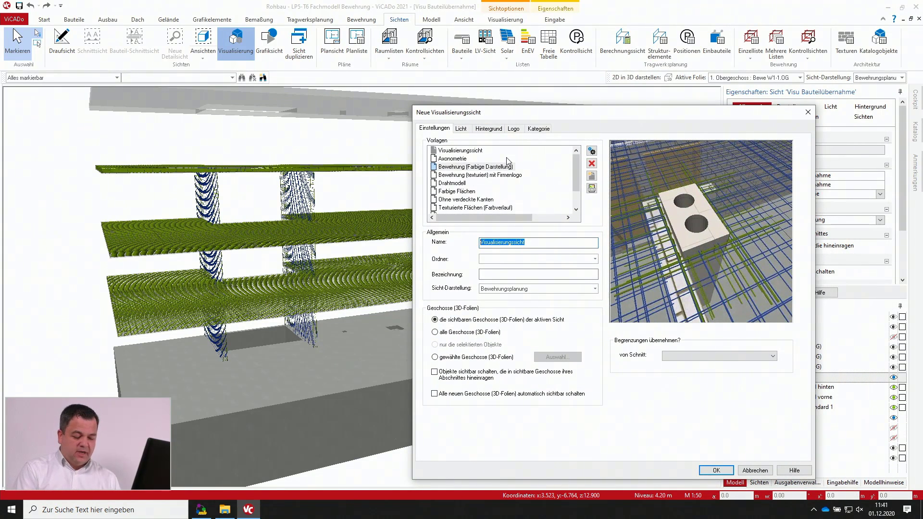
pyautogui.write('Fachmodell')
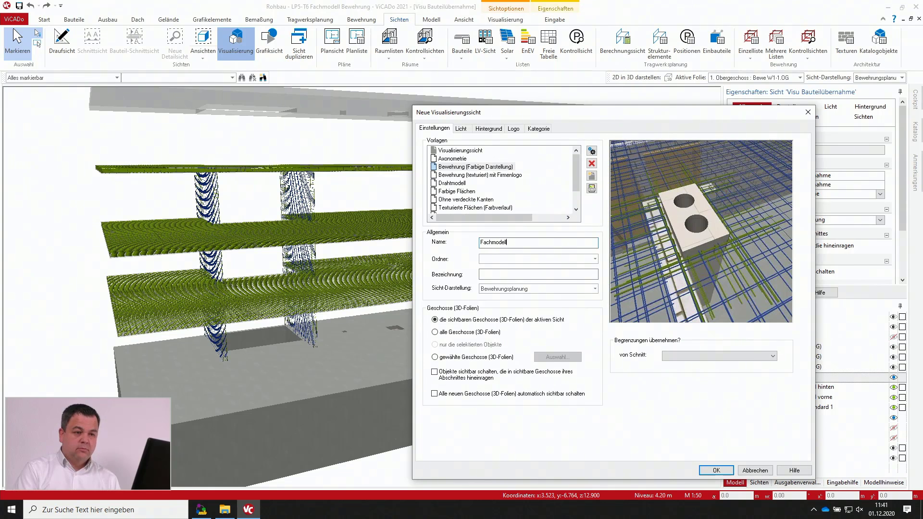
pyautogui.write(' Bewehrung LP5')
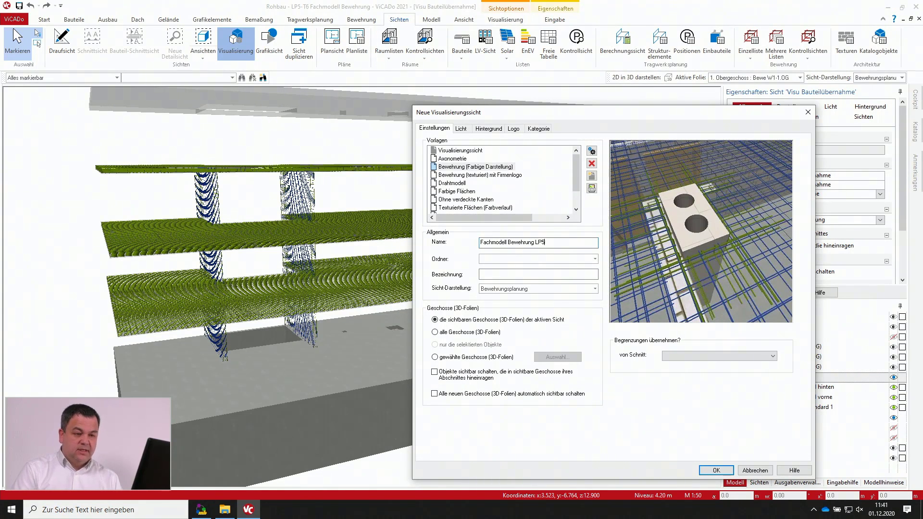
# Step: Reuse the view name Fachmodell Bewehrung LP5 as its Bezeichnung and assign the view to the folder Fachmodelle
pyautogui.hotkey('ctrl', 'a')
pyautogui.hotkey('ctrl', 'c')
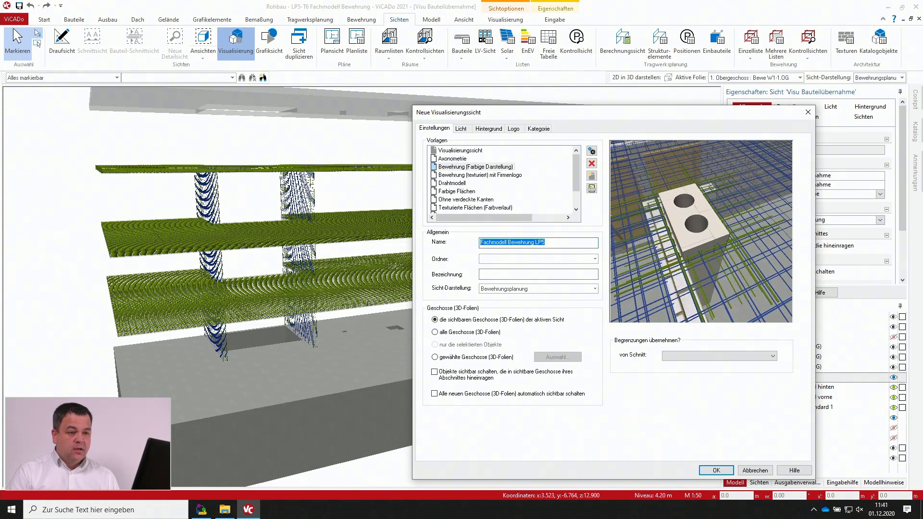
pyautogui.click(489, 273)
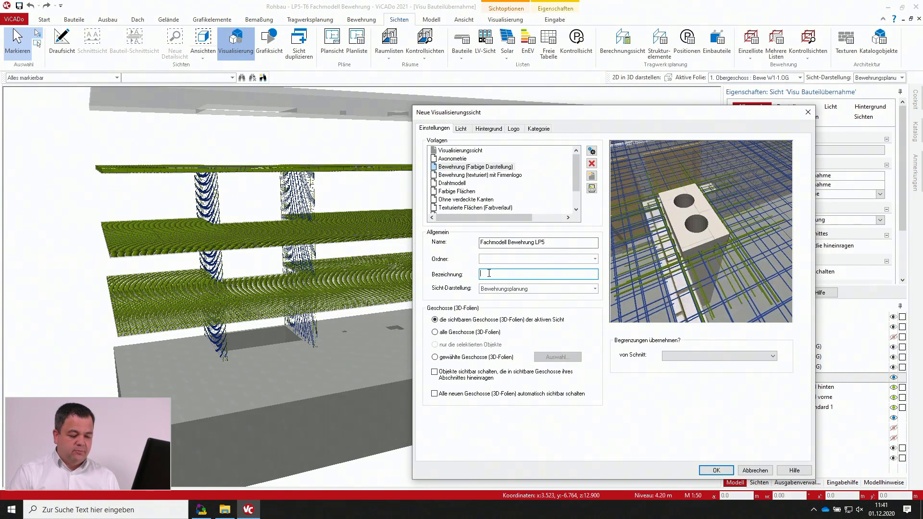
pyautogui.hotkey('ctrl', 'v')
pyautogui.click(595, 261)
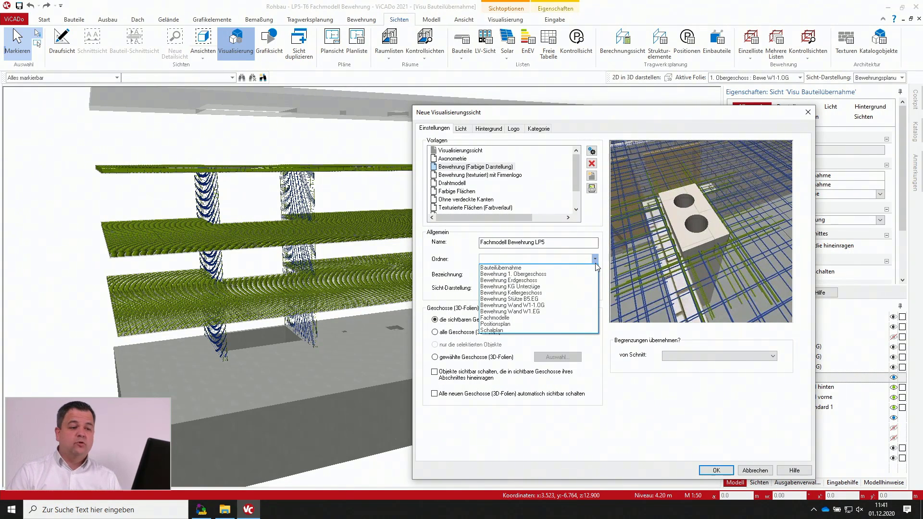
pyautogui.click(505, 318)
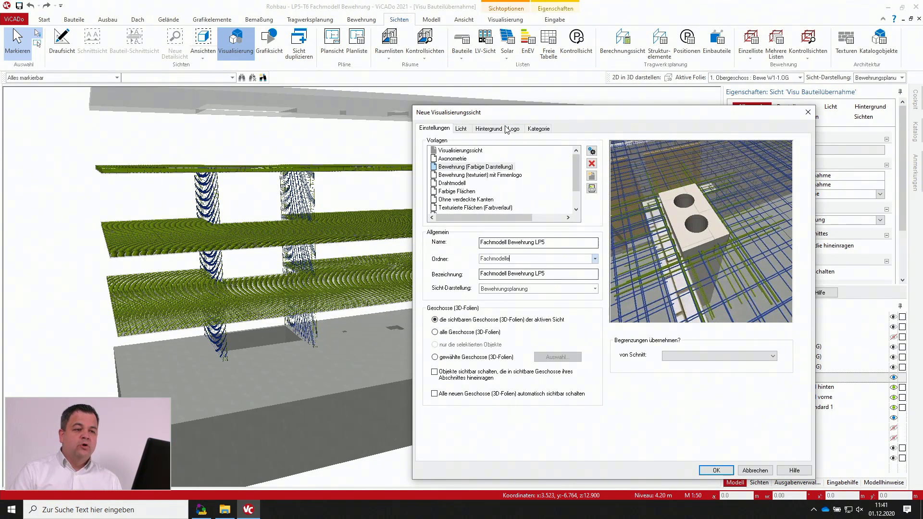
# Step: Limit the visible categories of the new view to Bewehrung only and create the view
pyautogui.click(538, 128)
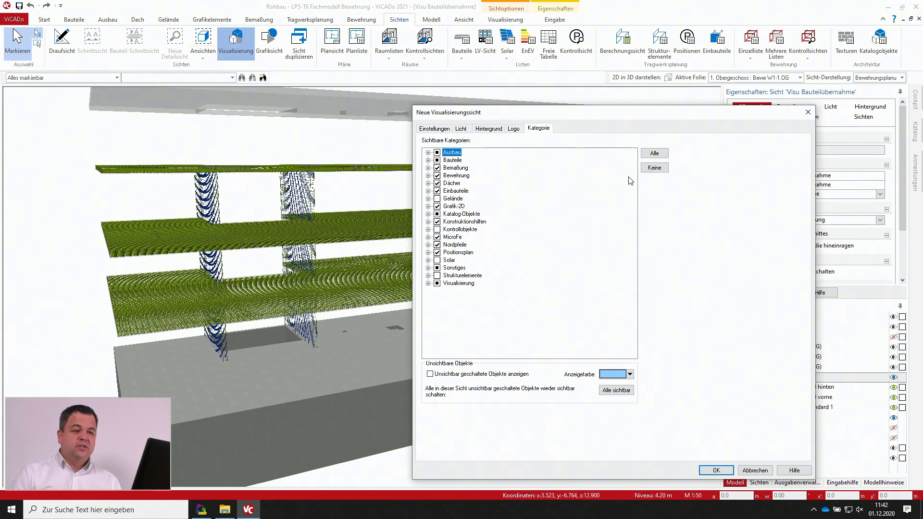
pyautogui.click(655, 168)
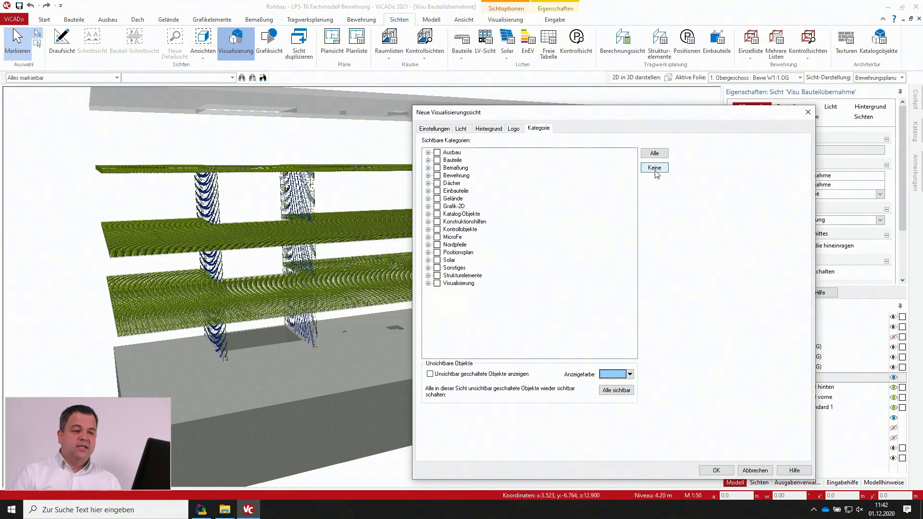
pyautogui.click(436, 176)
pyautogui.click(436, 176)
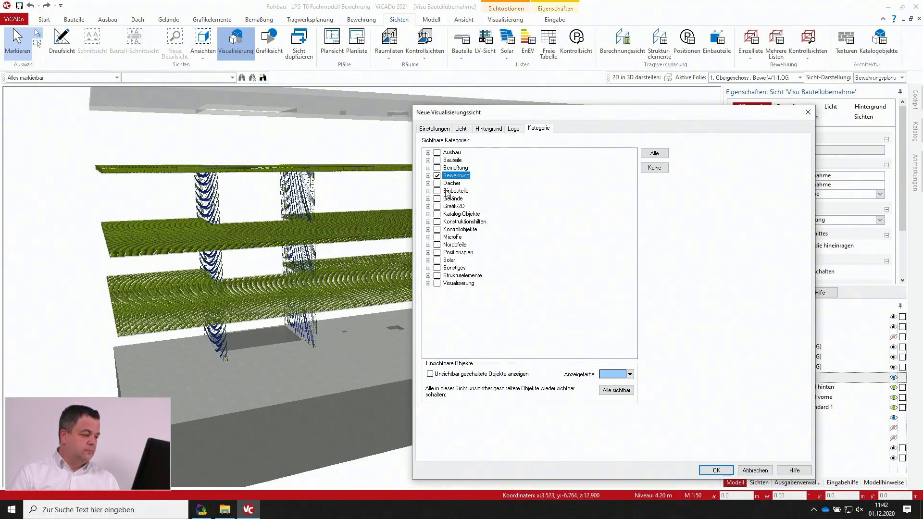
pyautogui.click(723, 472)
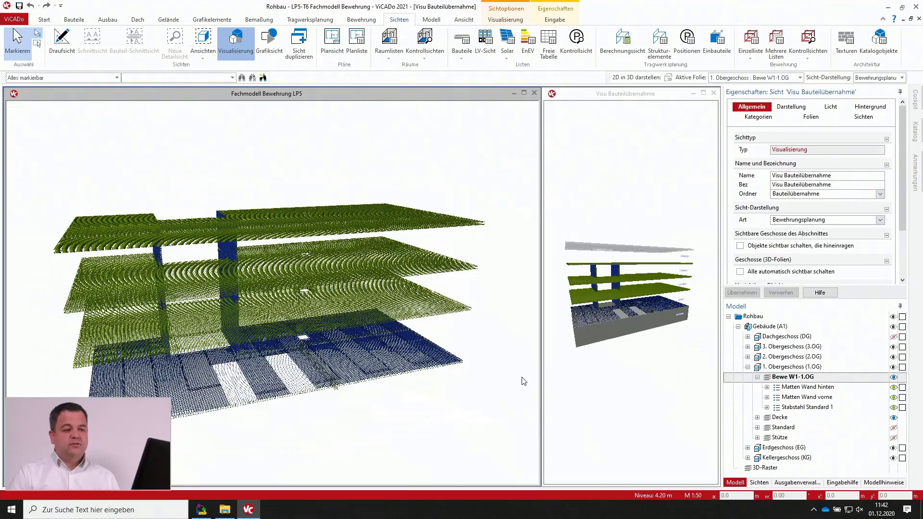
# Step: Maximise the view Fachmodell Bewehrung LP5 and examine the reinforcement of the storeys from different angles
pyautogui.click(474, 376)
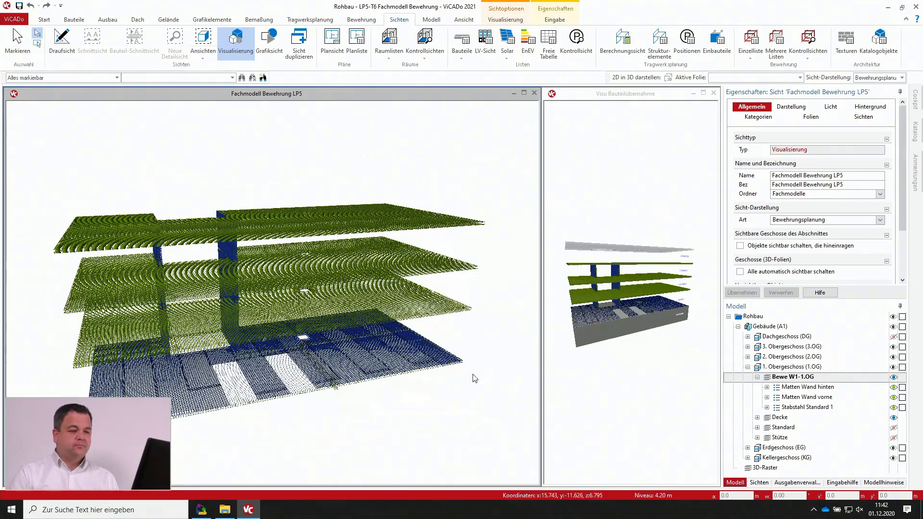
pyautogui.moveTo(473, 377); pyautogui.dragTo(451, 376, button='middle')
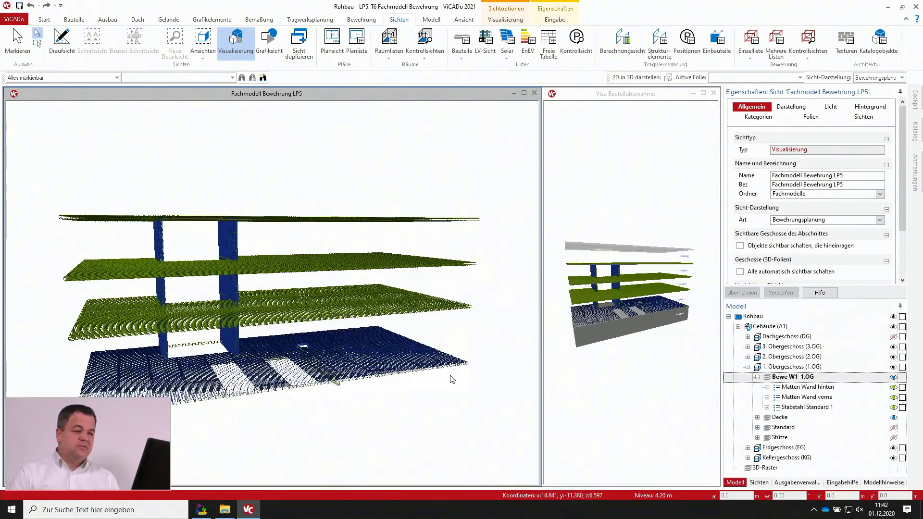
pyautogui.click(524, 94)
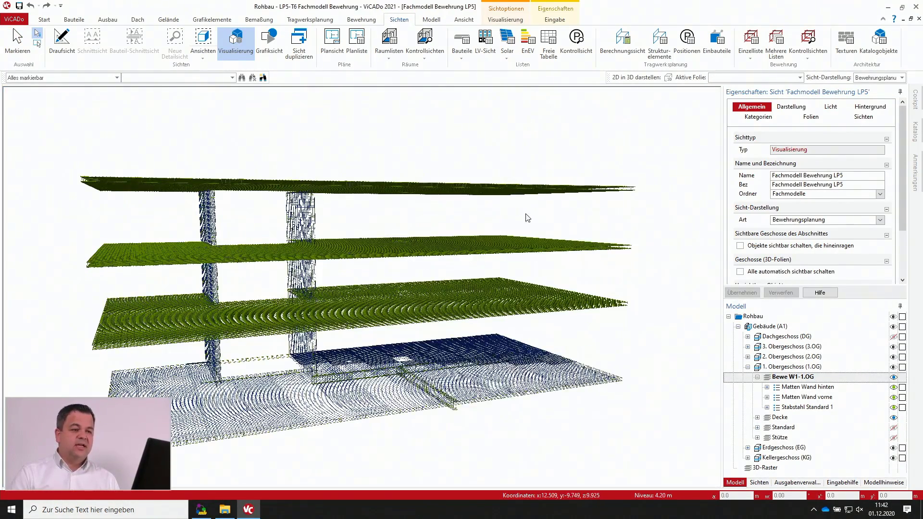
pyautogui.scroll(2, 516, 243)
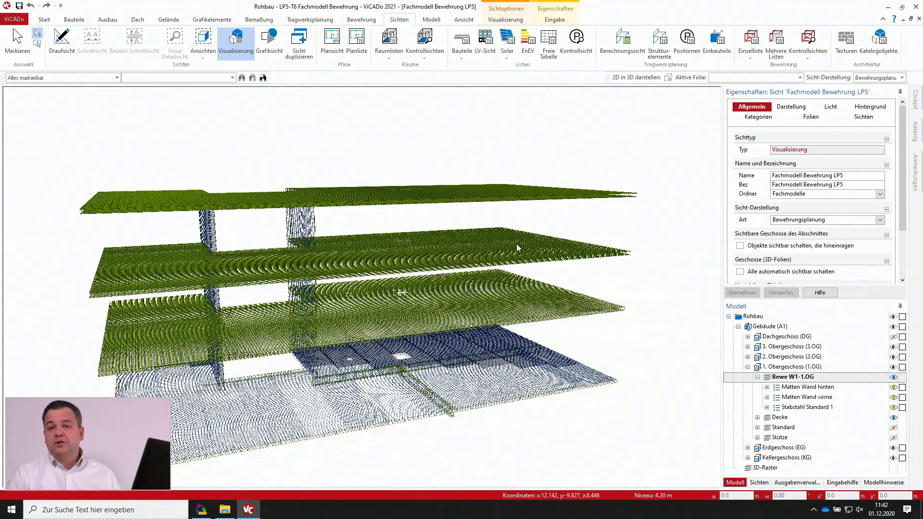
pyautogui.moveTo(516, 243); pyautogui.dragTo(533, 212, button='middle')
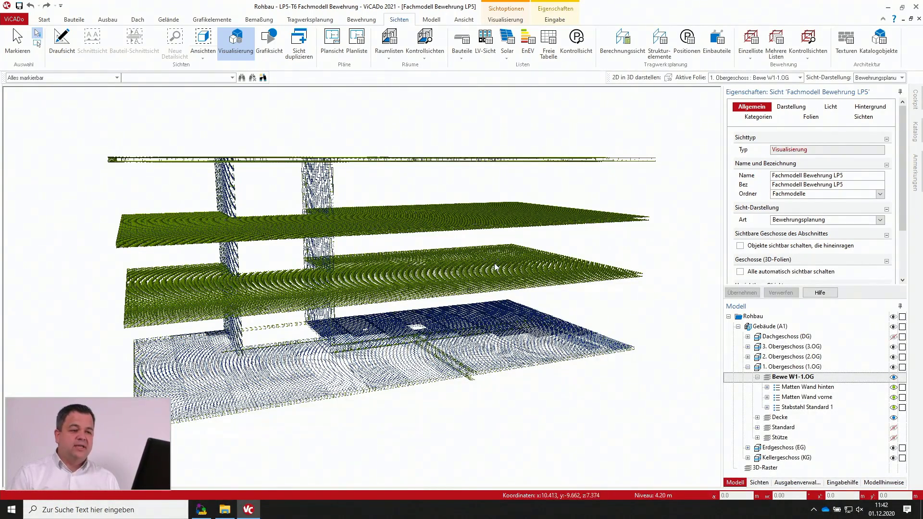
pyautogui.rightClick(475, 225)
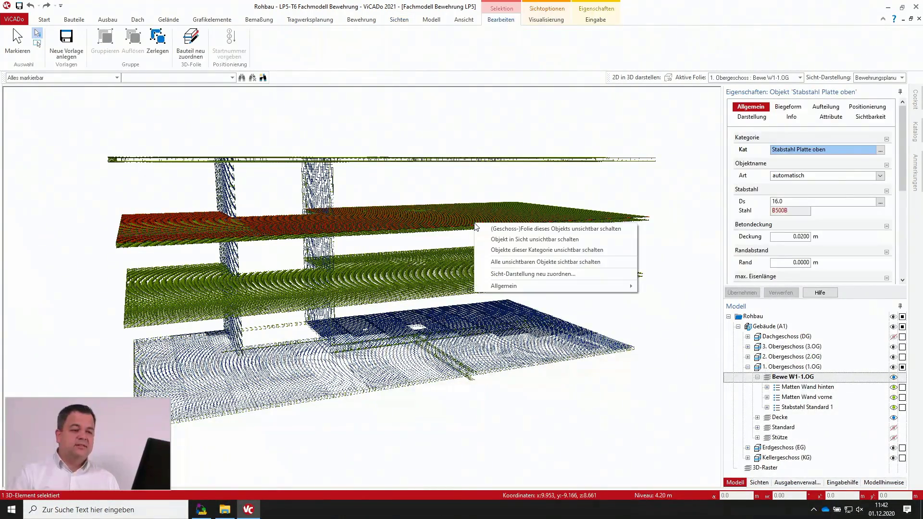
pyautogui.click(507, 241)
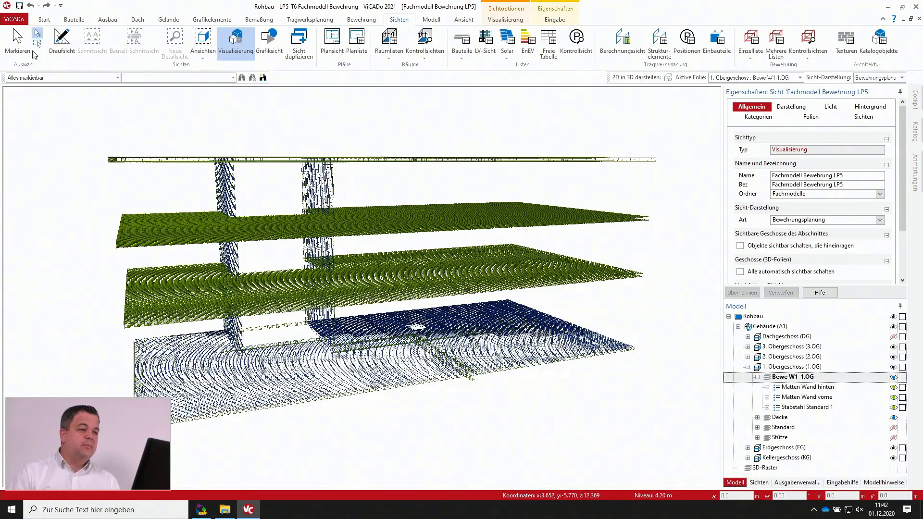
# Step: Start an IFC export of the visible objects in the view Fachmodell Bewehrung LP5 and continue to its general settings
pyautogui.click(18, 20)
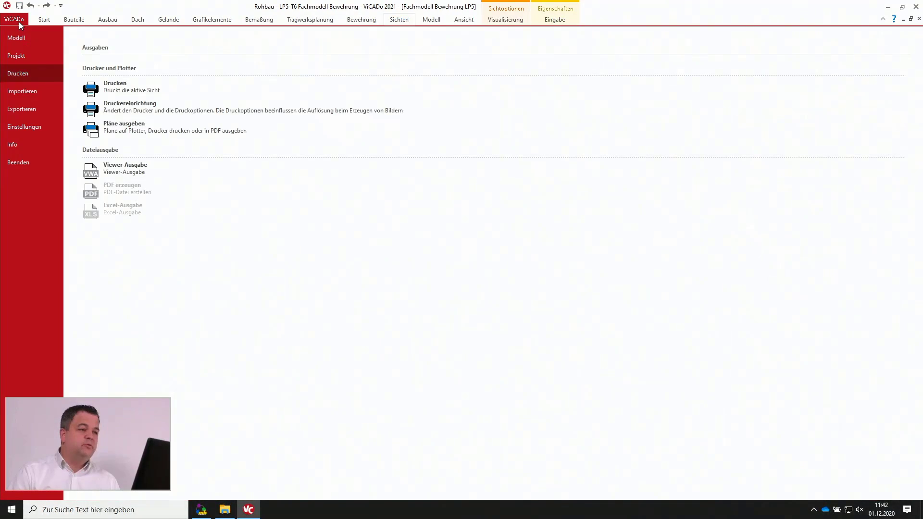
pyautogui.click(24, 111)
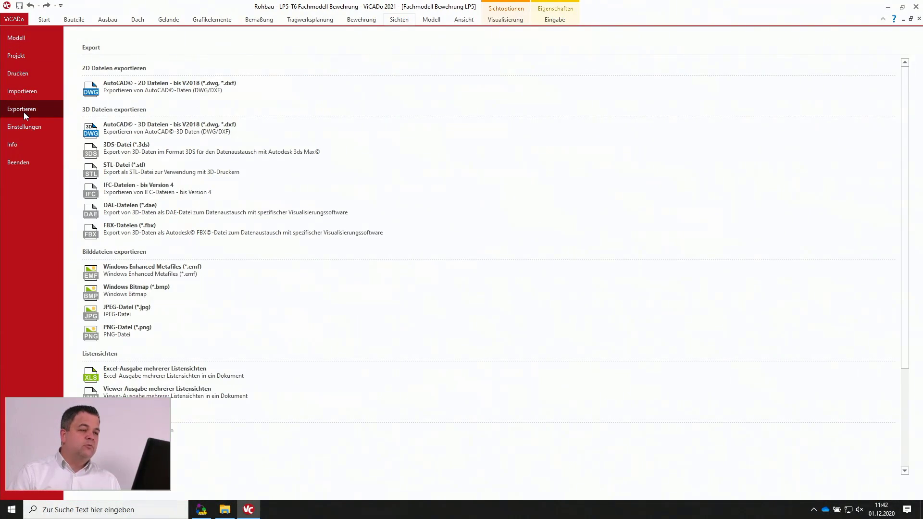
pyautogui.click(191, 194)
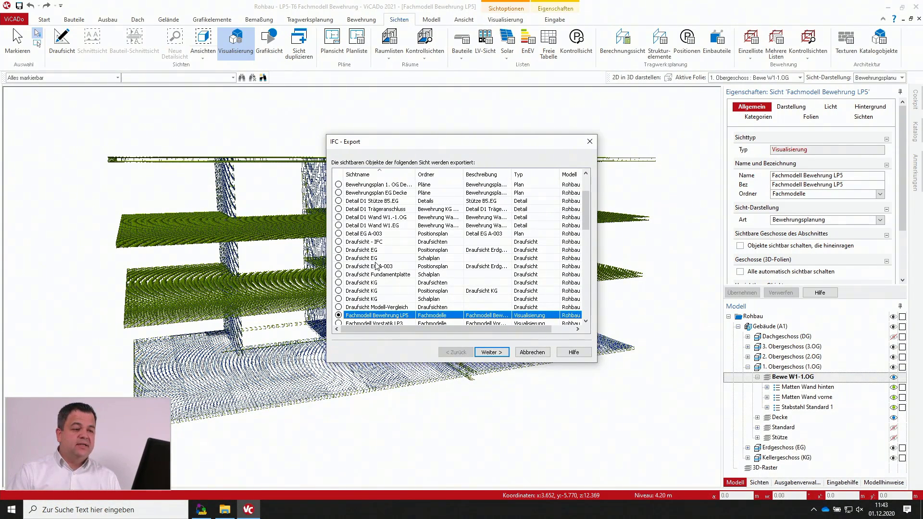
pyautogui.scroll(-2, 376, 265)
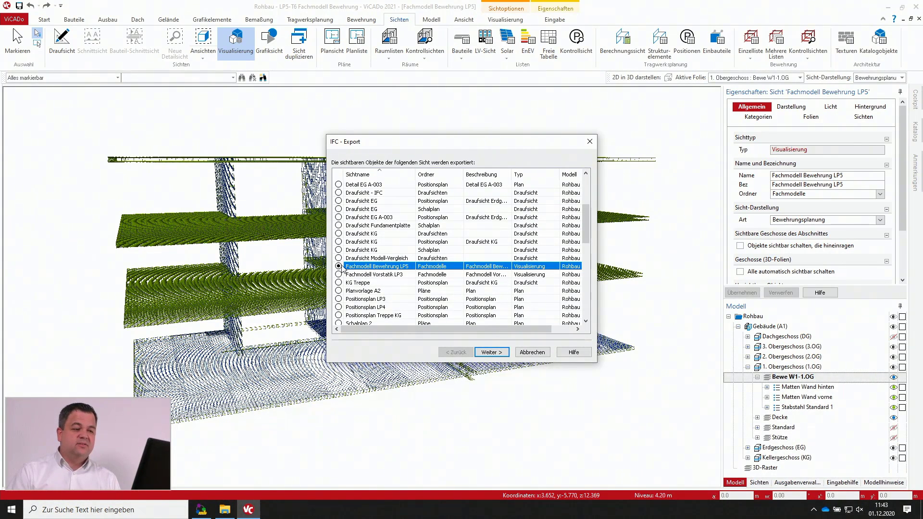
pyautogui.click(486, 351)
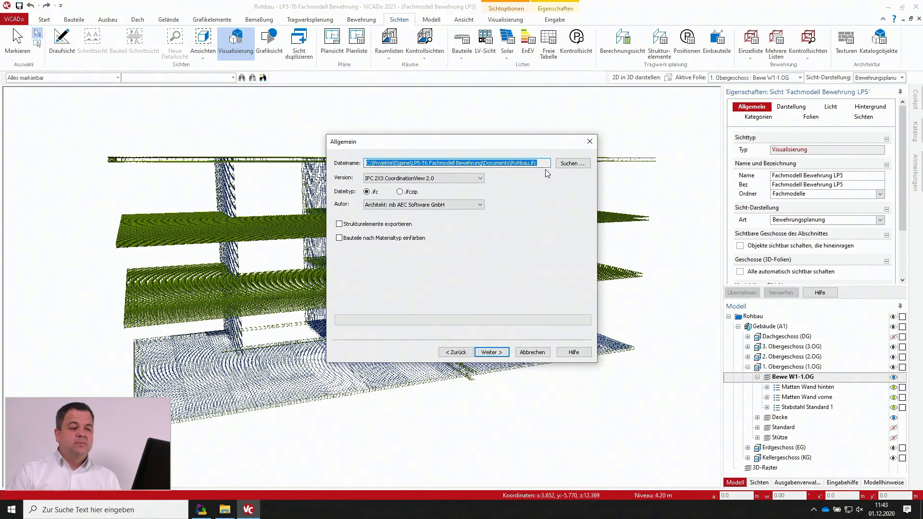
# Step: Set the IFC export file to Fachmodell Bewehrung LP5 in the Dokumente directory of the current project
pyautogui.click(571, 164)
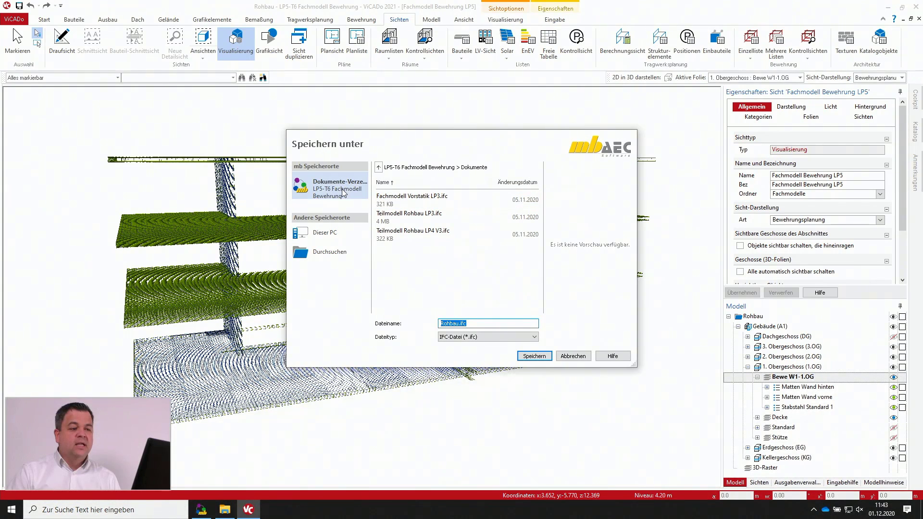
pyautogui.click(343, 193)
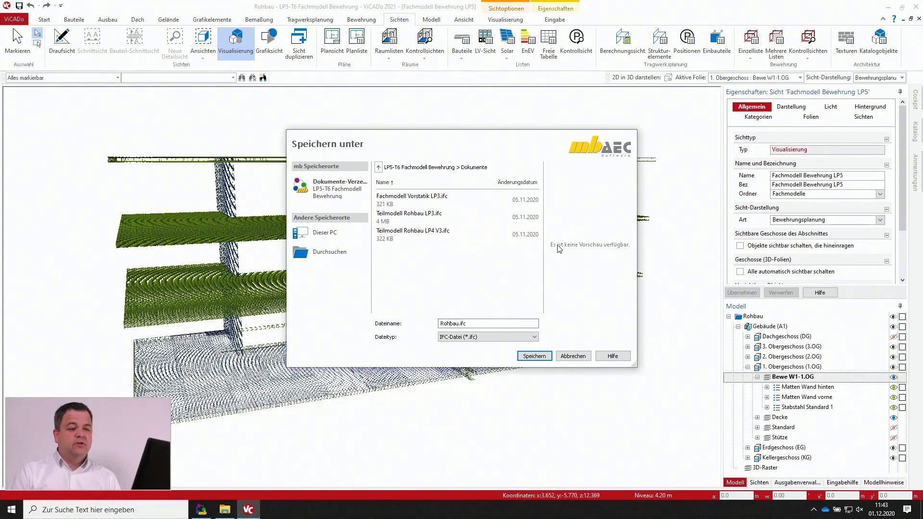
pyautogui.moveTo(637, 248); pyautogui.dragTo(815, 248)
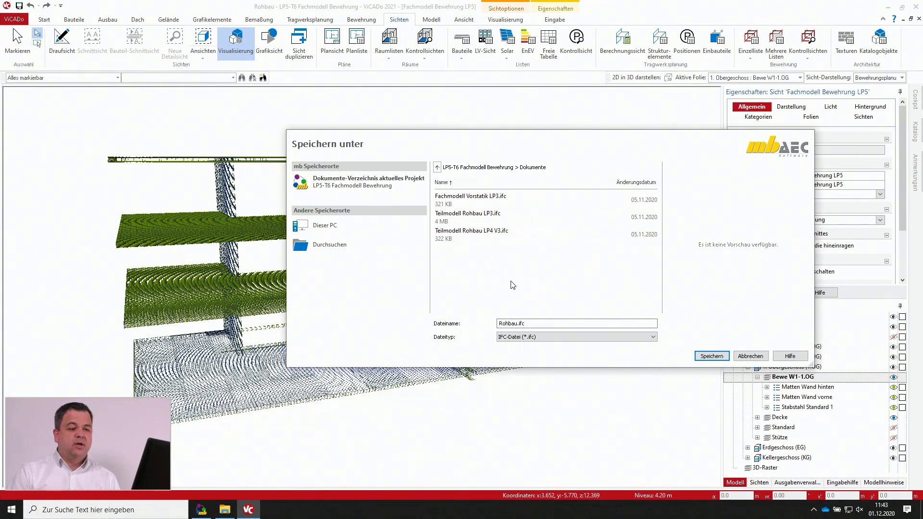
pyautogui.click(543, 324)
pyautogui.hotkey('ctrl', 'a')
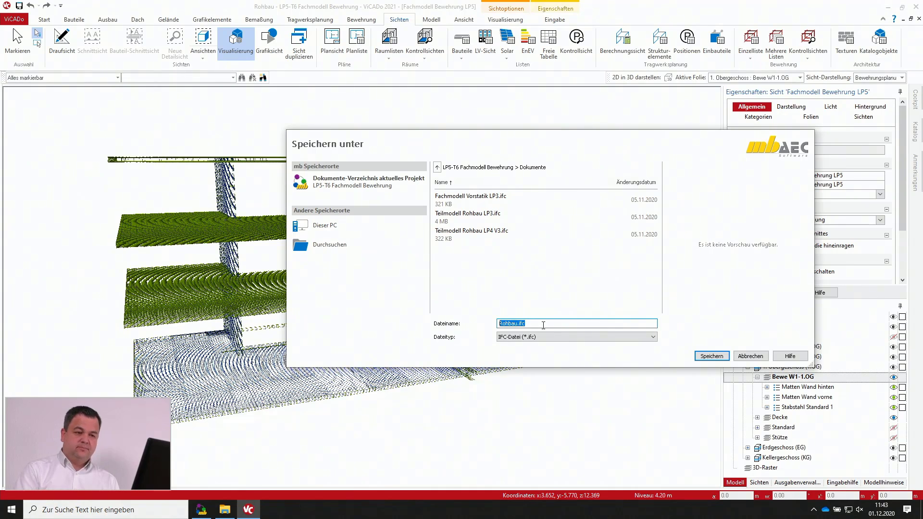
pyautogui.write('Fachmodell')
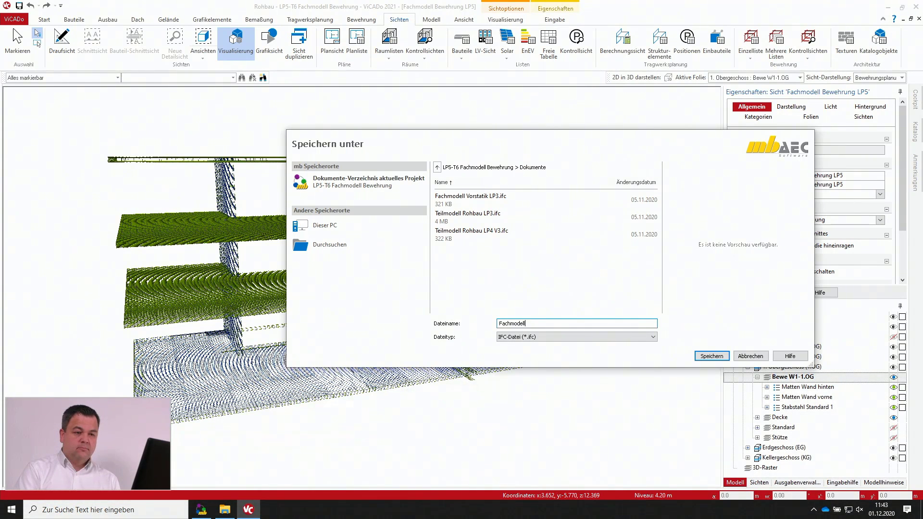
pyautogui.write(' Bewehrung')
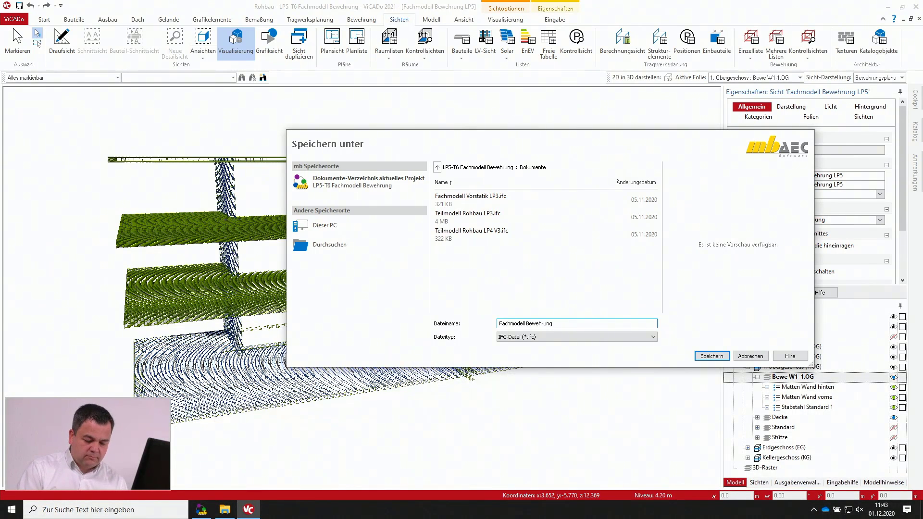
pyautogui.write(' LP5')
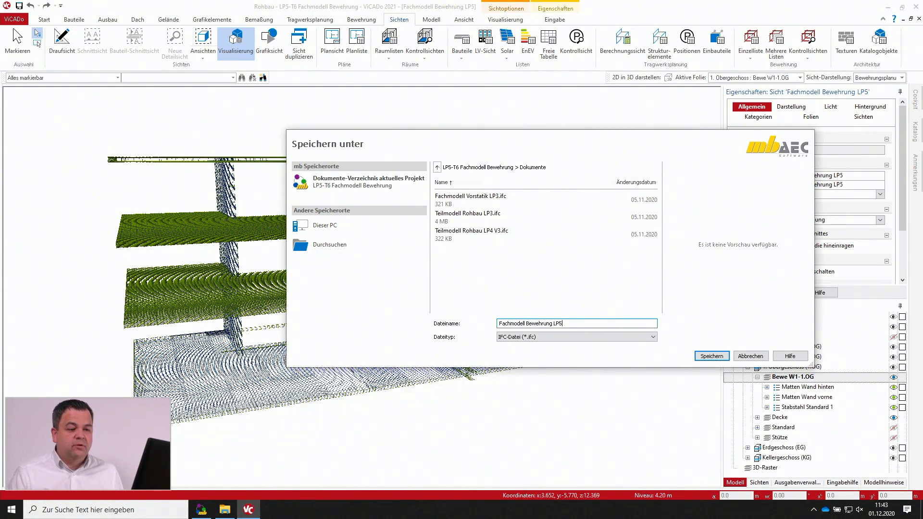
pyautogui.click(711, 355)
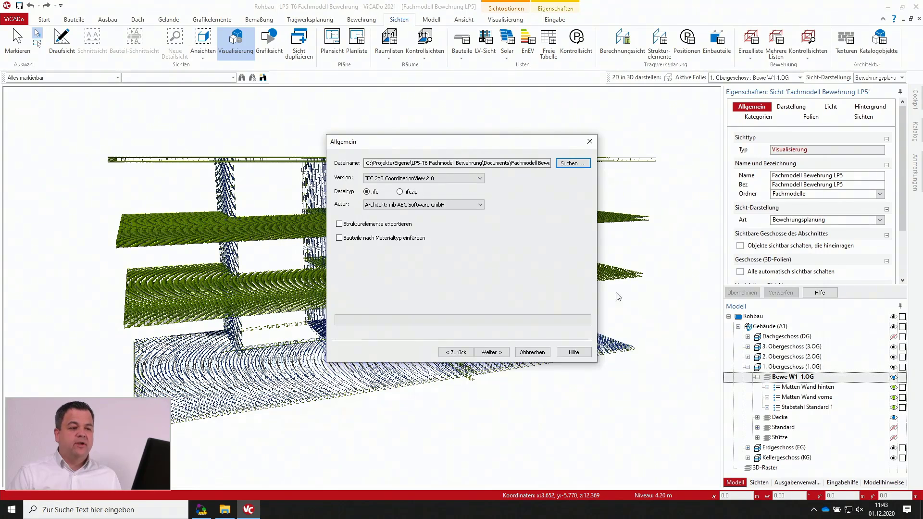
# Step: Set the IFC version to IFC 4 DesignTransferView 1.1 and the author to Tragwerksplaner, and complete the export with the default attribute properties
pyautogui.click(445, 178)
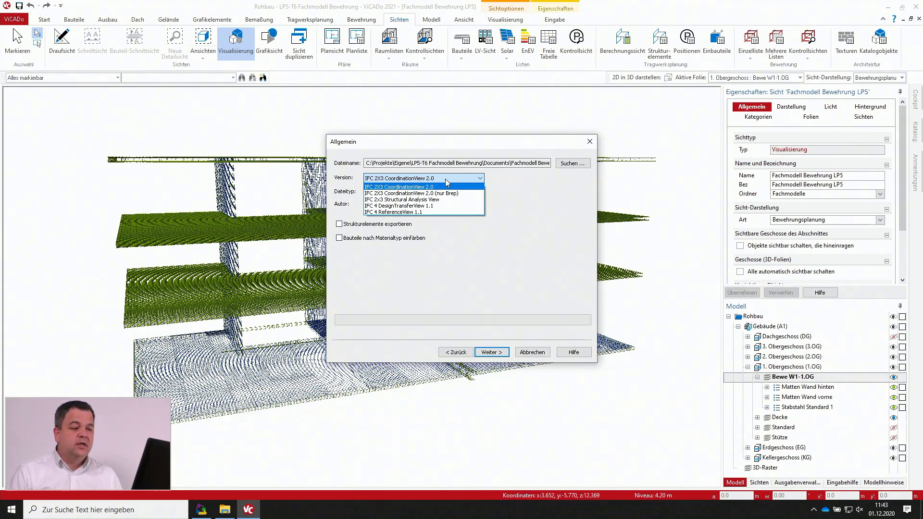
pyautogui.click(405, 205)
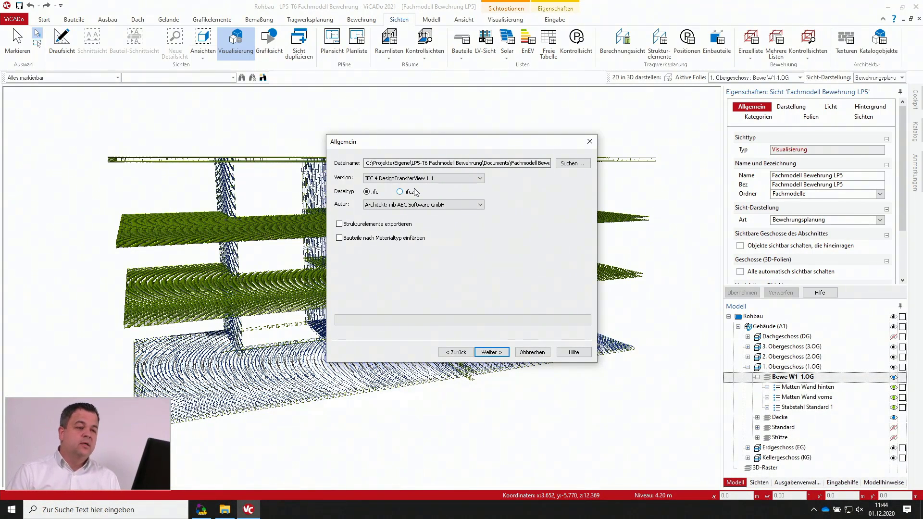
pyautogui.click(376, 208)
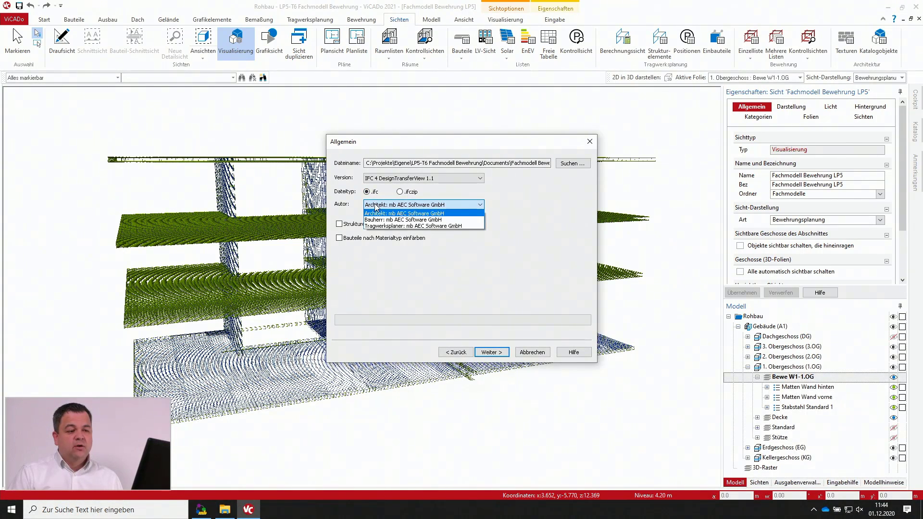
pyautogui.click(454, 216)
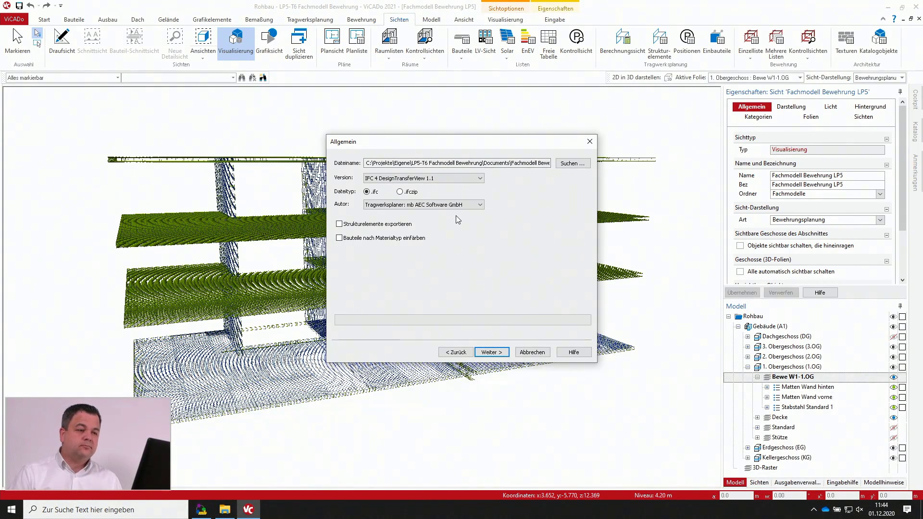
pyautogui.click(491, 352)
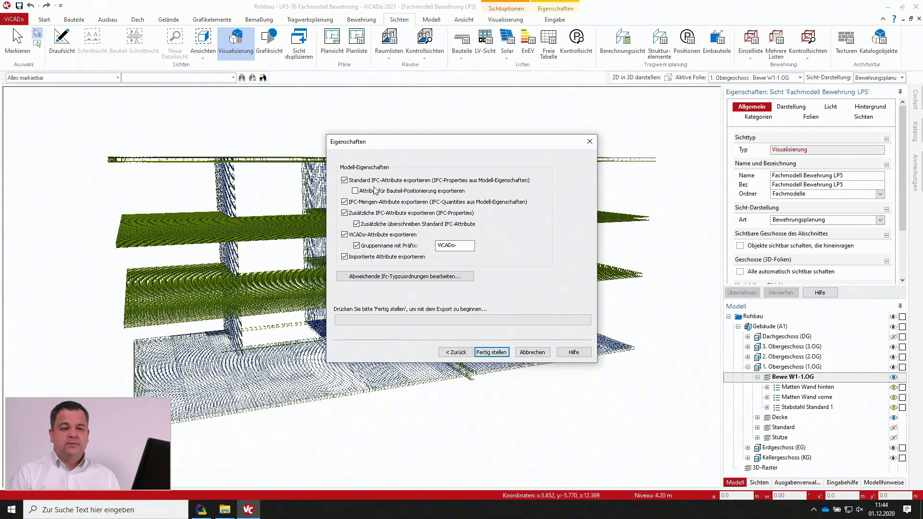
pyautogui.click(489, 352)
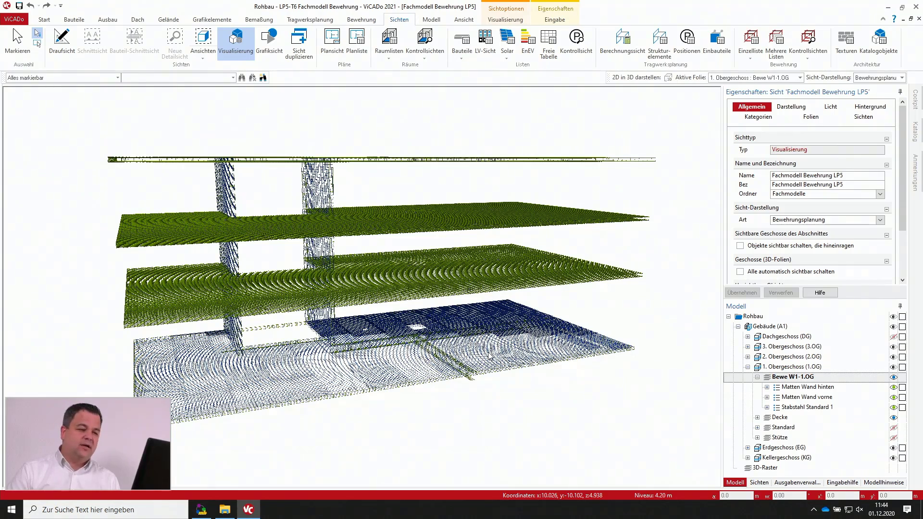
# Step: Switch to the ProjectManager, show the project's documents with a wider document list and group them by Typ
pyautogui.click(202, 510)
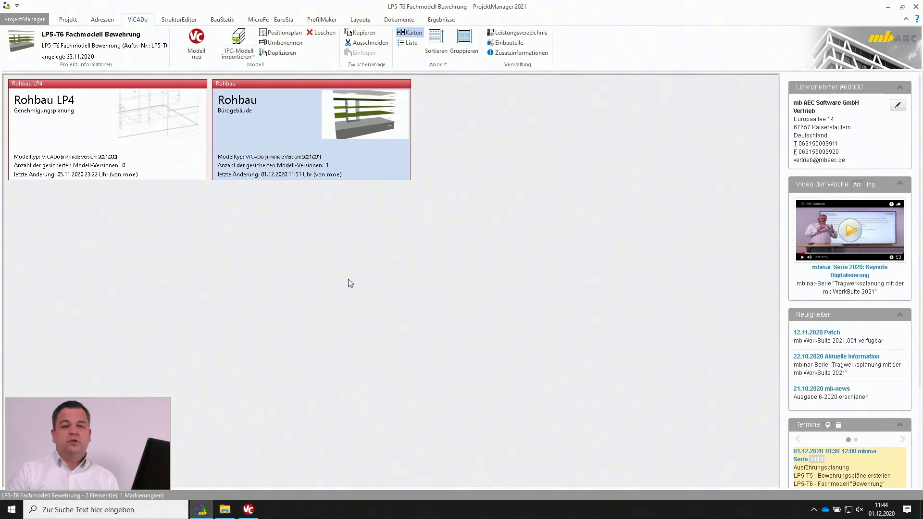
pyautogui.click(401, 20)
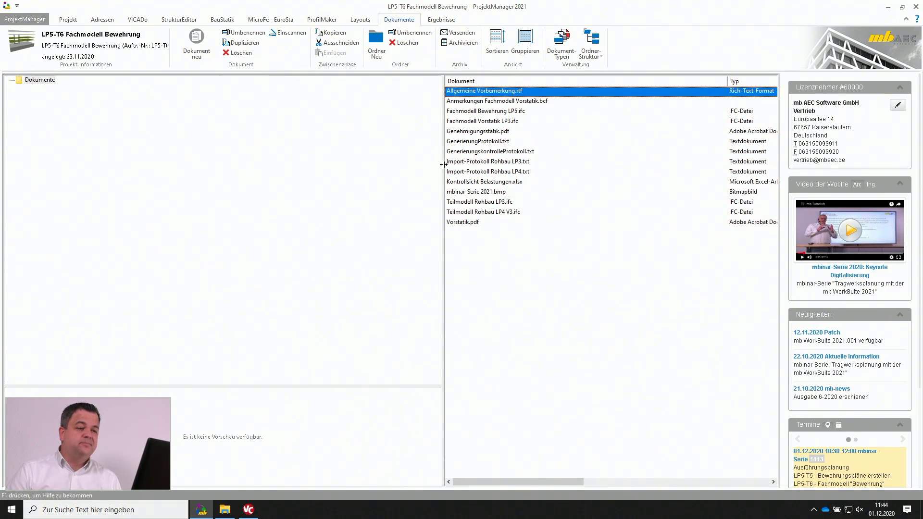
pyautogui.moveTo(270, 181); pyautogui.dragTo(215, 185)
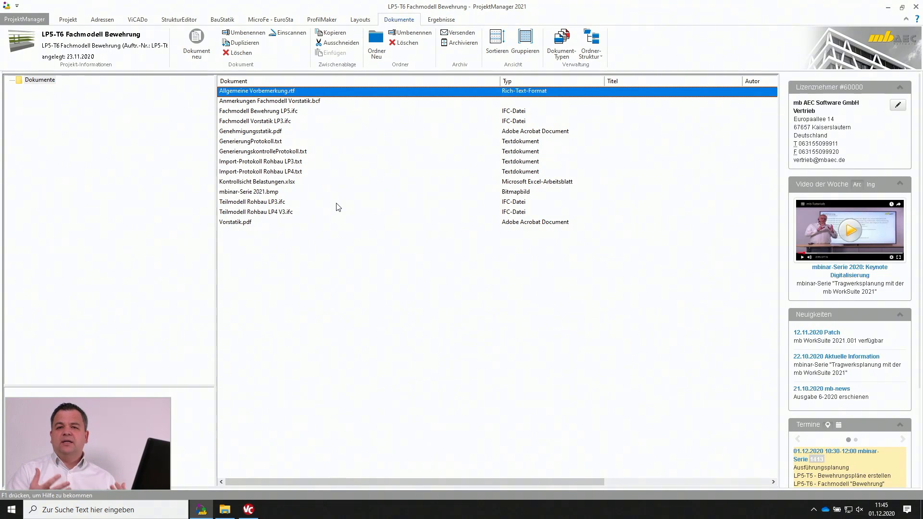
pyautogui.click(43, 80)
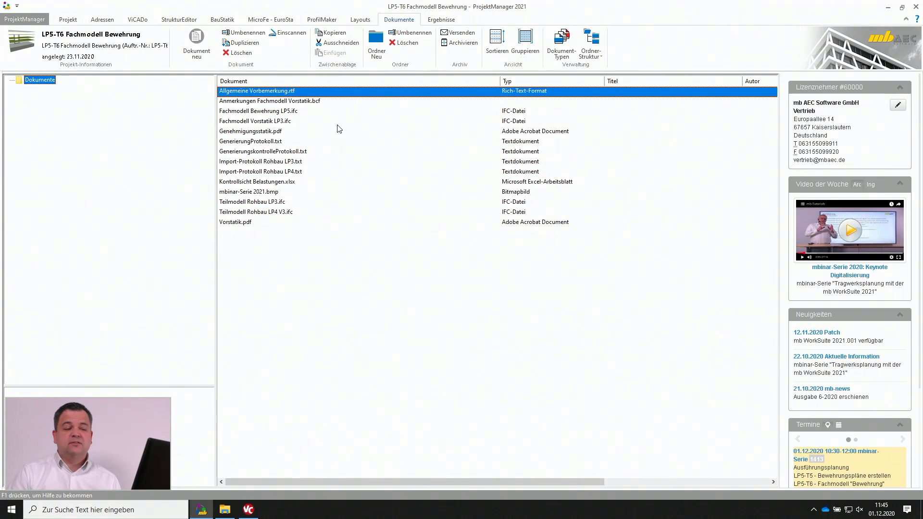
pyautogui.rightClick(362, 79)
pyautogui.moveTo(413, 87)
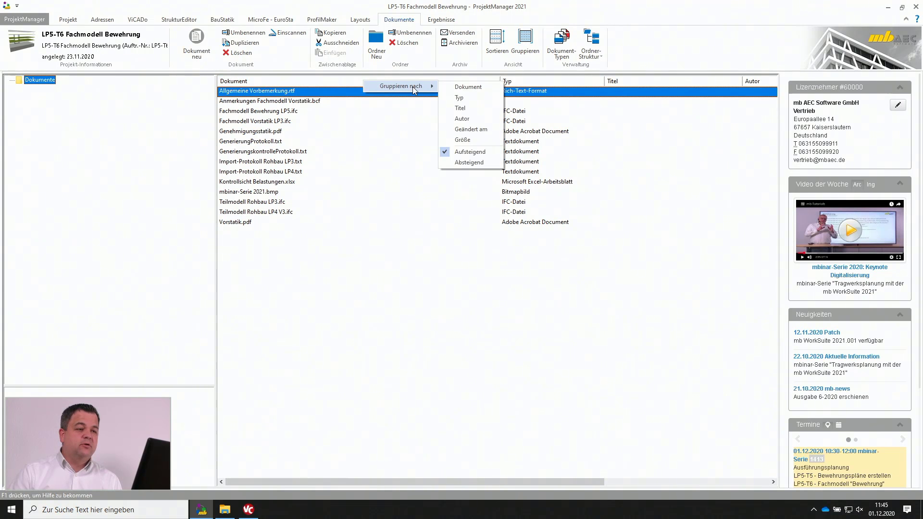
pyautogui.click(459, 97)
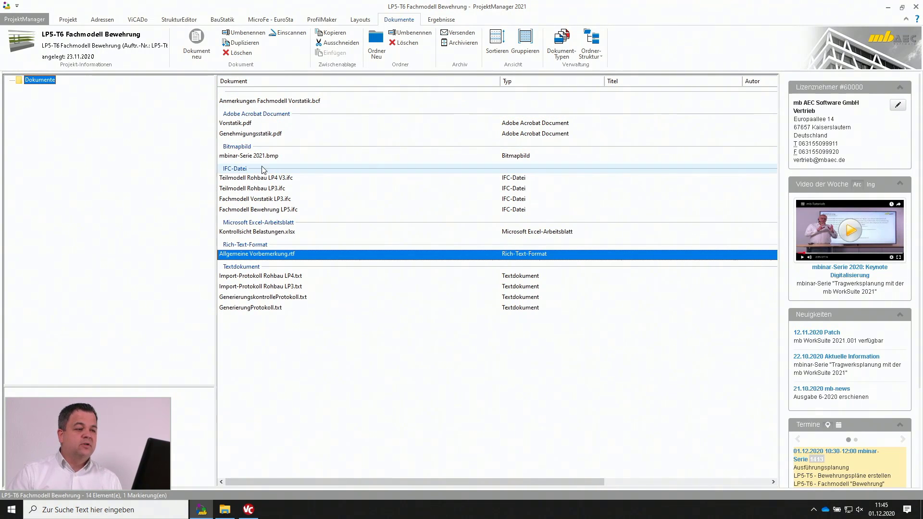
# Step: Open Fachmodell Bewehrung LP5.ifc in the IFC viewer and enlarge the view properties area
pyautogui.click(256, 210)
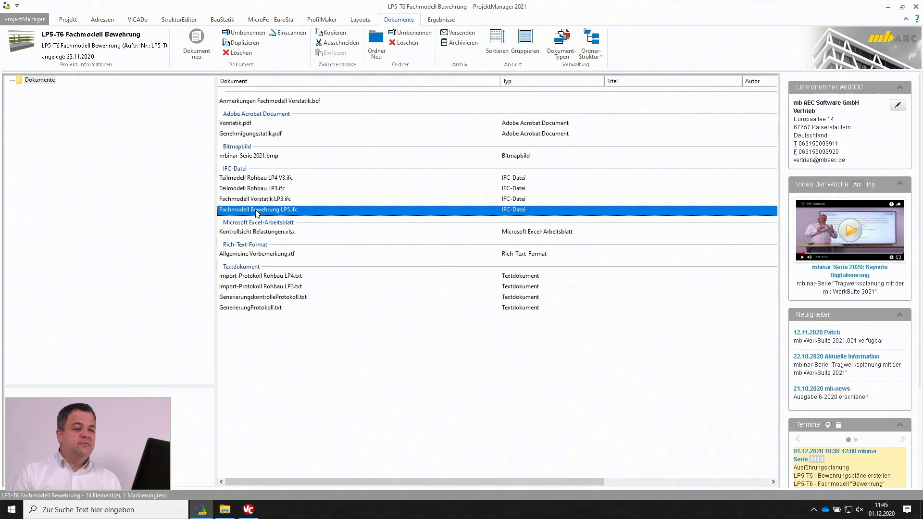
pyautogui.doubleClick(256, 213)
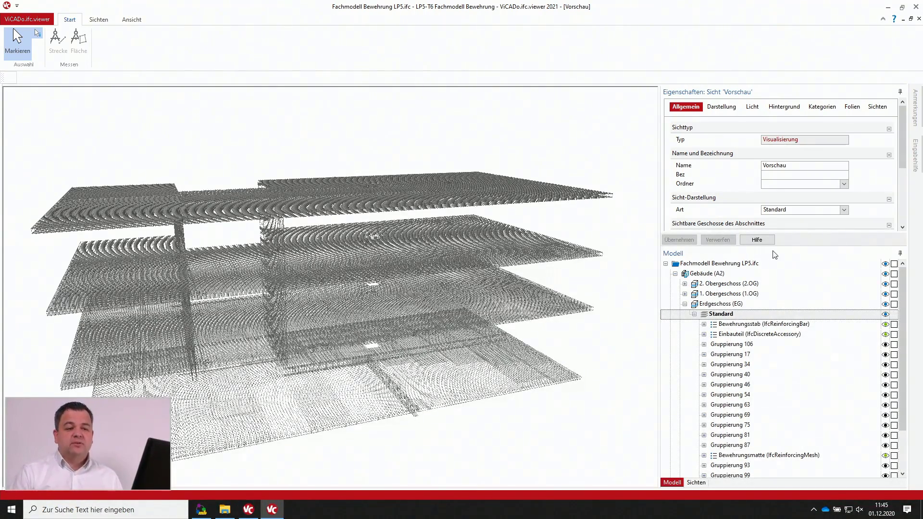
pyautogui.moveTo(776, 247); pyautogui.dragTo(781, 332)
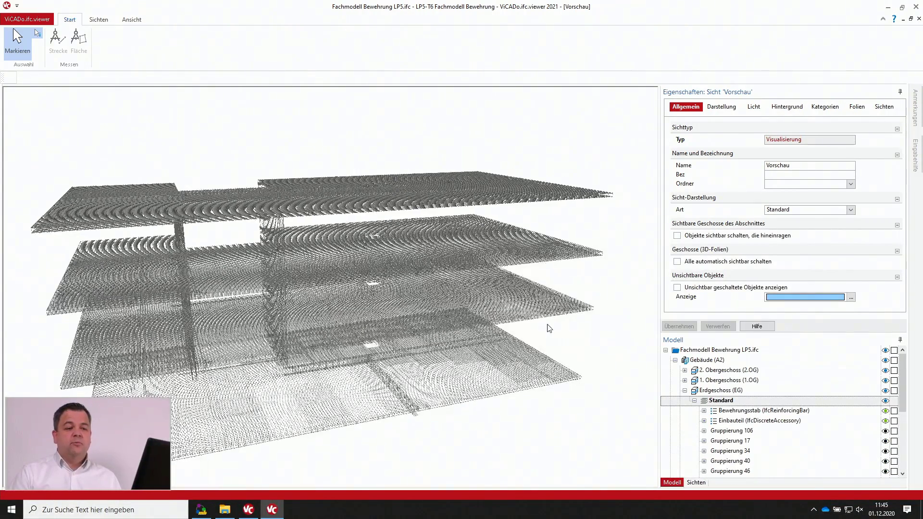
# Step: Inspect the exported slab reinforcement up close and check the properties of an upper additional bar in the 2. Obergeschoss
pyautogui.moveTo(549, 328); pyautogui.dragTo(551, 308, button='middle')
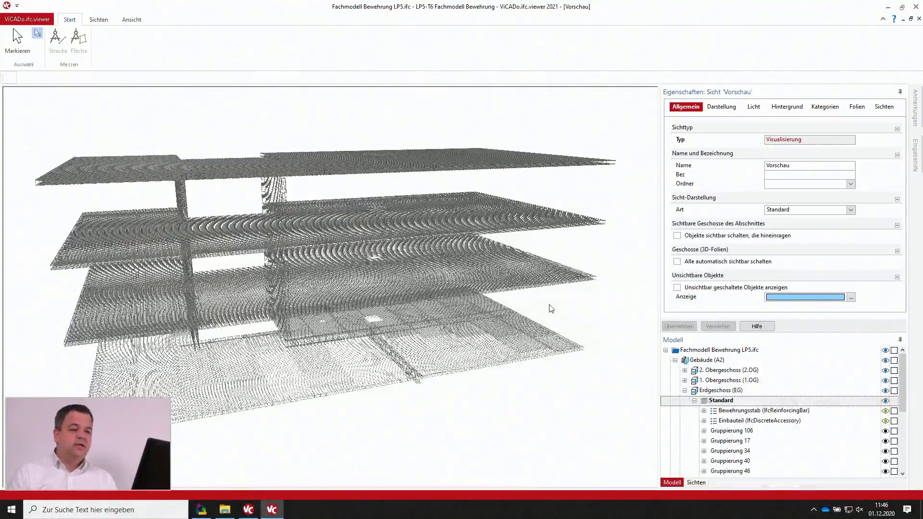
pyautogui.moveTo(203, 247); pyautogui.dragTo(199, 240, button='middle')
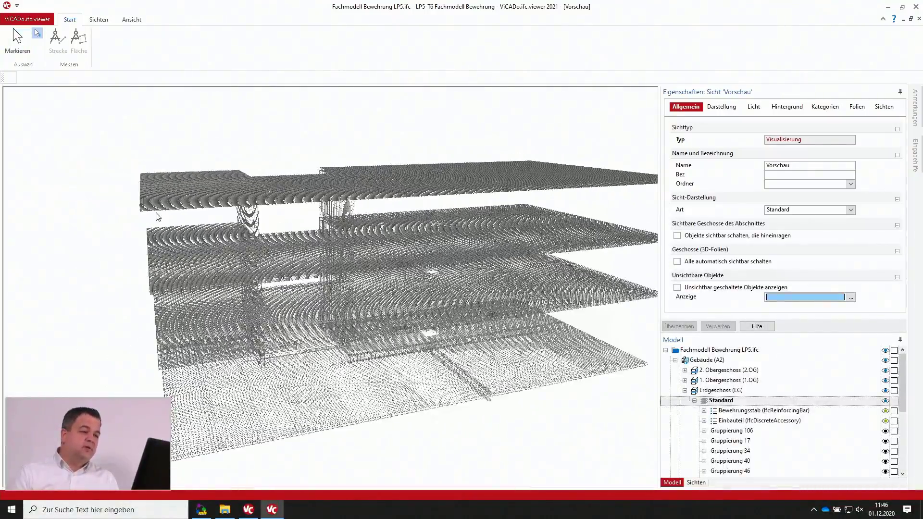
pyautogui.scroll(10, 156, 216)
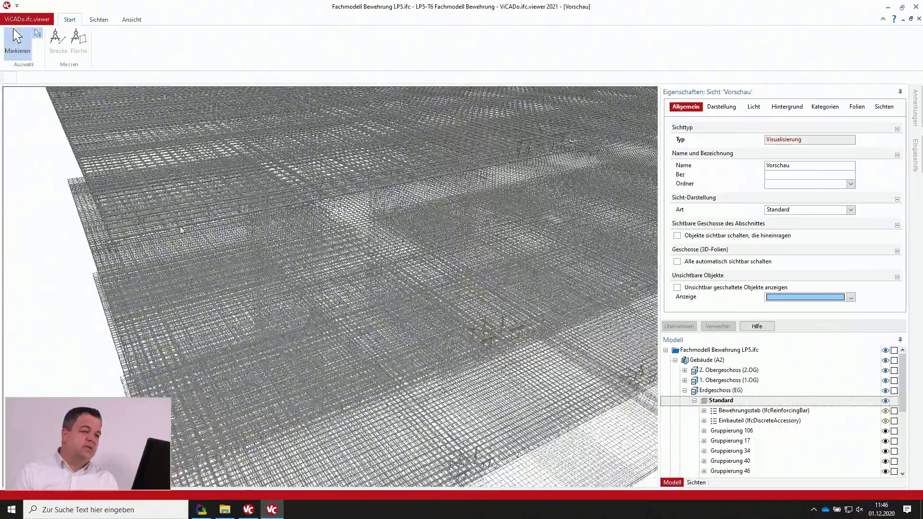
pyautogui.scroll(3, 181, 230)
pyautogui.scroll(5, 244, 198)
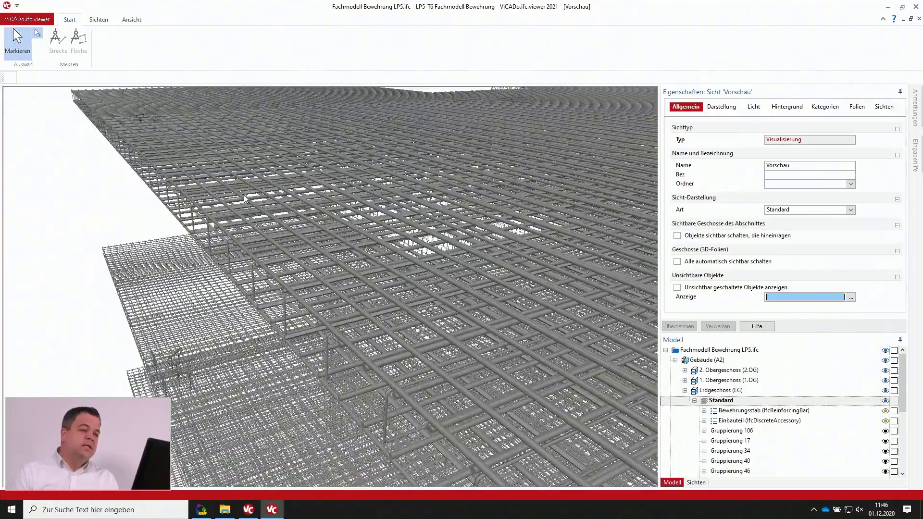
pyautogui.scroll(-1, 244, 198)
pyautogui.click(289, 278)
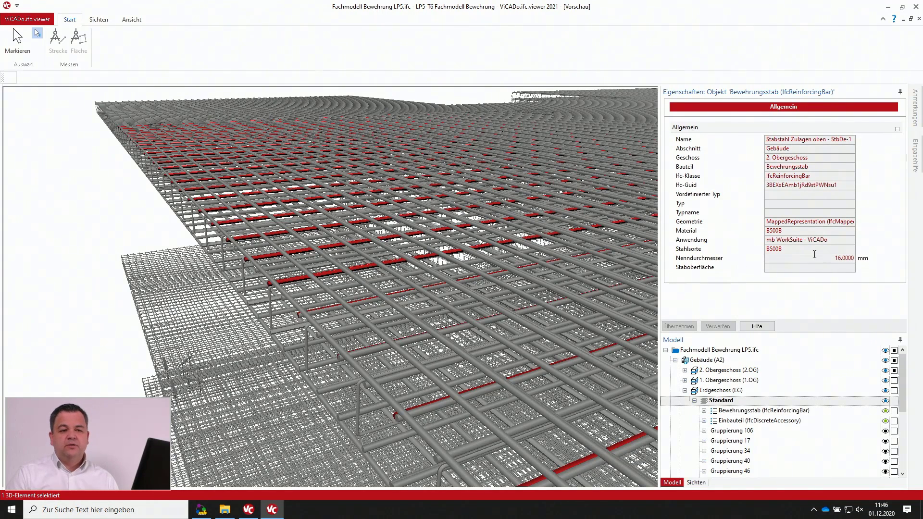
pyautogui.click(133, 242)
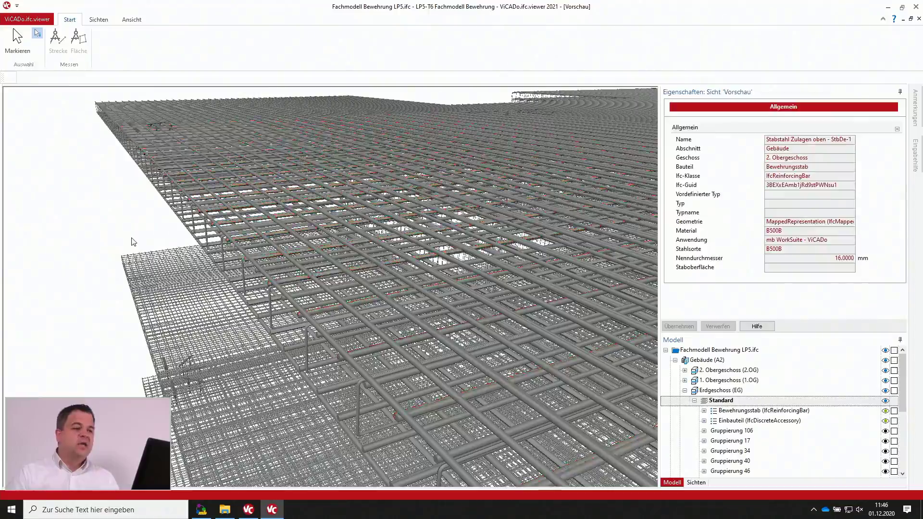
# Step: Look over the whole exported reinforcement model from a lower angle and close the IFC viewer
pyautogui.scroll(-5, 133, 242)
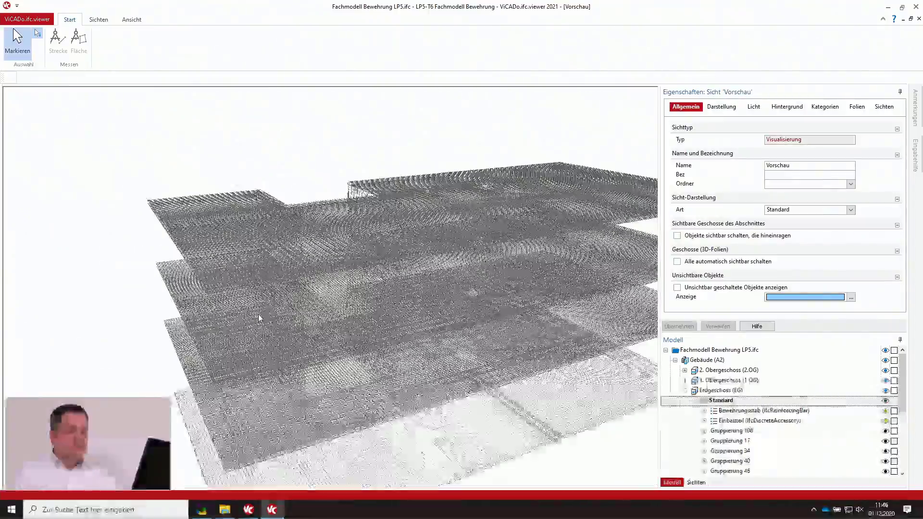
pyautogui.moveTo(259, 318); pyautogui.dragTo(174, 229, button='middle')
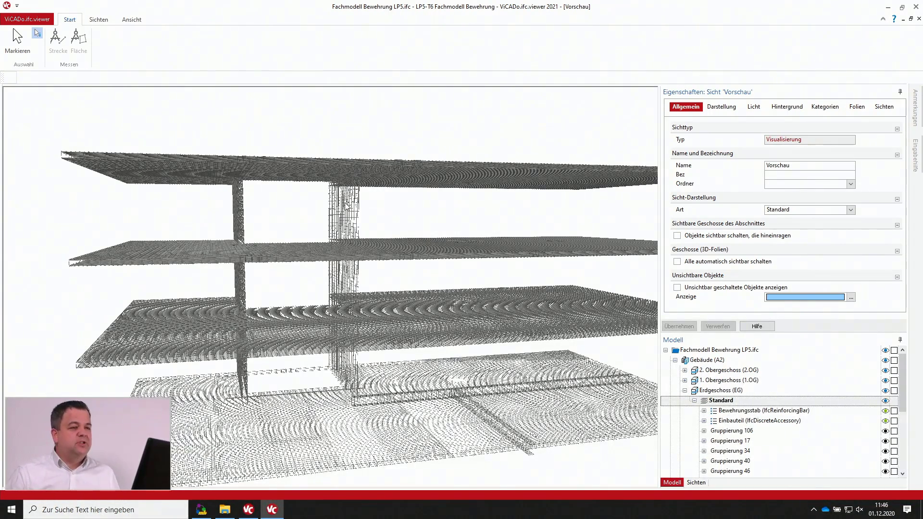
pyautogui.click(915, 8)
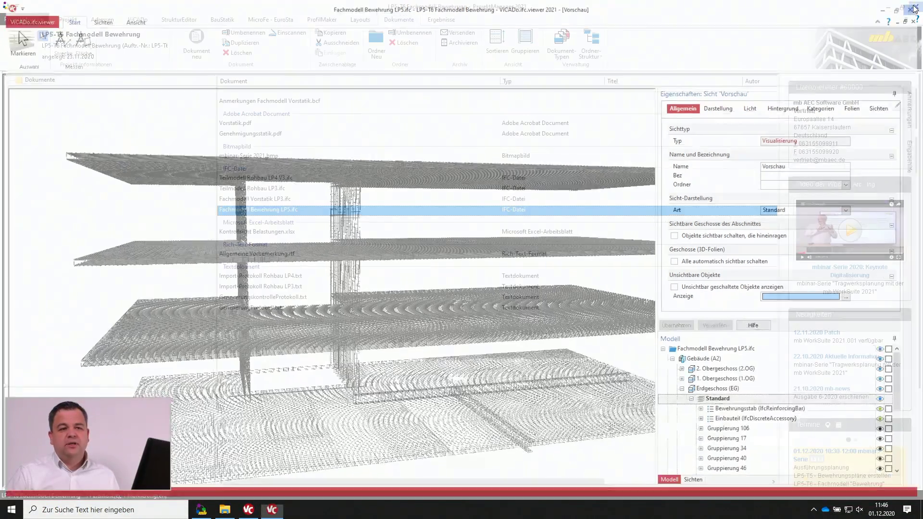
# Step: Switch back to ViCADo and start a new visualisation view based on the Visualisierungssicht template
pyautogui.click(248, 510)
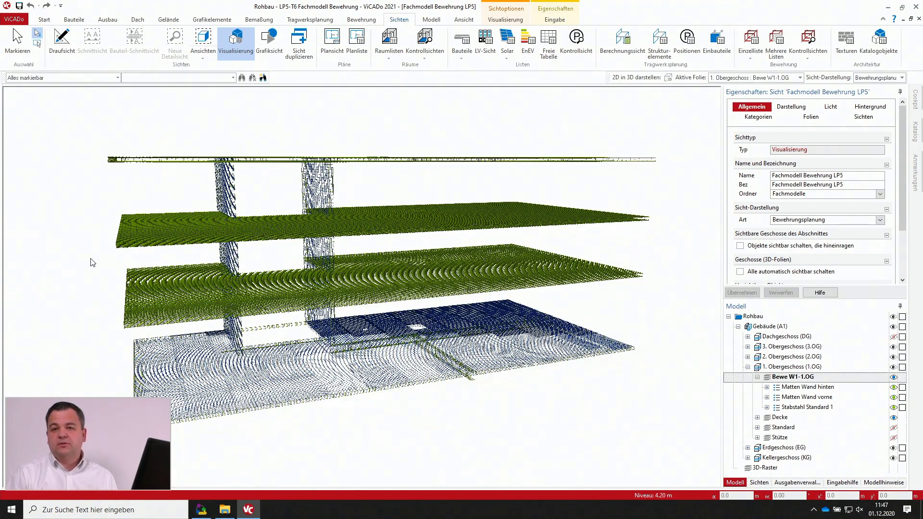
pyautogui.click(239, 42)
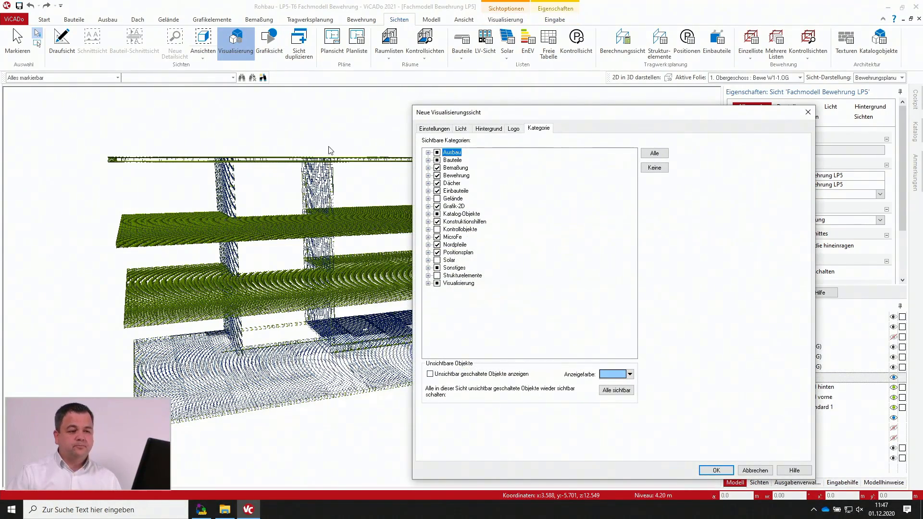
pyautogui.click(434, 128)
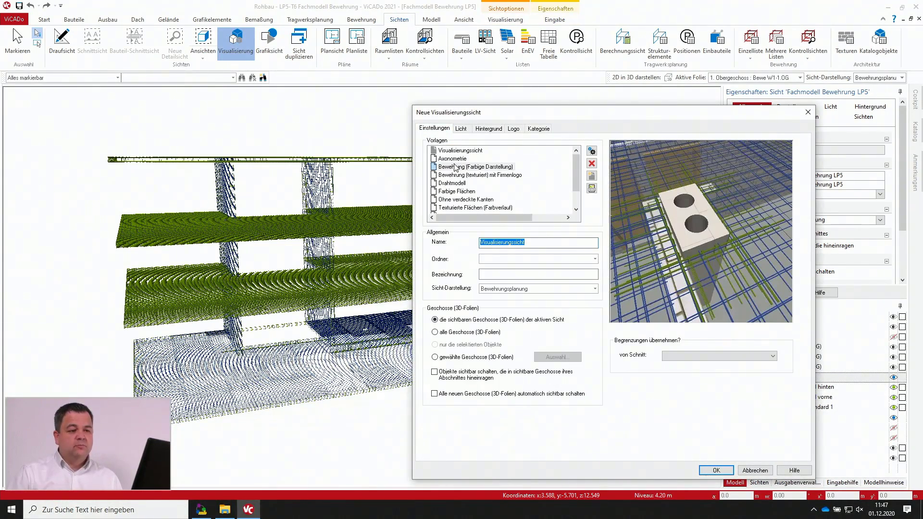
pyautogui.click(462, 151)
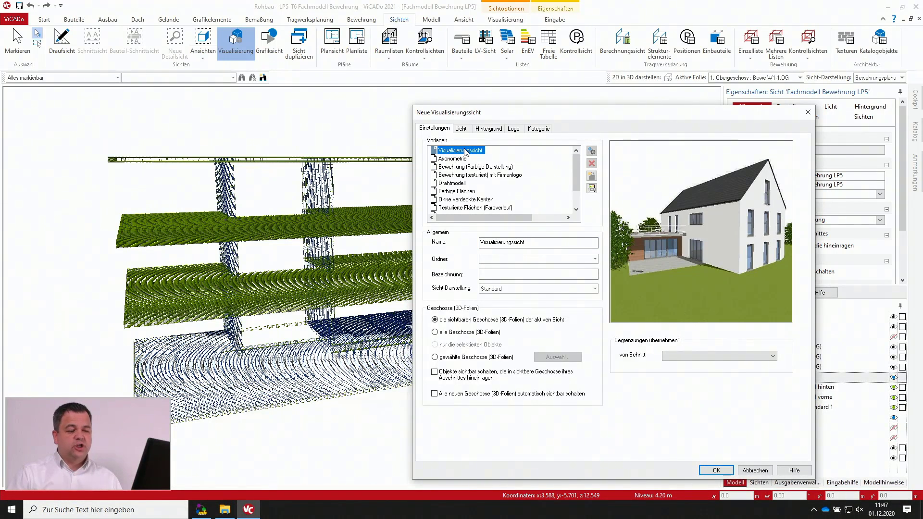
# Step: Restrict the new view to chosen storeys and exclude all layers of the 3. Obergeschoss
pyautogui.click(447, 358)
pyautogui.click(557, 358)
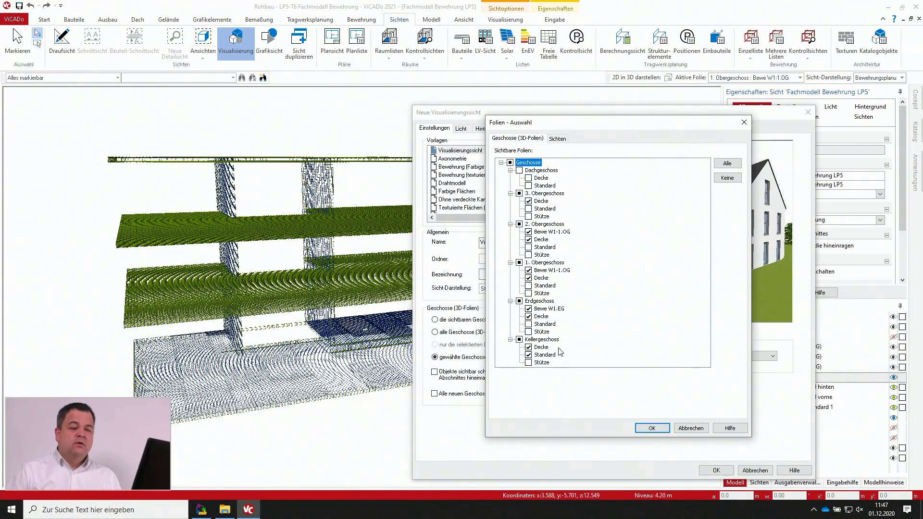
pyautogui.click(519, 193)
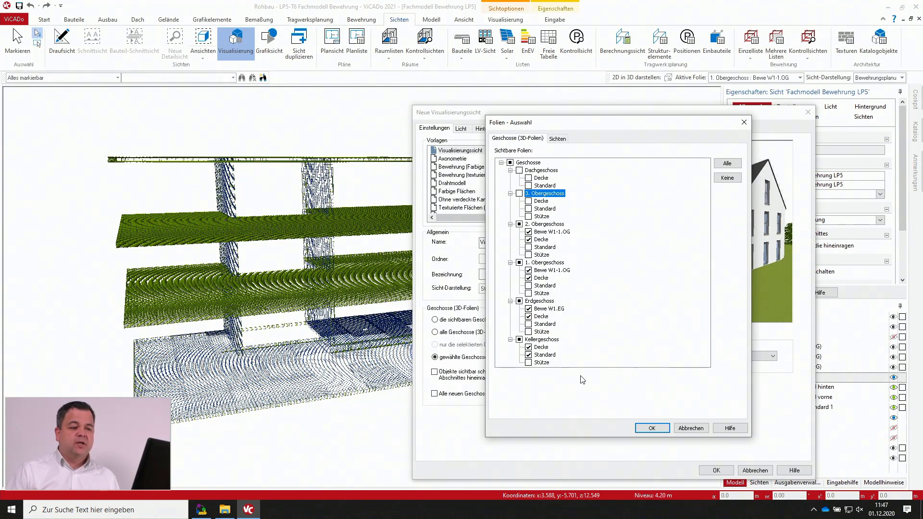
pyautogui.click(647, 429)
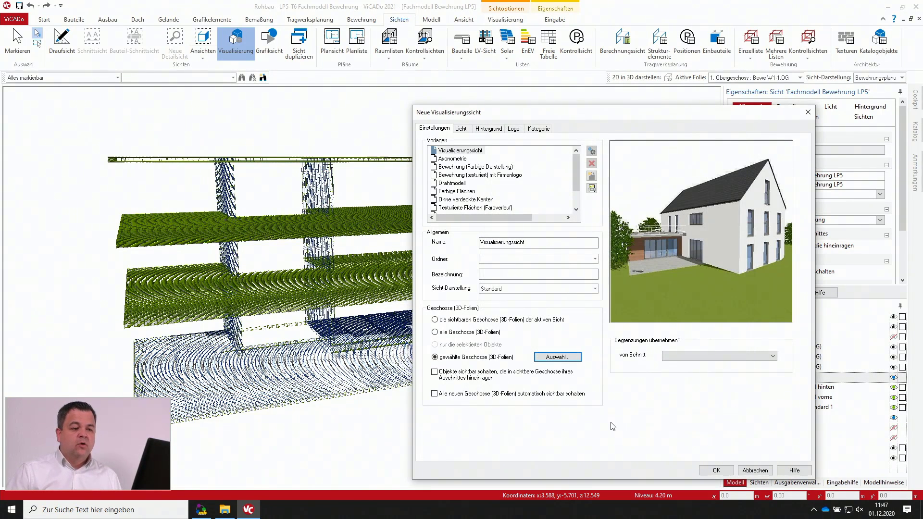
# Step: Name the new visualisation view Rohbaumodell Bewehrung LP5
pyautogui.doubleClick(537, 242)
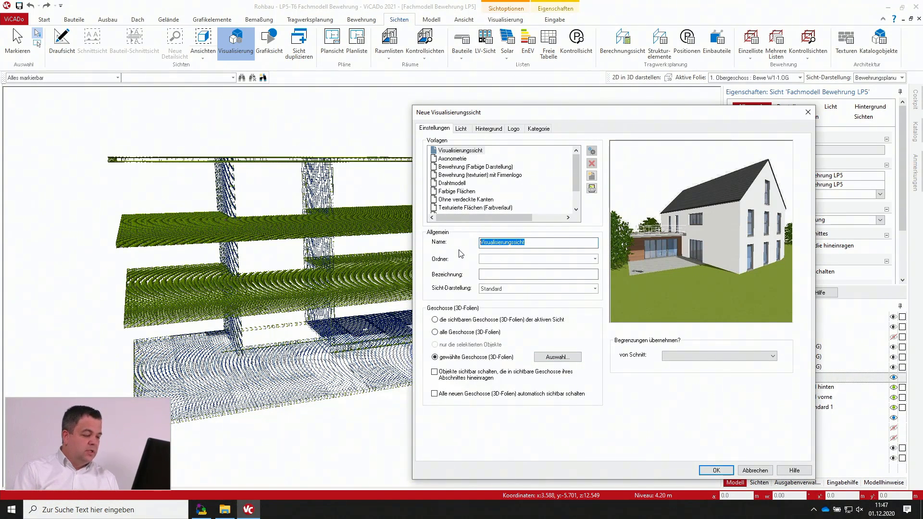
pyautogui.write('Roh')
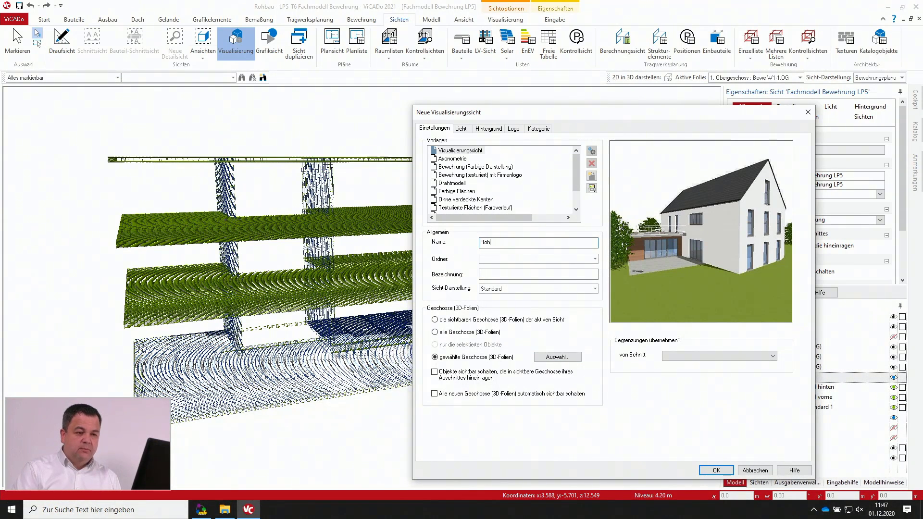
pyautogui.write('baumodell B')
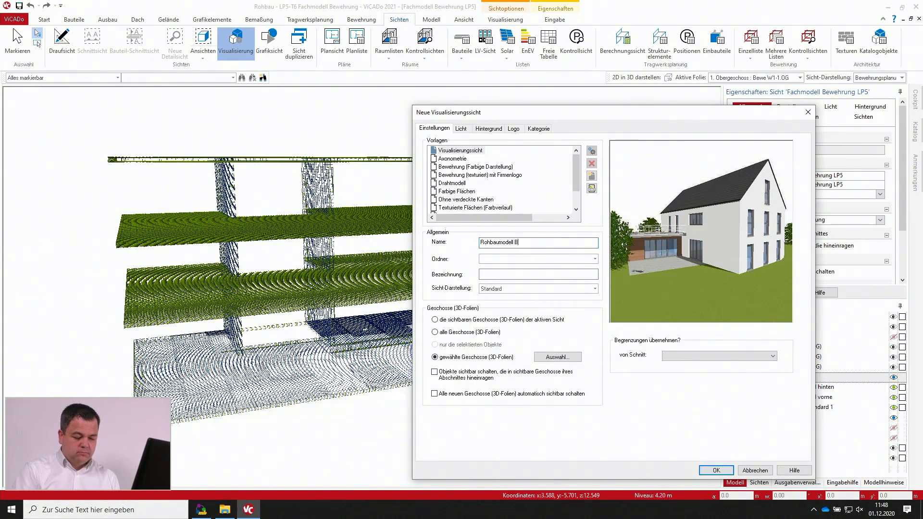
pyautogui.write('ewehrung LP')
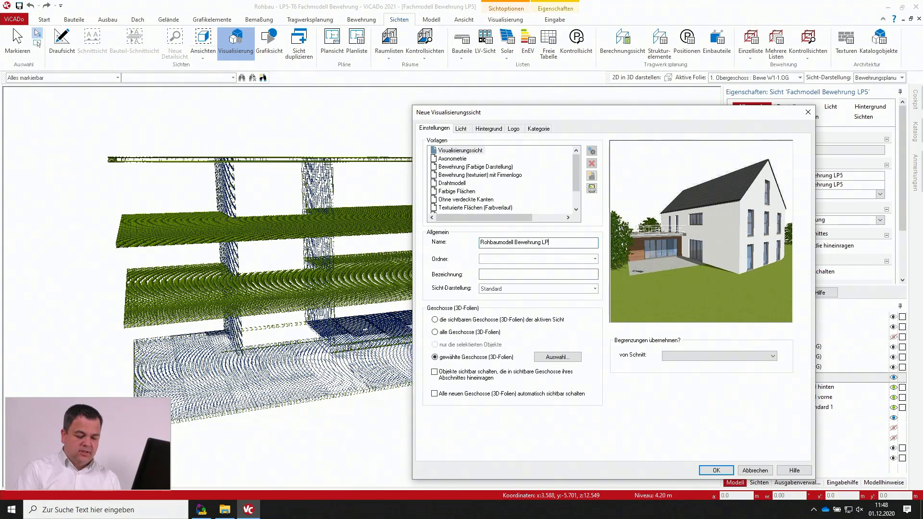
pyautogui.write('5')
# Step: Copy the view name into the Bezeichnung, assign the view to the Fachmodelle folder and create it
pyautogui.moveTo(564, 243); pyautogui.dragTo(479, 243)
pyautogui.hotkey('ctrl', 'c')
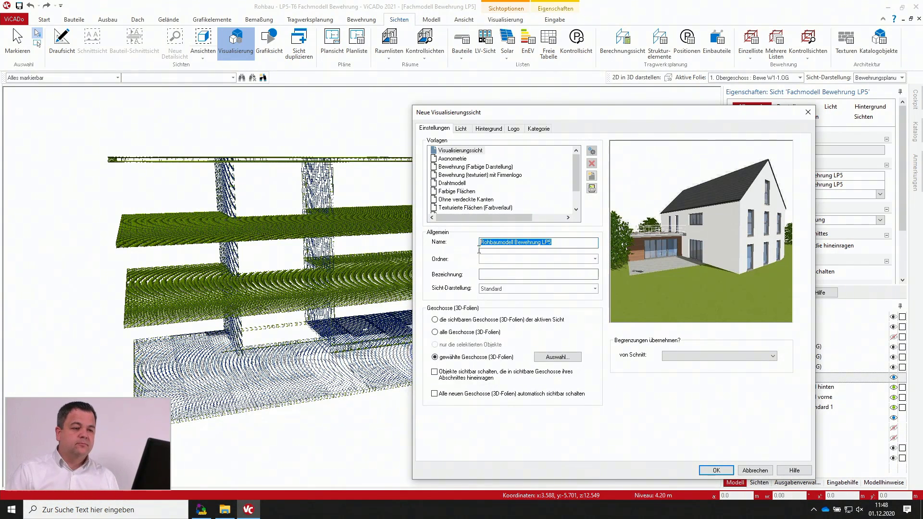
pyautogui.click(486, 273)
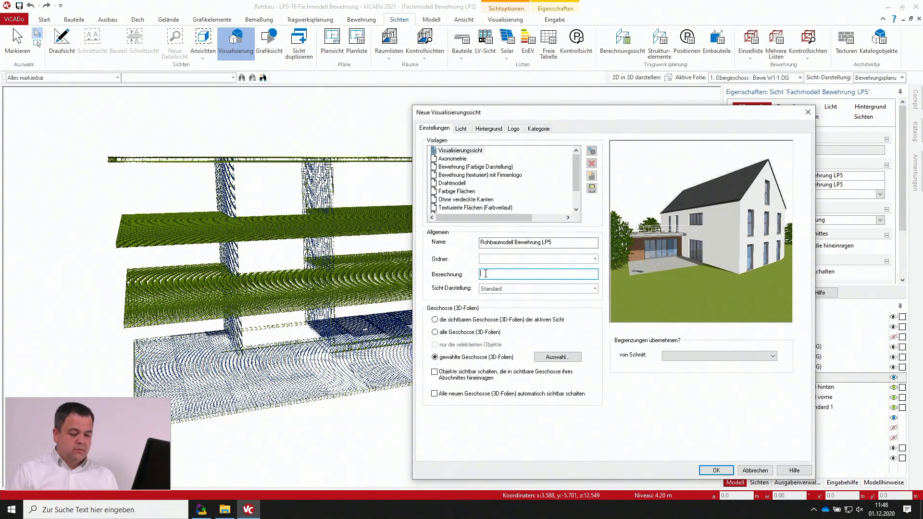
pyautogui.hotkey('ctrl', 'v')
pyautogui.click(594, 260)
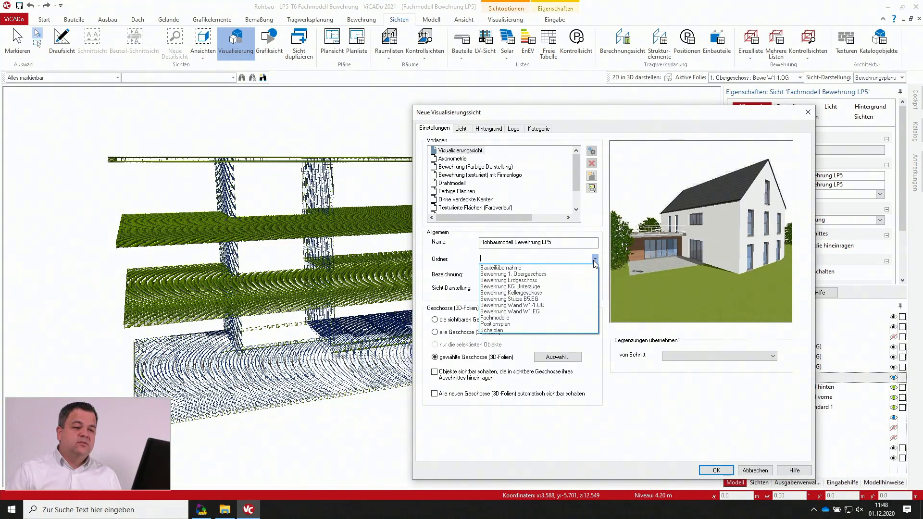
pyautogui.click(500, 318)
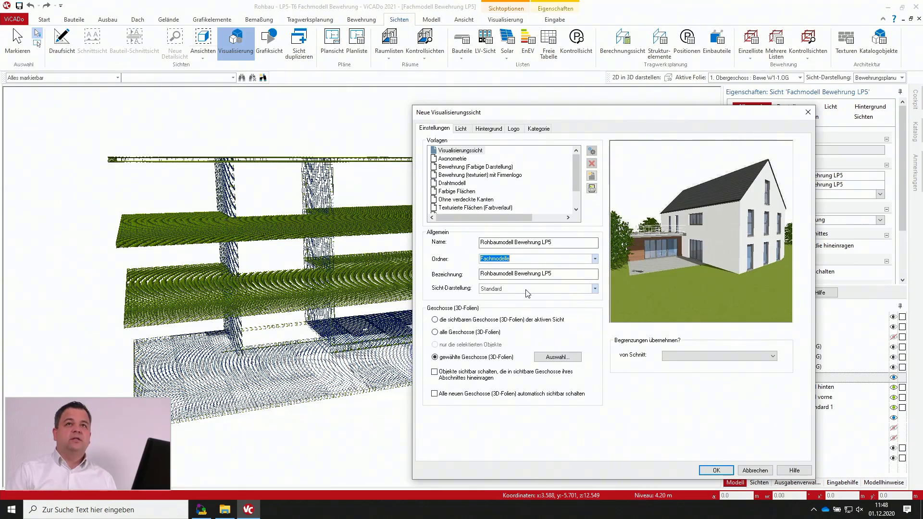
pyautogui.click(730, 470)
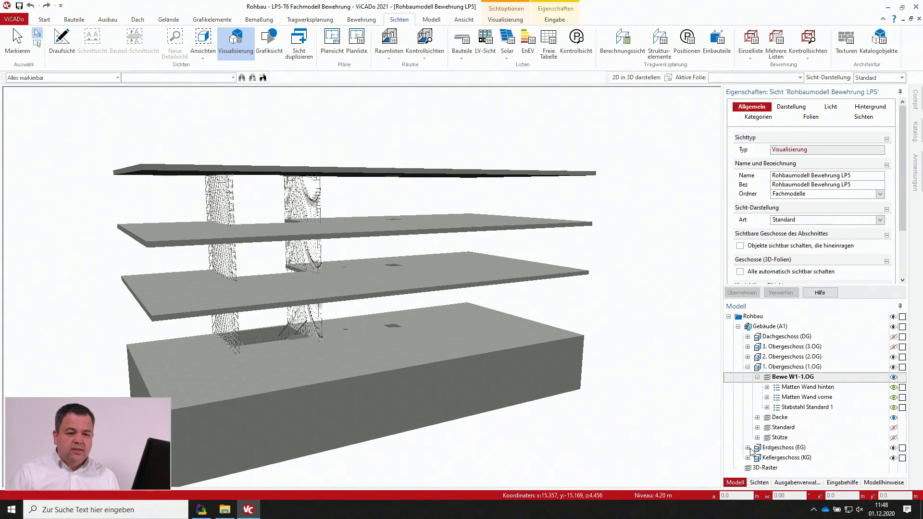
# Step: Make the Standard layer of the 1. Obergeschoss visible and test the visibility of its Treppenhauswand tragend category
pyautogui.click(778, 427)
pyautogui.click(757, 428)
pyautogui.scroll(-1, 867, 412)
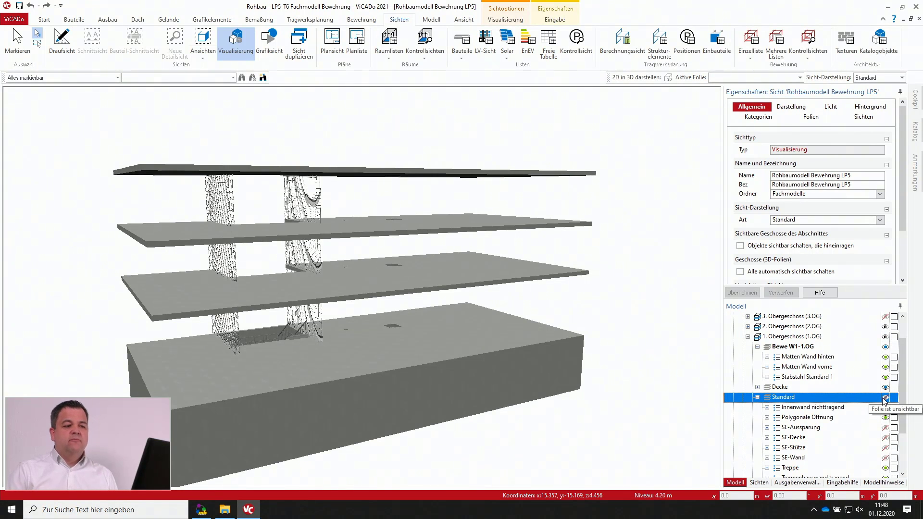
pyautogui.click(885, 397)
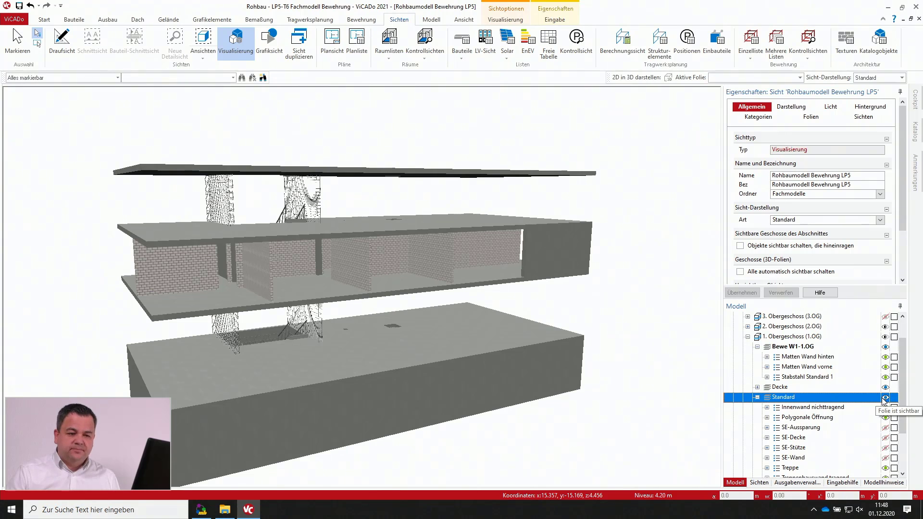
pyautogui.scroll(-2, 885, 399)
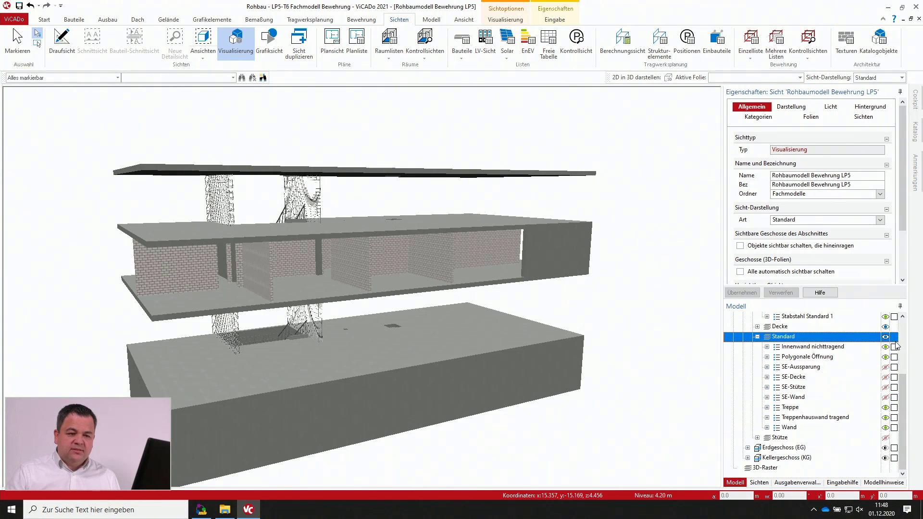
pyautogui.click(886, 418)
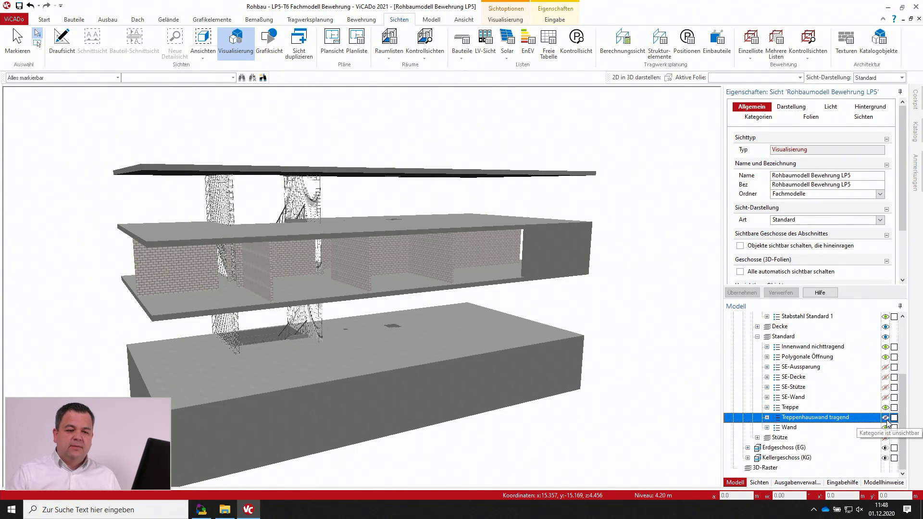
pyautogui.click(886, 418)
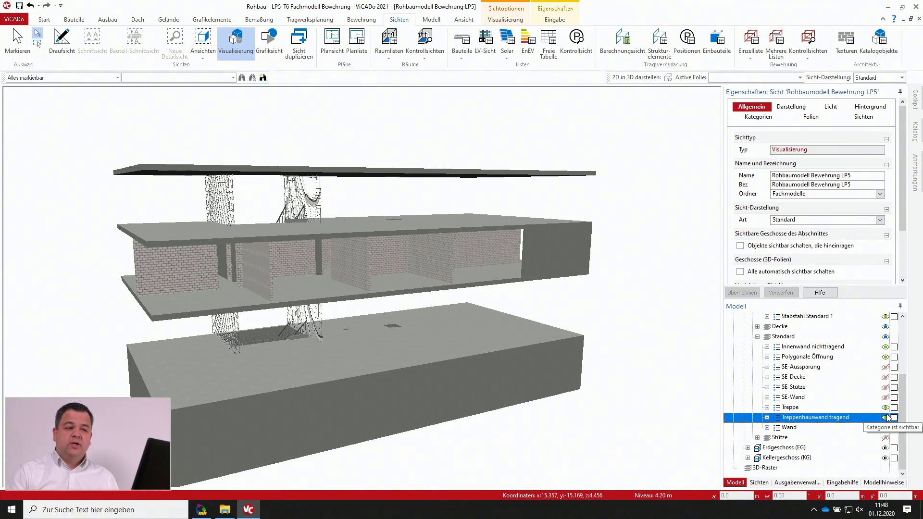
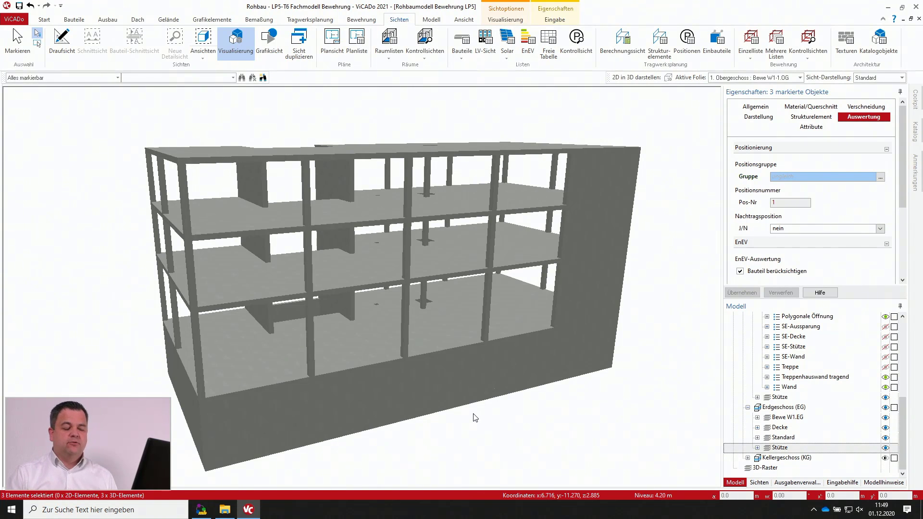
# Step: Open the attributes of the topmost floor slab for editing and widen the Gruppe and Name columns
pyautogui.moveTo(475, 417); pyautogui.dragTo(467, 190, button='middle')
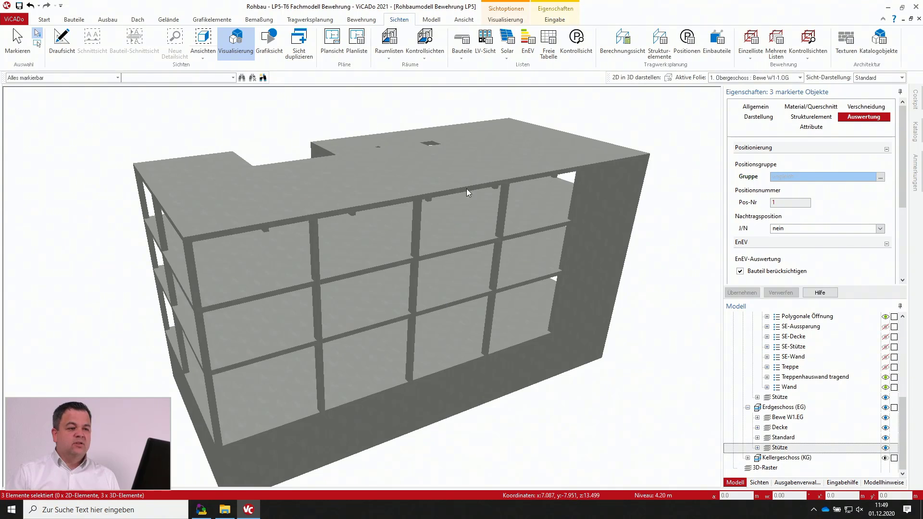
pyautogui.click(486, 149)
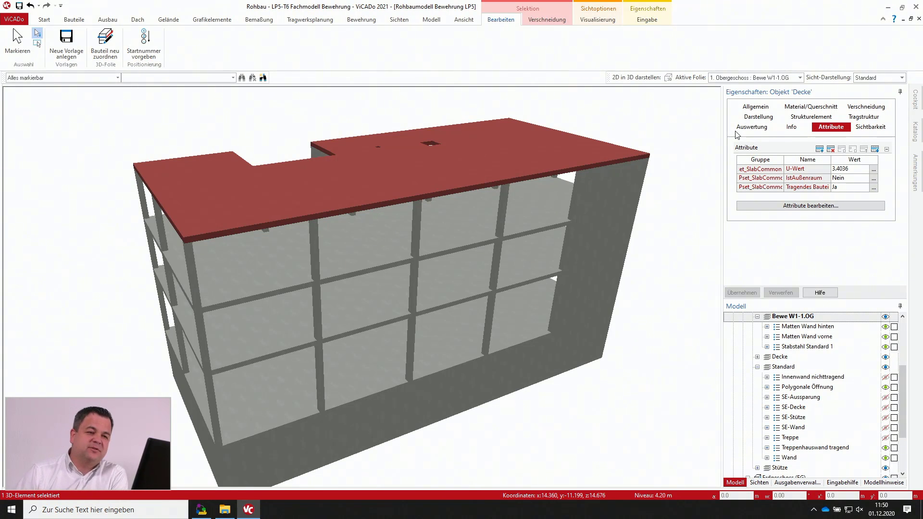
pyautogui.click(823, 208)
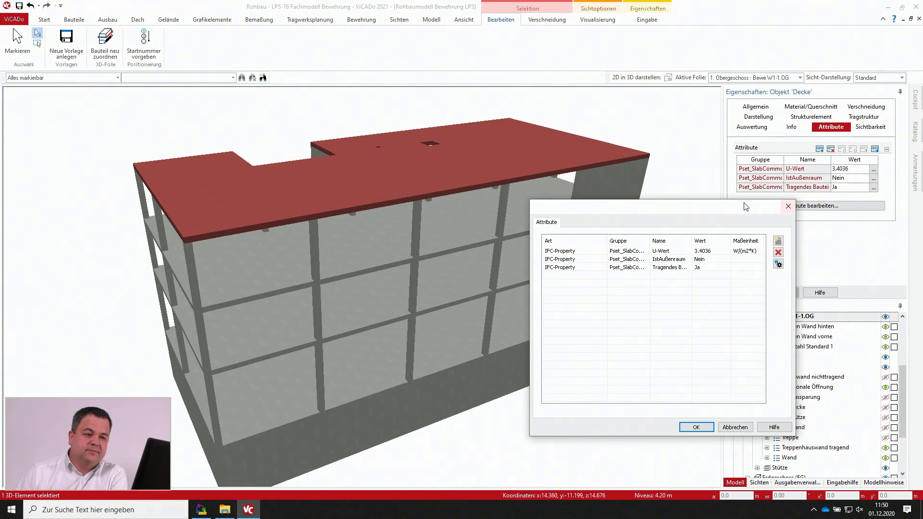
pyautogui.moveTo(721, 206); pyautogui.dragTo(614, 187)
pyautogui.moveTo(501, 221); pyautogui.dragTo(547, 221)
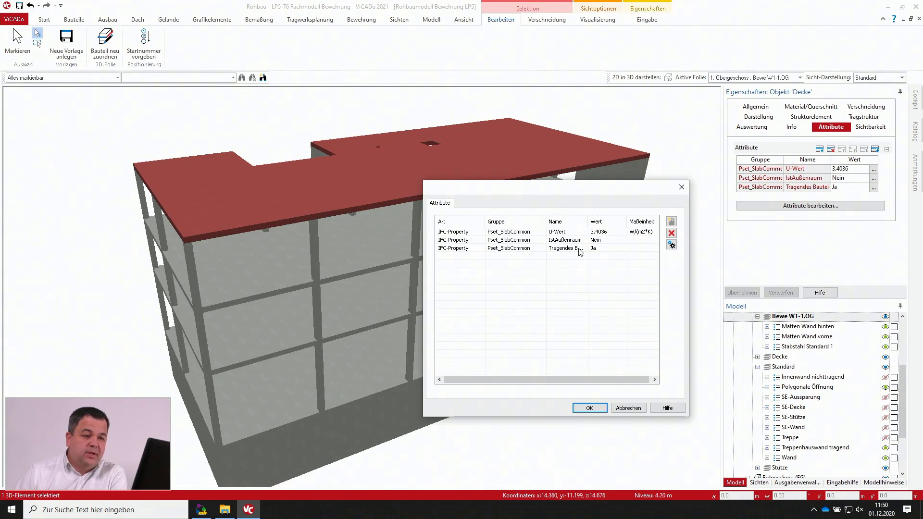
pyautogui.moveTo(588, 221); pyautogui.dragTo(611, 221)
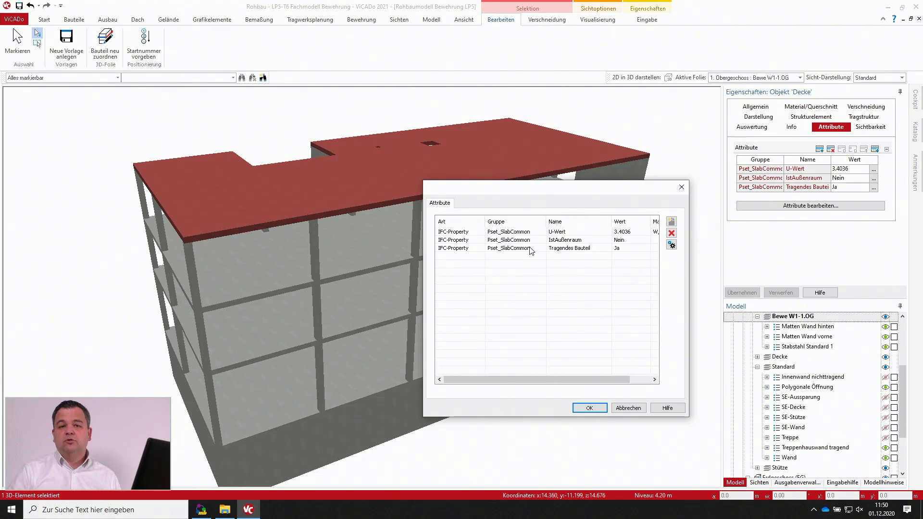
# Step: Start a new attribute for the slab and define it as an IFC attribute from a PropertySet
pyautogui.click(671, 222)
pyautogui.moveTo(659, 268); pyautogui.dragTo(405, 163)
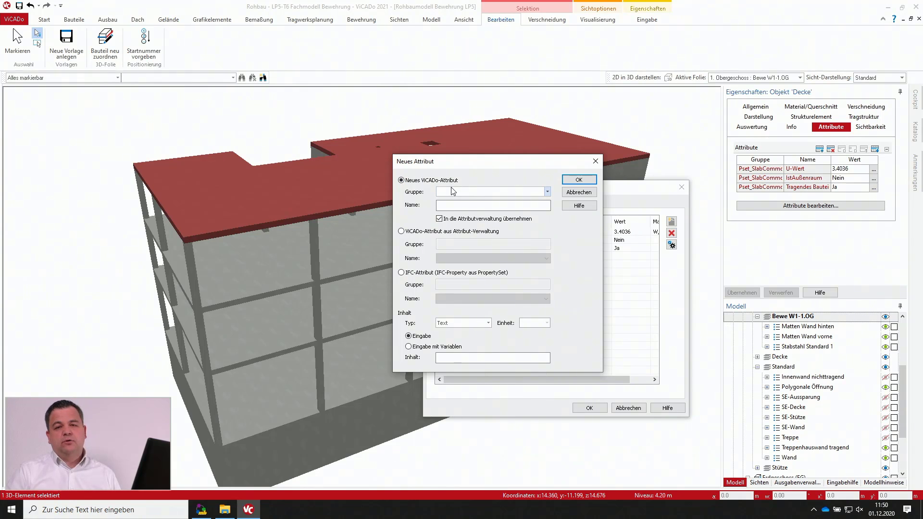
pyautogui.click(427, 235)
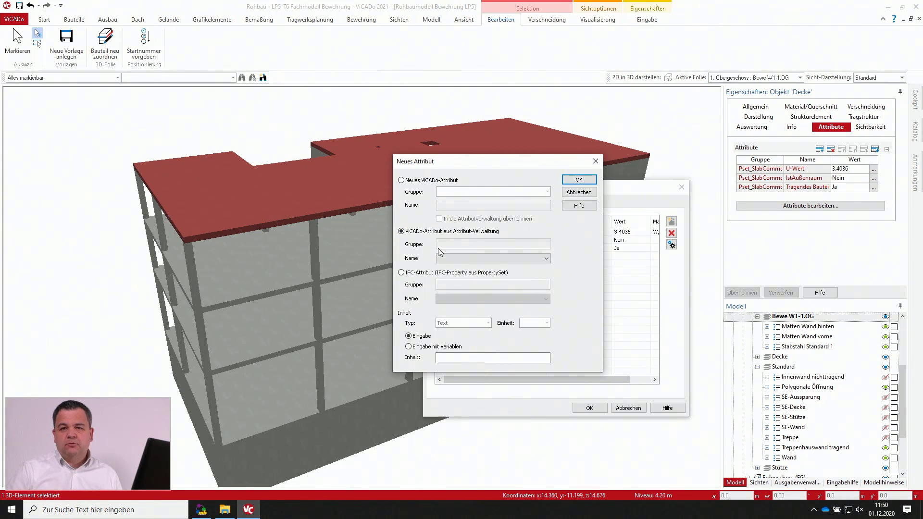
pyautogui.click(418, 273)
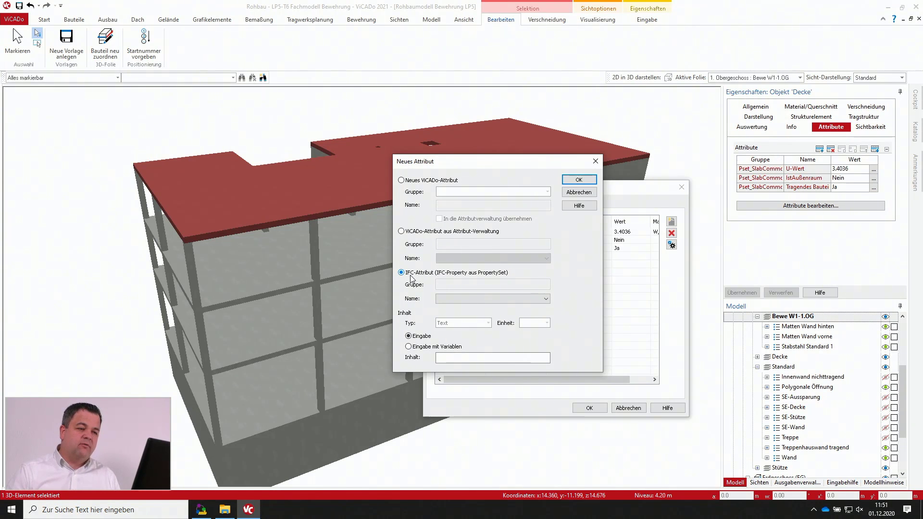
# Step: Choose the property ReinforcementVolumeRatio (Bewehrungsgrad Volumen) from Pset_ConcreteElementGeneral for the new attribute
pyautogui.click(477, 300)
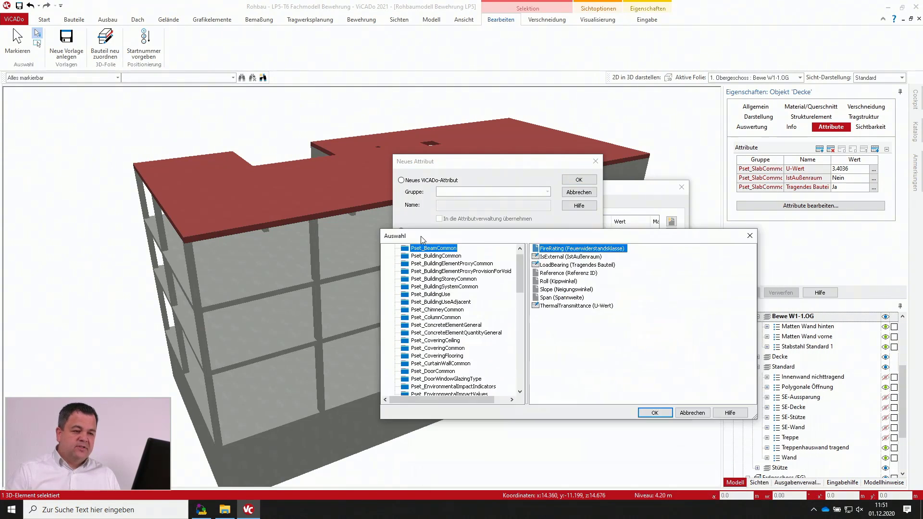
pyautogui.moveTo(420, 235); pyautogui.dragTo(285, 89)
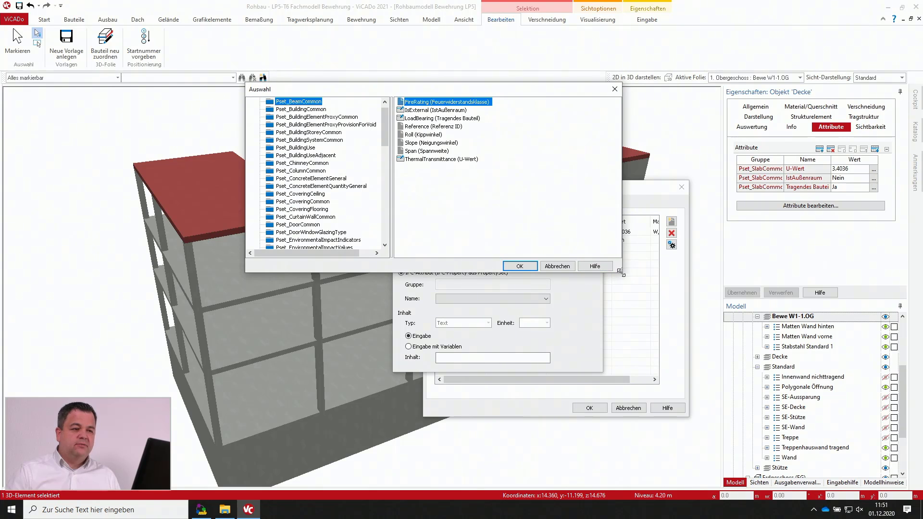
pyautogui.moveTo(621, 271); pyautogui.dragTo(764, 421)
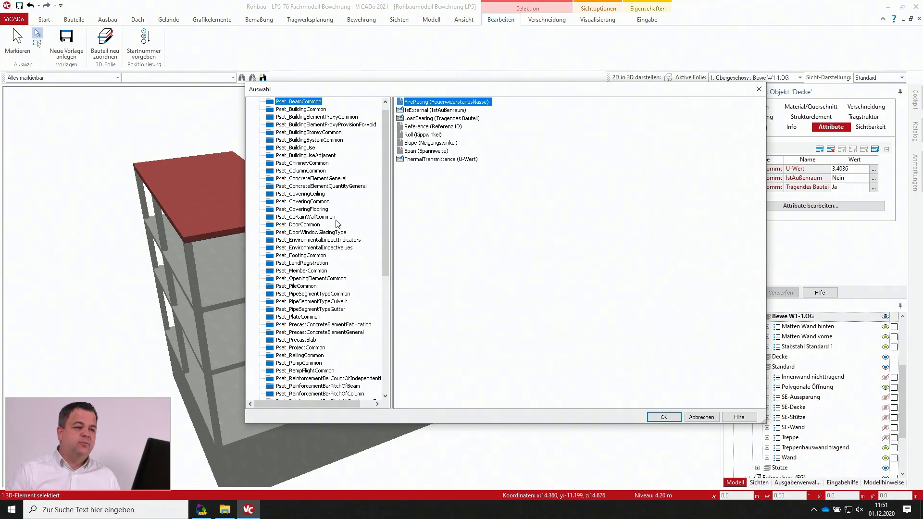
pyautogui.scroll(1, 337, 223)
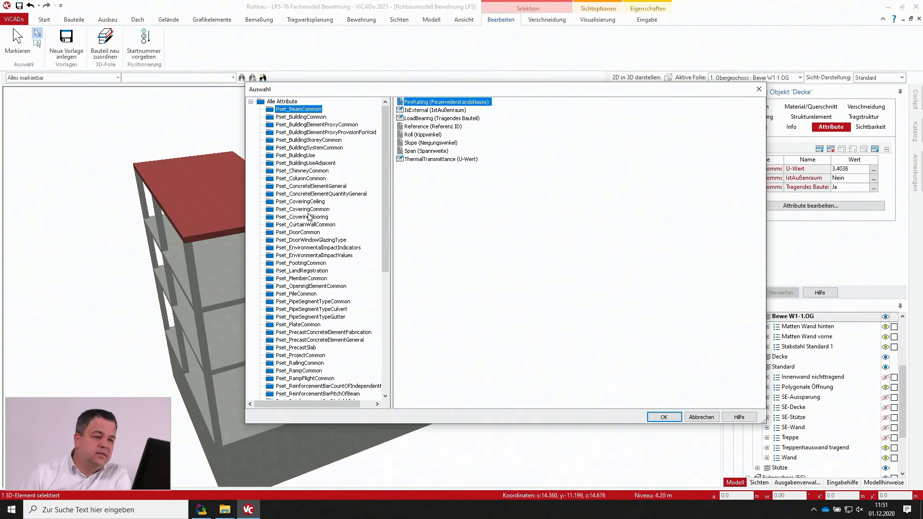
pyautogui.click(305, 187)
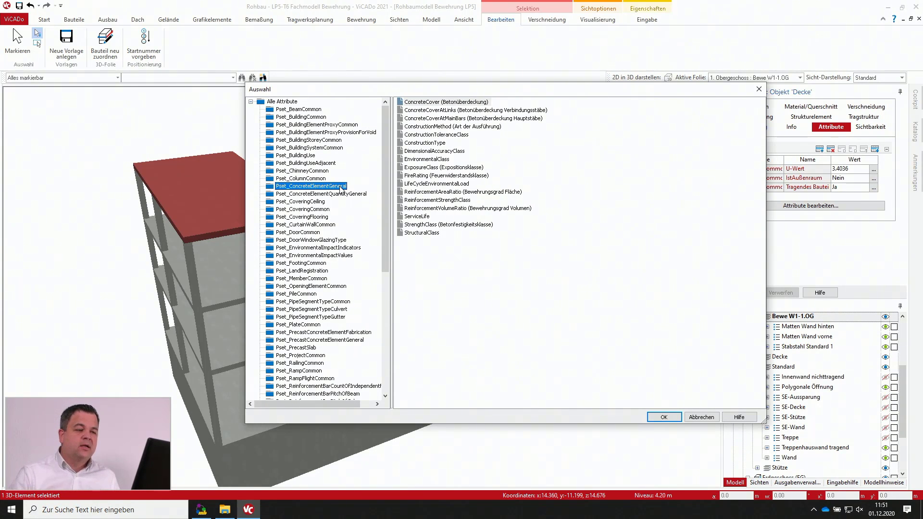
pyautogui.click(447, 167)
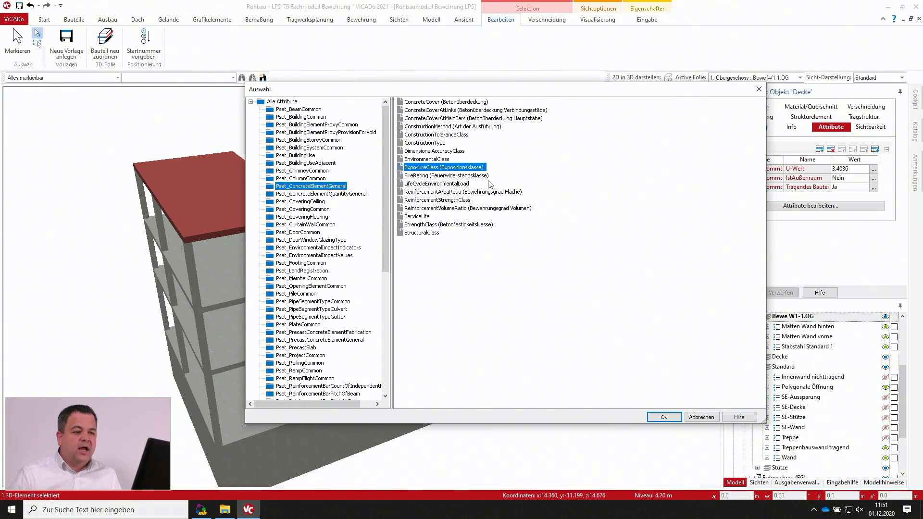
pyautogui.click(463, 209)
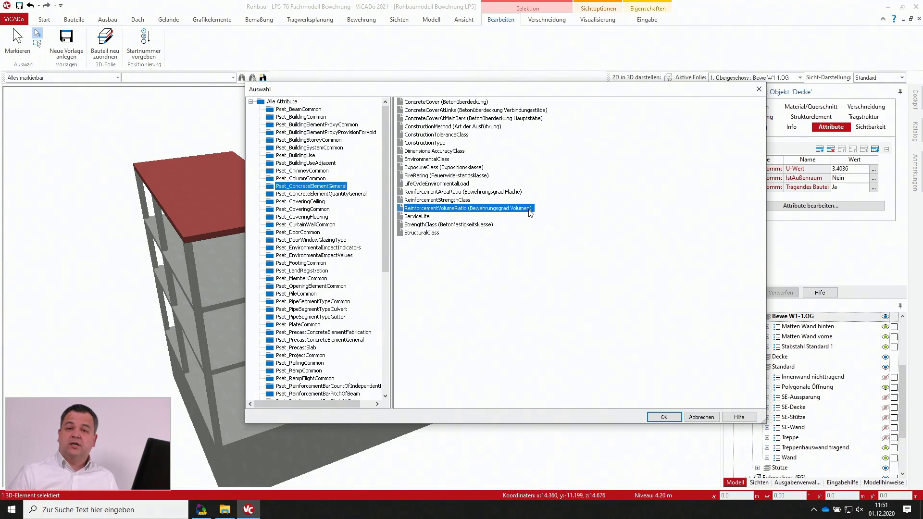
pyautogui.click(664, 417)
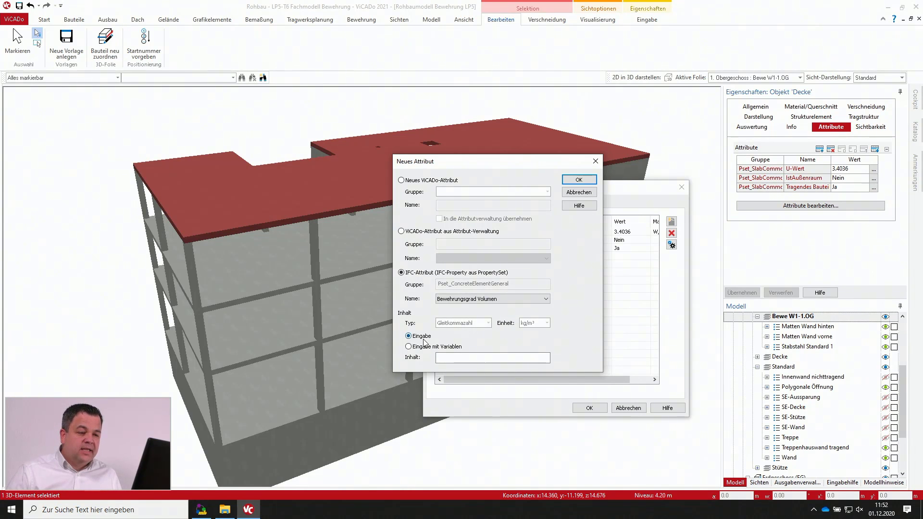
# Step: Switch the new attribute's content to input with variables and open the variable selection
pyautogui.click(442, 358)
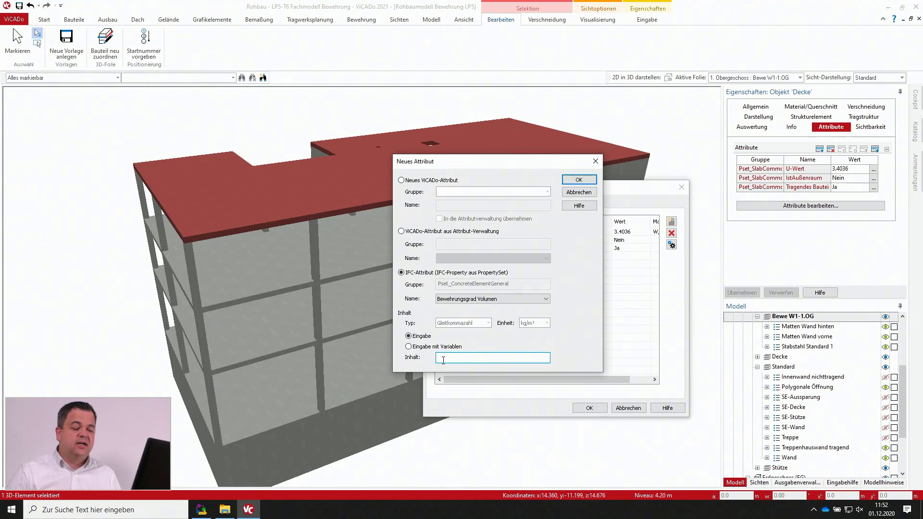
pyautogui.click(408, 346)
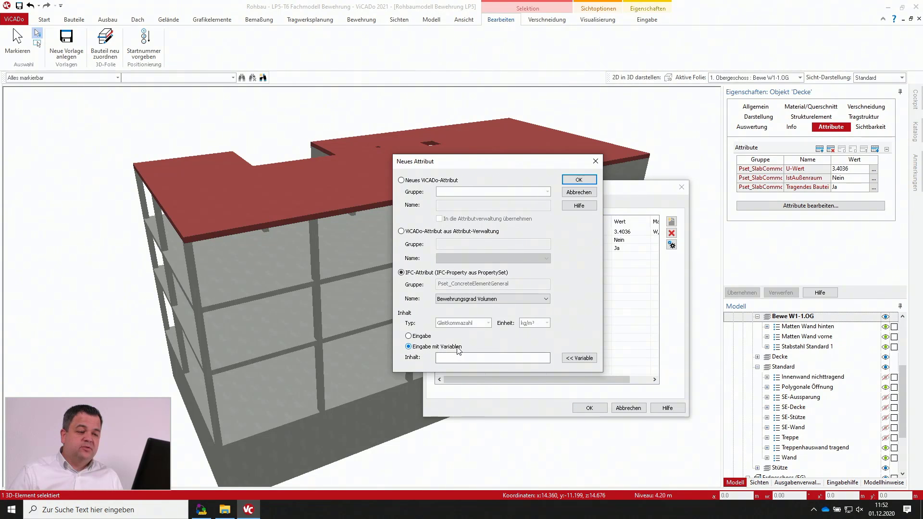
pyautogui.click(579, 358)
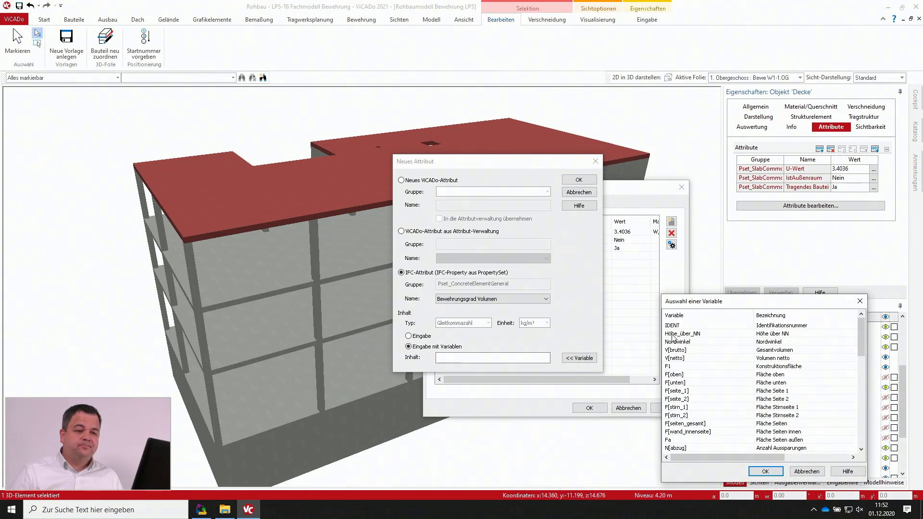
pyautogui.moveTo(697, 308); pyautogui.dragTo(585, 212)
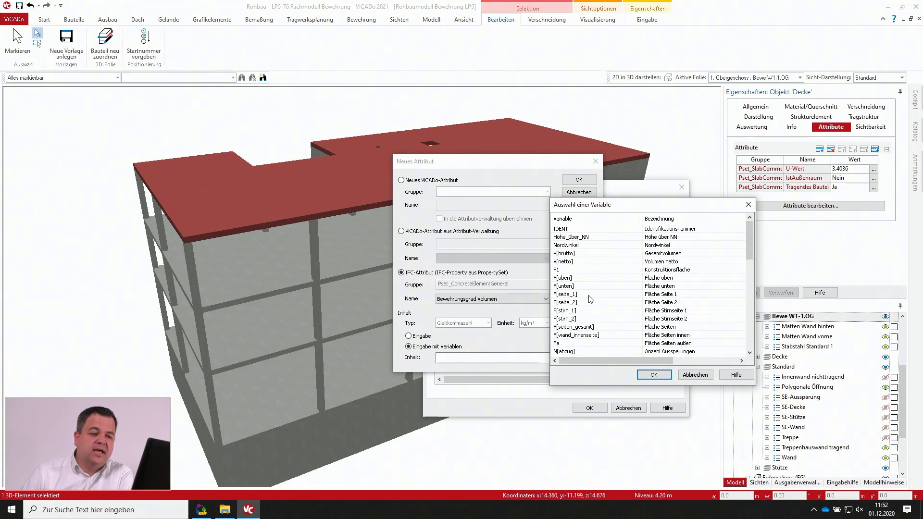
# Step: Insert the variable GV[bewehrung_gesamt], the bar and mesh reinforcement quantity relative to component volume, as the attribute's content
pyautogui.scroll(-4, 590, 300)
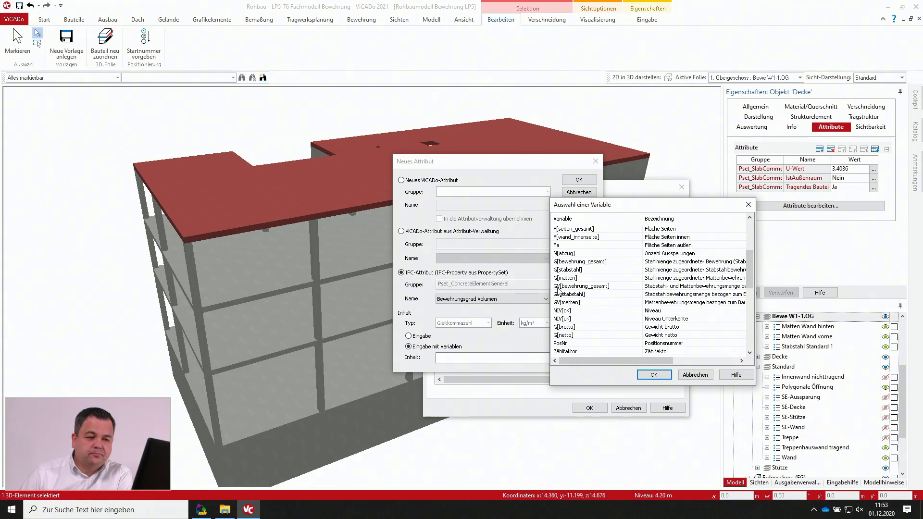
pyautogui.click(576, 295)
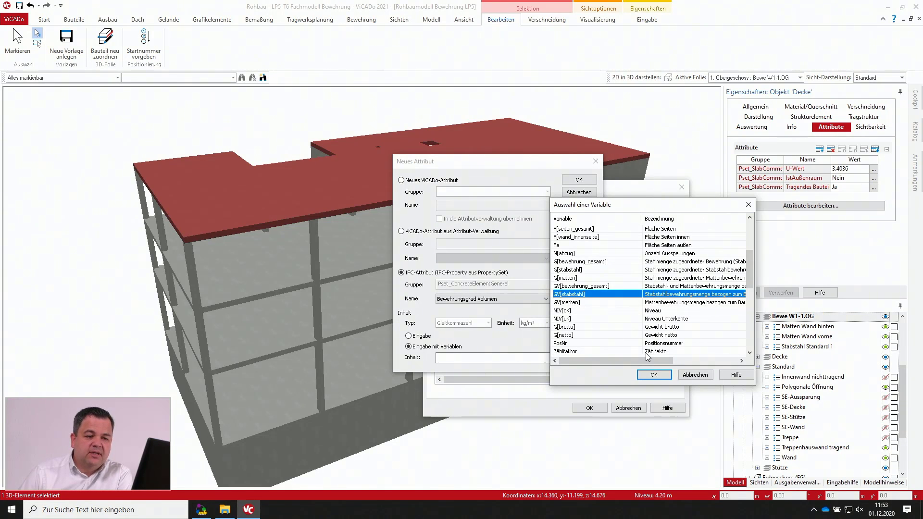
pyautogui.moveTo(647, 360); pyautogui.dragTo(682, 360)
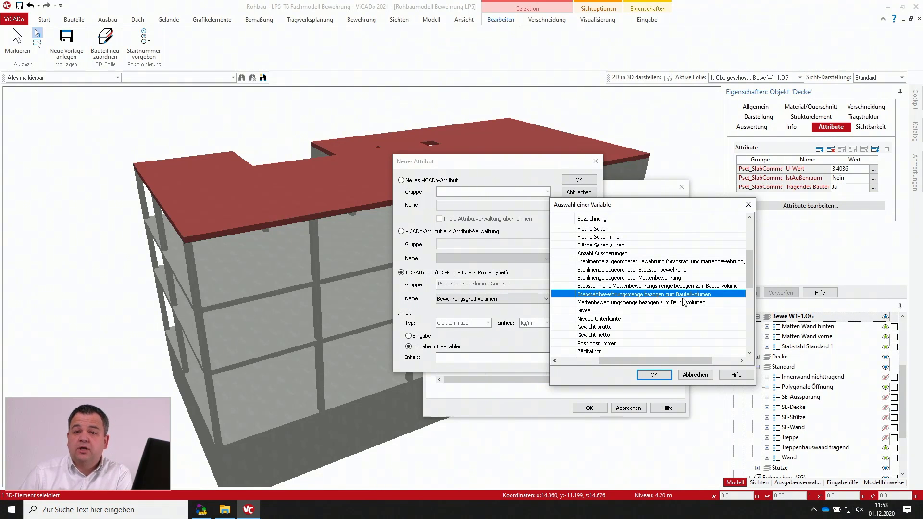
pyautogui.moveTo(650, 359); pyautogui.dragTo(583, 370)
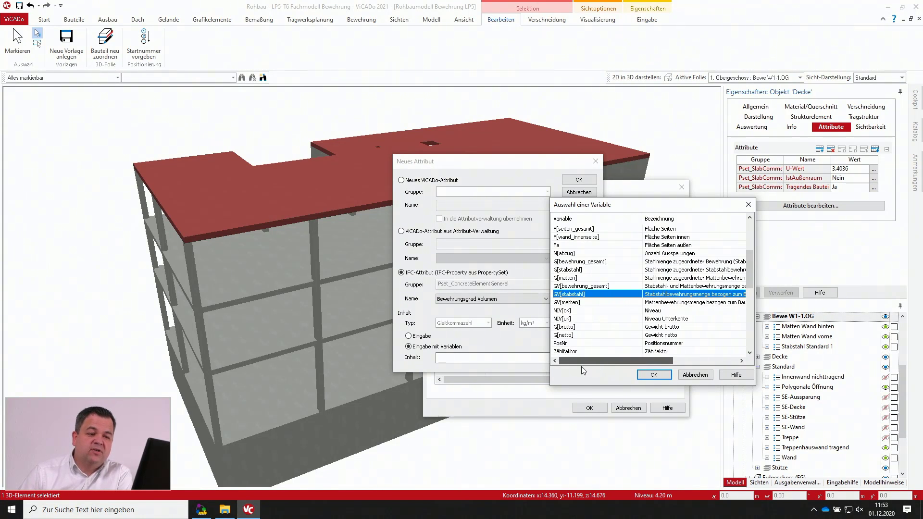
pyautogui.click(579, 303)
pyautogui.click(577, 295)
pyautogui.click(578, 303)
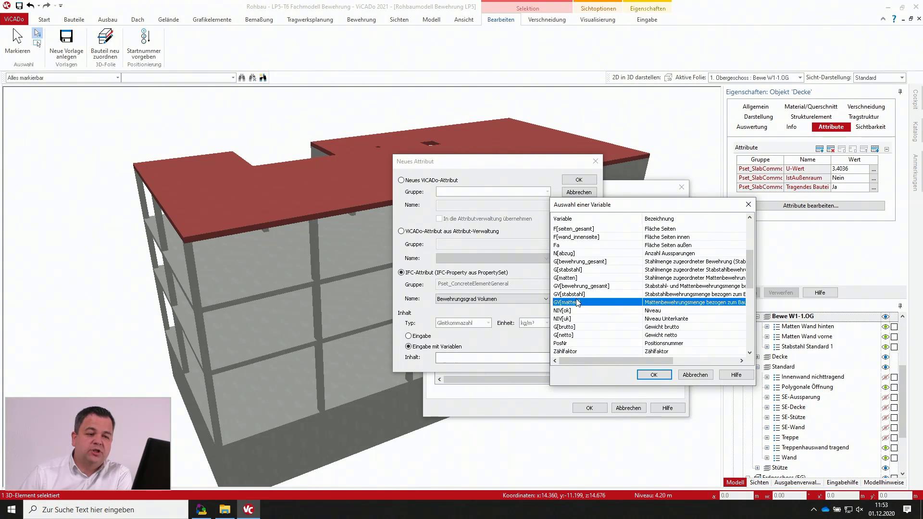
pyautogui.click(578, 295)
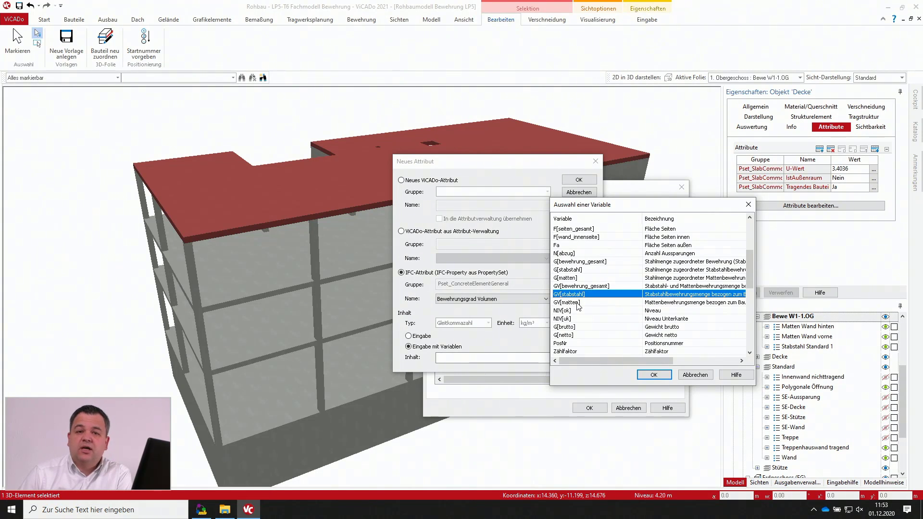
pyautogui.click(578, 286)
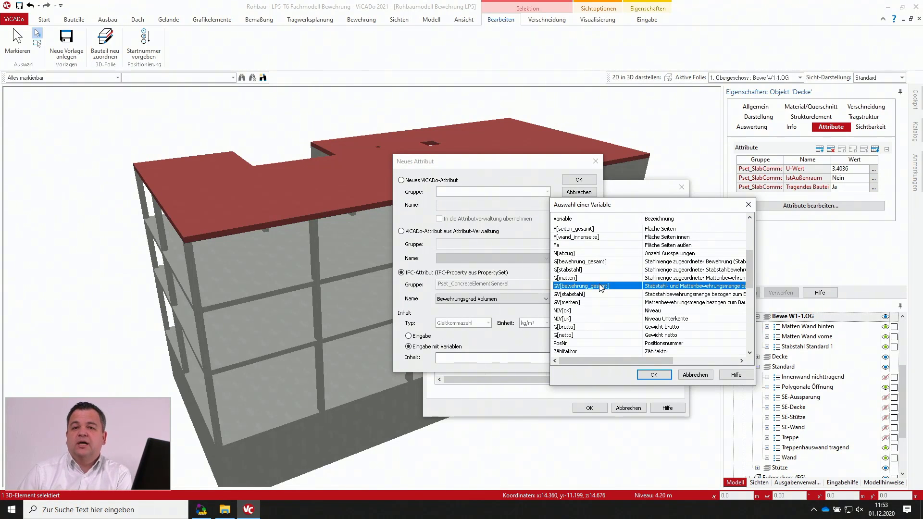
pyautogui.click(653, 375)
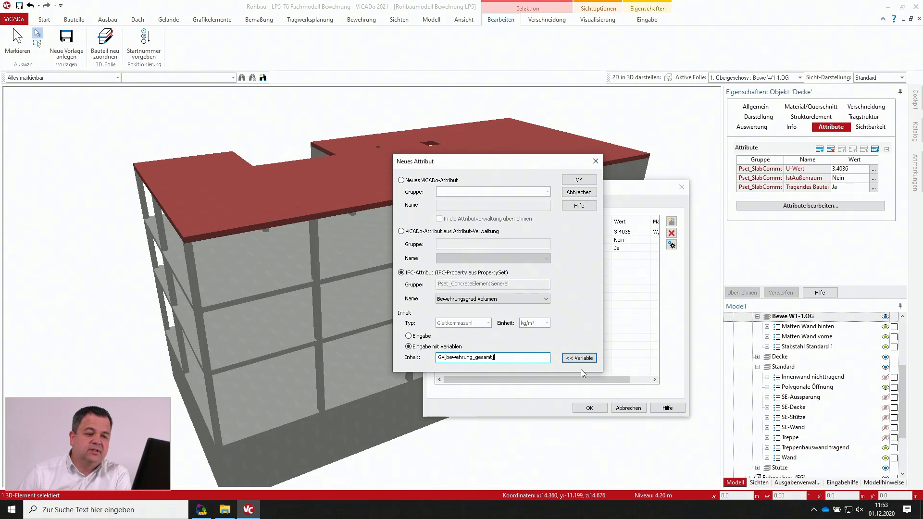
# Step: Add the Bewehrungsgrad Volumen attribute to the slab and accept the edited attribute list
pyautogui.click(579, 181)
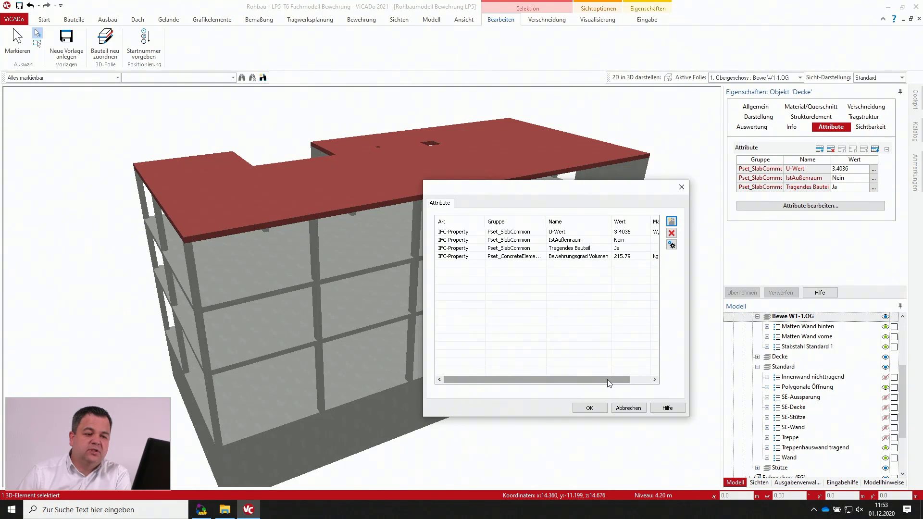
pyautogui.moveTo(607, 380); pyautogui.dragTo(622, 380)
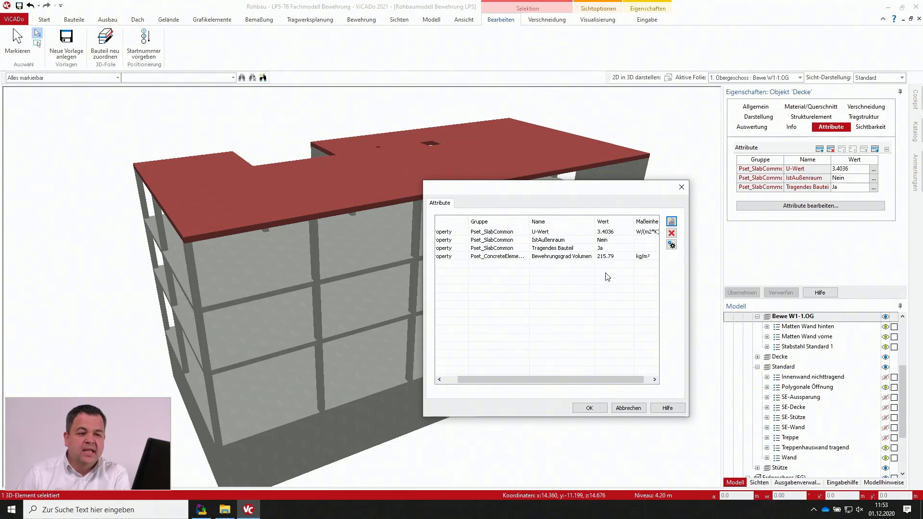
pyautogui.click(589, 407)
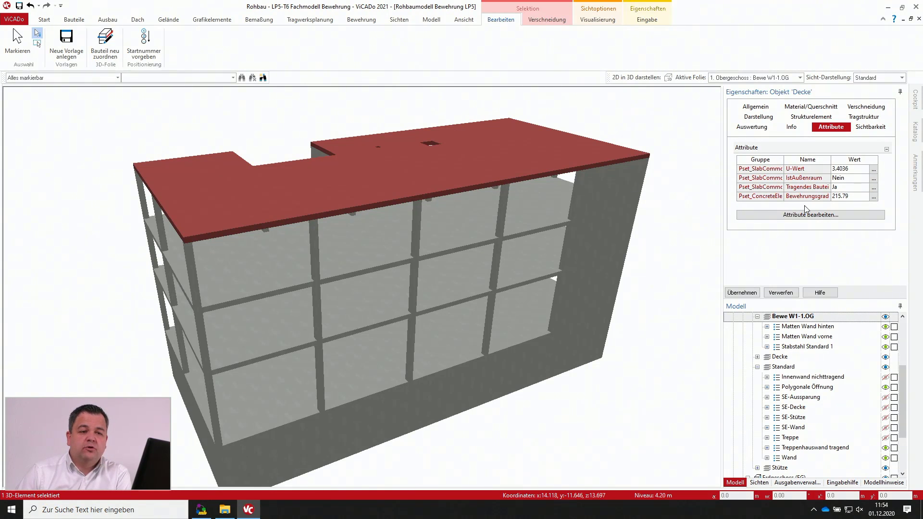
# Step: Reopen the slab's attribute list for editing and start another new attribute
pyautogui.click(808, 220)
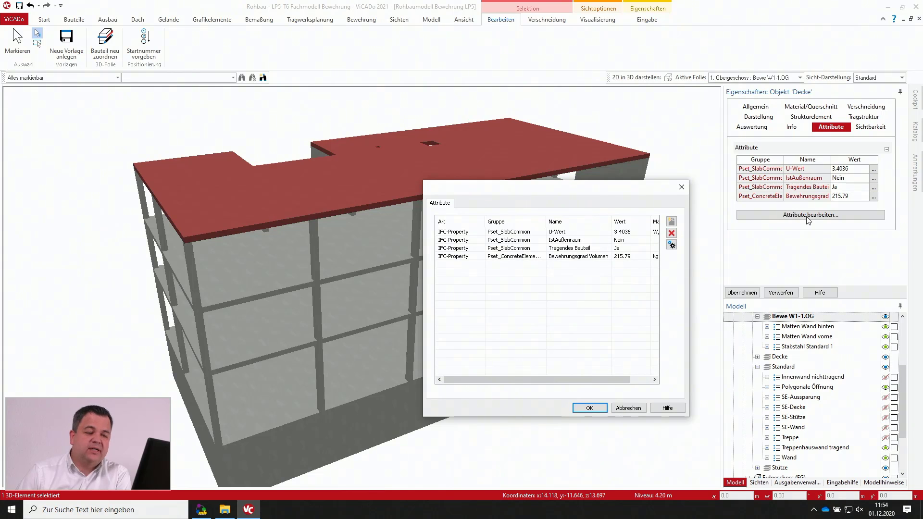
pyautogui.click(672, 223)
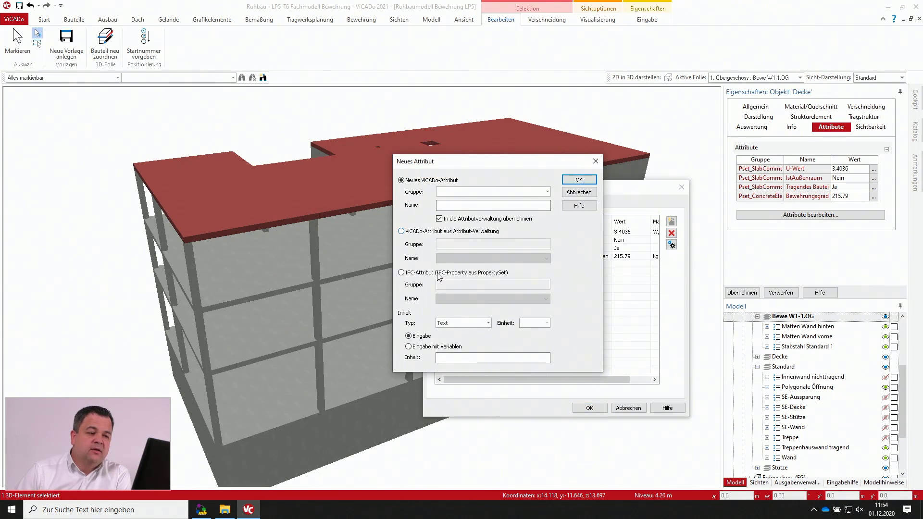
pyautogui.click(438, 274)
pyautogui.click(449, 299)
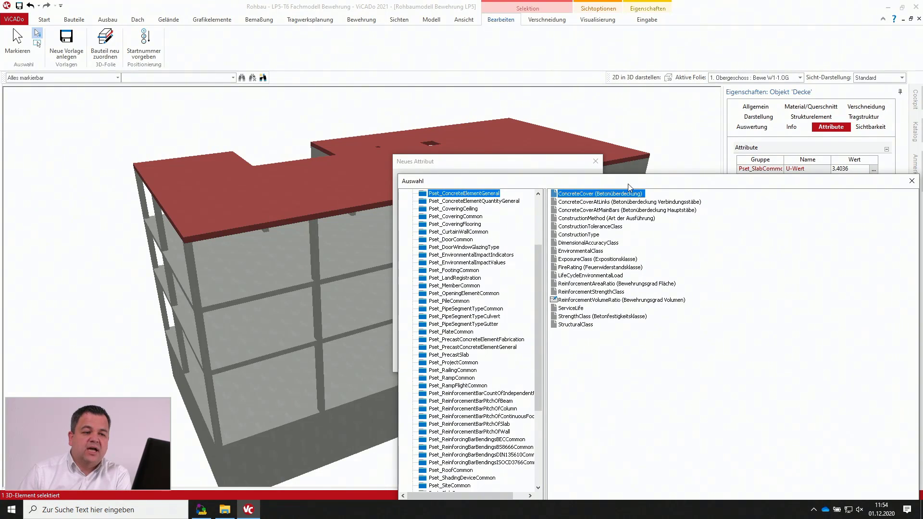
pyautogui.moveTo(633, 183); pyautogui.dragTo(565, 187)
pyautogui.click(844, 186)
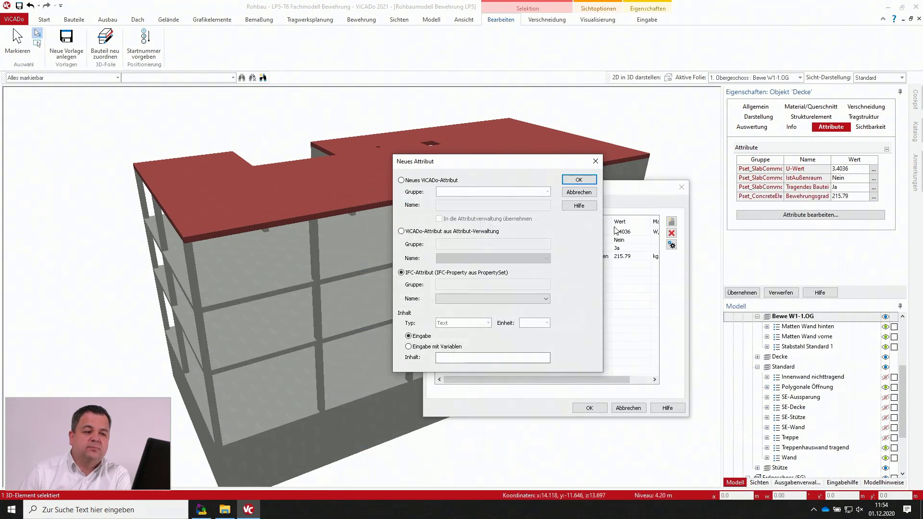
# Step: Define the attribute as a new ViCADo attribute and enter Bewehrung as its group
pyautogui.click(431, 182)
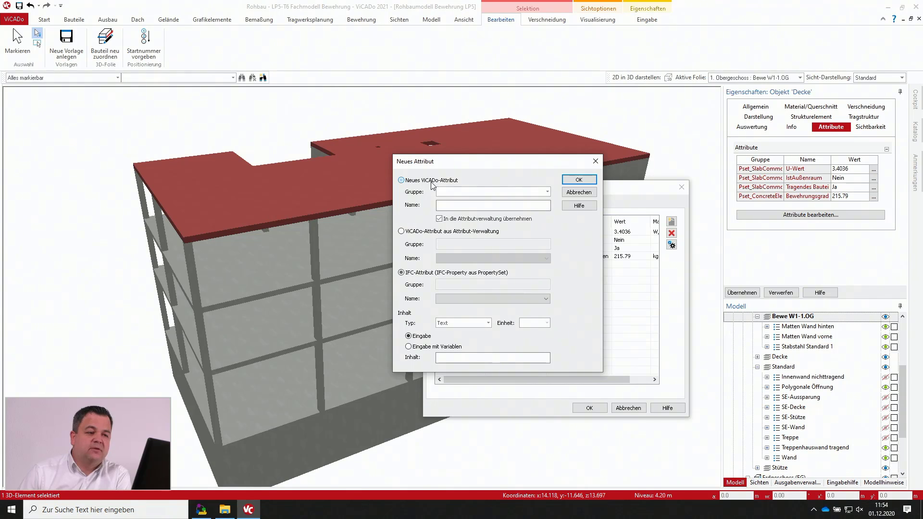
pyautogui.click(548, 192)
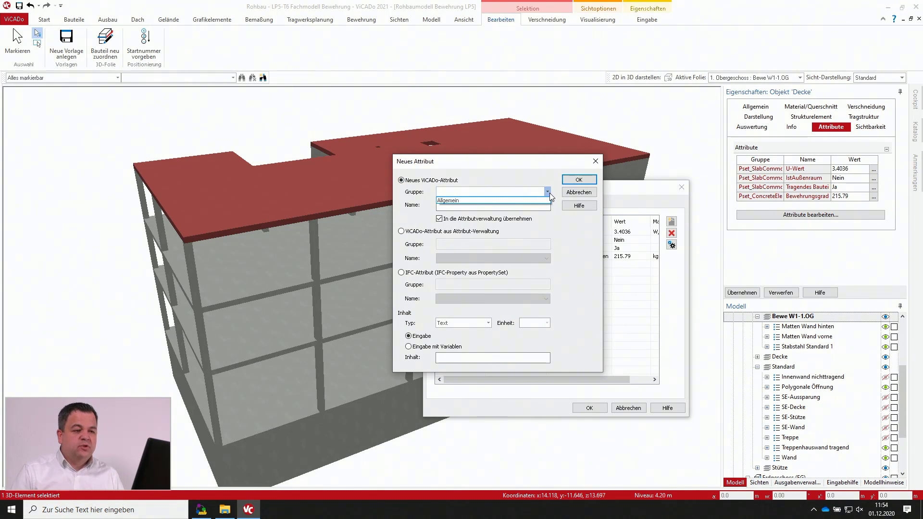
pyautogui.click(461, 191)
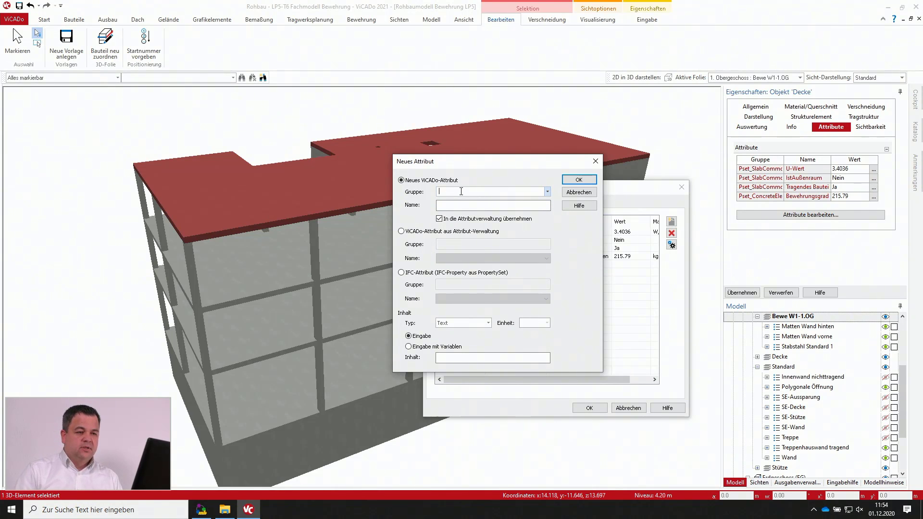
pyautogui.write('Bewehrung')
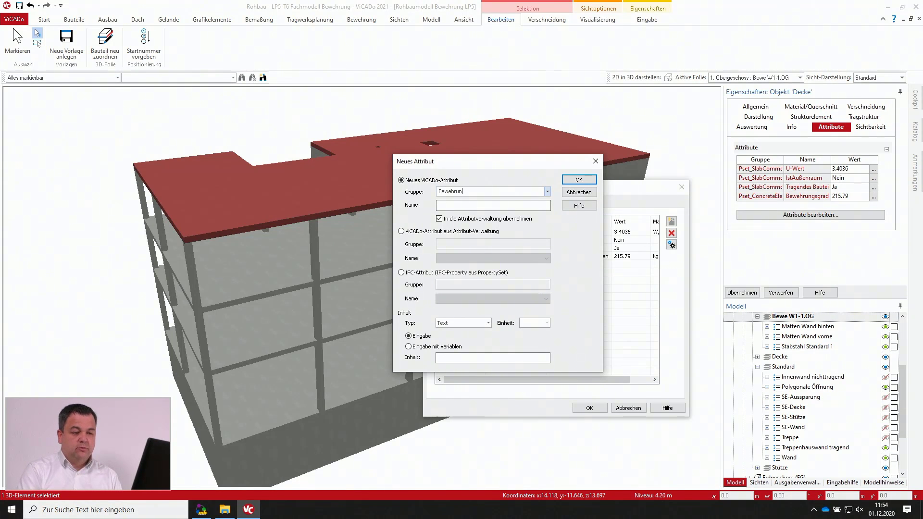